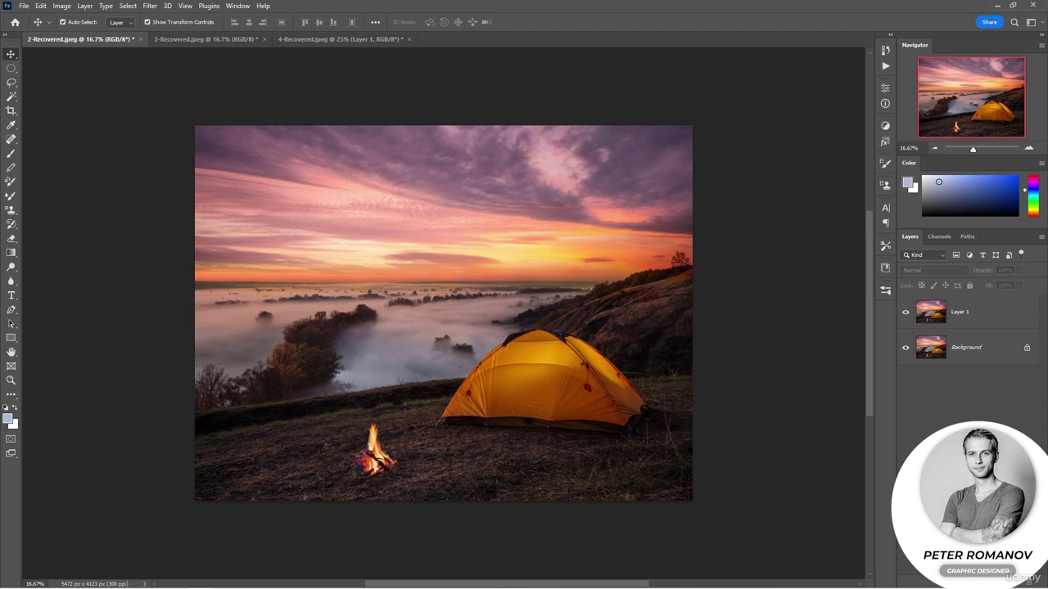
Step: Add a new empty layer above Layer 1
key("ctrl+shift+alt+n")
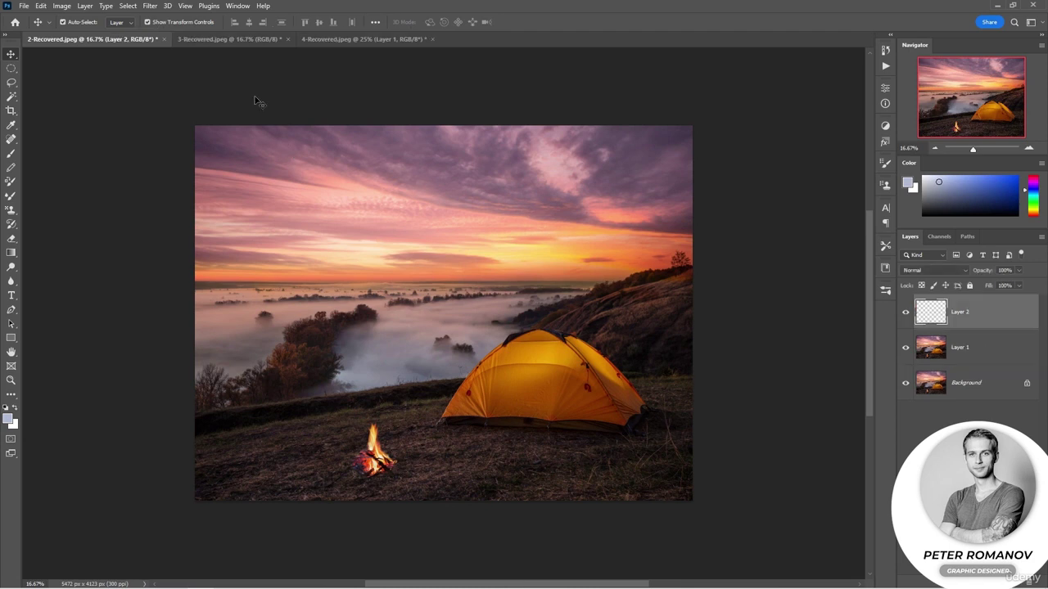
Step: Try to render a flame on the empty layer without a path
left_click(150, 5)
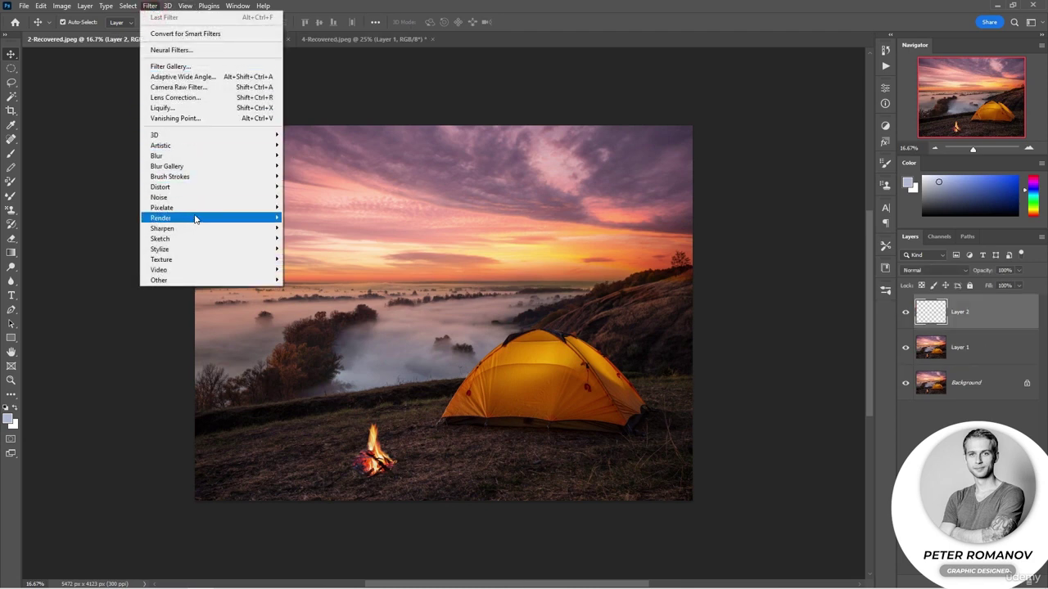
mouse_move(278, 218)
left_click(319, 218)
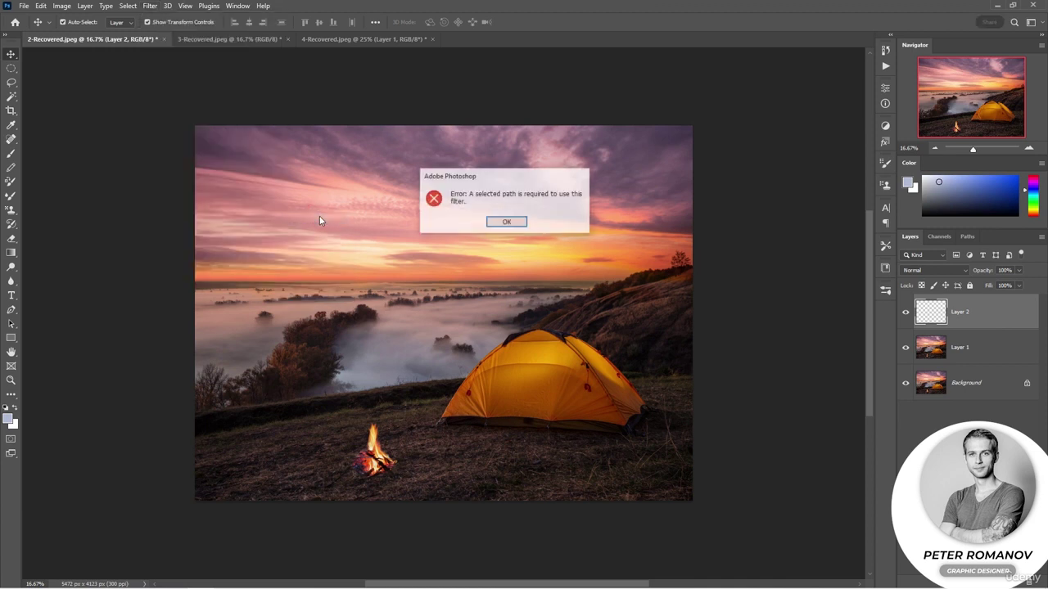
left_click(521, 228)
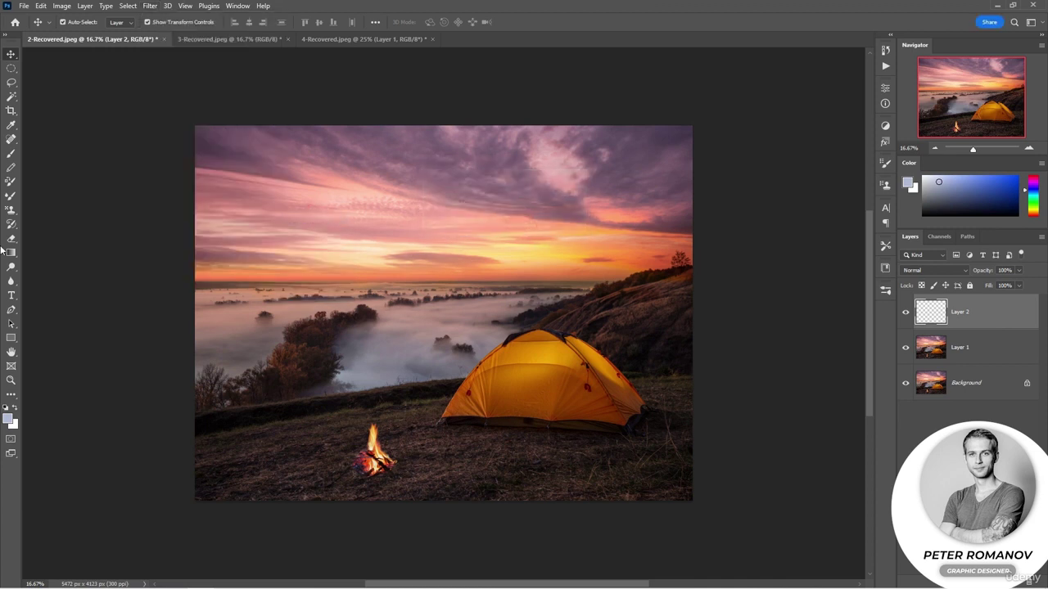
Step: Draw a short, slightly curved open path with the Pen tool, rising from the campfire to just above its flames
left_click(12, 309)
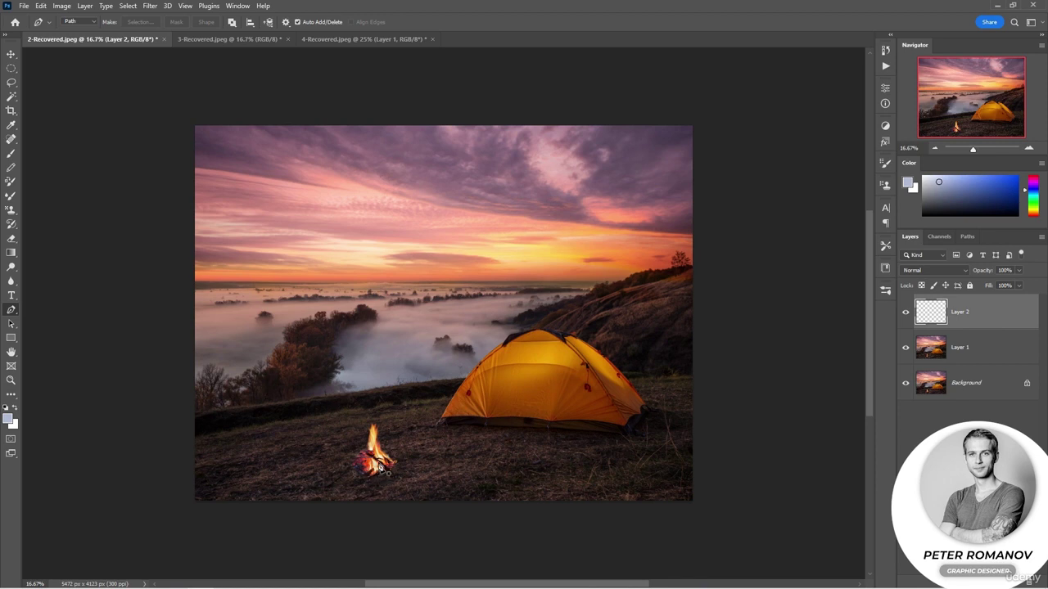
left_click_drag(377, 463, 370, 413)
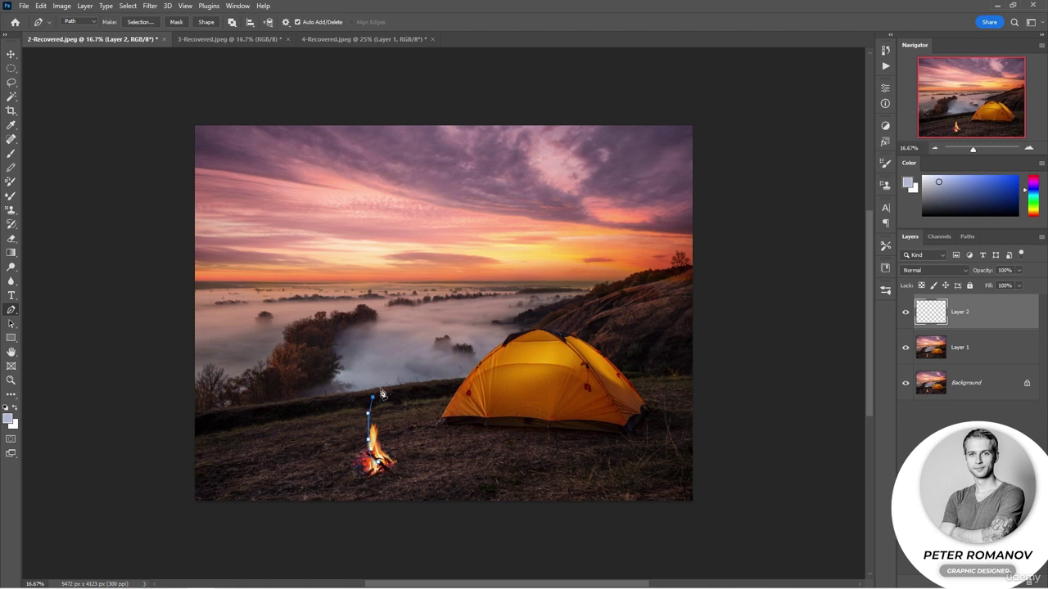
left_click(372, 397)
Step: Start the Flame render filter on the path, try the multiple-flame types and choose Candle Light as the flame type
left_click(151, 6)
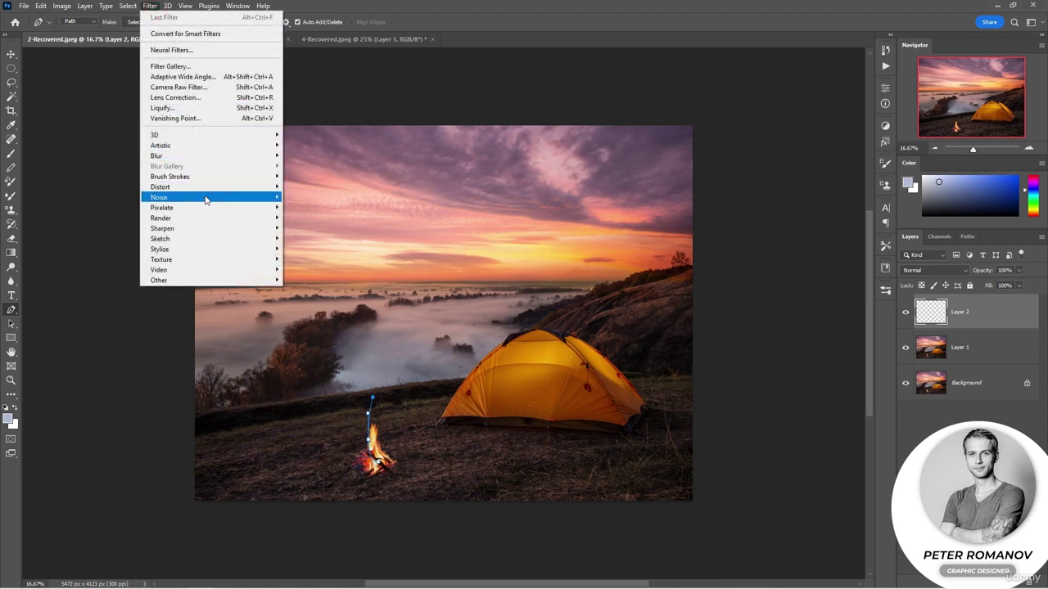
left_click(300, 217)
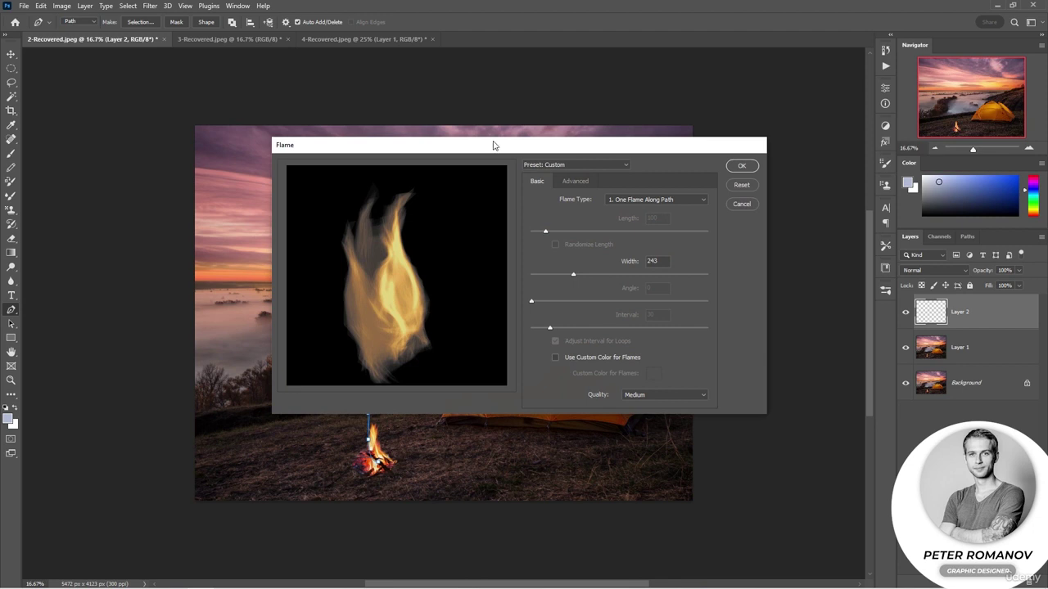
left_click(639, 200)
left_click(630, 215)
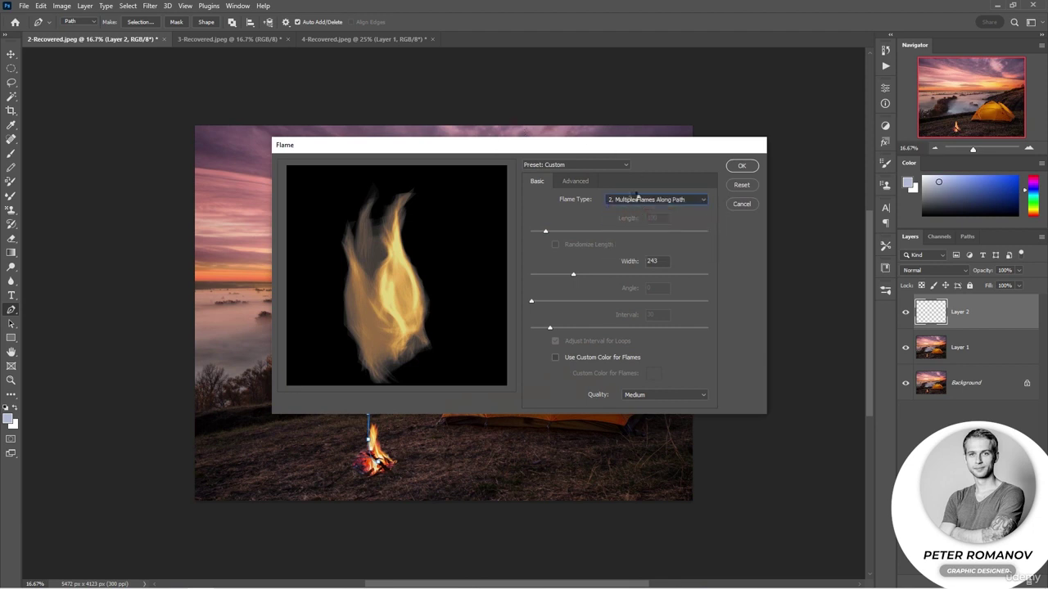
left_click(637, 200)
left_click(635, 232)
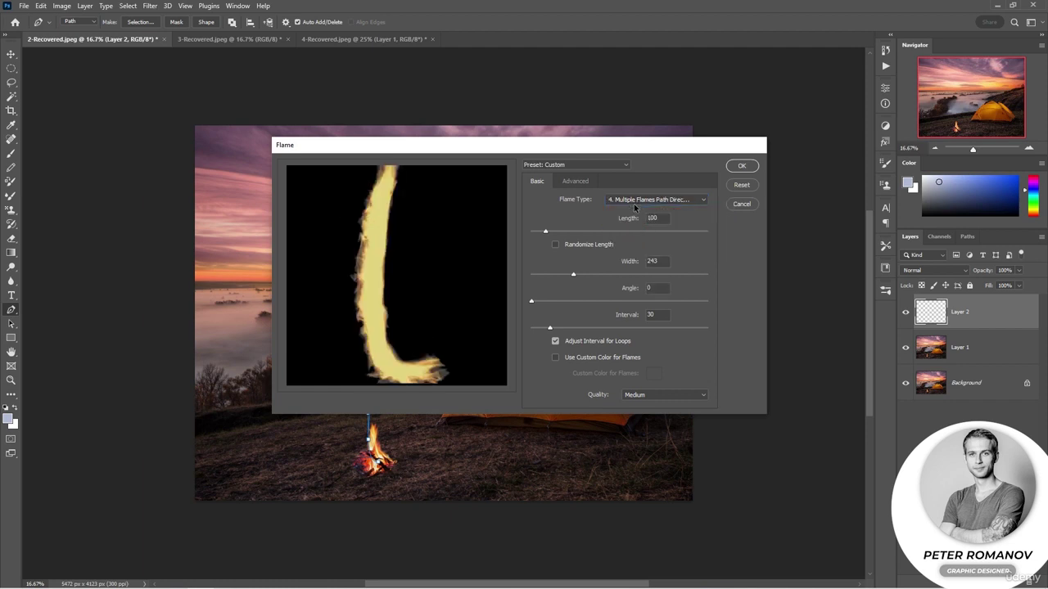
left_click(635, 203)
left_click(631, 248)
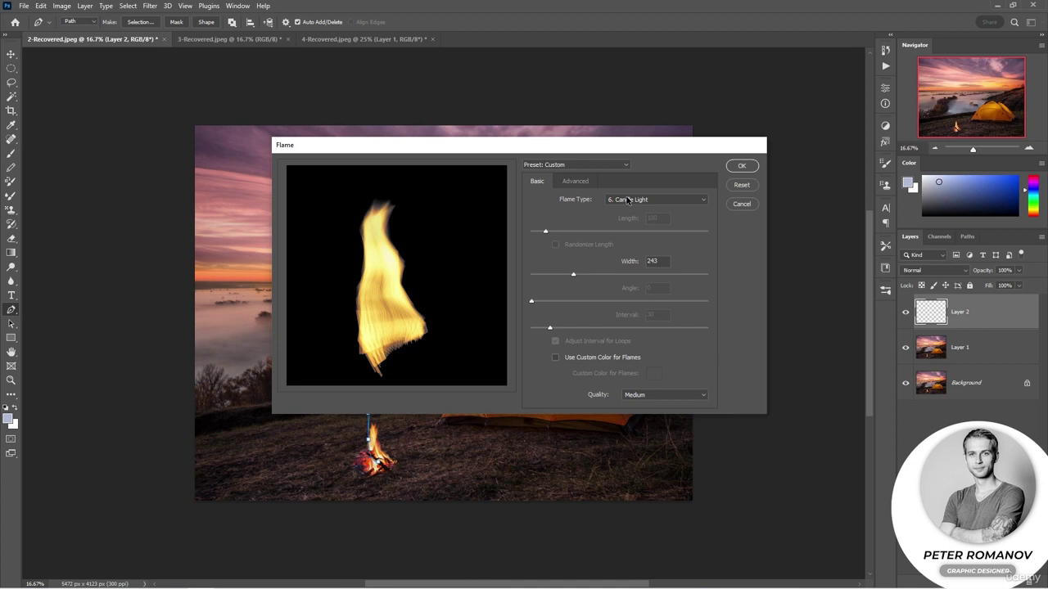
Step: Set the flame width to 459 and keep the quality at Medium
left_click(655, 394)
left_click(653, 399)
left_click(545, 233)
mouse_move(595, 275)
left_mouse_down()
mouse_move(630, 277)
mouse_move(612, 278)
left_mouse_up()
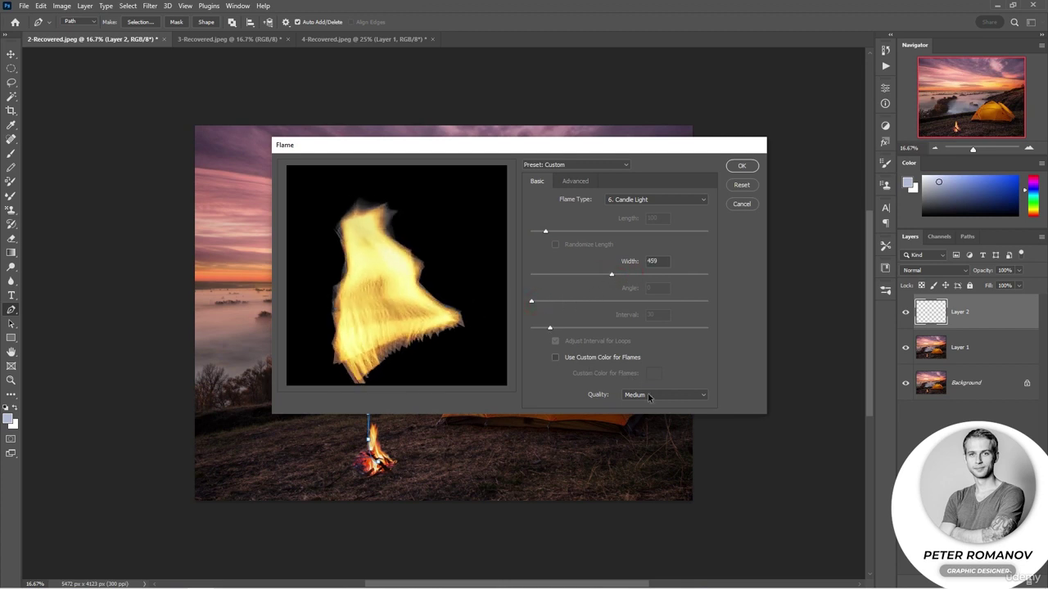
Step: Try a dark orange custom flame colour (red 204, green 71, blue 0), then turn the custom colour off
left_click(555, 357)
left_click(653, 373)
left_click_drag(517, 224, 517, 239)
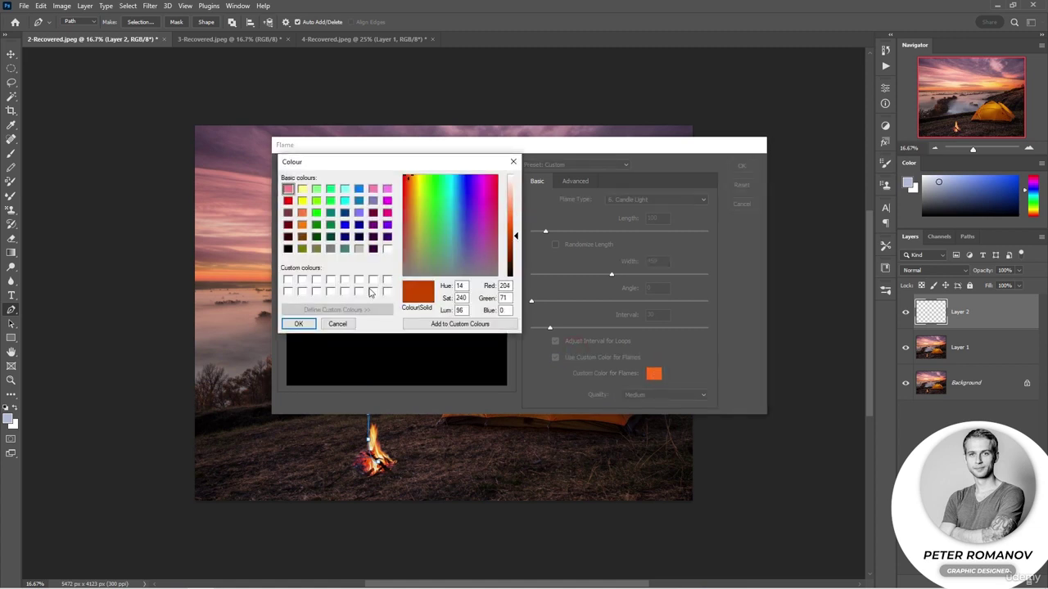
left_click(298, 323)
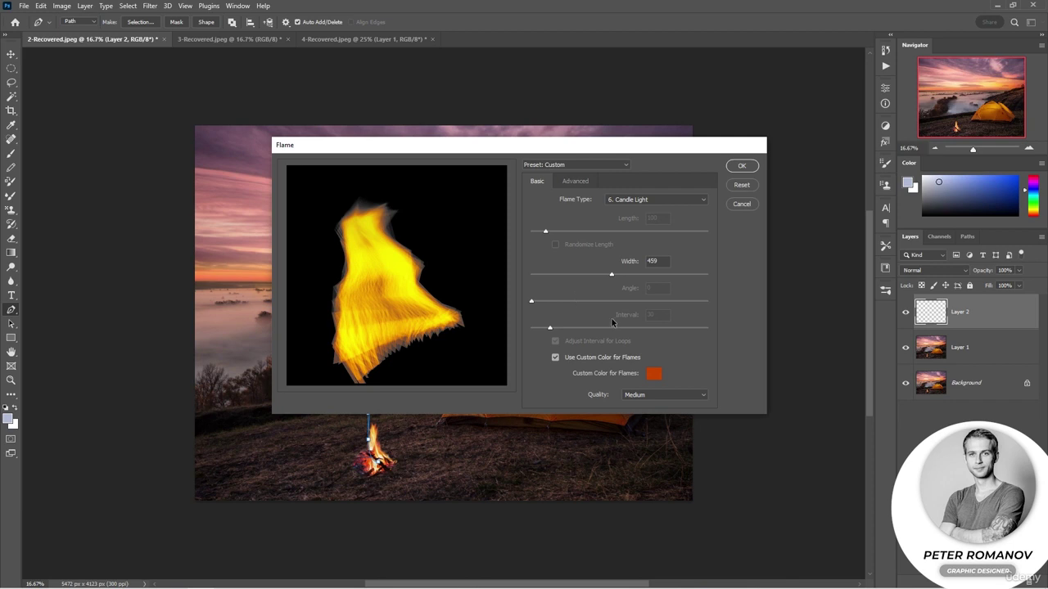
left_click(660, 378)
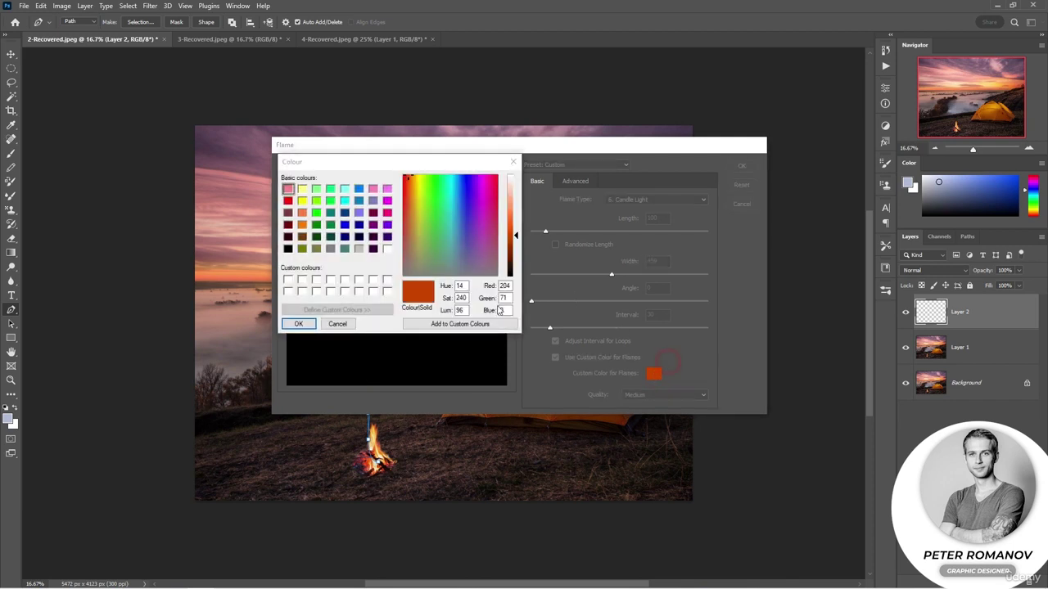
left_click(342, 326)
left_click(555, 356)
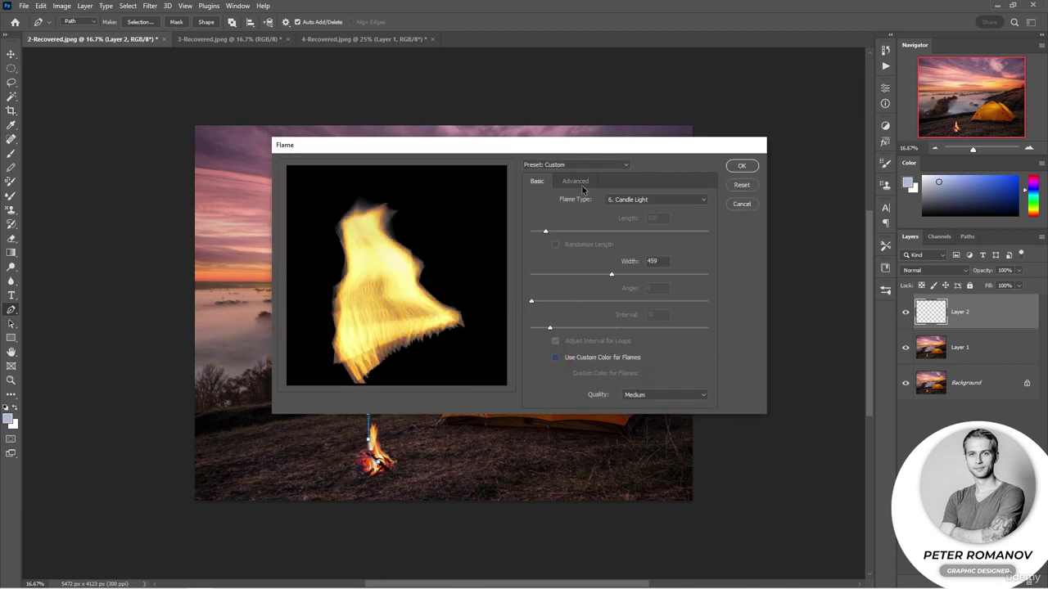
Step: In the advanced flame settings, set Turbulent to 43, Jag to 30 and Opacity to 23
left_click(582, 183)
left_click(578, 211)
mouse_move(581, 211)
left_mouse_down()
mouse_move(630, 213)
mouse_move(561, 213)
mouse_move(607, 213)
mouse_move(582, 239)
mouse_move(593, 239)
mouse_move(538, 239)
mouse_move(583, 241)
mouse_move(640, 266)
mouse_move(535, 265)
mouse_move(614, 270)
mouse_move(571, 266)
left_mouse_up()
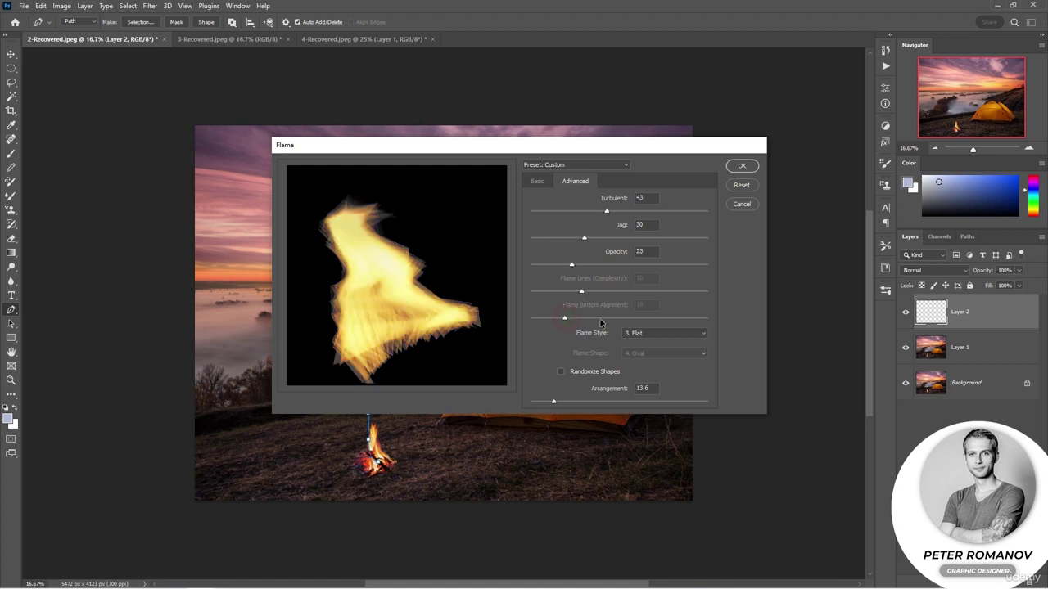
Step: Compare the Violent and Flat flame styles and set the flame style to Normal
left_click(634, 334)
left_click(634, 342)
left_click(641, 334)
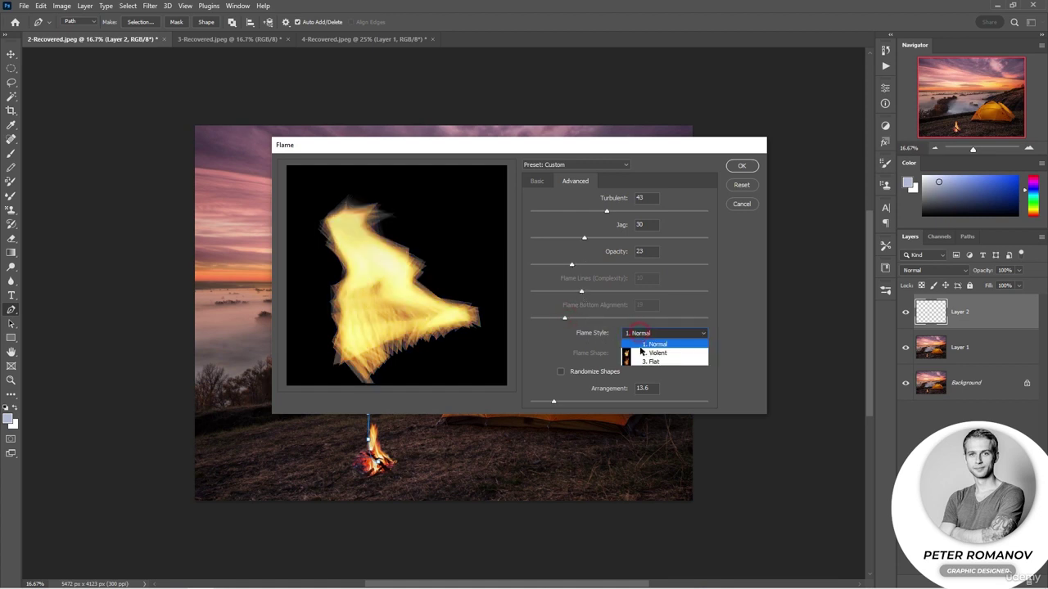
left_click(640, 353)
left_click(640, 341)
left_click(643, 361)
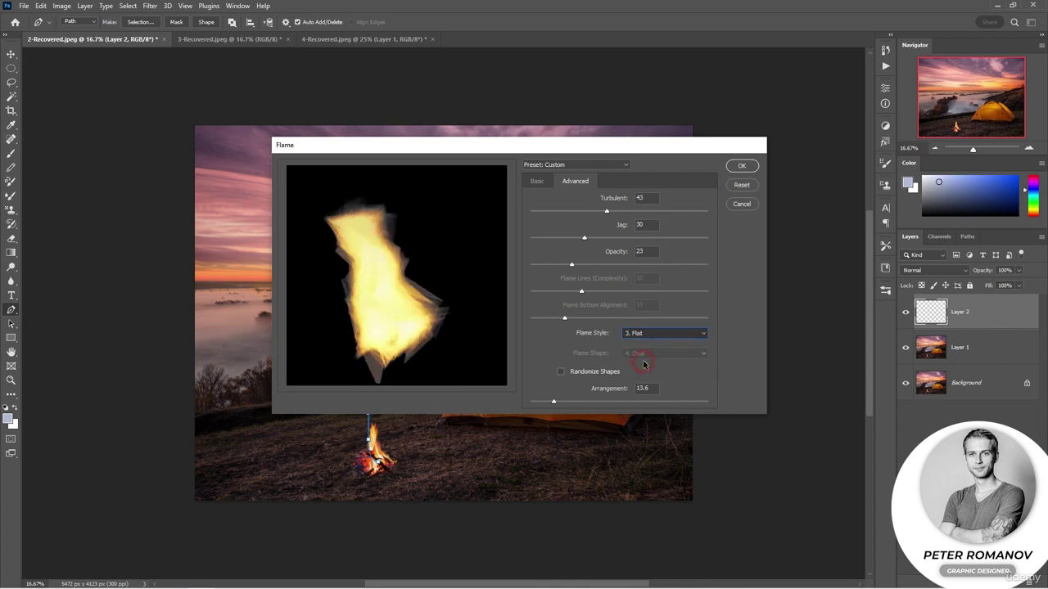
left_click(640, 334)
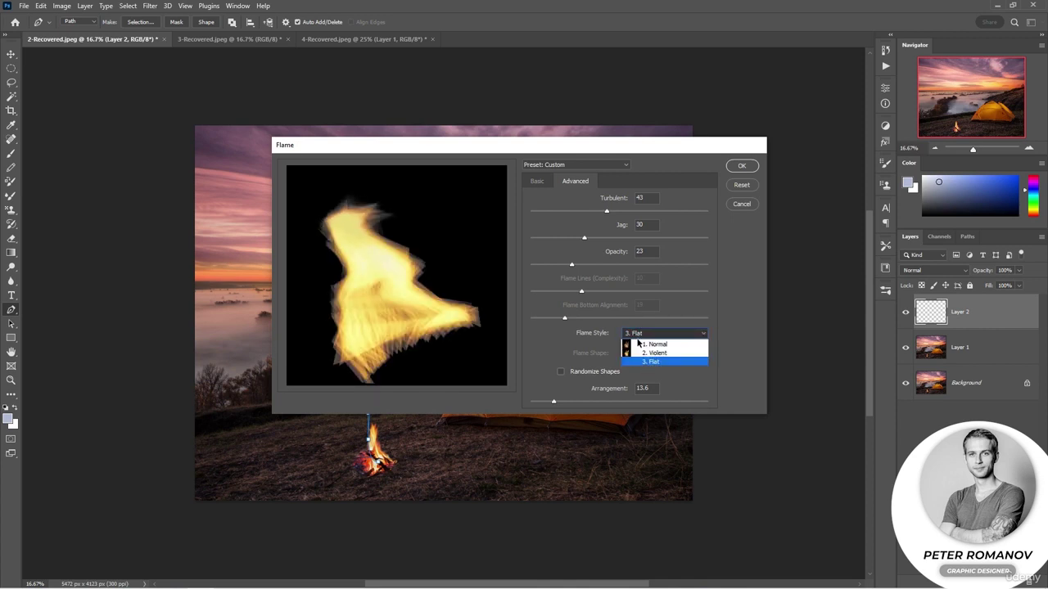
left_click(639, 344)
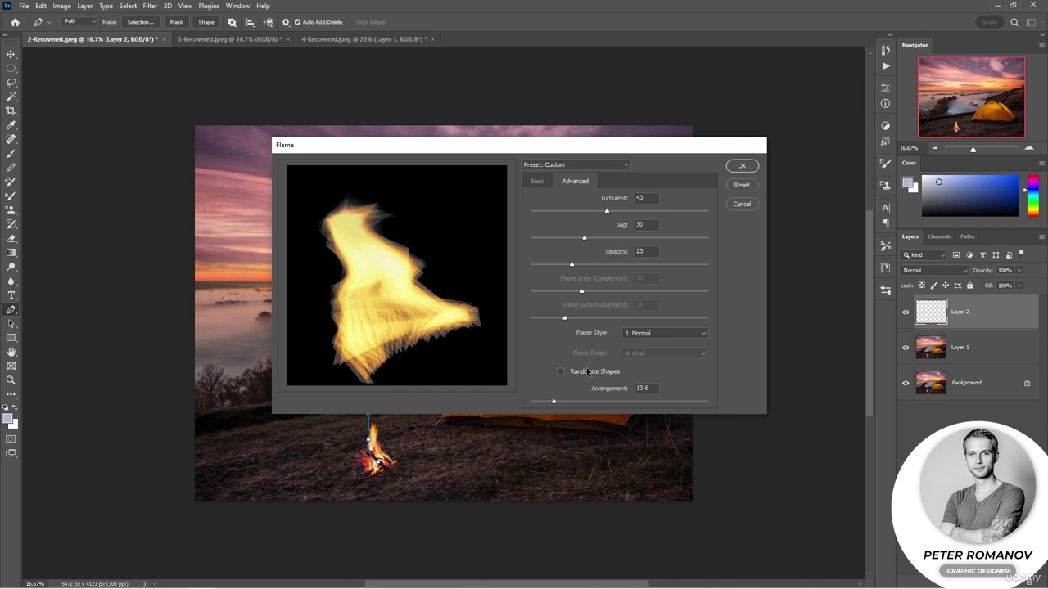
Step: Adjust the flame's arrangement with Randomize Shapes off, render the flame onto Layer 2 and dismiss the path
left_click_drag(553, 401, 575, 403)
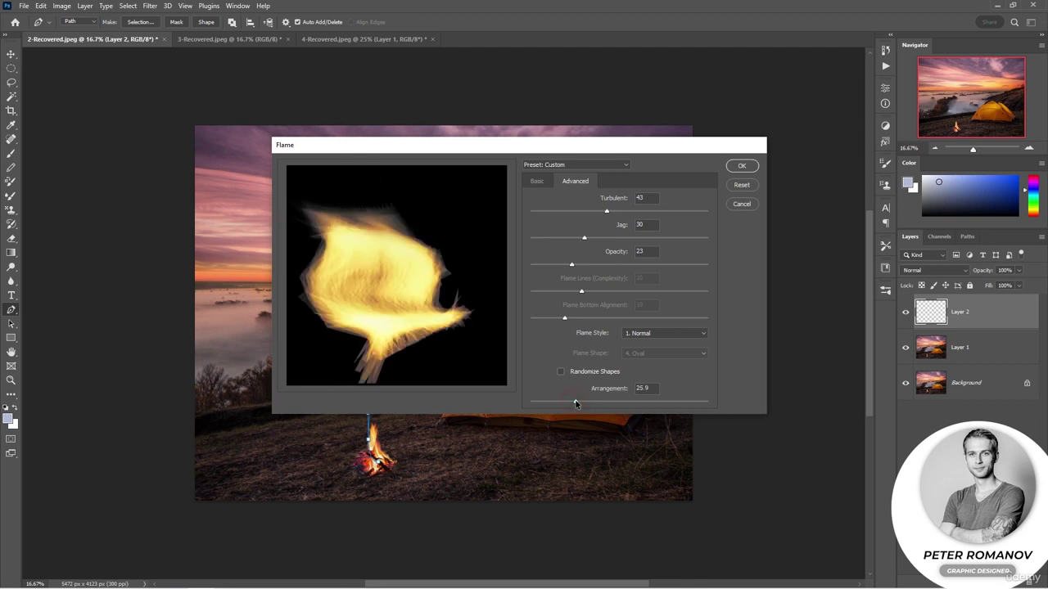
left_click(610, 373)
left_click(610, 373)
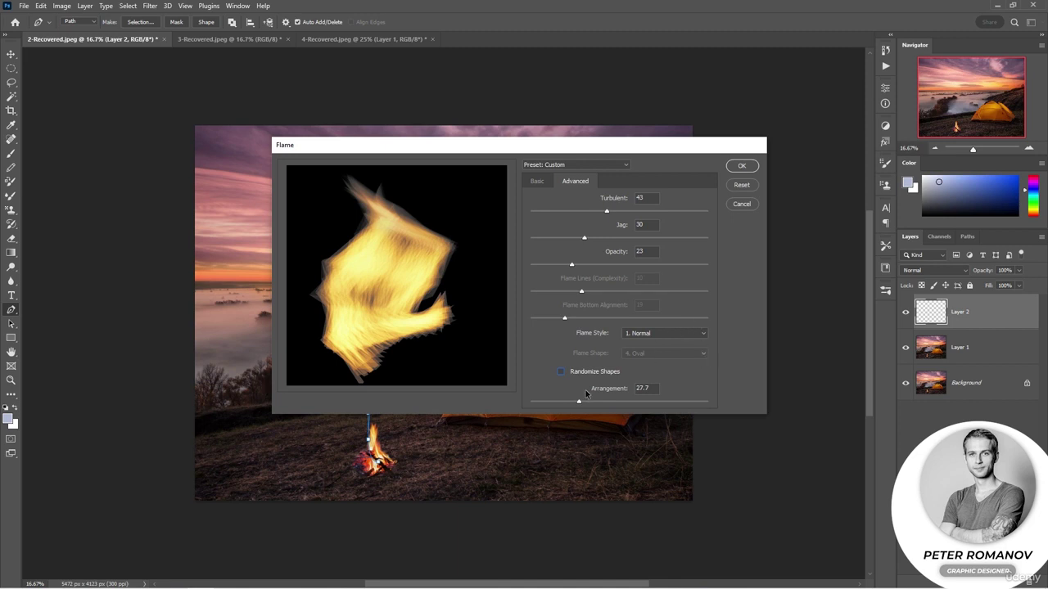
mouse_move(577, 404)
left_mouse_down()
mouse_move(569, 400)
mouse_move(586, 405)
mouse_move(566, 404)
left_mouse_up()
left_click(750, 167)
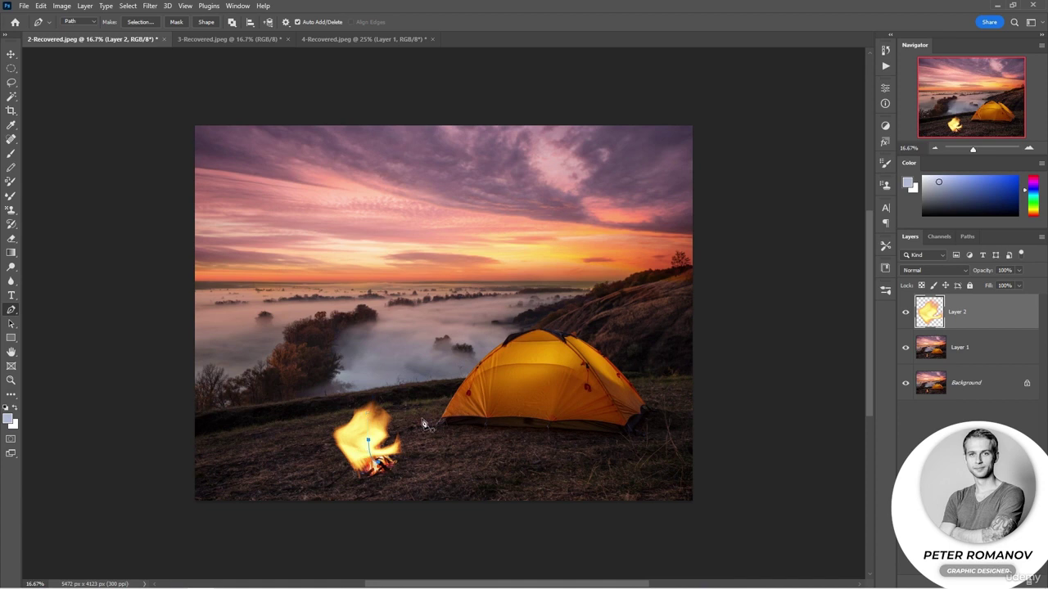
key("Escape")
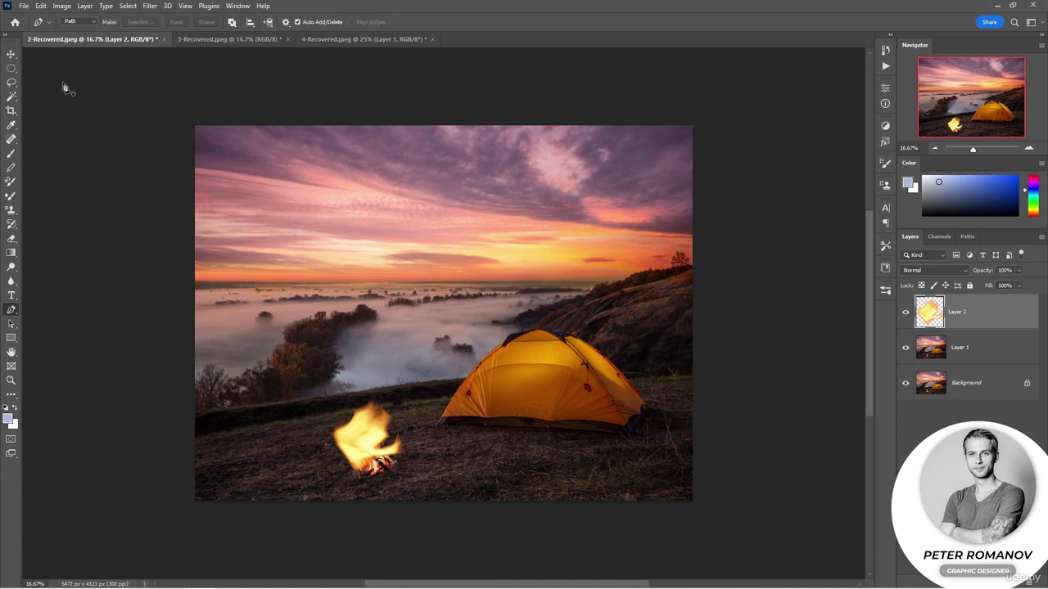
Step: Scale the rendered flame to about 60.5% width and 94% height so it fits over the campfire
left_click(11, 53)
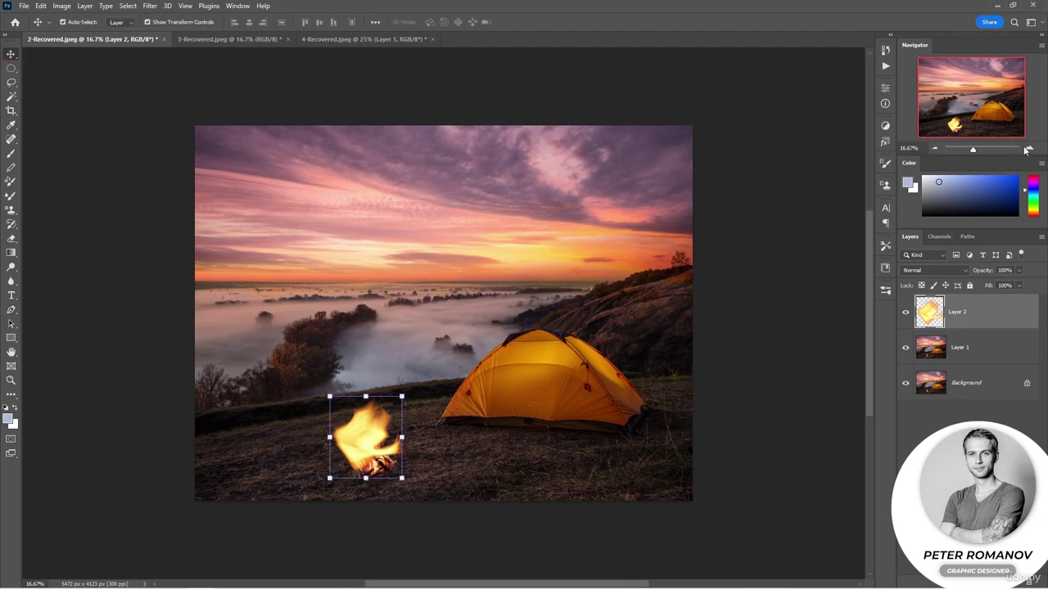
left_click(1028, 149)
left_click(1029, 149)
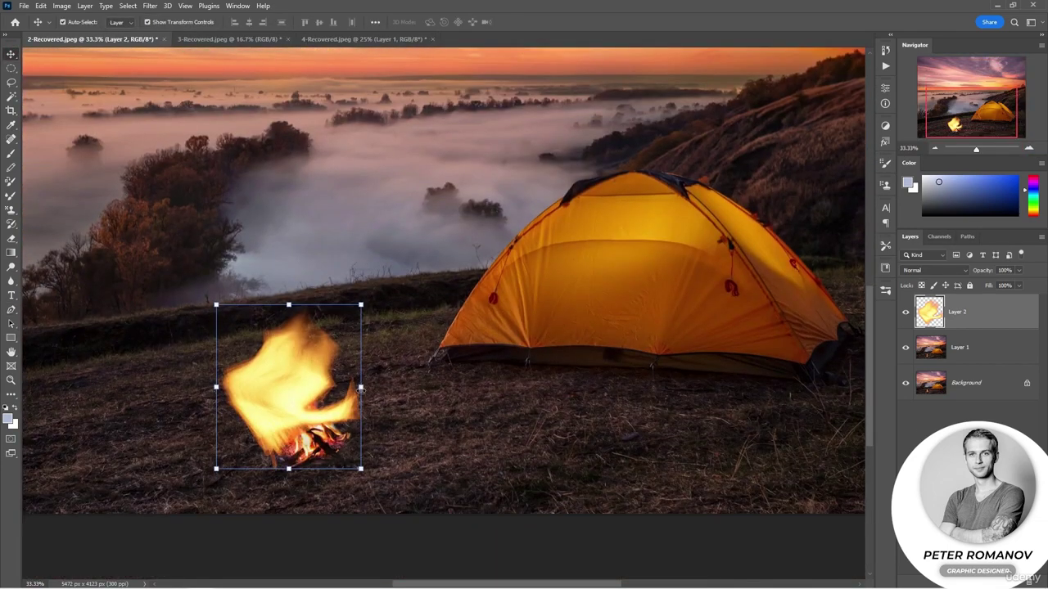
left_click_drag(361, 388, 352, 388)
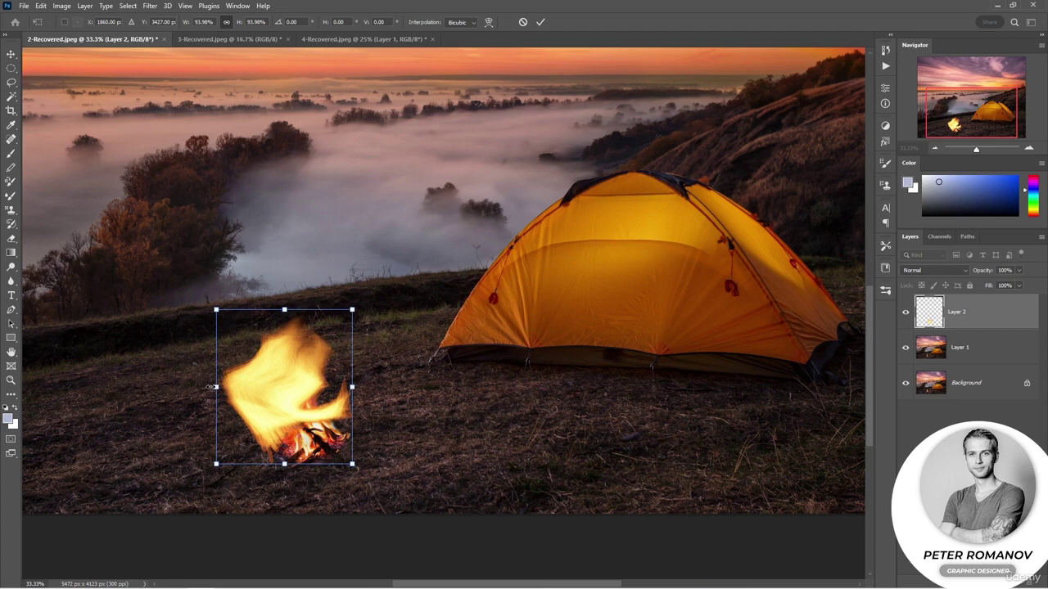
left_click_drag(211, 386, 256, 386)
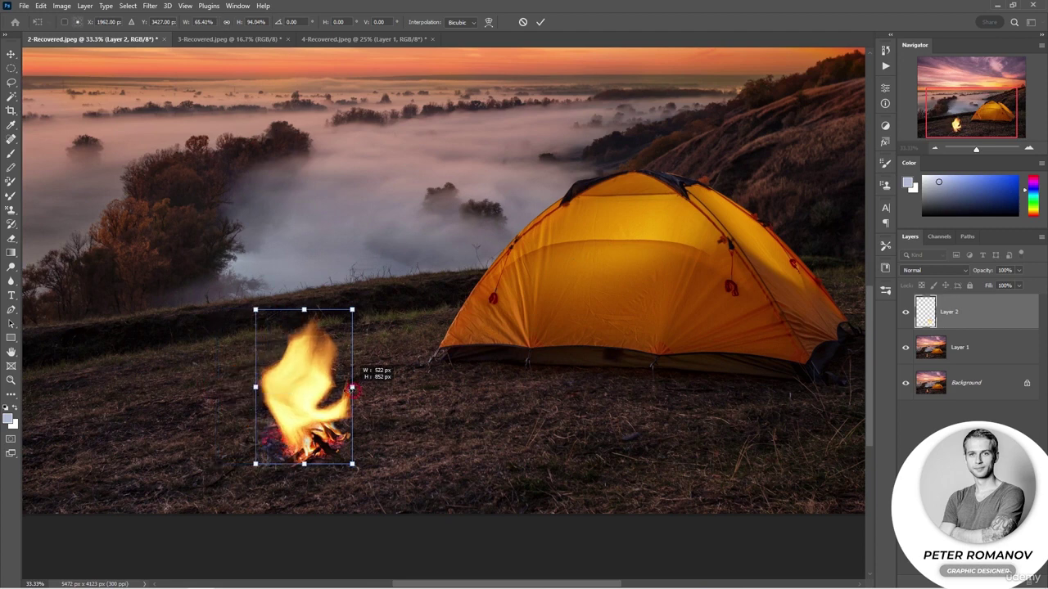
left_click_drag(352, 388, 342, 388)
Step: Warp the flame into a narrow, tapering shape that follows the burning wood and apply the transformation
right_click(309, 381)
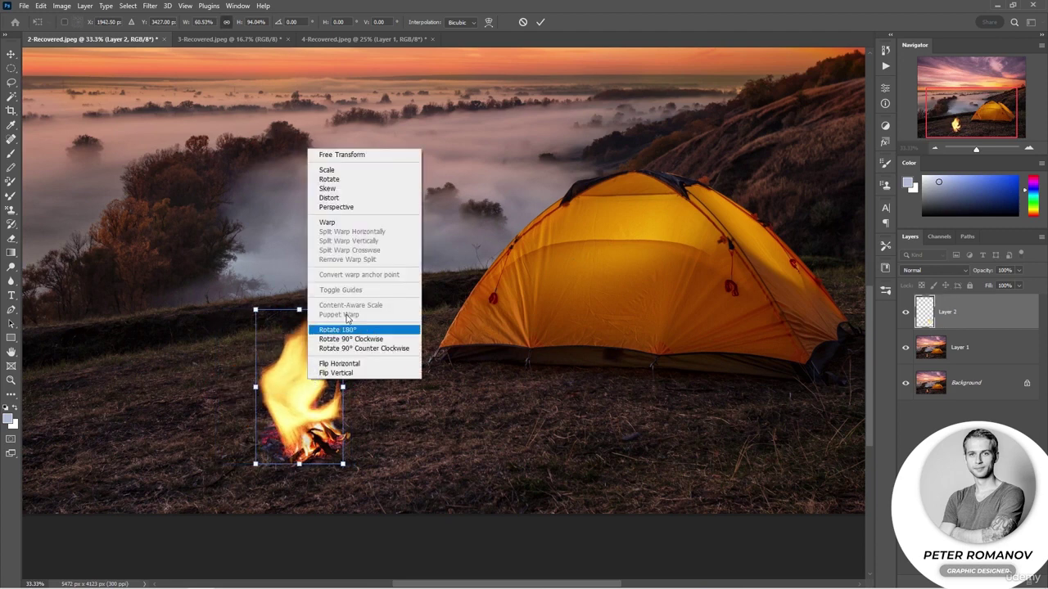
left_click(352, 228)
left_click_drag(326, 306, 317, 229)
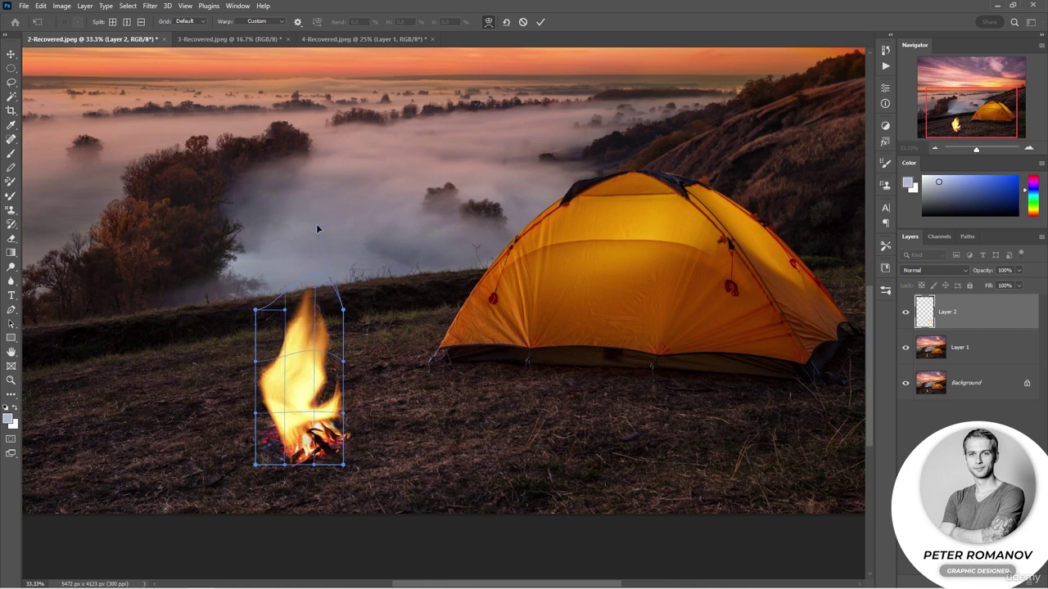
left_click_drag(346, 365, 312, 372)
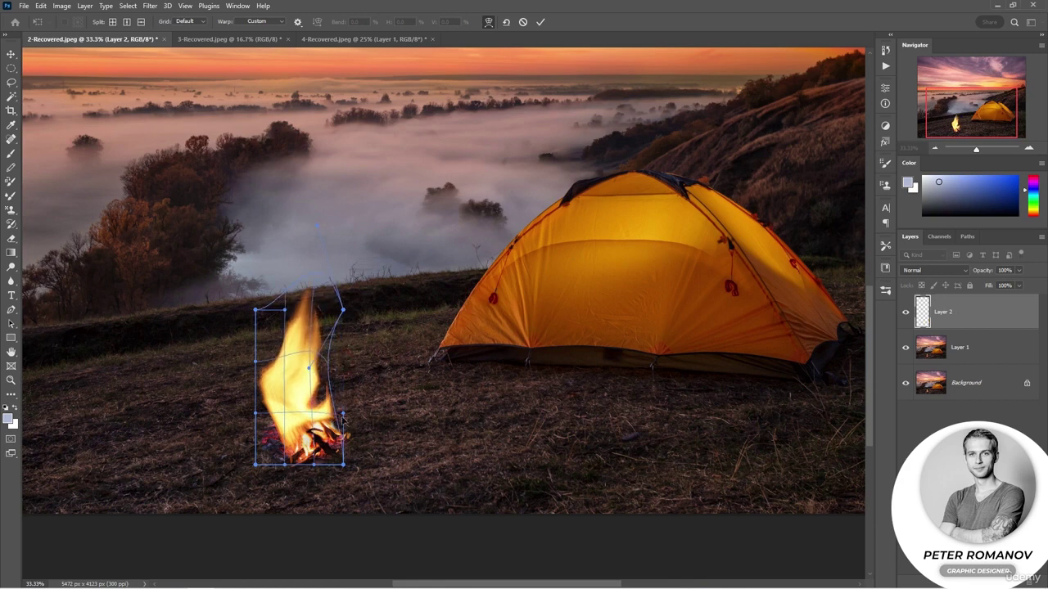
mouse_move(344, 415)
left_mouse_down()
mouse_move(375, 457)
mouse_move(316, 455)
mouse_move(311, 433)
mouse_move(219, 414)
mouse_move(278, 425)
mouse_move(258, 354)
mouse_move(259, 396)
mouse_move(239, 392)
mouse_move(261, 396)
left_mouse_up()
left_click(284, 310)
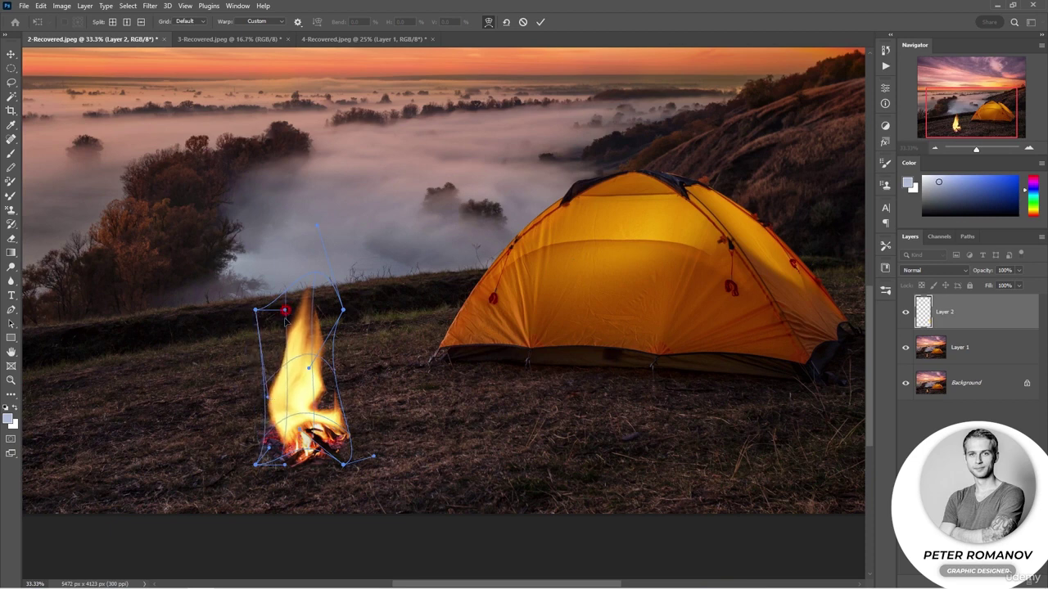
left_click_drag(285, 321, 256, 394)
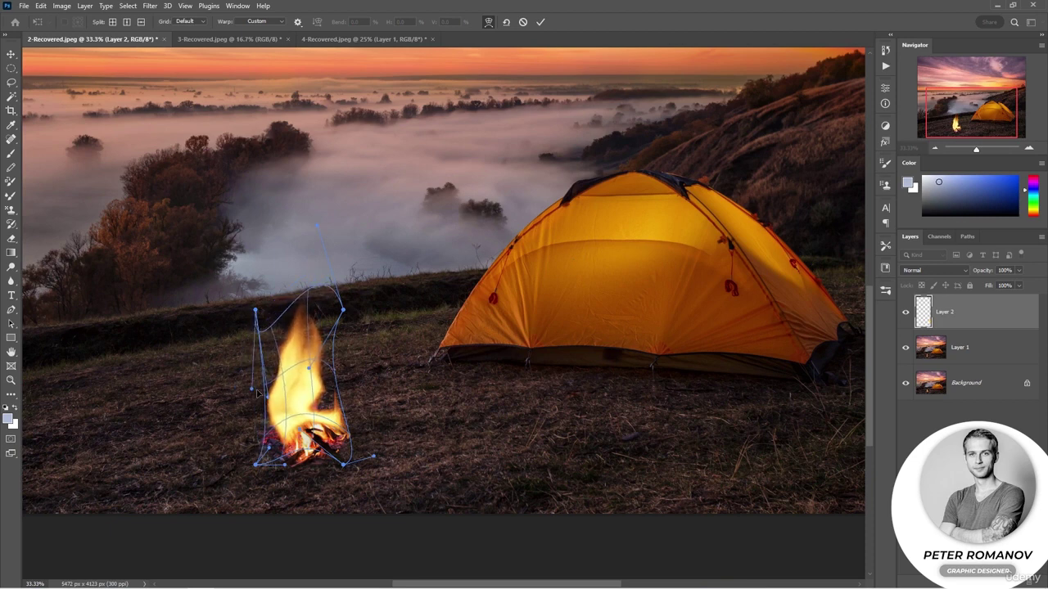
key("Return")
Step: Add a Brightness/Contrast adjustment clipped to the flame on Layer 2, lowering the brightness and setting the contrast to 39
left_click(984, 582)
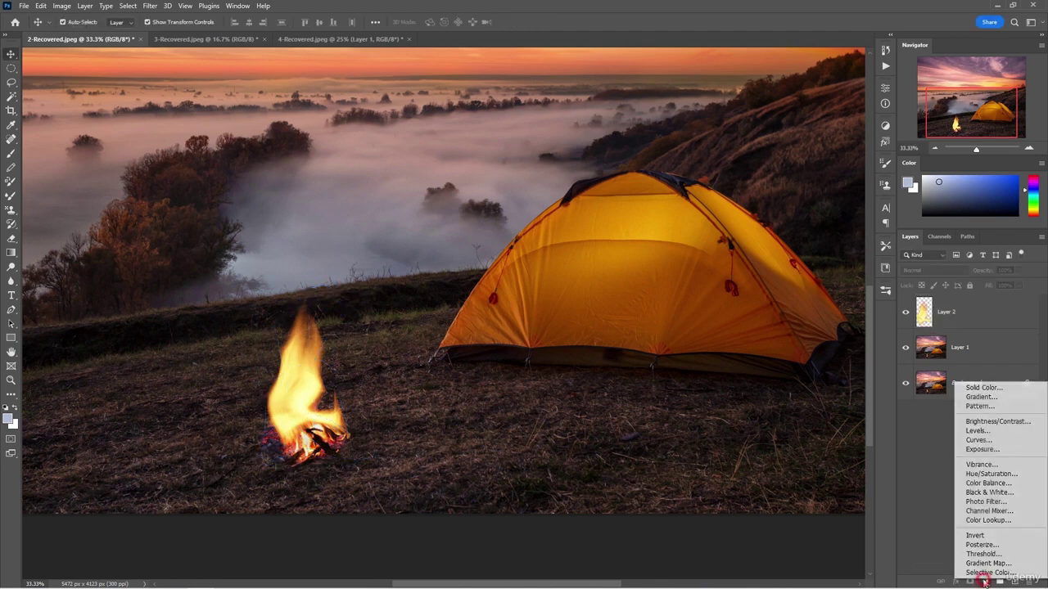
left_click(978, 424)
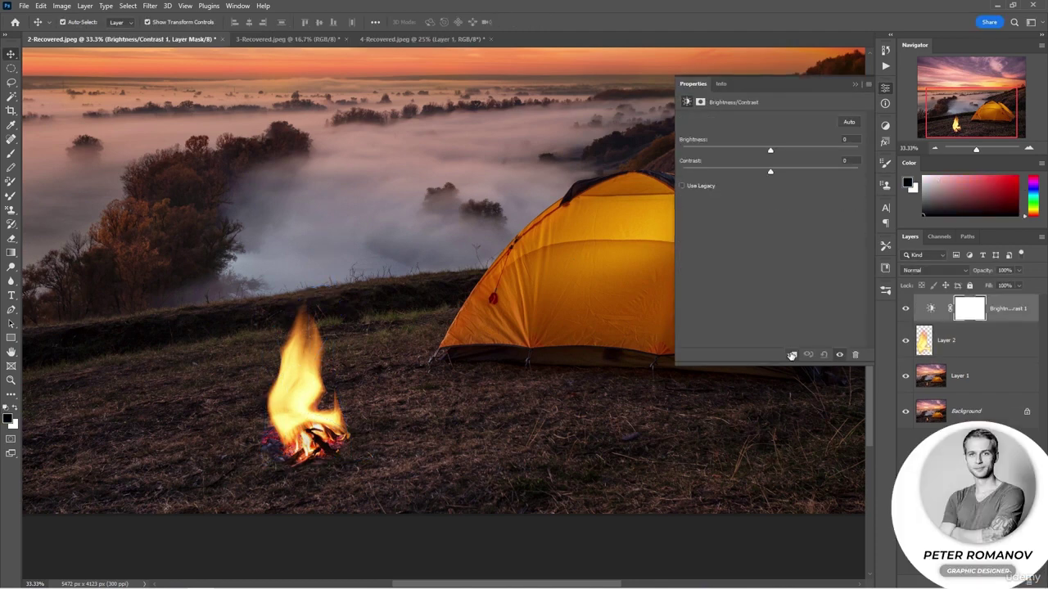
left_click(791, 355)
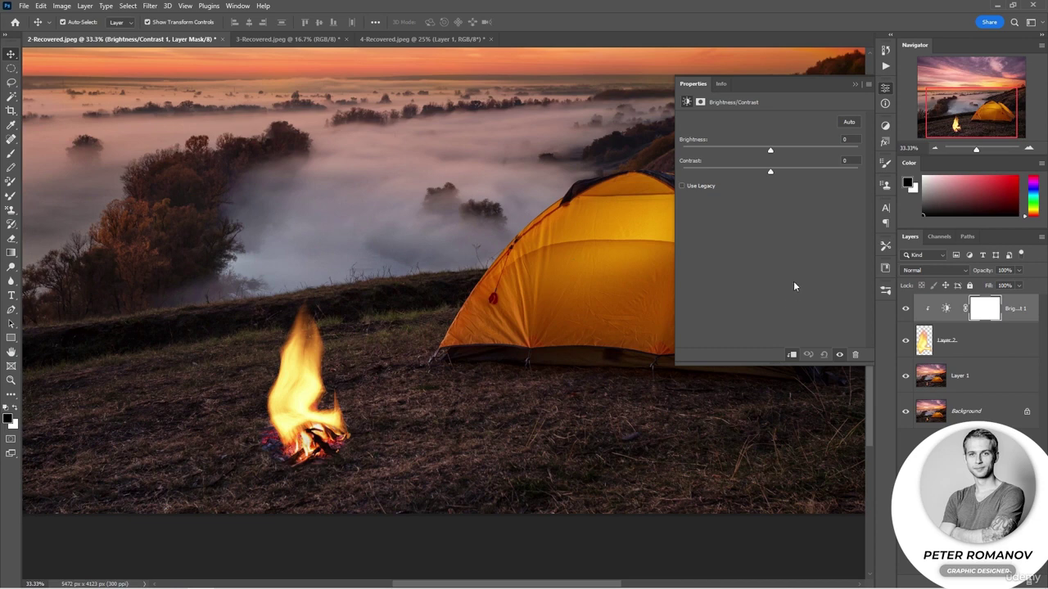
left_click_drag(768, 151, 804, 172)
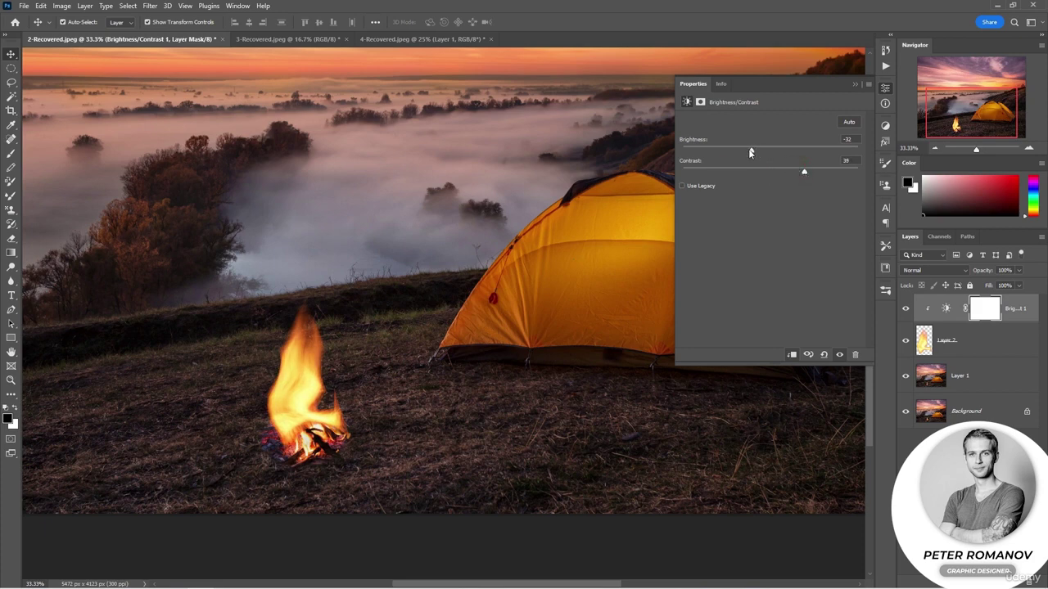
left_click_drag(750, 153, 745, 153)
left_click(855, 84)
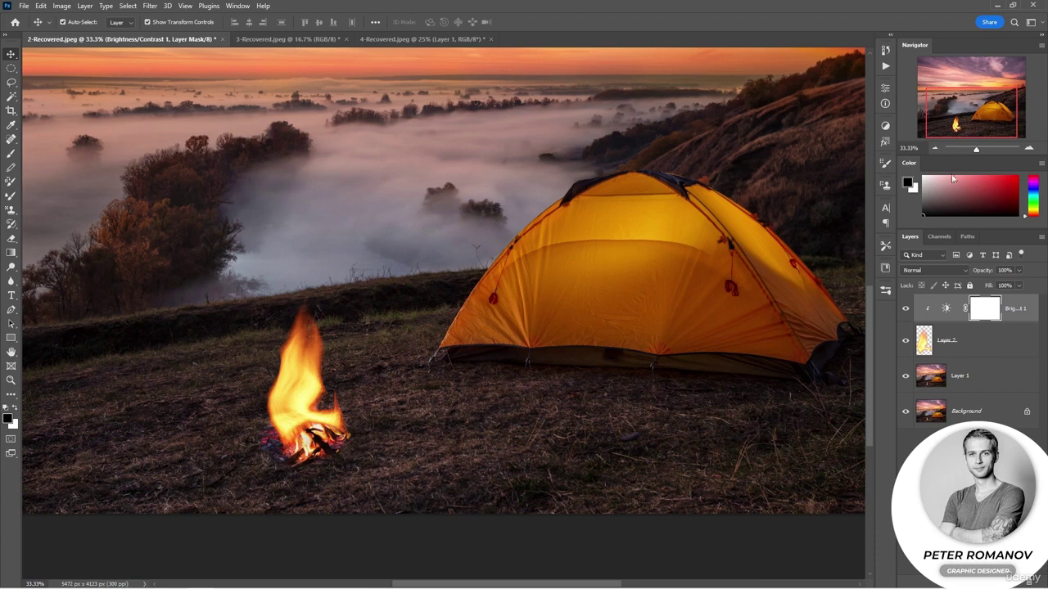
Step: Add a Hue/Saturation adjustment clipped to the flame with hue -1, saturation -10 and lightness -10
left_click(934, 148)
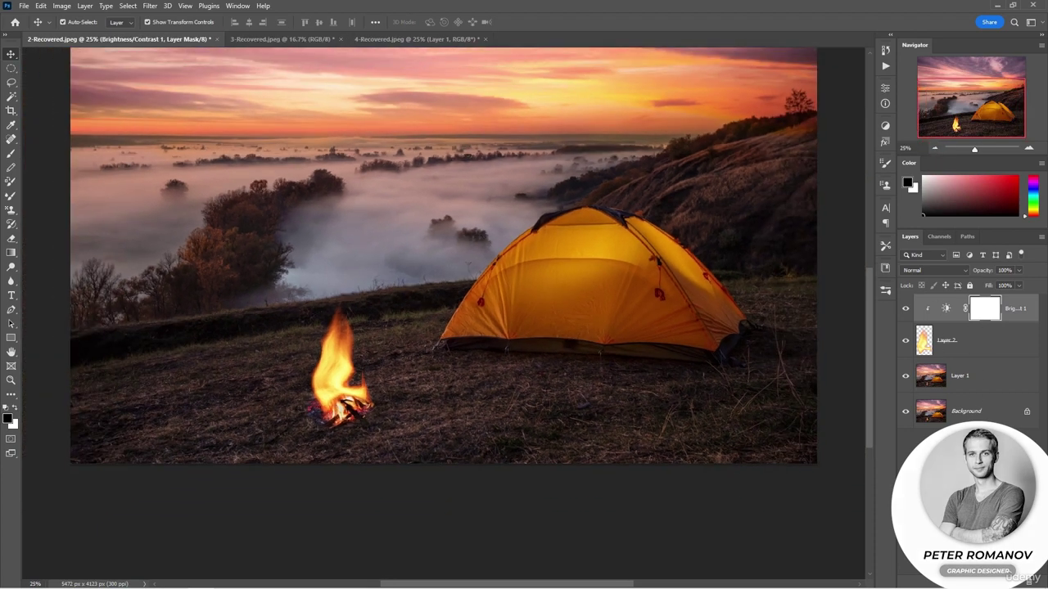
left_click(985, 582)
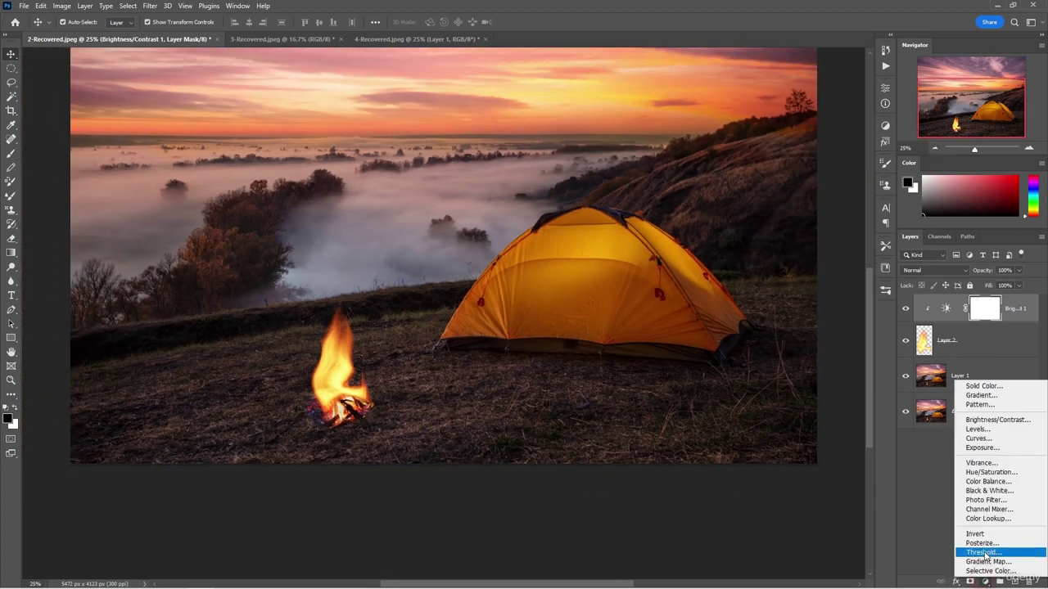
left_click(981, 475)
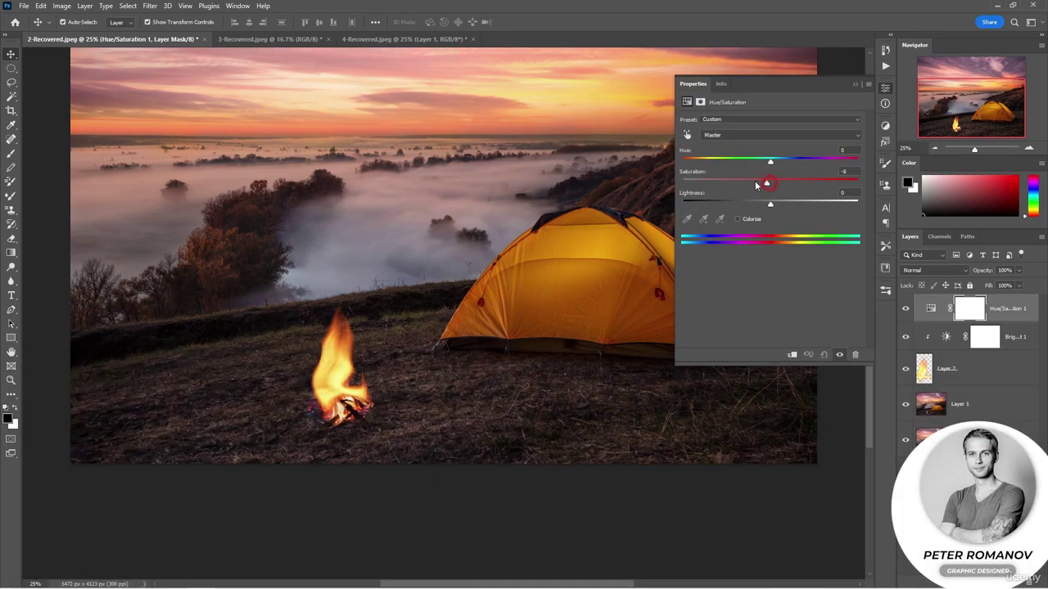
mouse_move(760, 182)
left_mouse_down()
mouse_move(709, 182)
mouse_move(779, 192)
mouse_move(775, 181)
mouse_move(747, 201)
mouse_move(783, 207)
mouse_move(761, 210)
mouse_move(783, 183)
mouse_move(764, 164)
mouse_move(762, 184)
left_mouse_up()
left_click(786, 358)
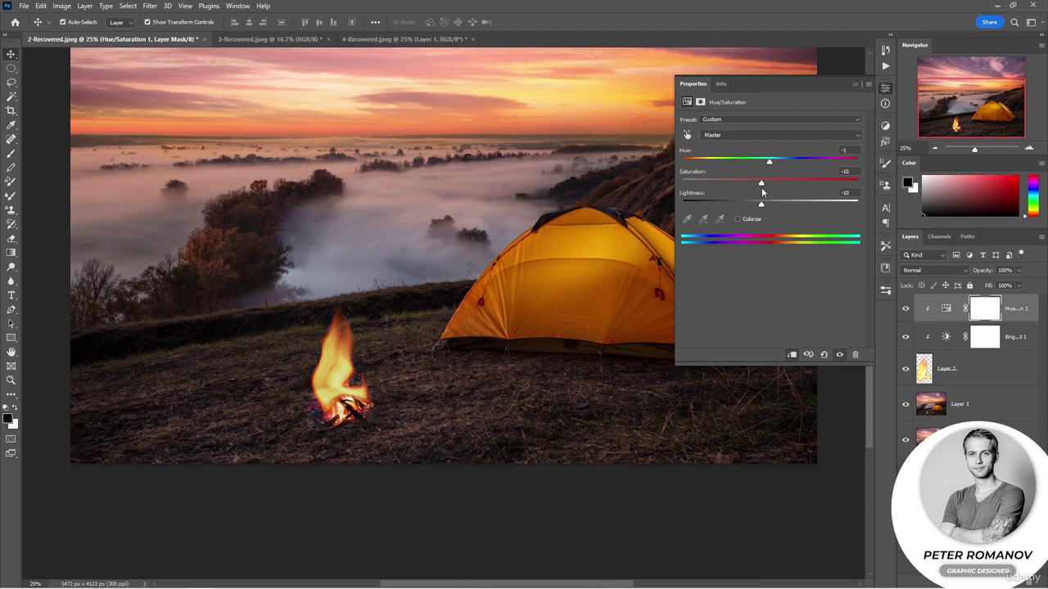
left_click(855, 84)
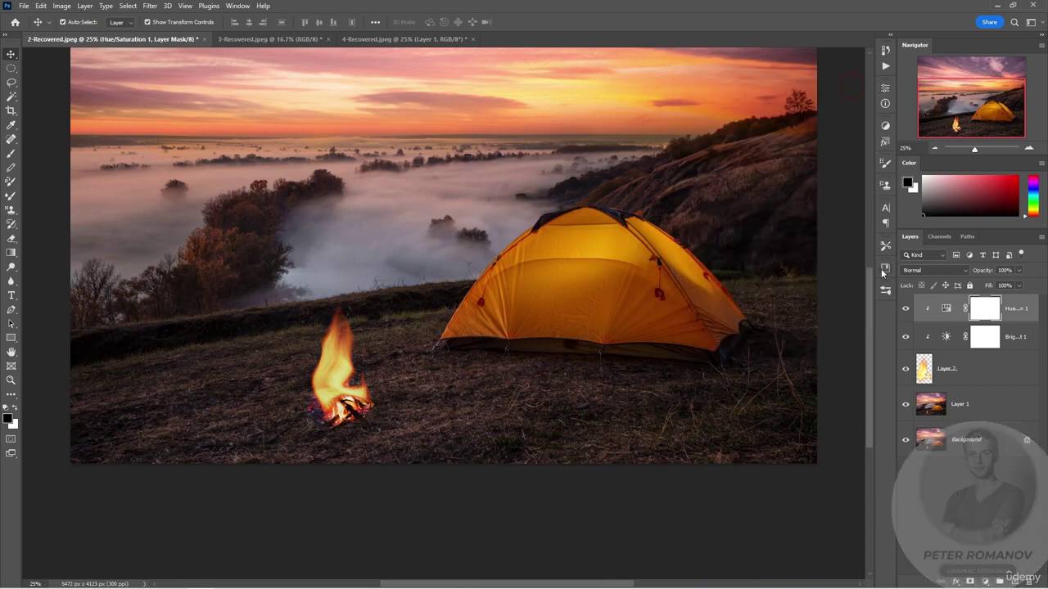
Step: Add a Vibrance adjustment clipped to the flame, raise the vibrance to about +20 and fine-tune the adjustment
left_click(985, 581)
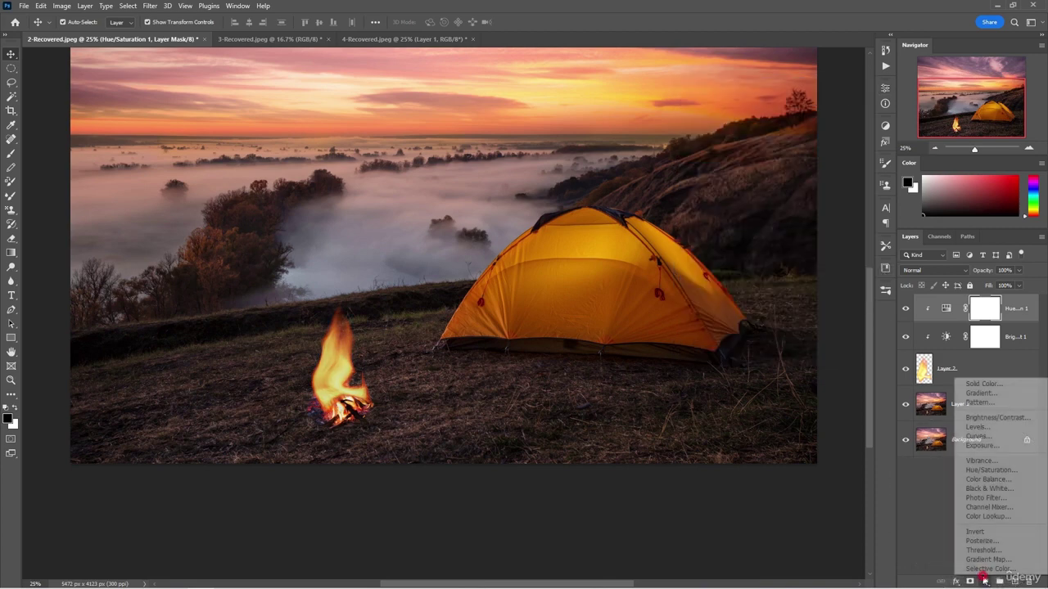
left_click(987, 462)
left_click_drag(769, 134, 785, 136)
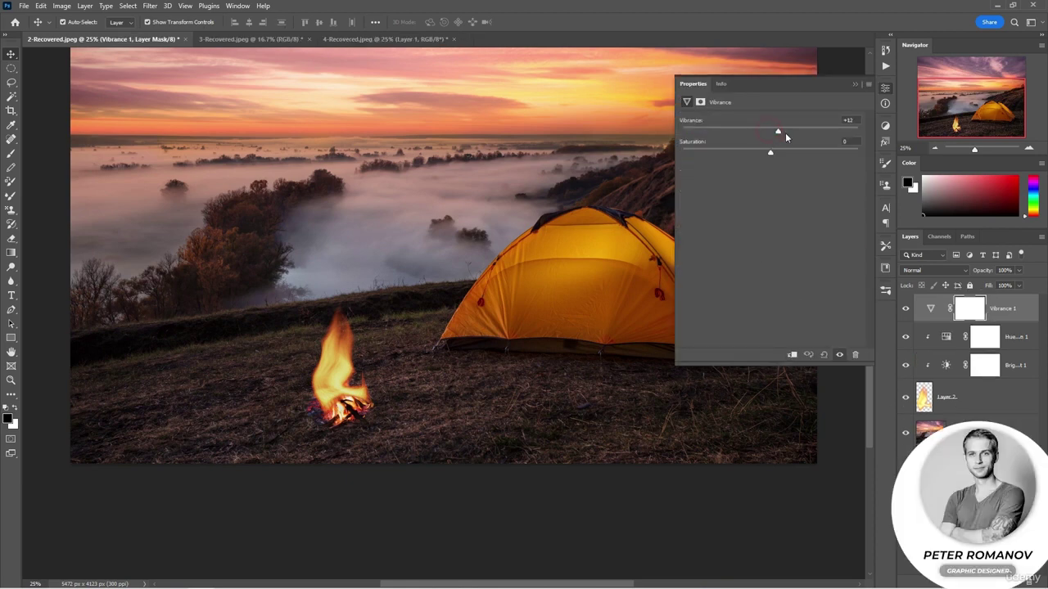
left_click(791, 355)
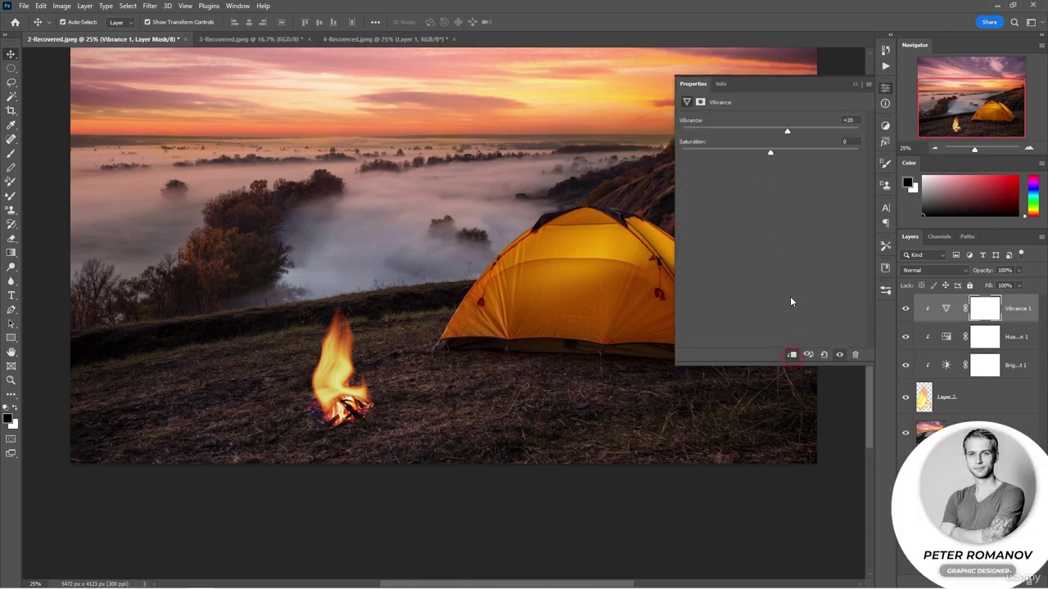
left_click_drag(786, 134, 770, 154)
left_click(853, 82)
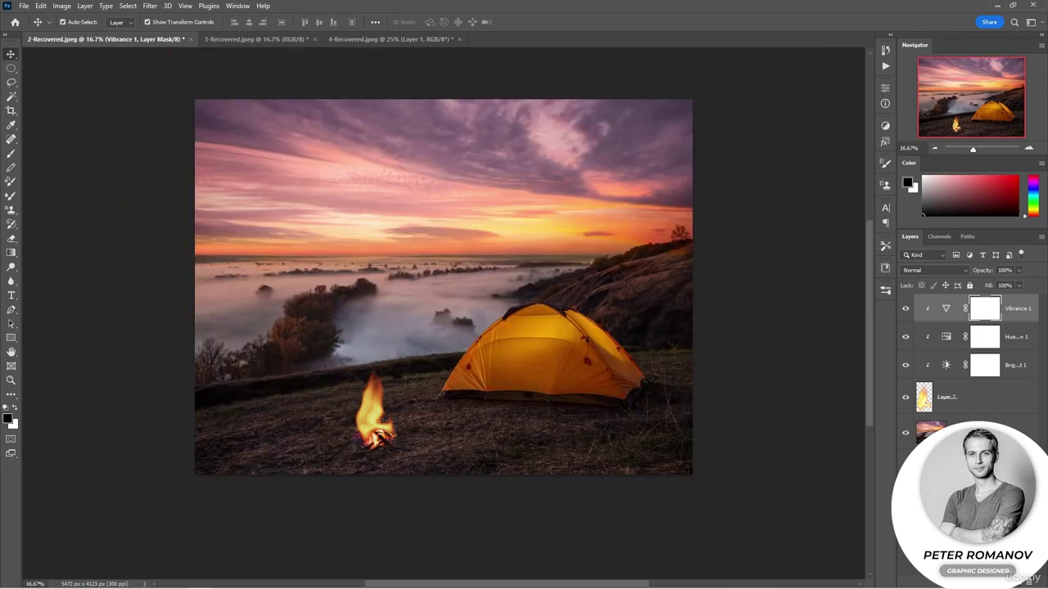
Step: Create a new layer above the flame adjustments and fill it with the Clouds render filter in blue-gray and white
key("ctrl+shift+alt+n")
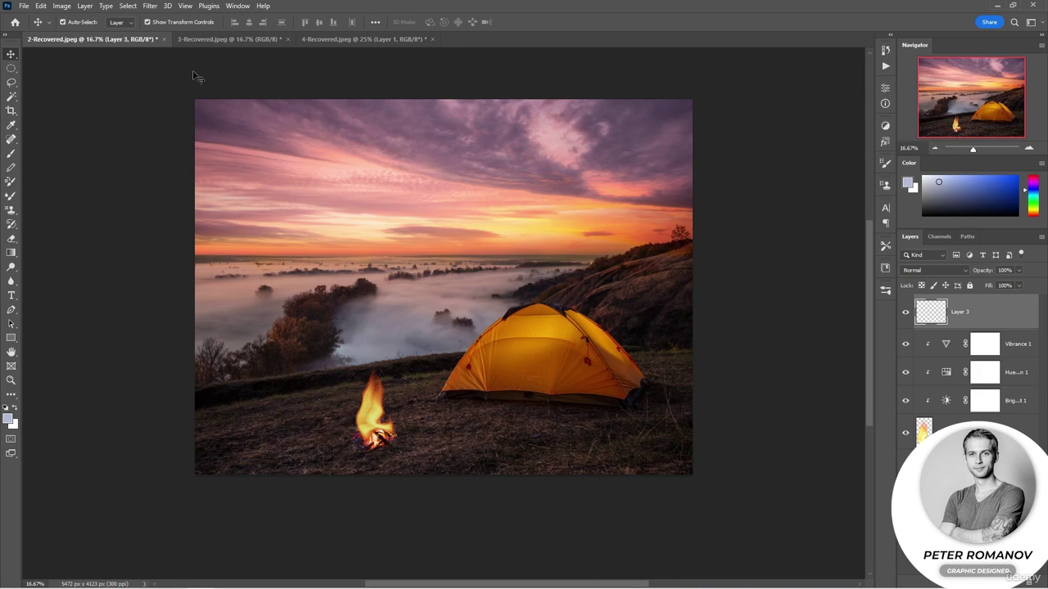
left_click(149, 6)
mouse_move(246, 218)
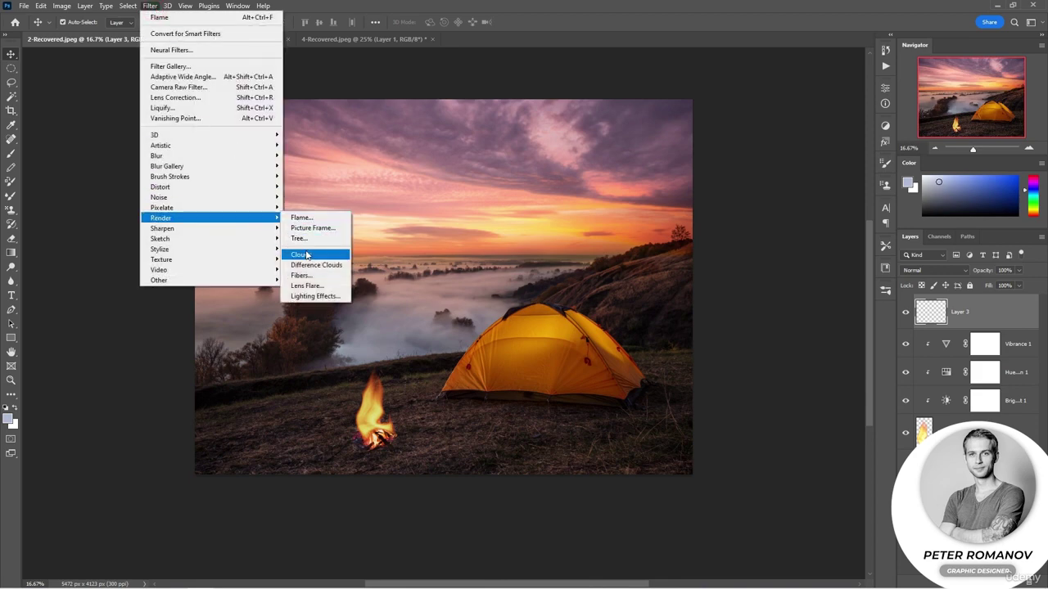
left_click(302, 255)
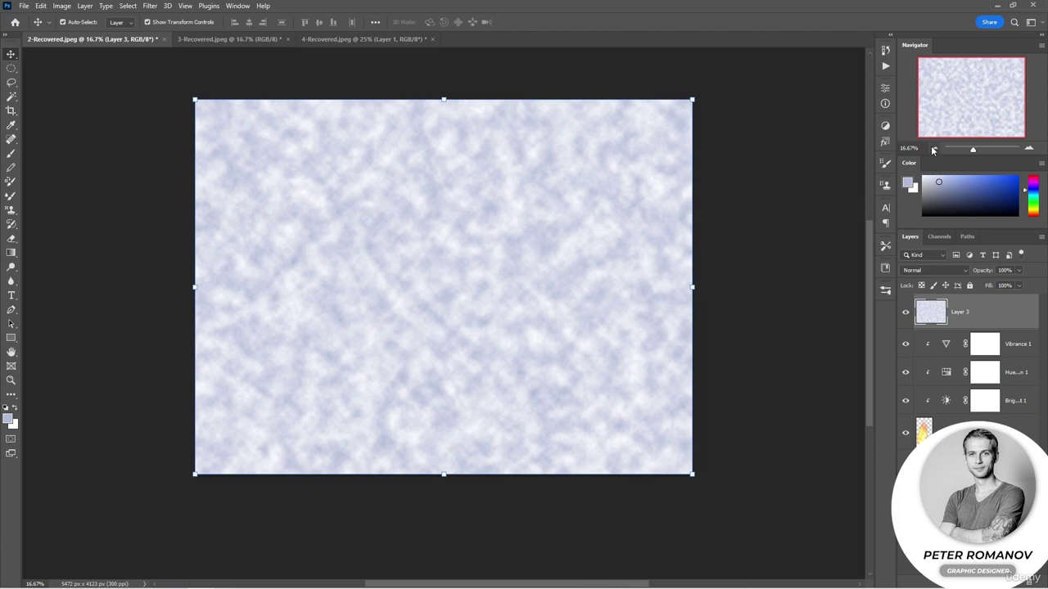
Step: Try the Screen blend mode on the blue-gray clouds layer and set its blending to Soft Light
left_click(933, 270)
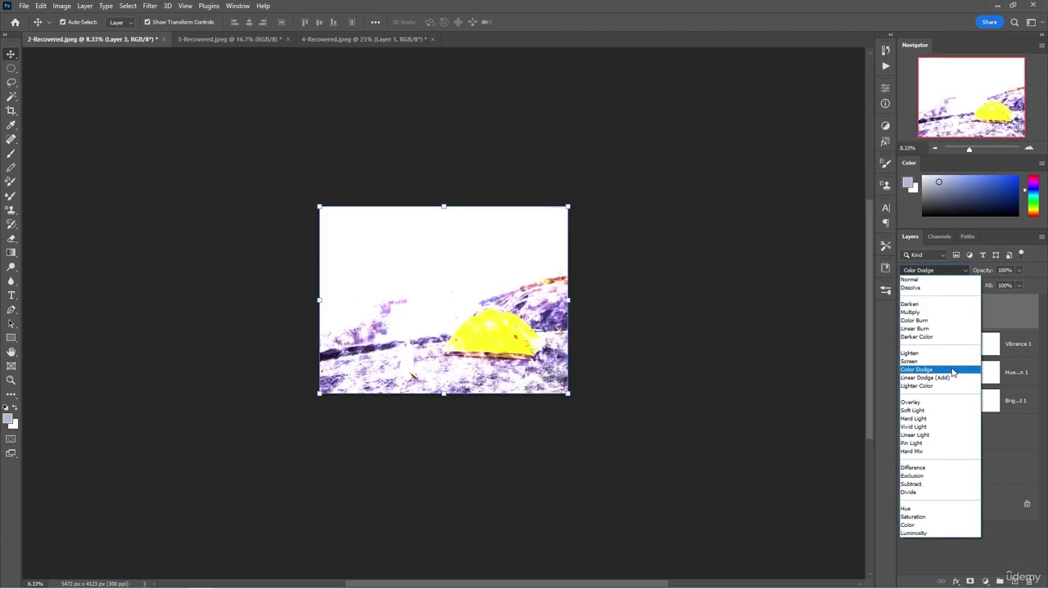
left_click(925, 361)
key("ctrl+plus")
key("ctrl+plus")
left_click(939, 272)
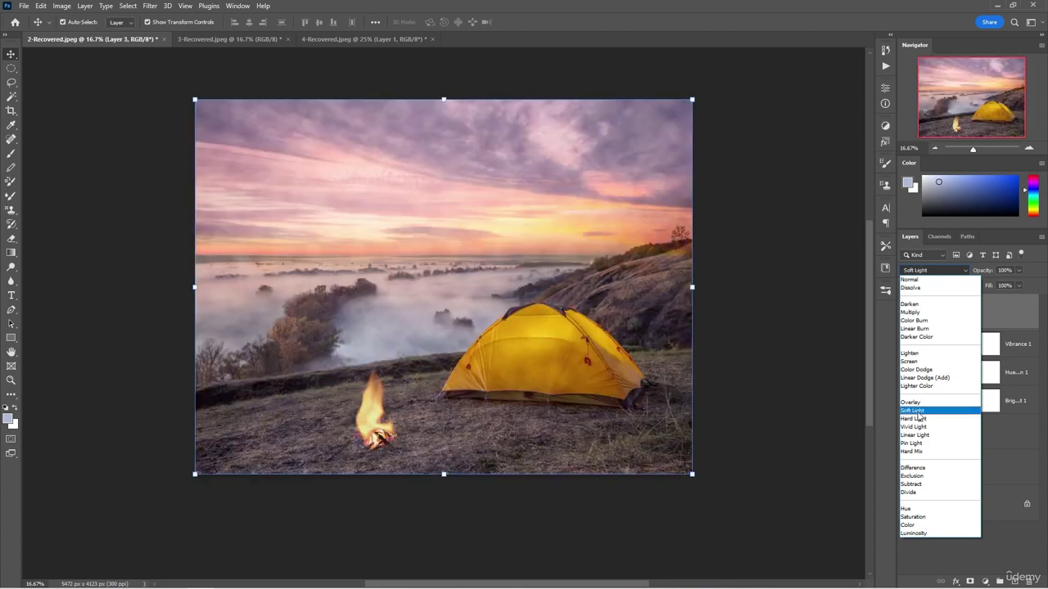
left_click(915, 410)
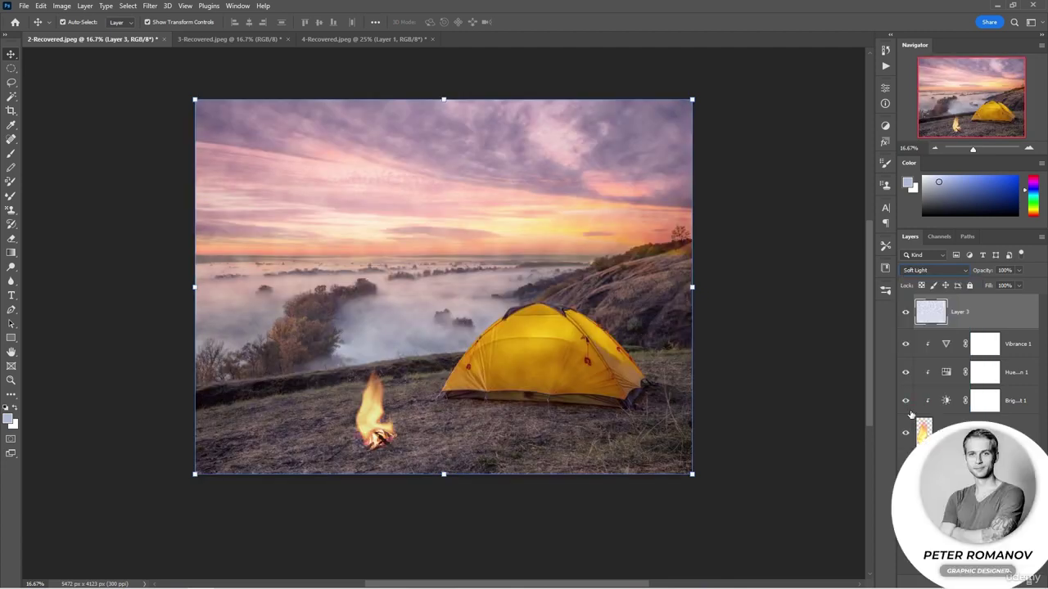
Step: Reset the colors to black and white, render Clouds on another new layer and set its blend mode to Screen
key("d")
key("ctrl+shift+alt+n")
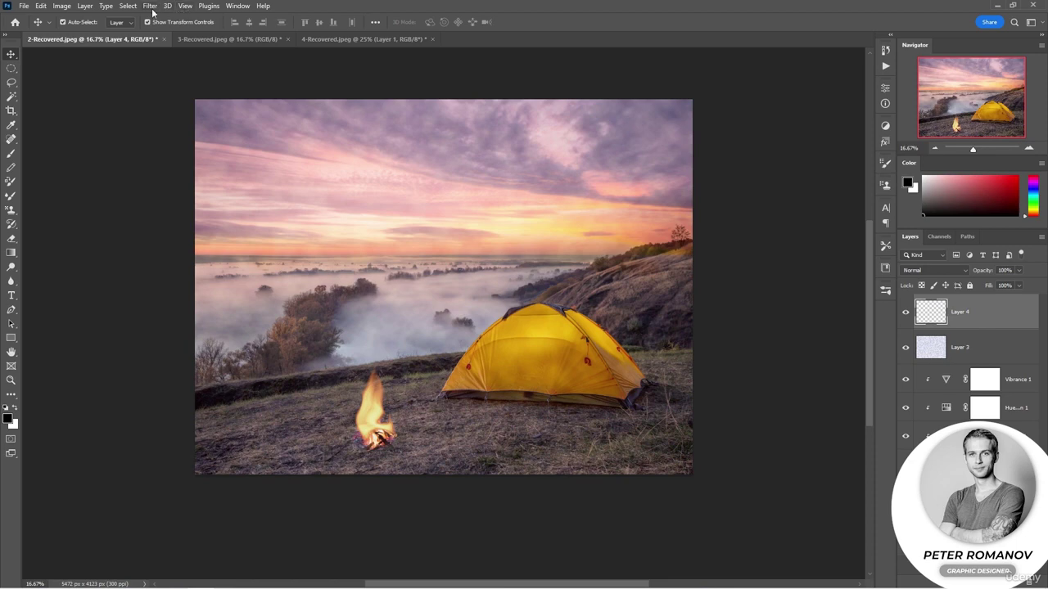
left_click(150, 6)
mouse_move(172, 222)
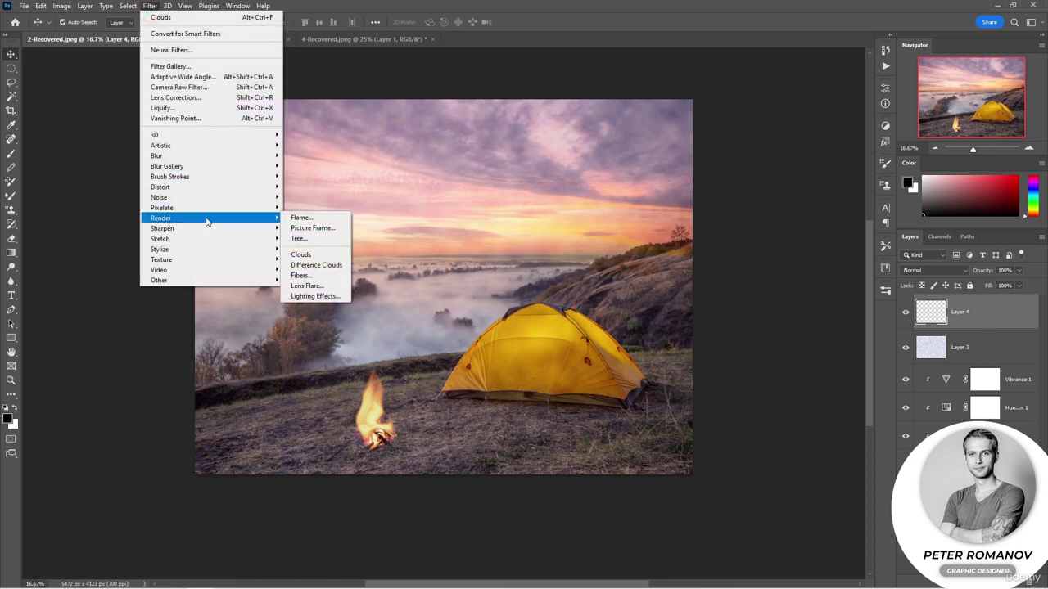
left_click(303, 254)
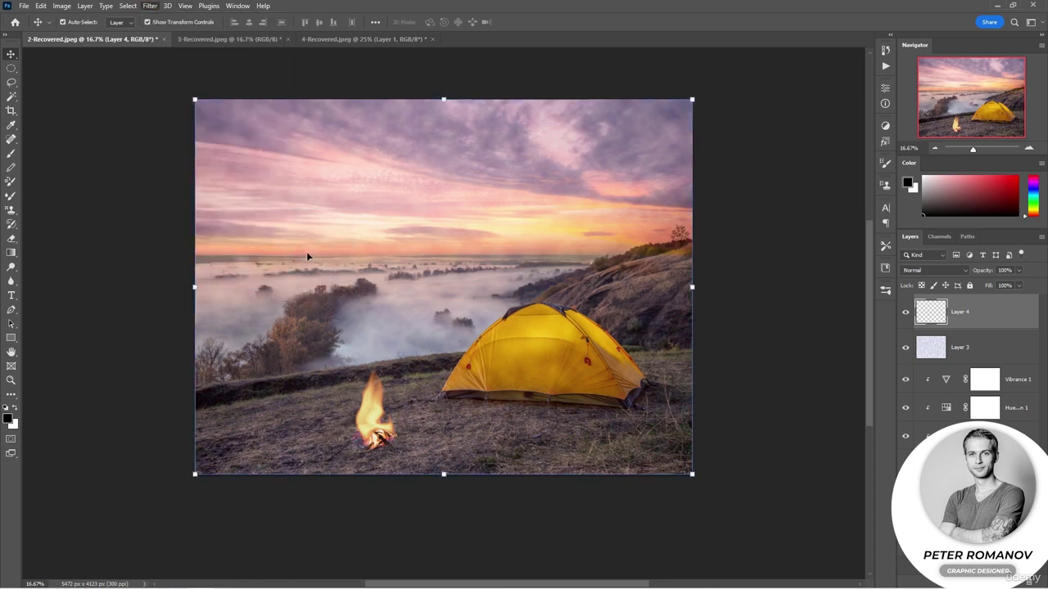
left_click(924, 271)
left_click(928, 363)
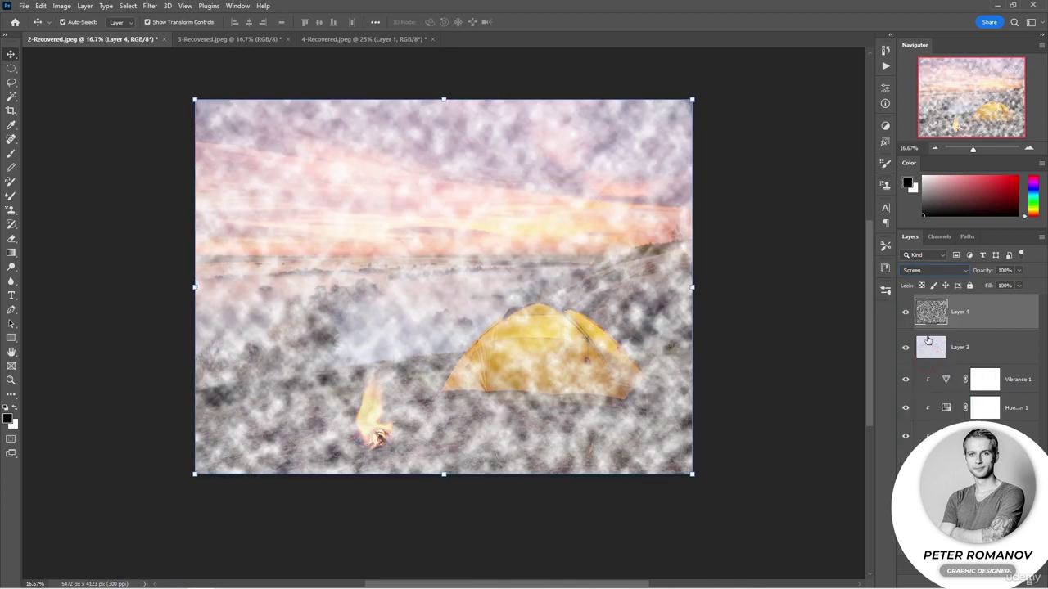
Step: Scale the black-and-white clouds on Layer 4 to about 334% beyond the canvas edges and apply the transformation
left_click(932, 149)
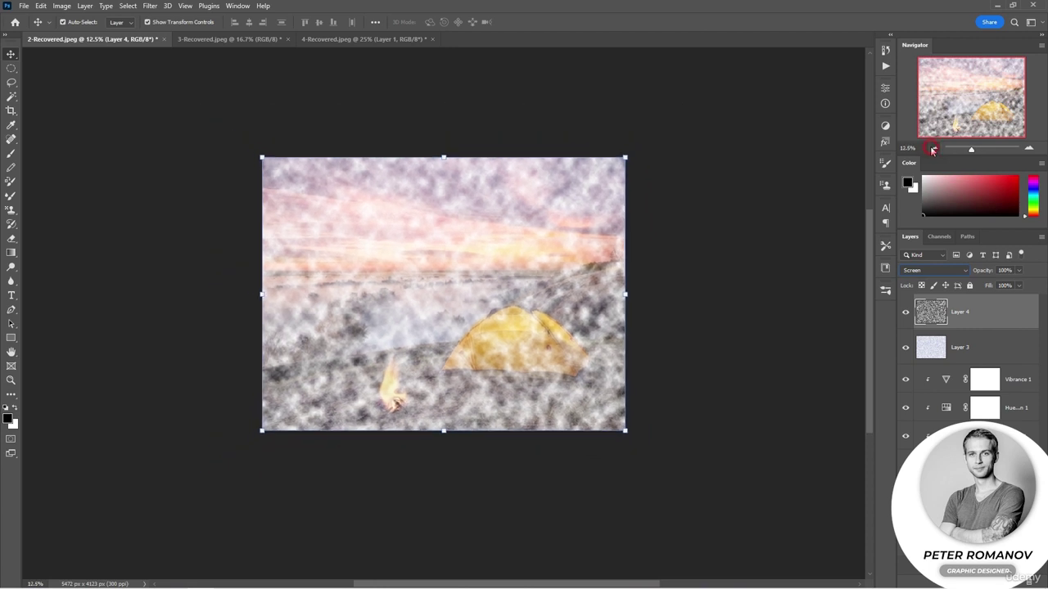
left_click(932, 149)
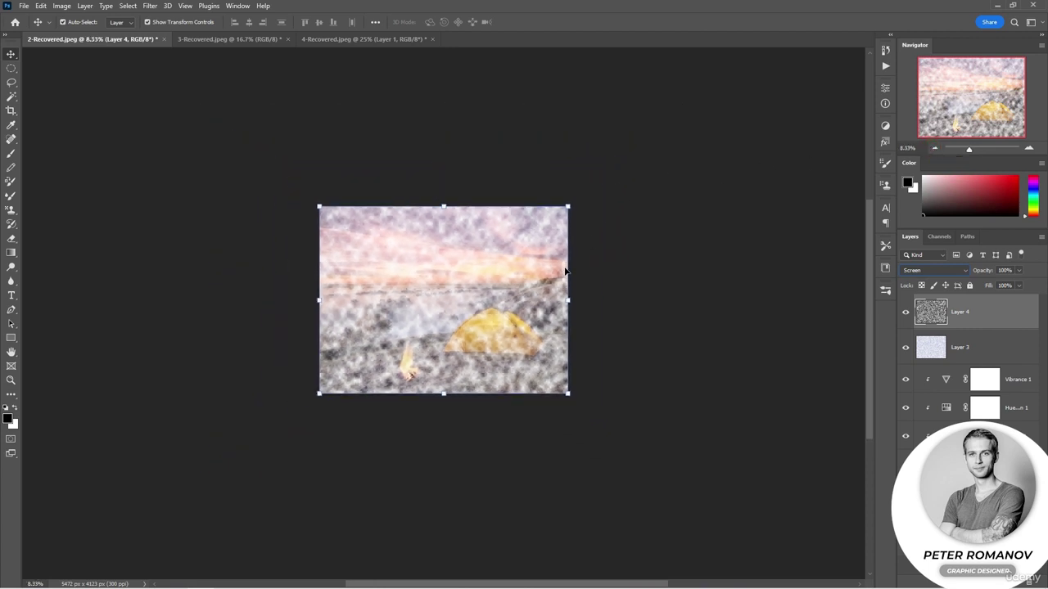
left_click(566, 301)
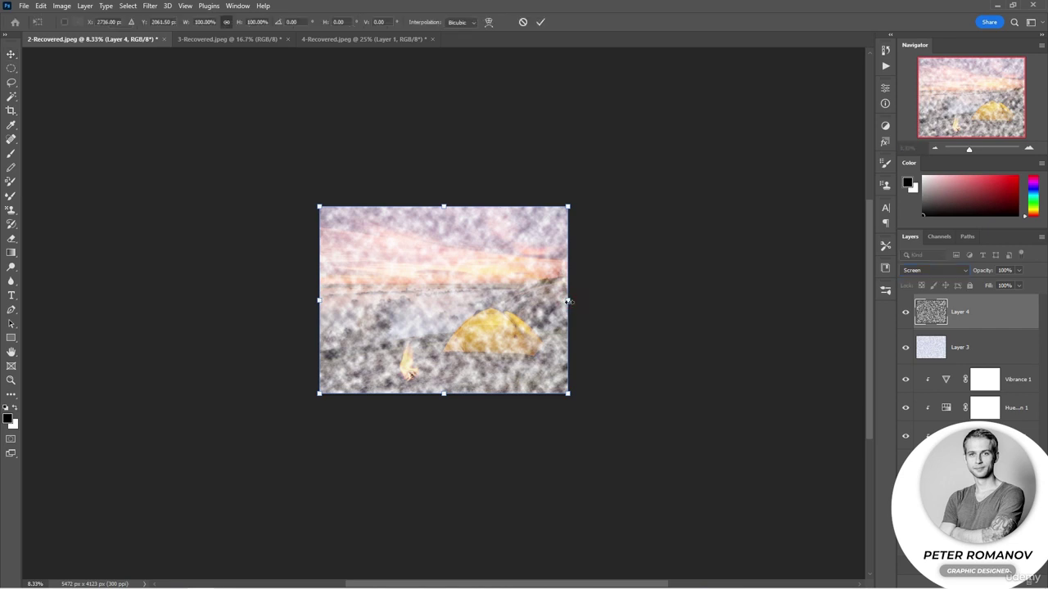
left_click_drag(567, 302, 740, 299)
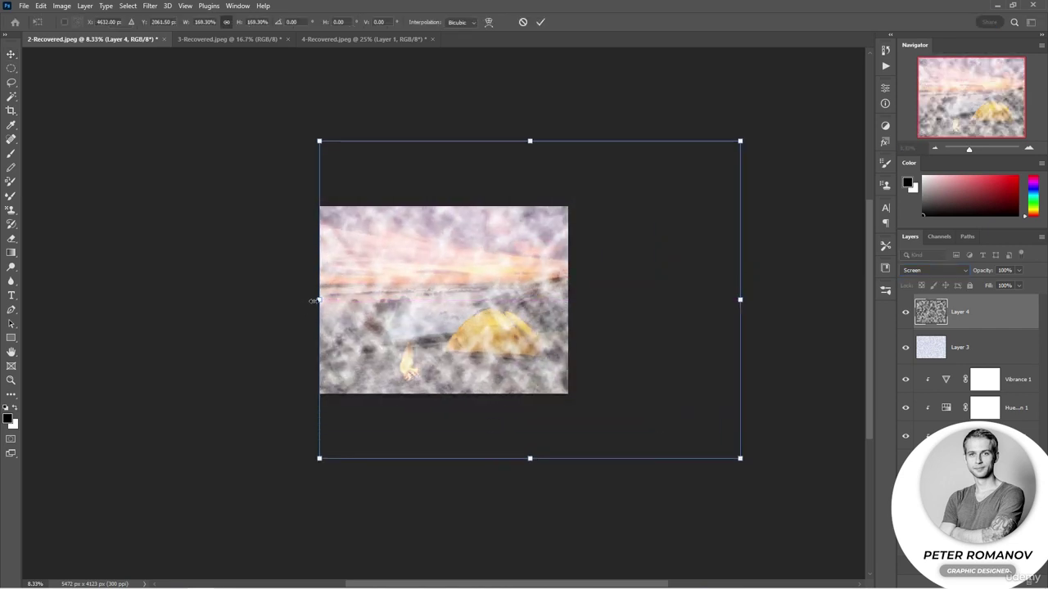
left_click_drag(312, 301, 114, 299)
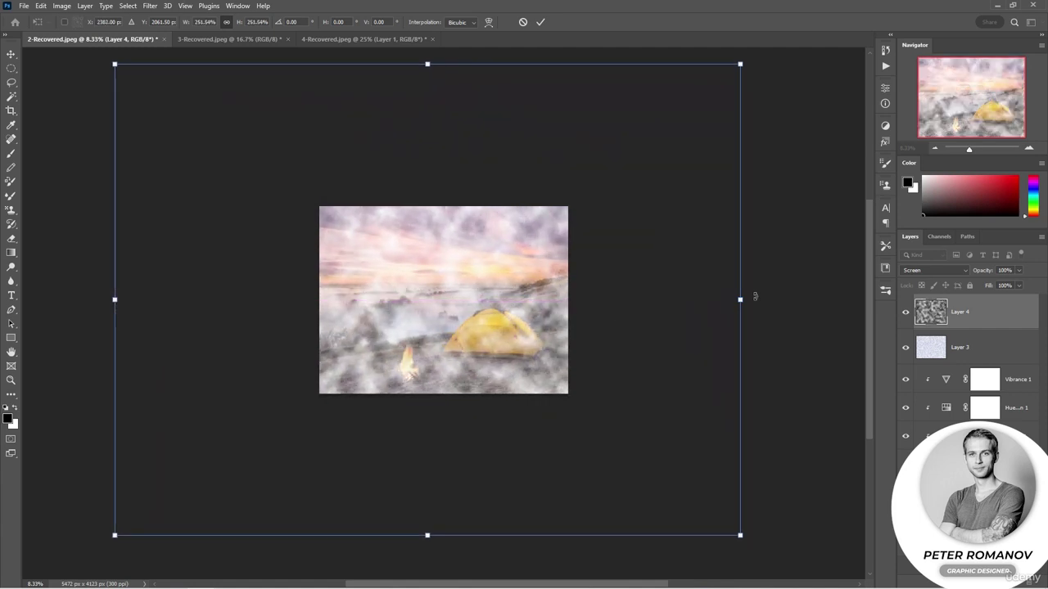
left_click_drag(742, 300, 821, 299)
left_click_drag(506, 353, 481, 352)
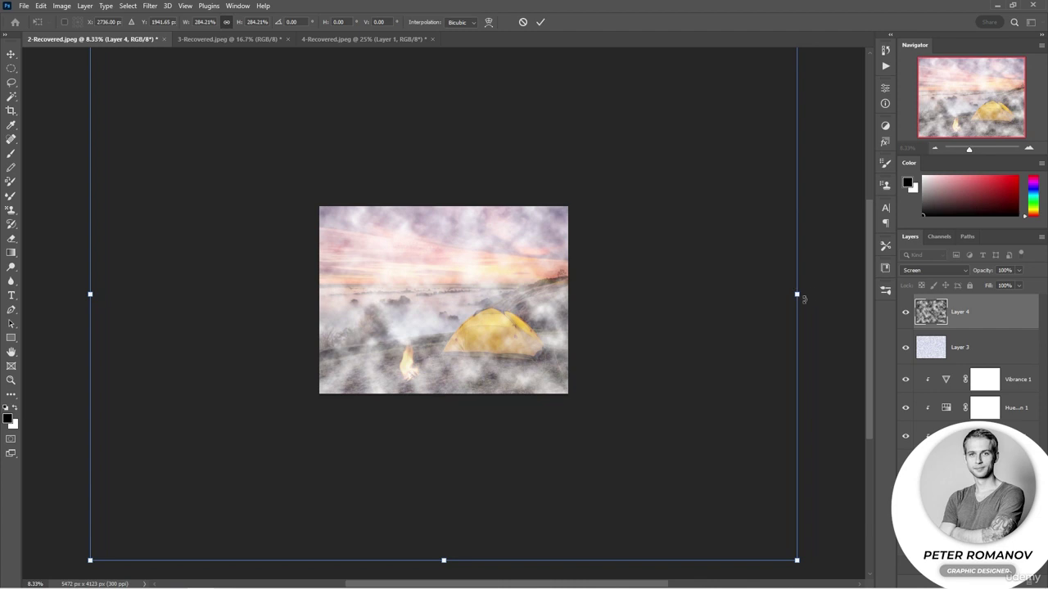
left_click_drag(798, 293, 854, 293)
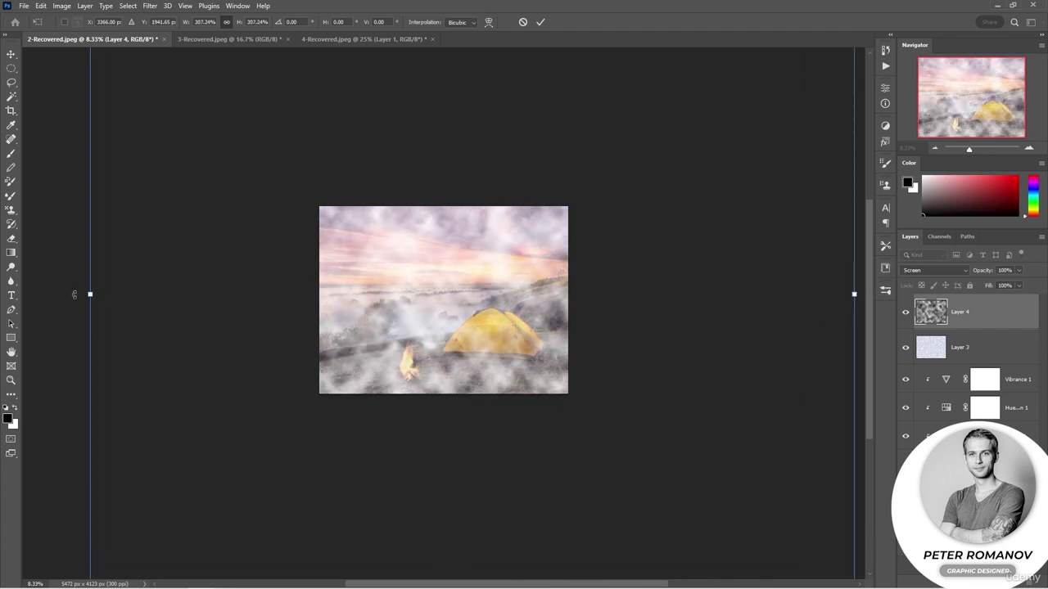
left_click_drag(91, 295, 27, 294)
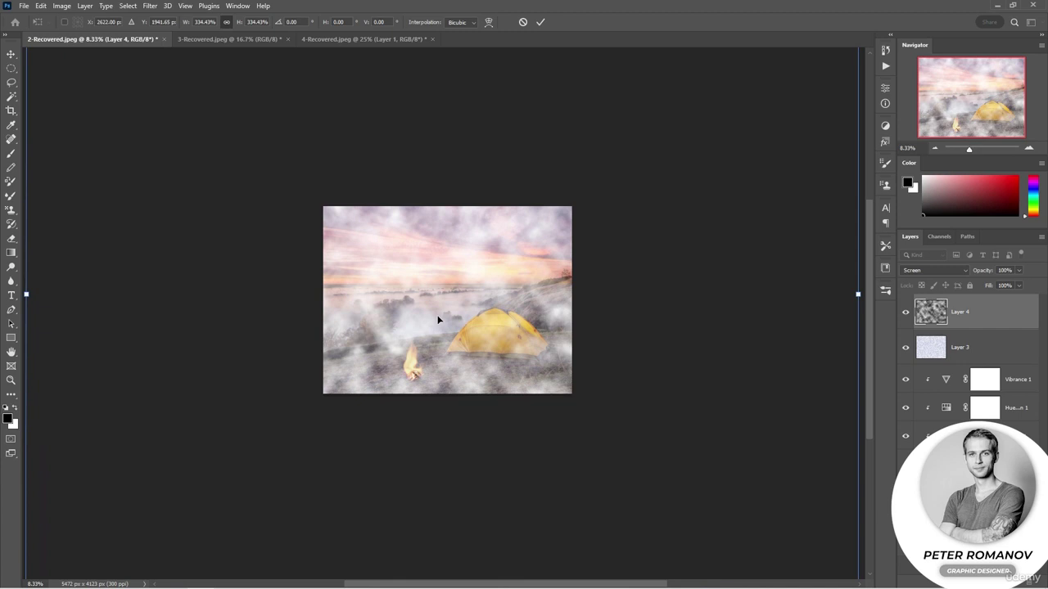
key("Return")
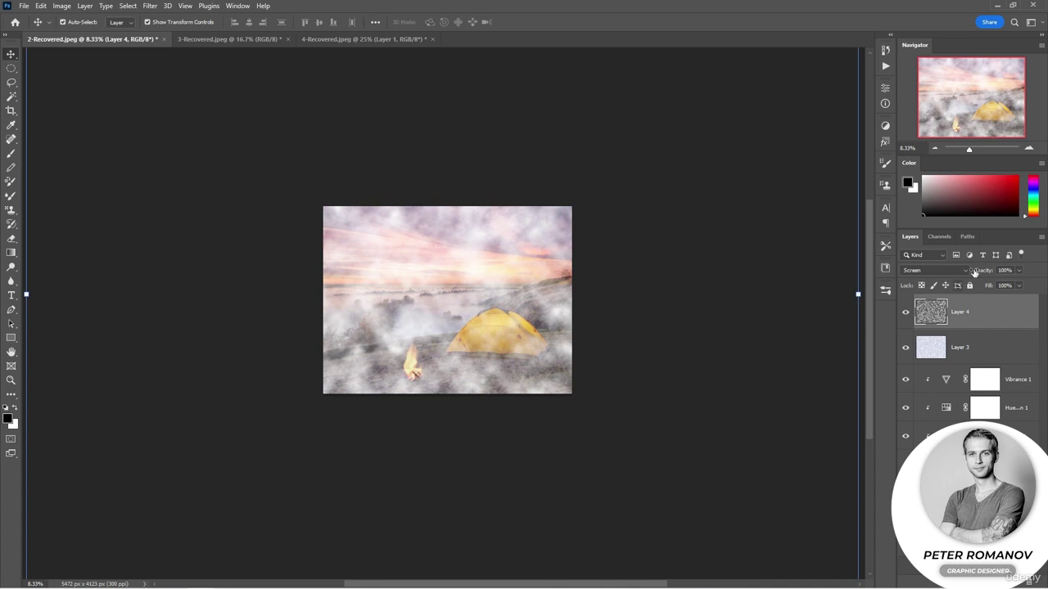
Step: Reduce Layer 4's opacity to 55% and add a layer mask to it
left_click_drag(992, 277, 984, 278)
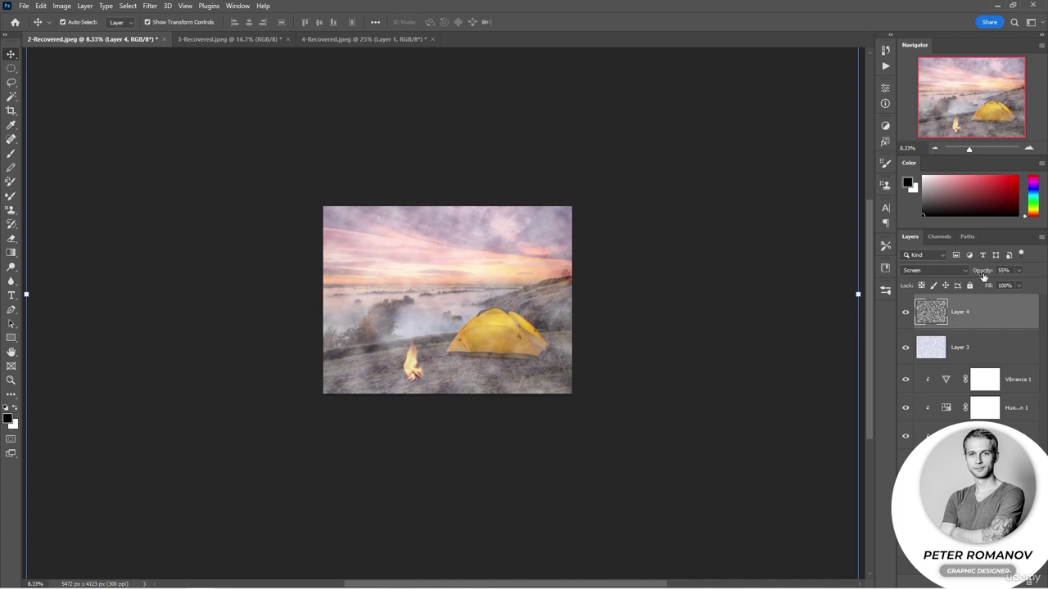
left_click(959, 578)
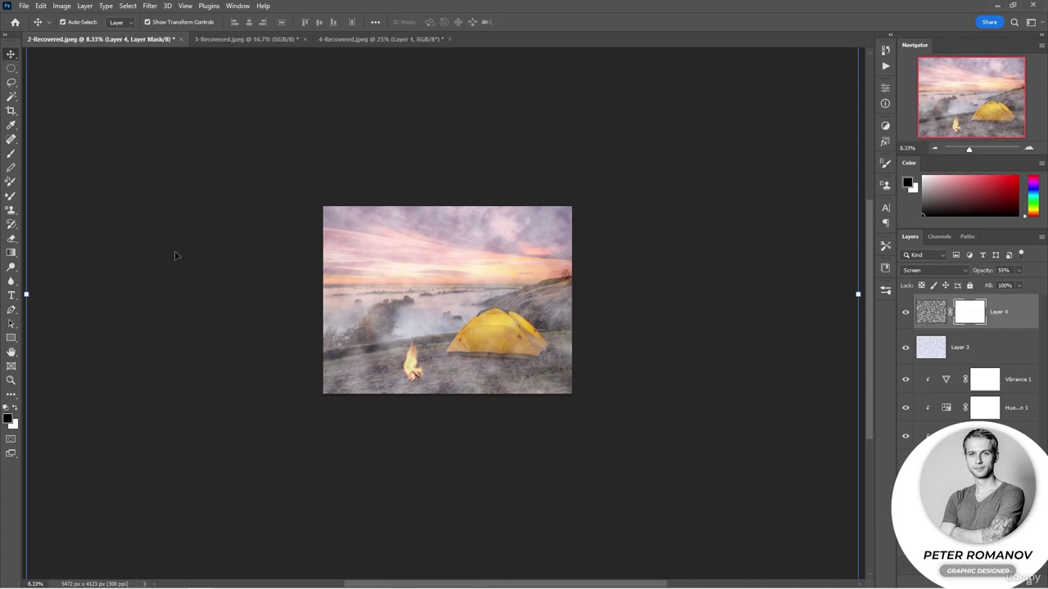
Step: Paint black on Layer 4's mask with a soft 1102 px brush to clear the fog from the tent, campfire, hillside and sky
left_click(11, 154)
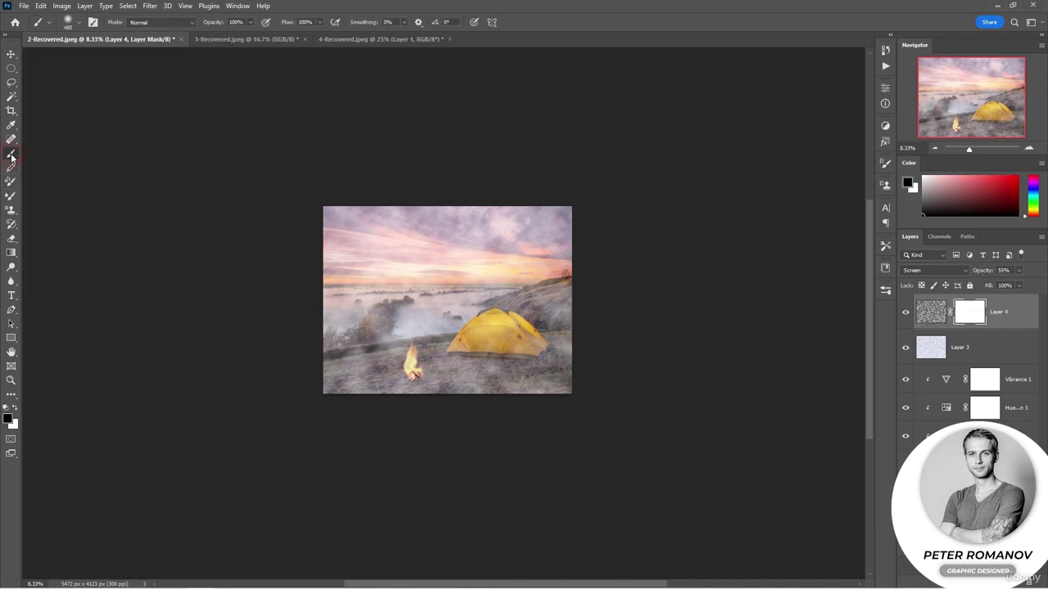
right_click(455, 279)
left_click_drag(577, 304, 583, 305)
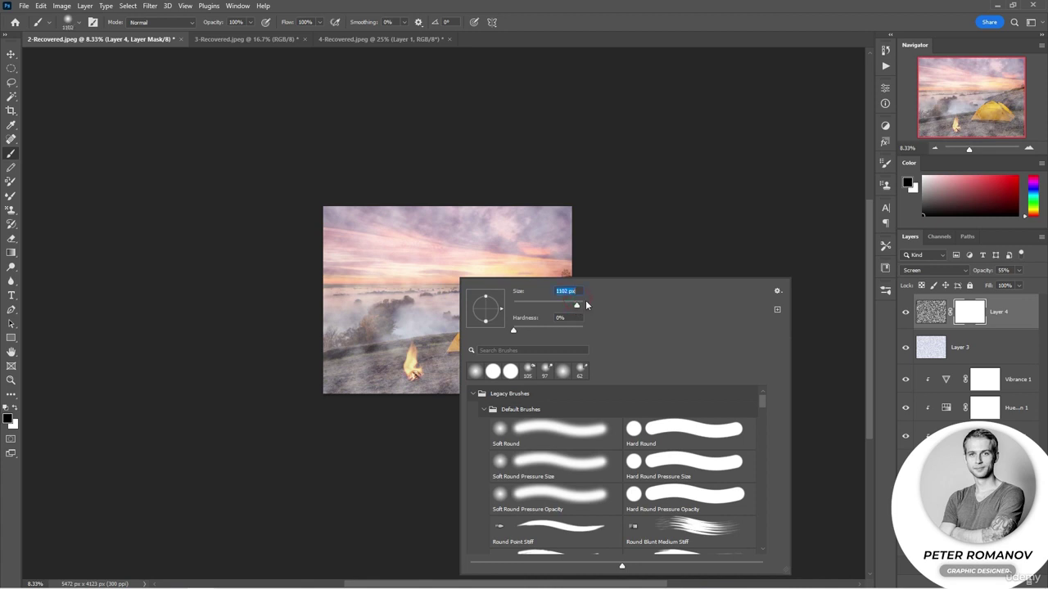
left_click(563, 230)
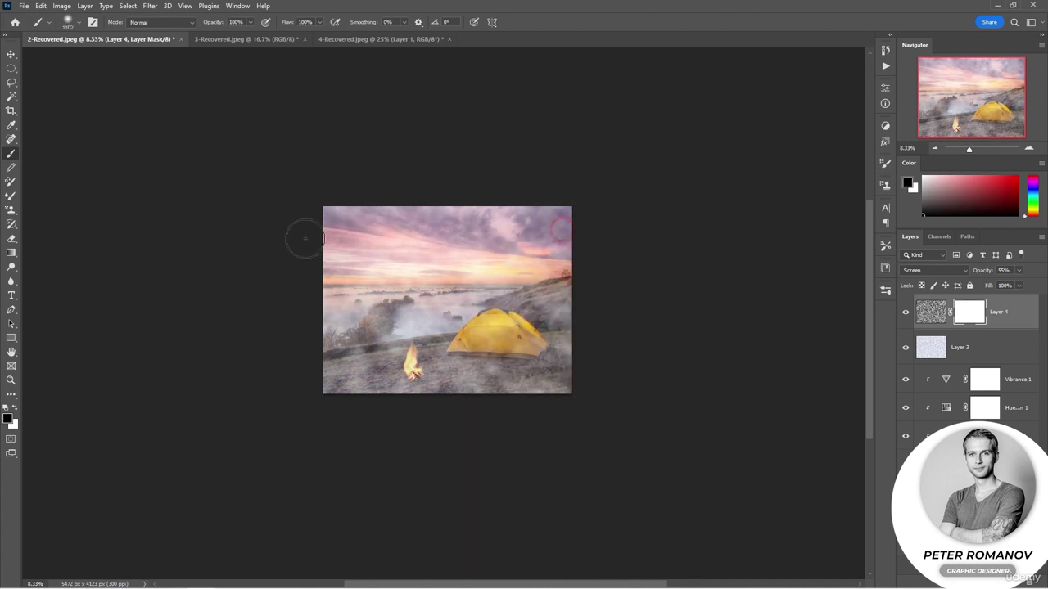
mouse_move(485, 273)
left_mouse_down()
mouse_move(464, 290)
mouse_move(498, 287)
mouse_move(564, 245)
mouse_move(526, 295)
mouse_move(494, 299)
mouse_move(486, 327)
mouse_move(455, 337)
mouse_move(521, 340)
mouse_move(489, 344)
mouse_move(527, 344)
mouse_move(519, 359)
mouse_move(414, 366)
mouse_move(407, 348)
mouse_move(399, 371)
mouse_move(383, 370)
mouse_move(426, 340)
left_mouse_up()
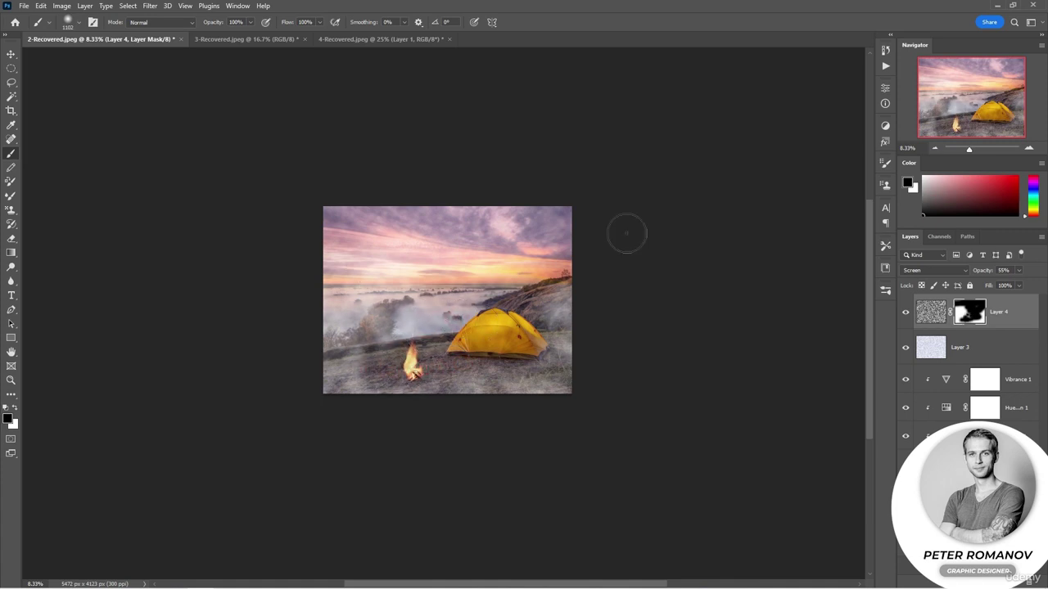
key("ctrl+t")
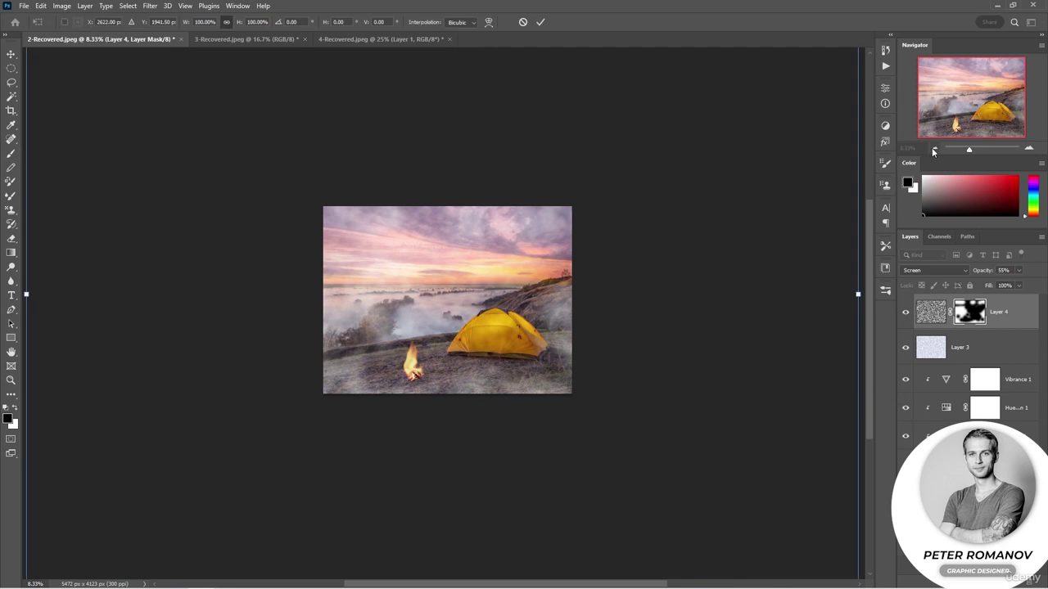
left_click(1029, 149)
left_click(1029, 149)
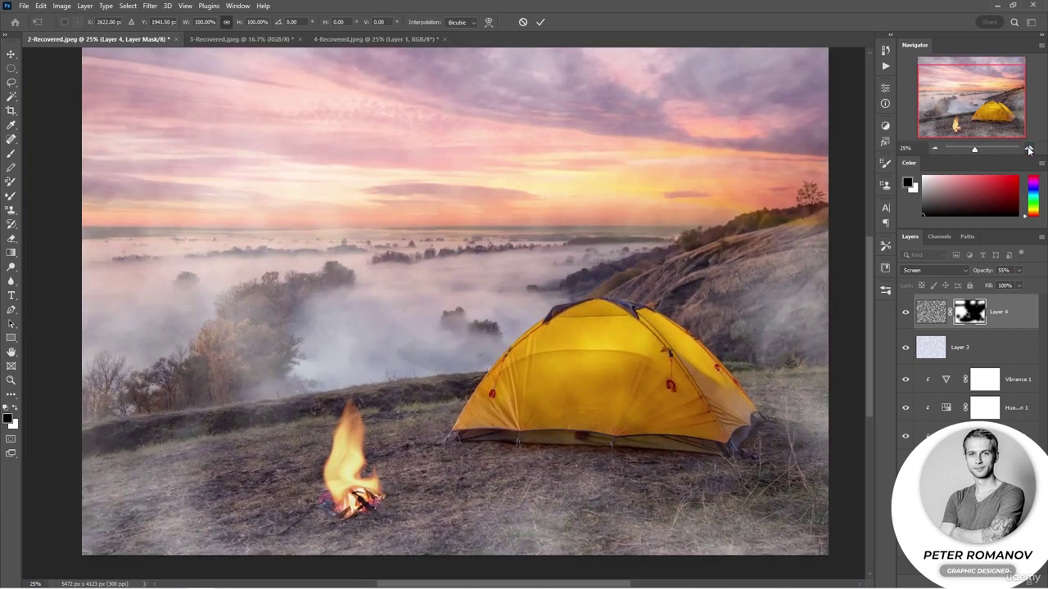
Step: Switch to the 3-Recovered.jpeg document and add a new layer filled with black above the Background
left_click(214, 39)
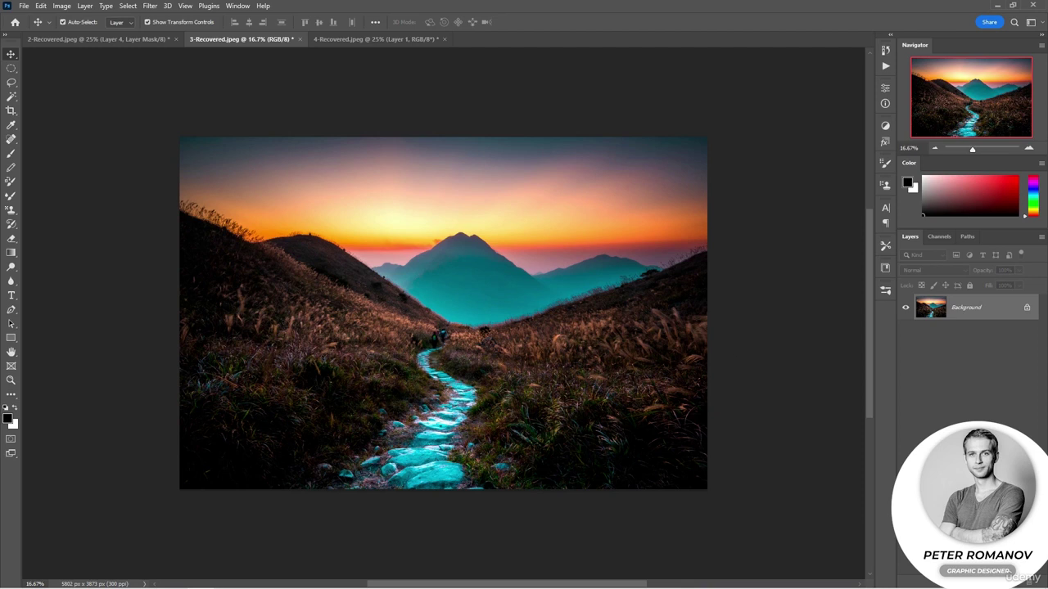
key("ctrl+shift+alt+n")
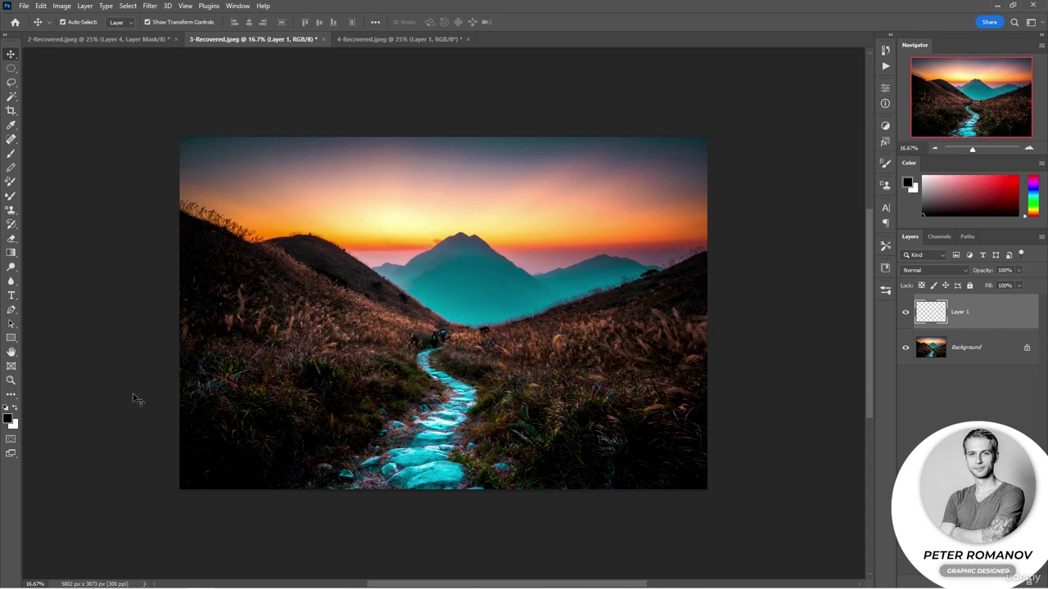
key("alt+BackSpace")
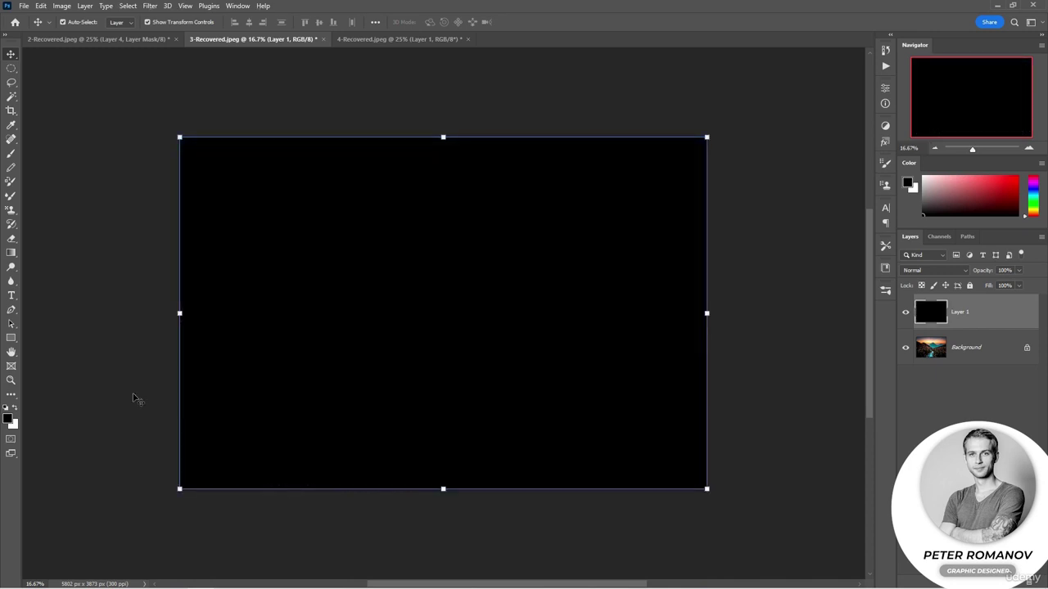
Step: Render a 105mm Prime lens flare in the upper left part of the black layer, slightly increasing its brightness
left_click(150, 6)
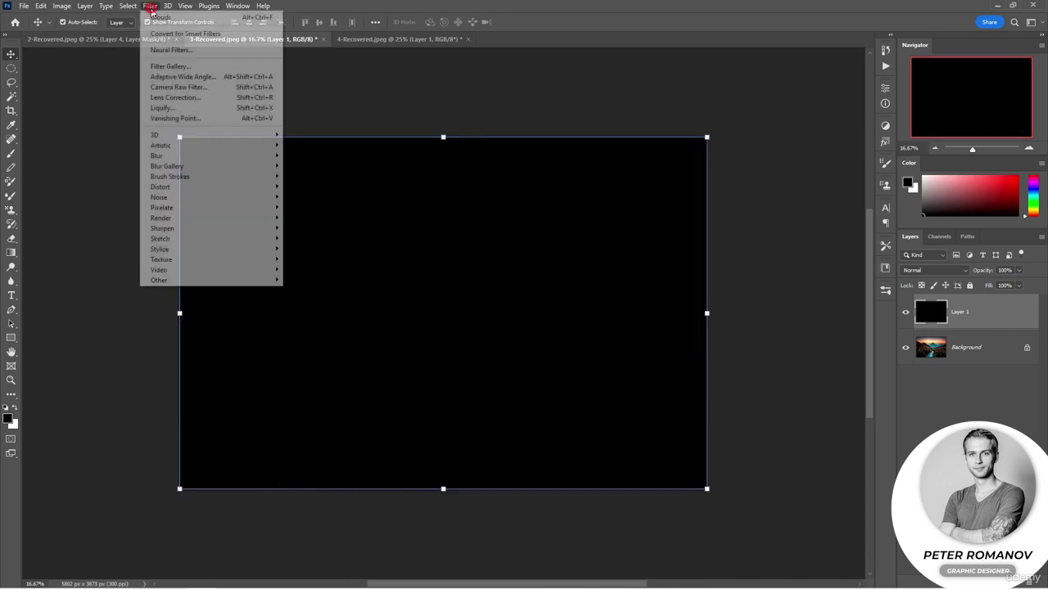
mouse_move(242, 217)
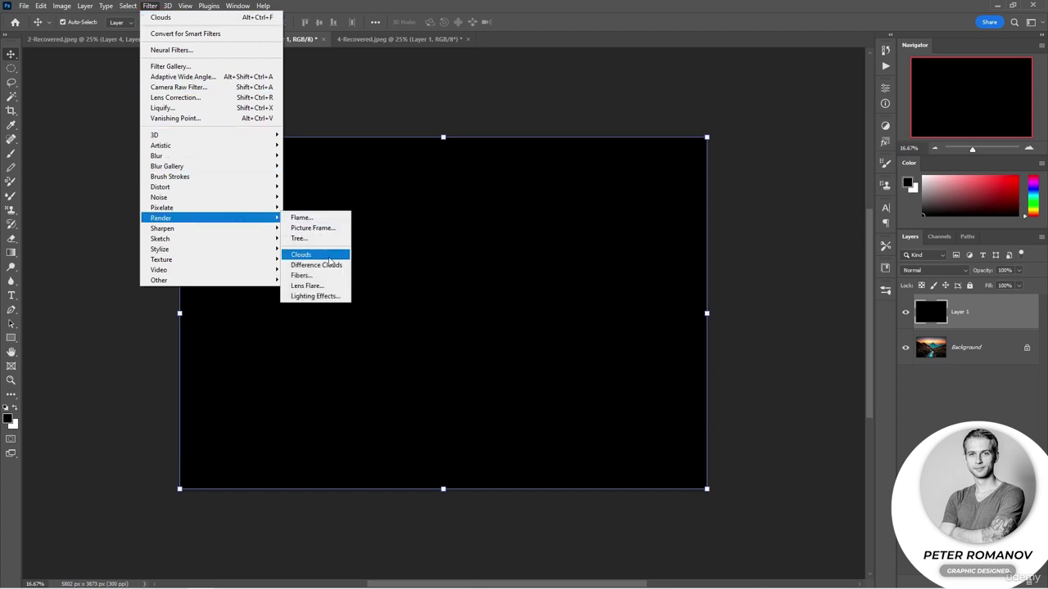
left_click(338, 286)
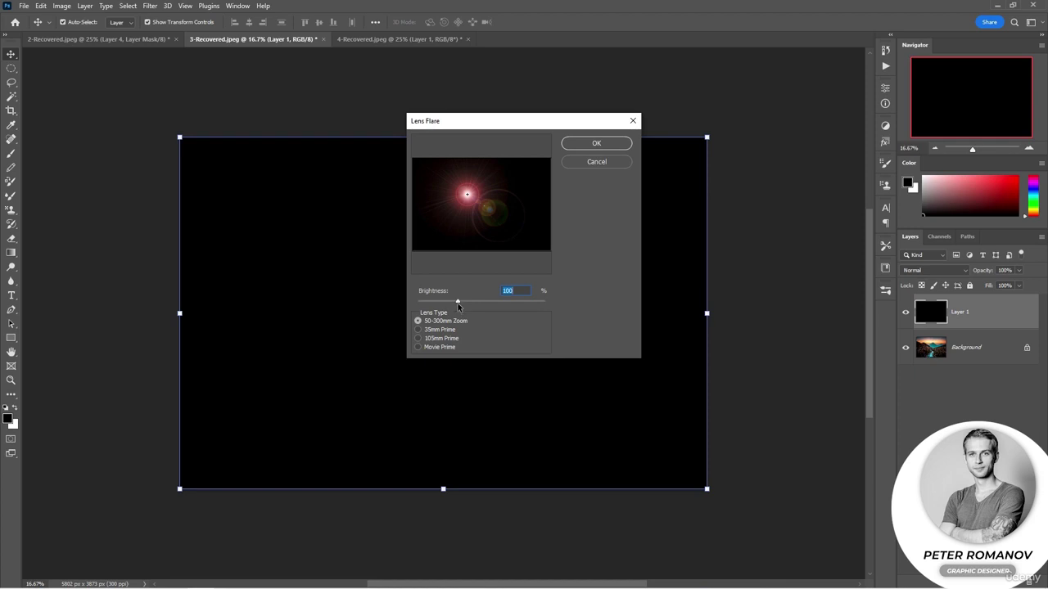
mouse_move(457, 303)
left_mouse_down()
mouse_move(439, 304)
mouse_move(456, 303)
left_mouse_up()
left_click(480, 195)
left_click_drag(480, 195, 524, 171)
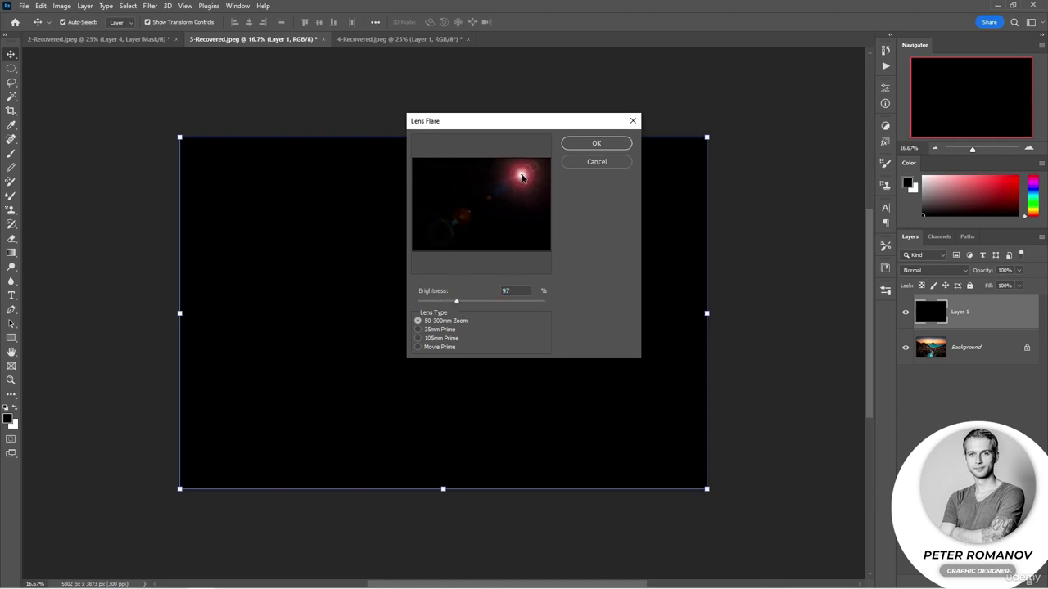
left_click(459, 181)
left_click_drag(458, 181, 459, 192)
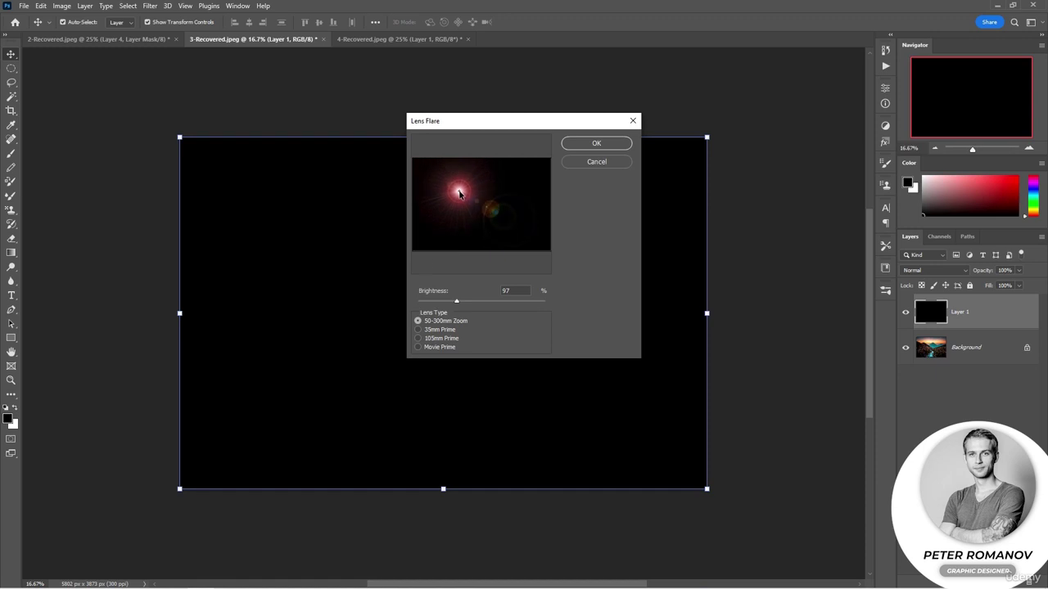
left_click(419, 330)
left_click(418, 338)
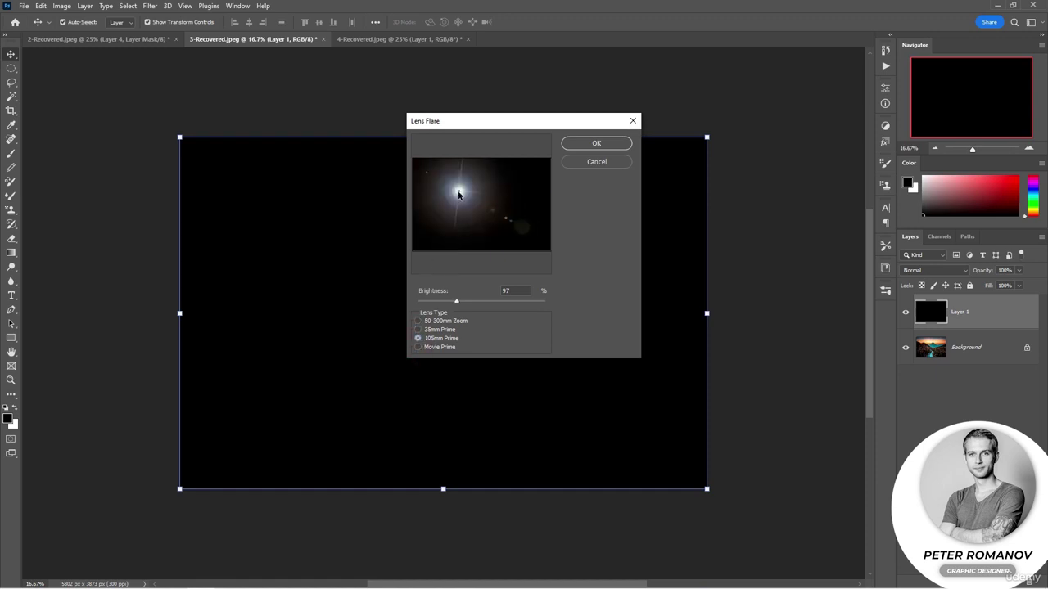
left_click_drag(457, 302, 465, 303)
left_click(568, 145)
Step: Set the flare layer's blend mode to Screen and move the flare to the horizon between the left hill and the central mountain
left_click(934, 270)
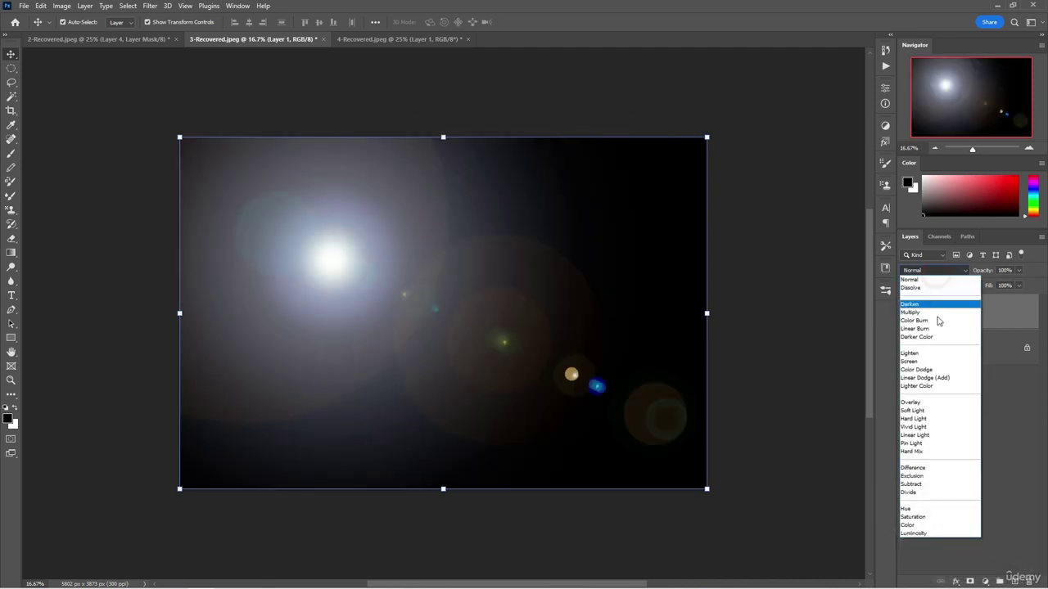
left_click(931, 362)
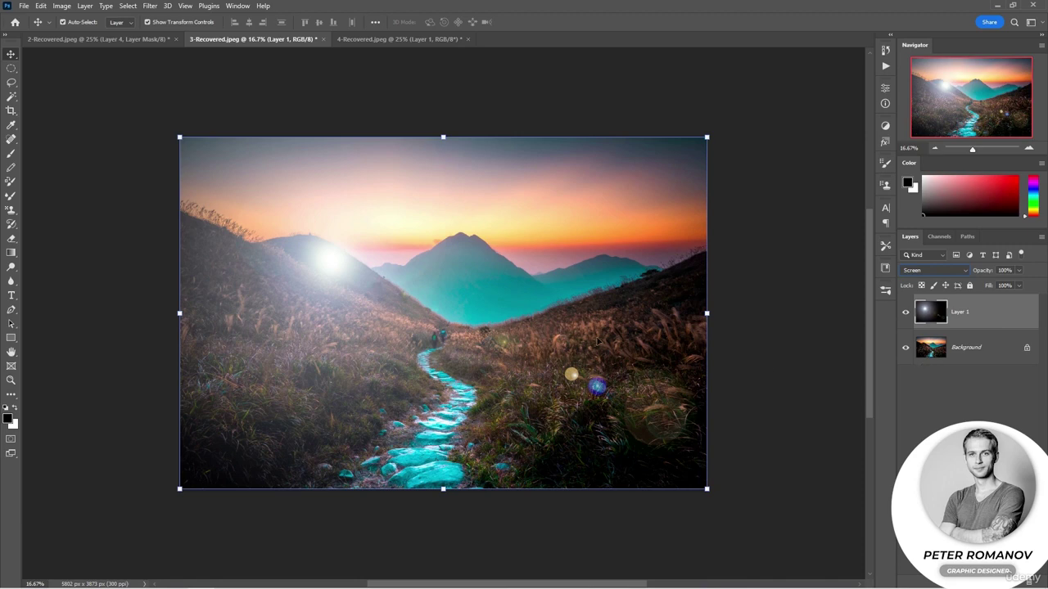
left_click_drag(330, 290, 370, 279)
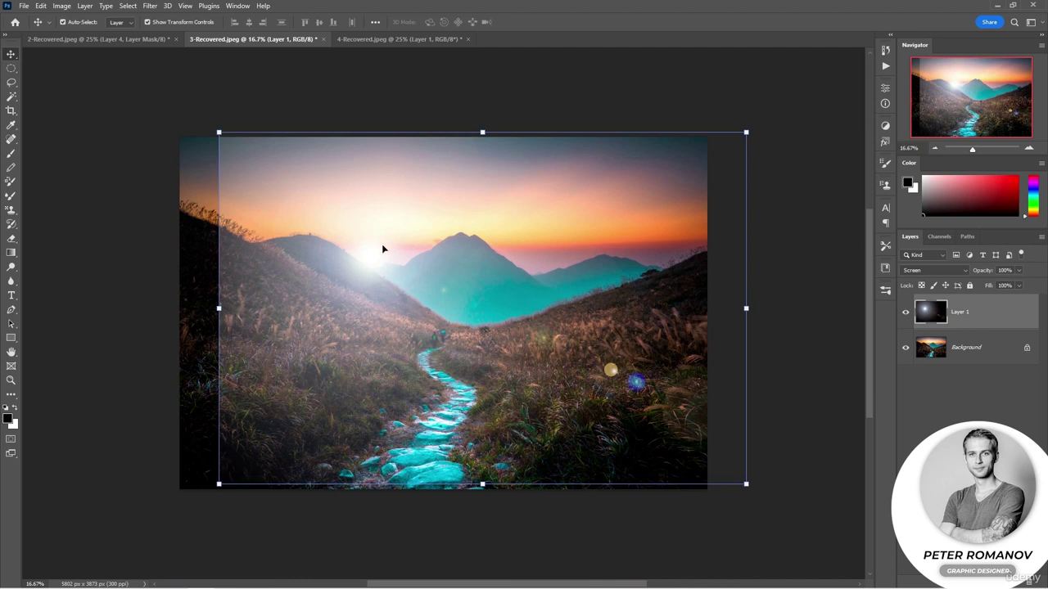
left_click_drag(381, 248, 373, 260)
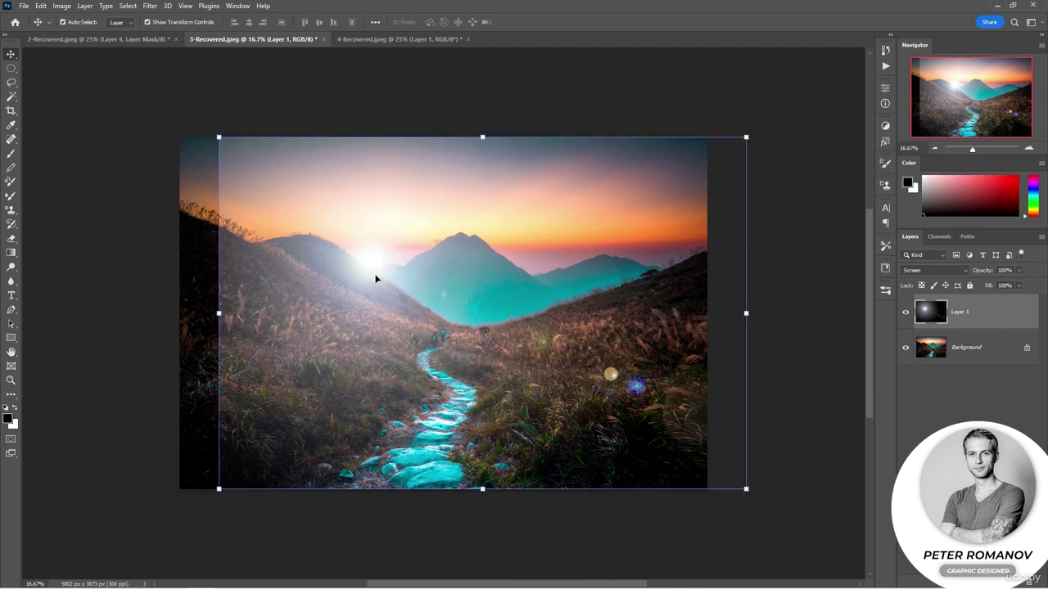
Step: Paint black along the flare layer's left edge with a soft 3583 px brush to blend away its hard border
key("b")
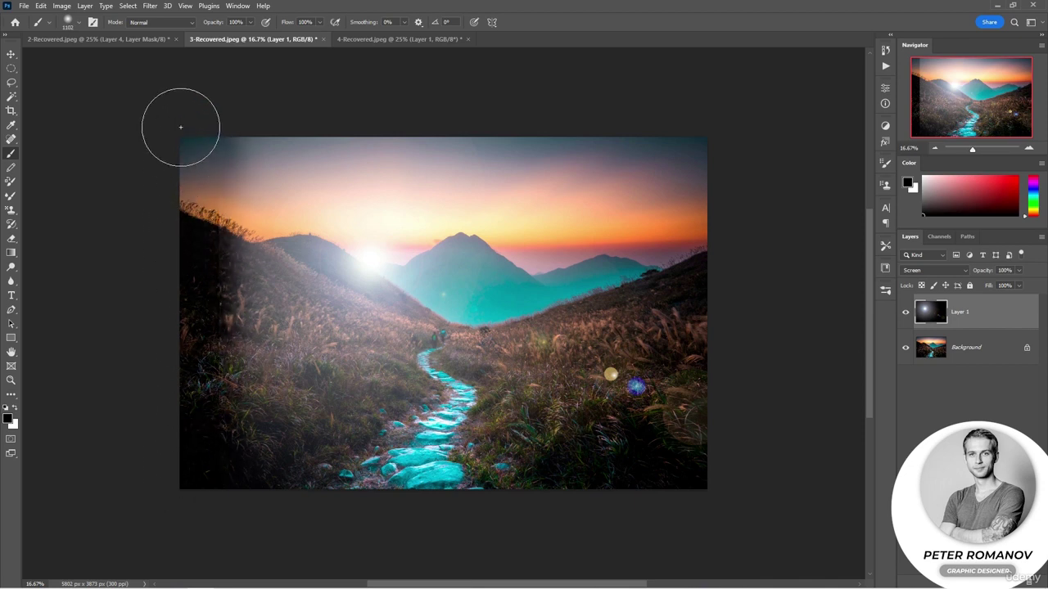
right_click(242, 425)
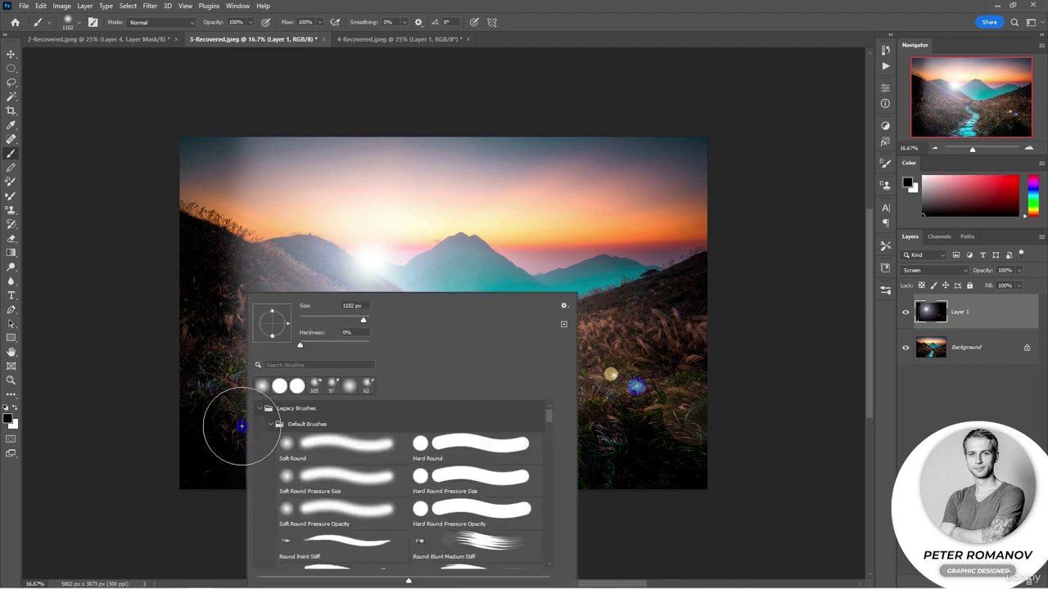
left_click_drag(363, 320, 368, 320)
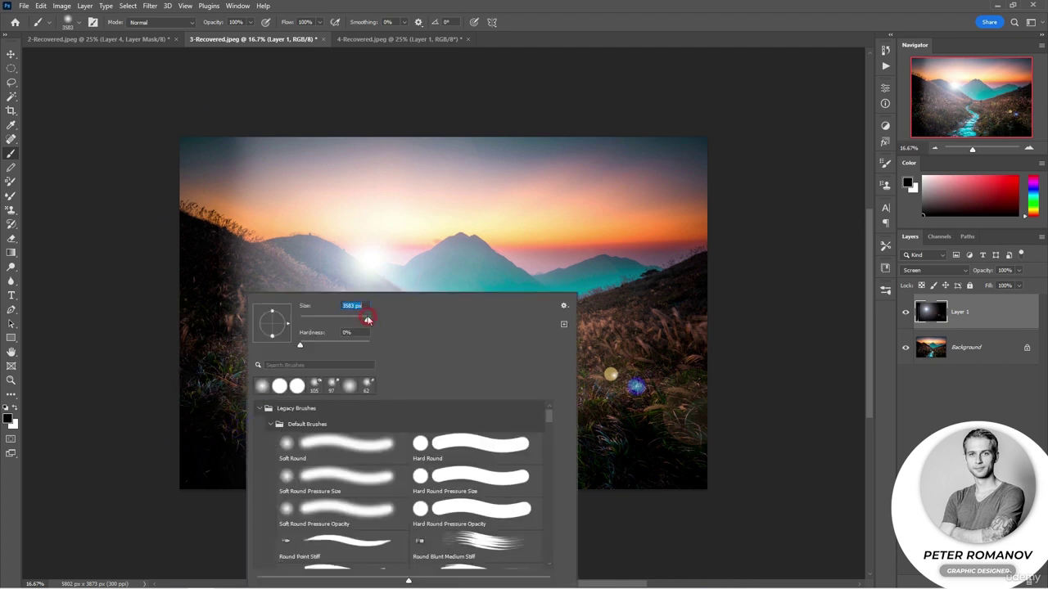
left_click(175, 461)
mouse_move(178, 491)
left_mouse_down()
mouse_move(233, 497)
mouse_move(230, 507)
mouse_move(219, 453)
mouse_move(205, 456)
mouse_move(167, 416)
mouse_move(164, 390)
mouse_move(157, 409)
mouse_move(136, 405)
mouse_move(128, 303)
mouse_move(97, 310)
mouse_move(87, 345)
mouse_move(103, 310)
left_mouse_up()
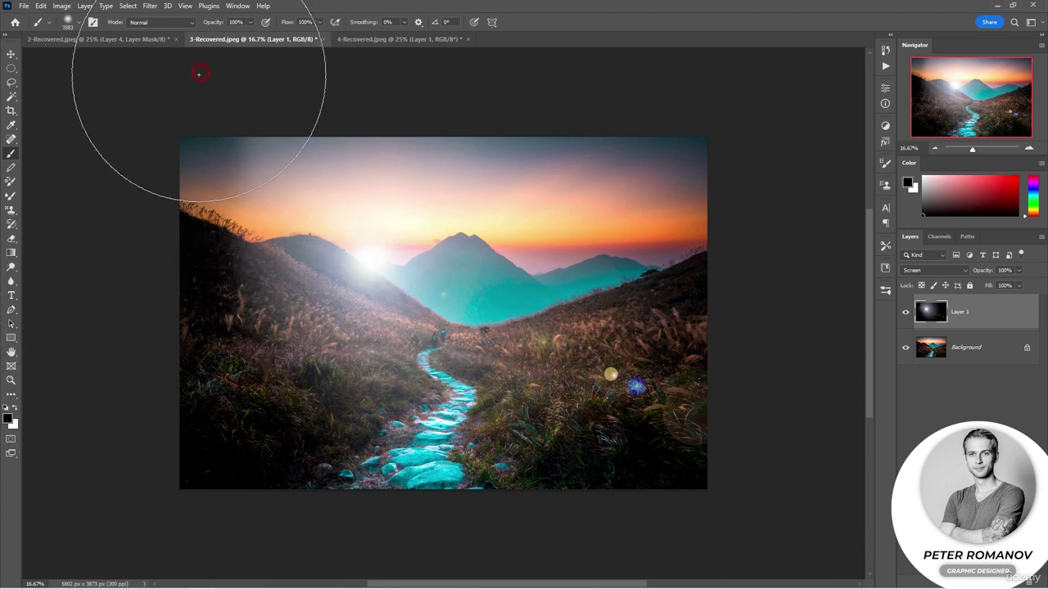
key("ctrl+z")
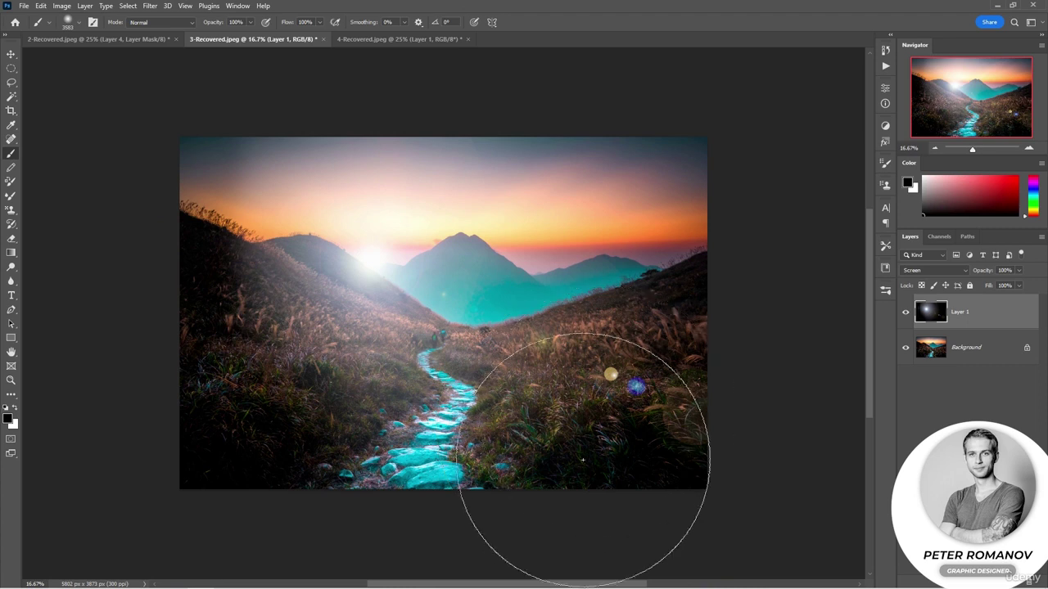
Step: Reduce the soft brush size to 354 px and deselect all layers
right_click(475, 296)
left_click(579, 319)
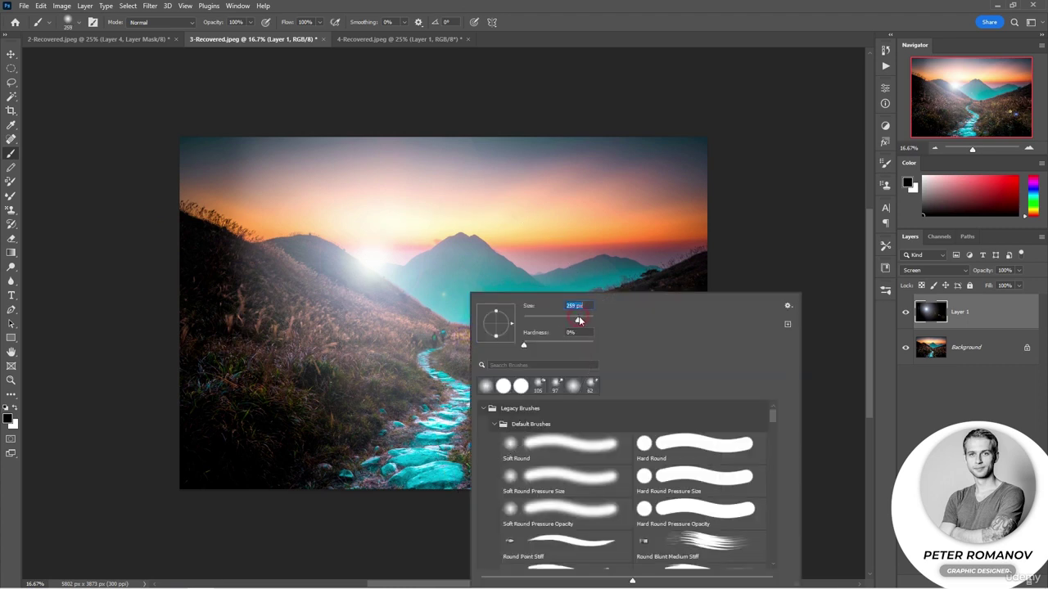
left_click(934, 414)
left_click(934, 414)
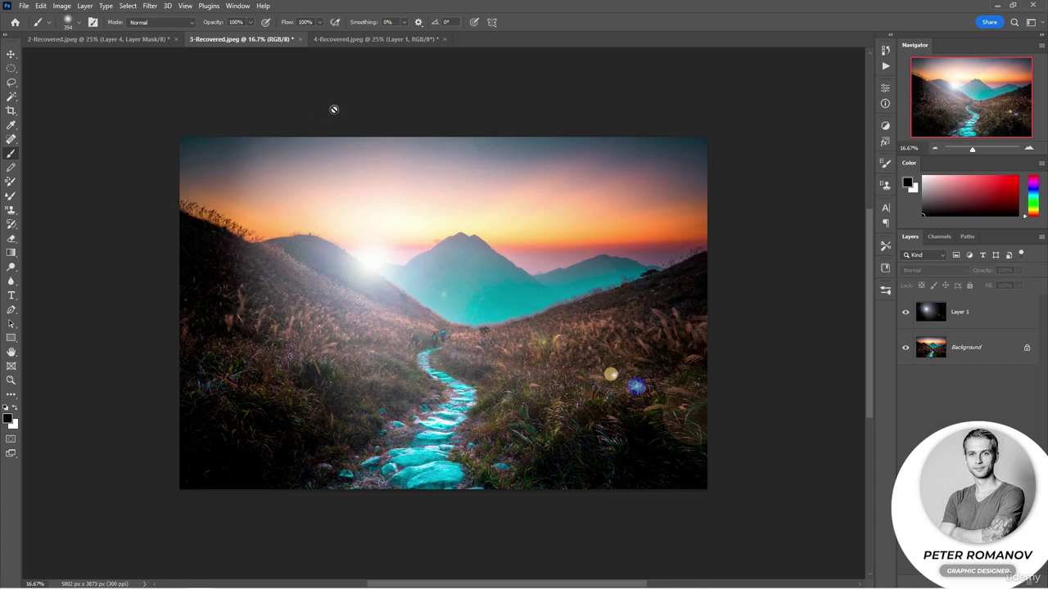
Step: Copy the whole marbles cutout layer from 4-Recovered.jpeg and paste it into 3-Recovered.jpeg, converting its colors to preserve their appearance
left_click(361, 39)
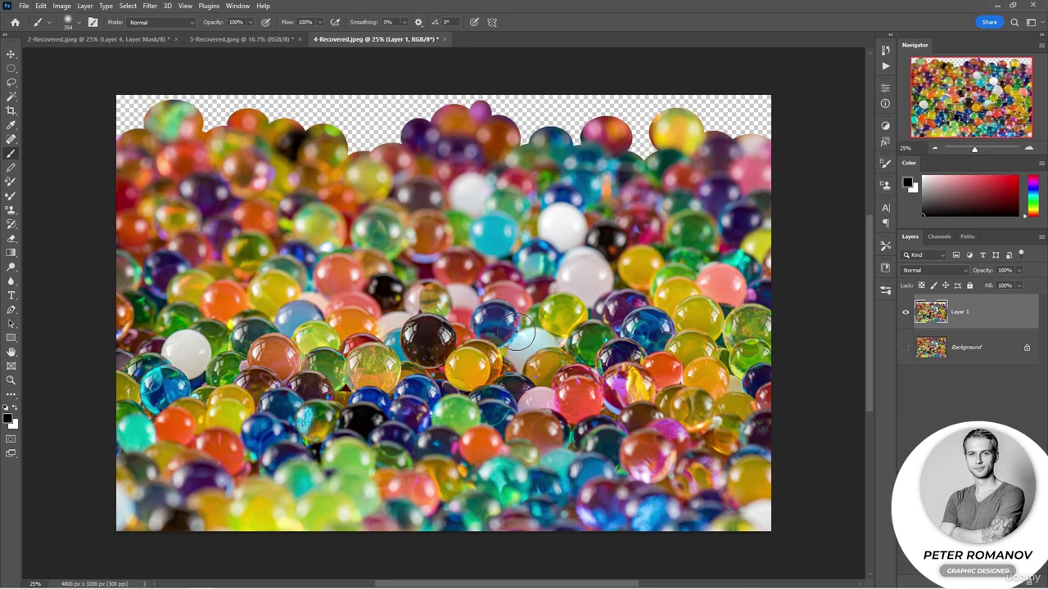
key("ctrl+a")
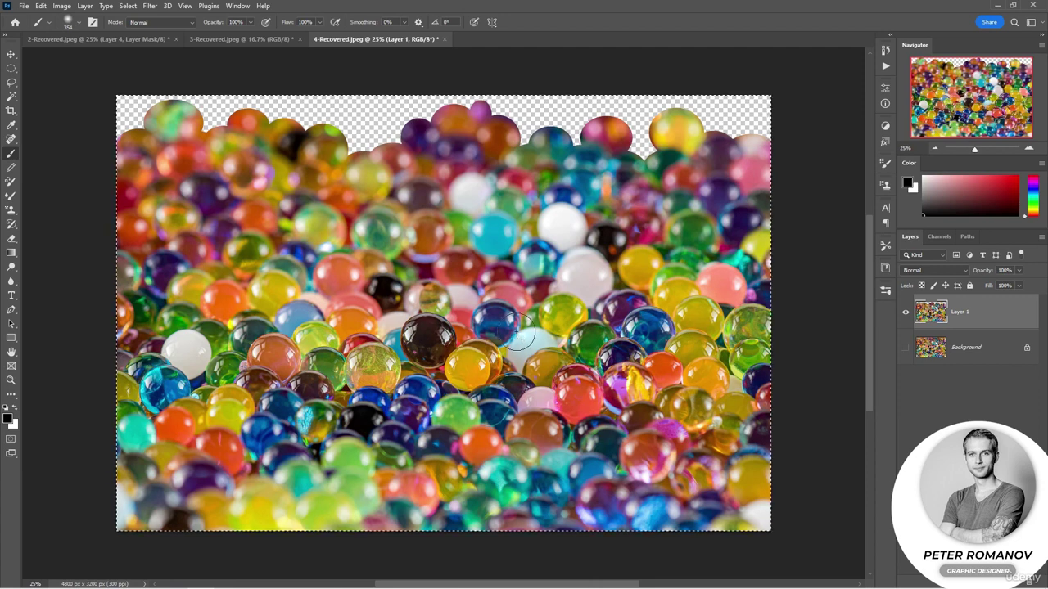
left_click(286, 41)
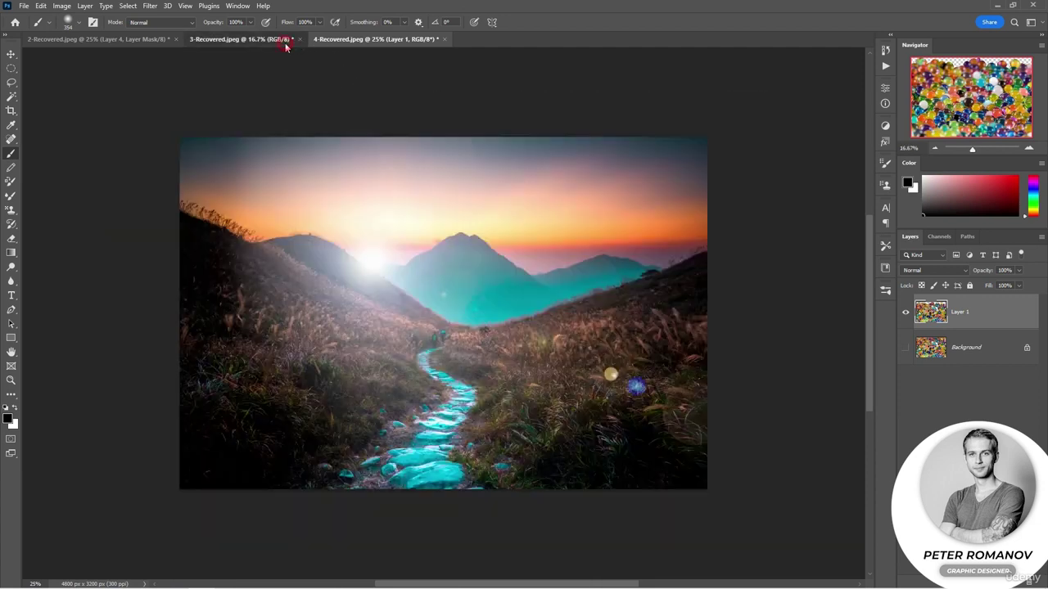
key("ctrl+v")
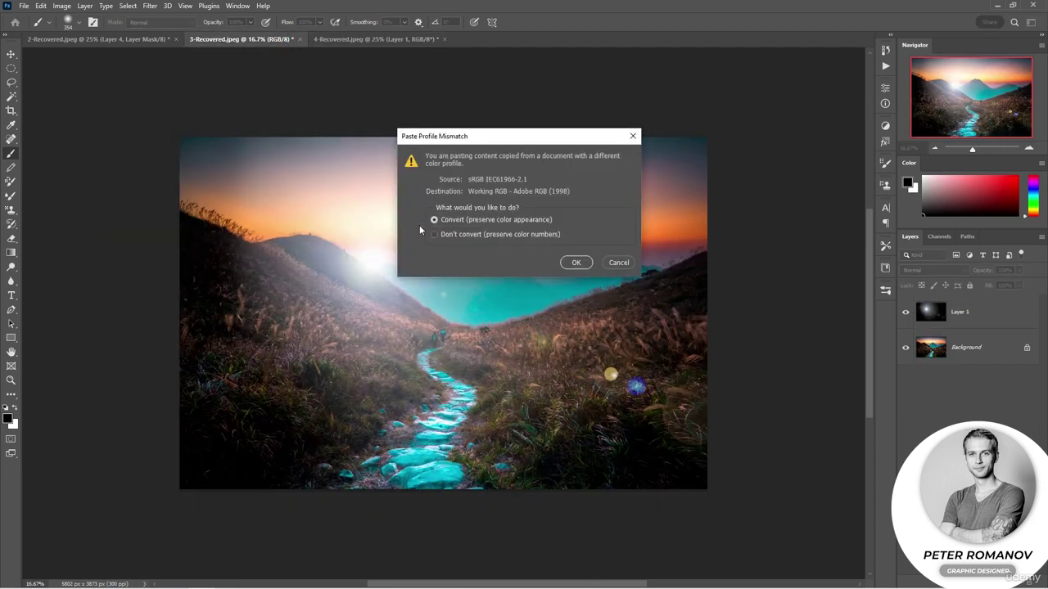
left_click(577, 263)
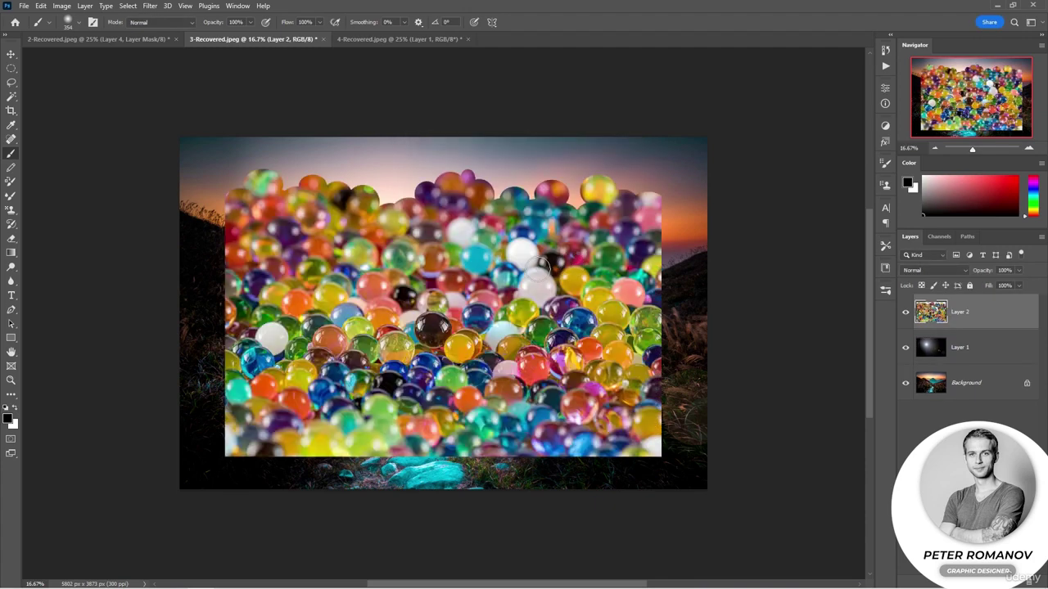
Step: Open the Maximum filter on the marbles layer and raise its radius to about 84 pixels with Squareness preserved
left_click(11, 54)
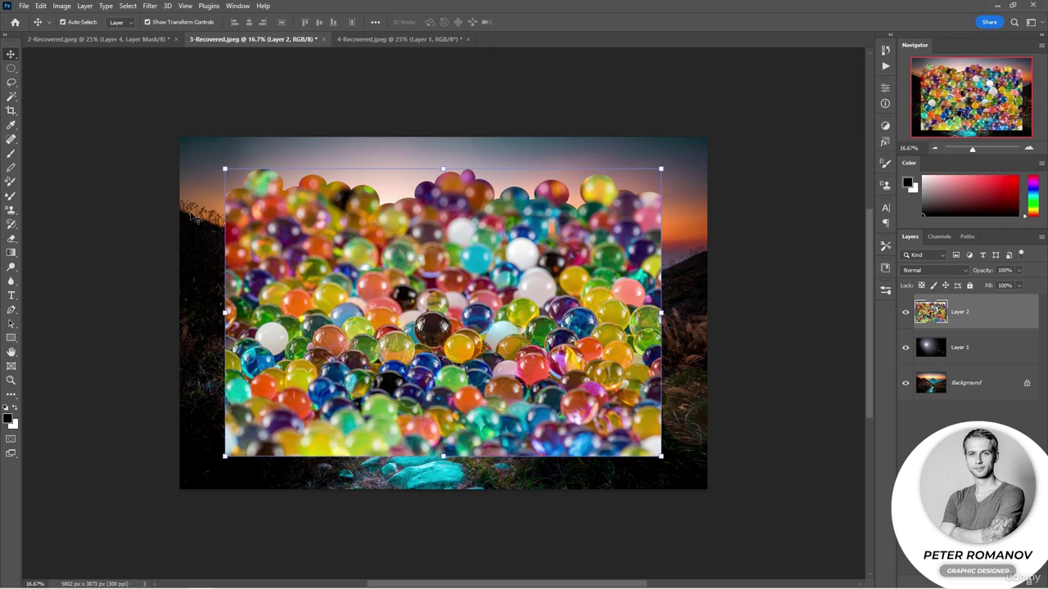
left_click(150, 7)
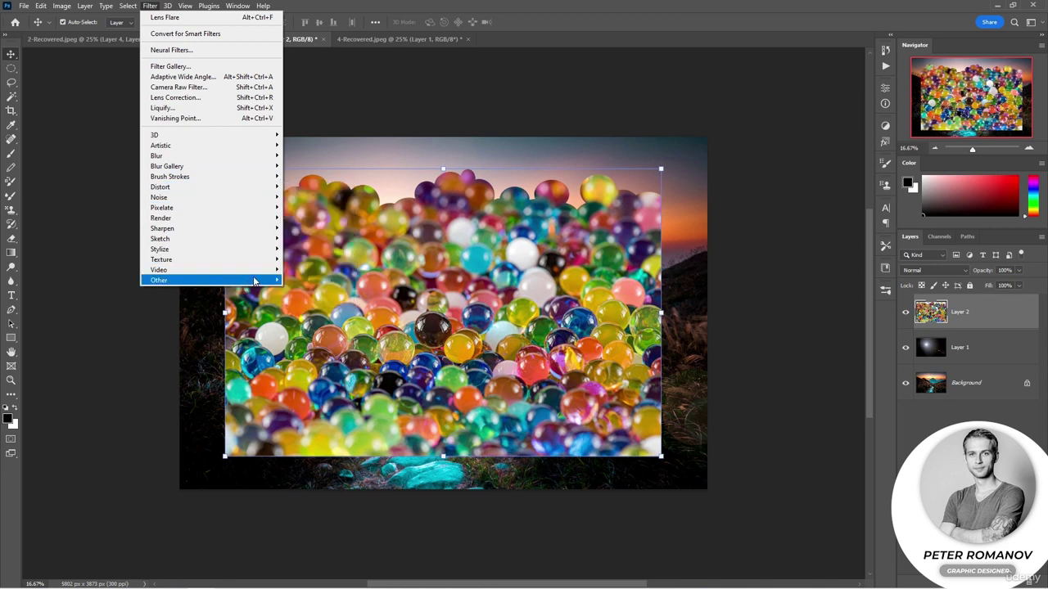
mouse_move(255, 280)
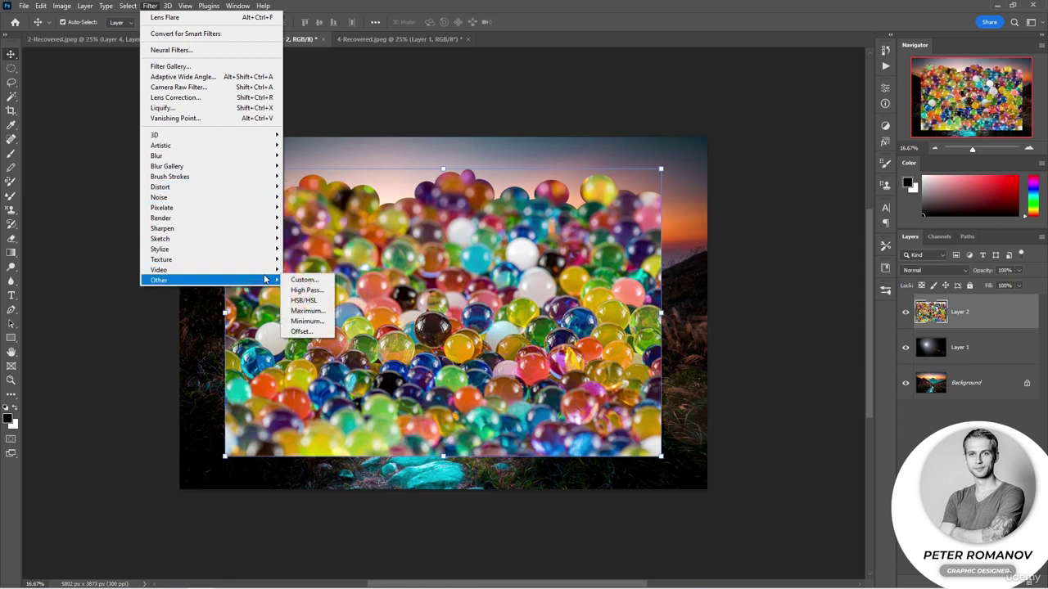
left_click(324, 311)
left_click(497, 307)
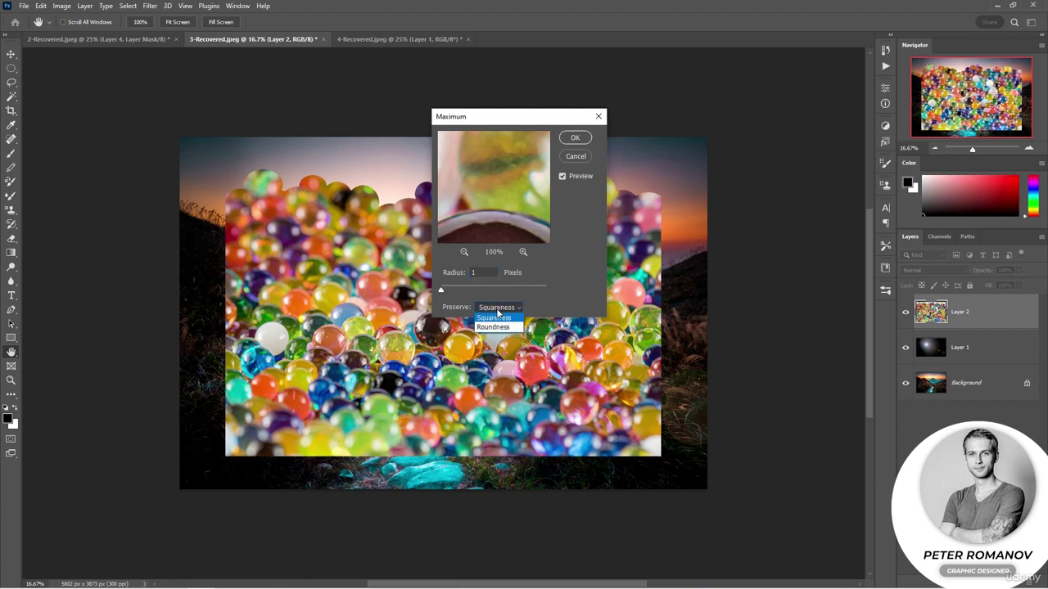
left_click(464, 251)
left_click(464, 251)
left_click(464, 251)
left_click(465, 252)
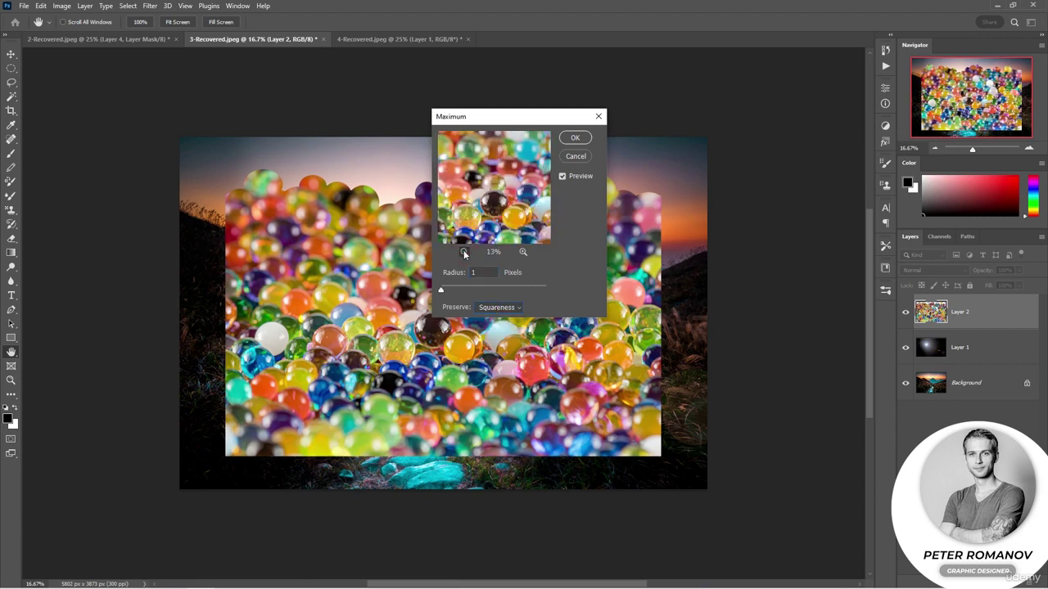
left_click(464, 251)
left_click(464, 251)
left_click_drag(440, 290, 494, 291)
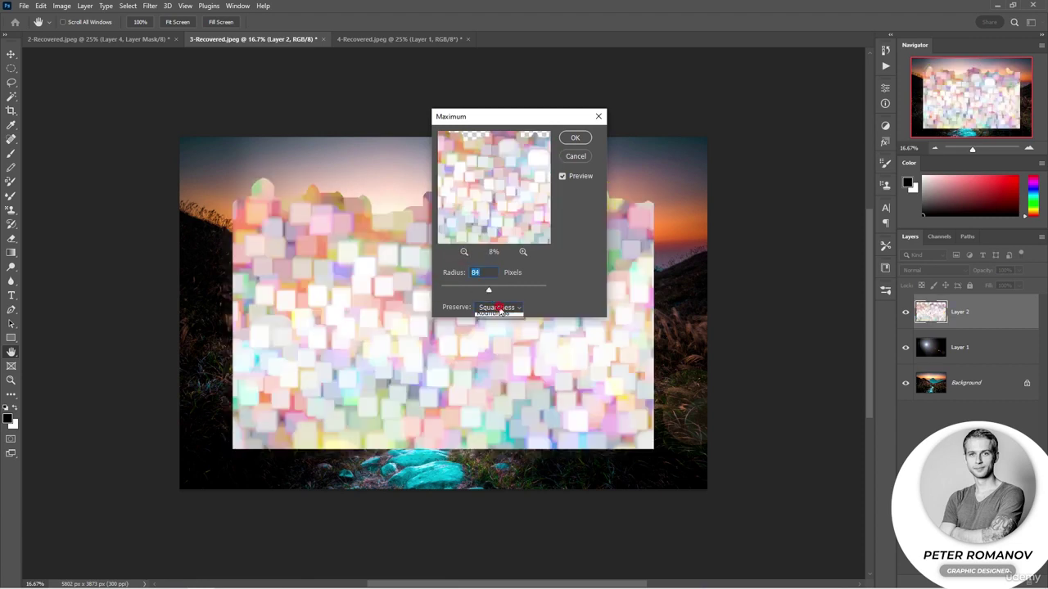
Step: Set the Maximum filter to preserve Roundness with a radius of about 63.3 pixels and apply it to the marbles
left_click(497, 307)
left_click(498, 324)
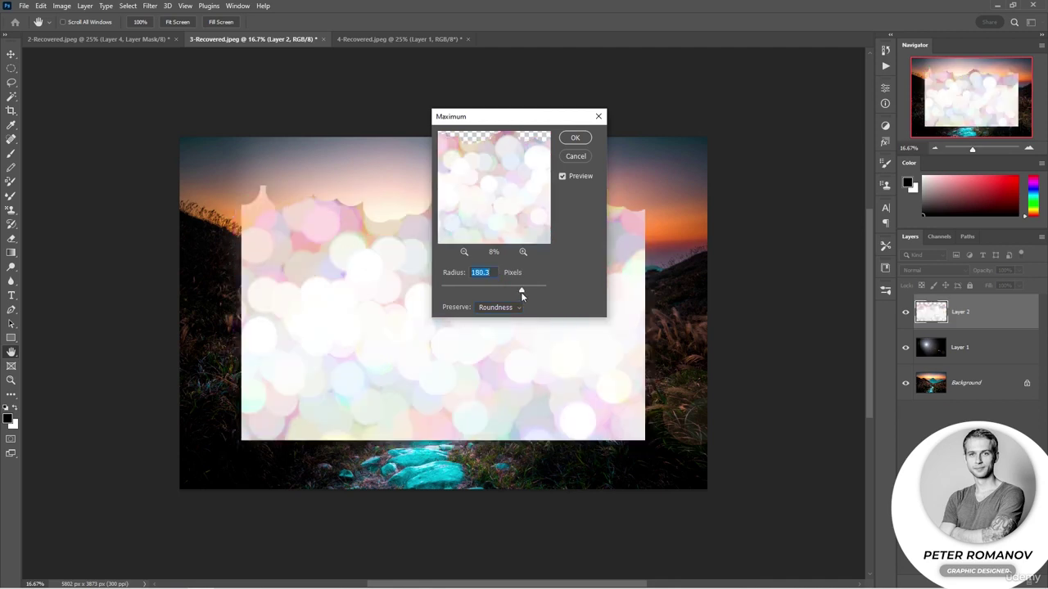
left_click_drag(521, 293, 491, 294)
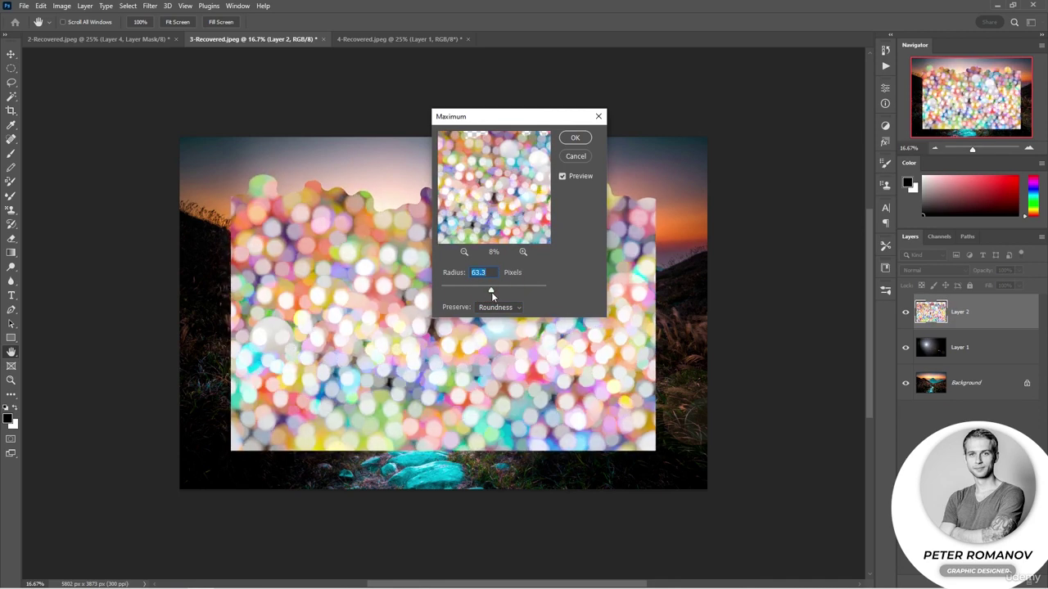
left_click(573, 138)
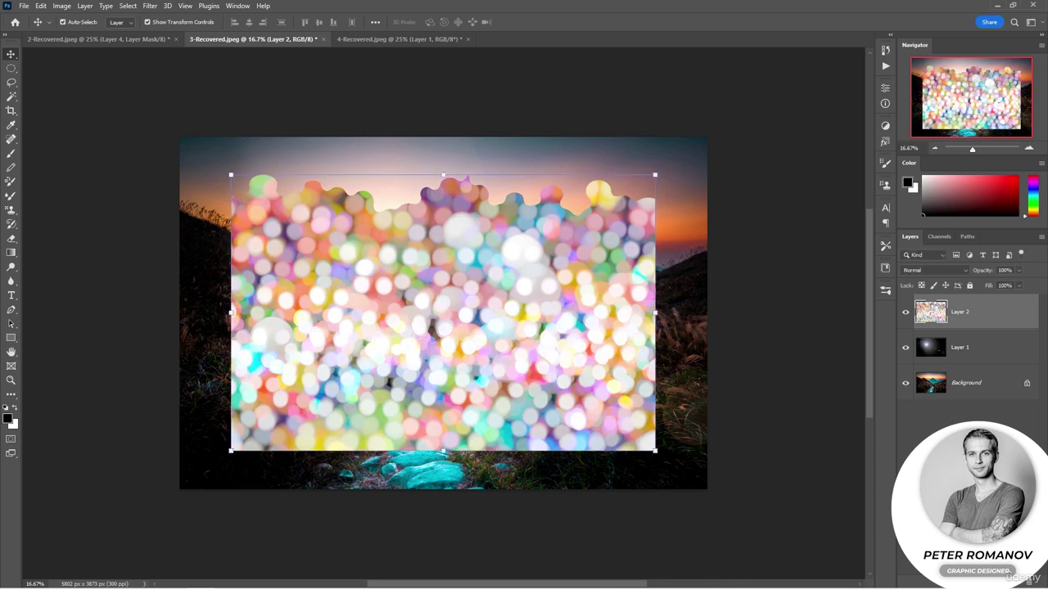
Step: Rotate the filtered marbles about 35.65° over the lower-left hillside and reduce the layer's opacity to 34%
left_click_drag(447, 348, 322, 445)
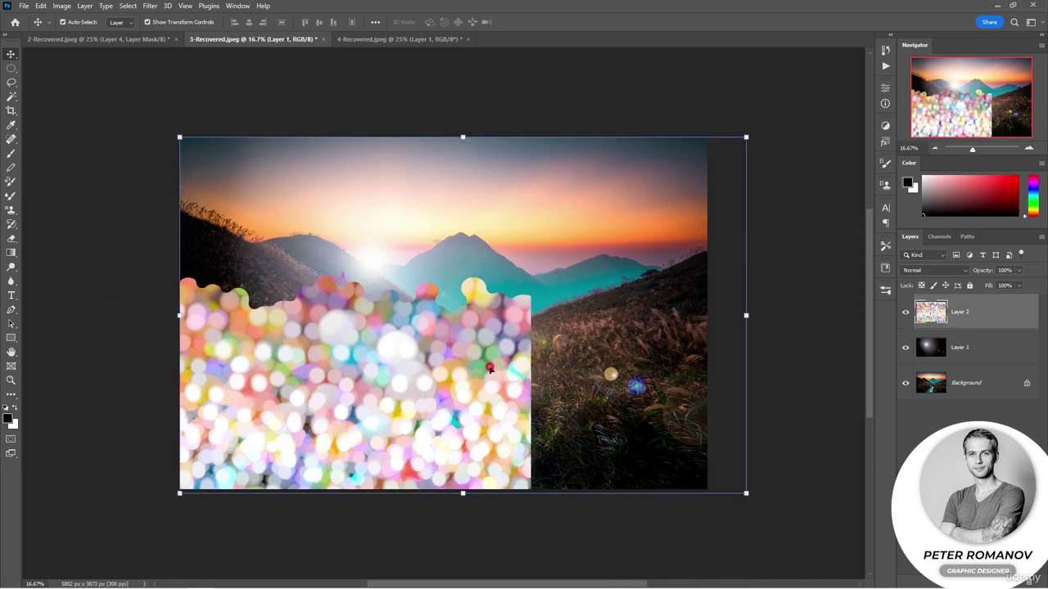
left_click_drag(541, 265, 419, 493)
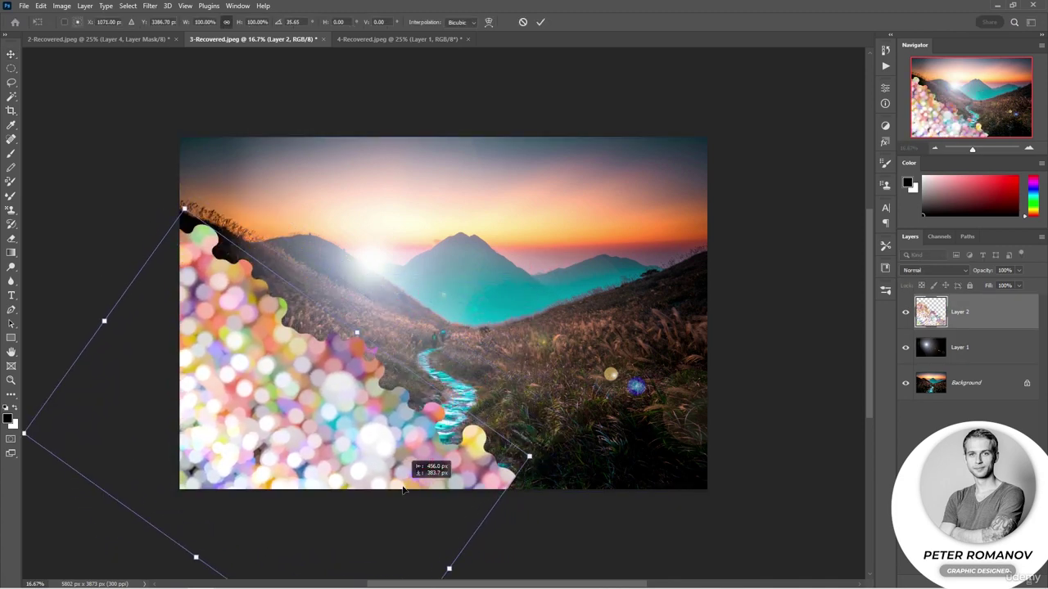
mouse_move(990, 274)
left_mouse_down()
mouse_move(976, 277)
mouse_move(989, 276)
left_mouse_up()
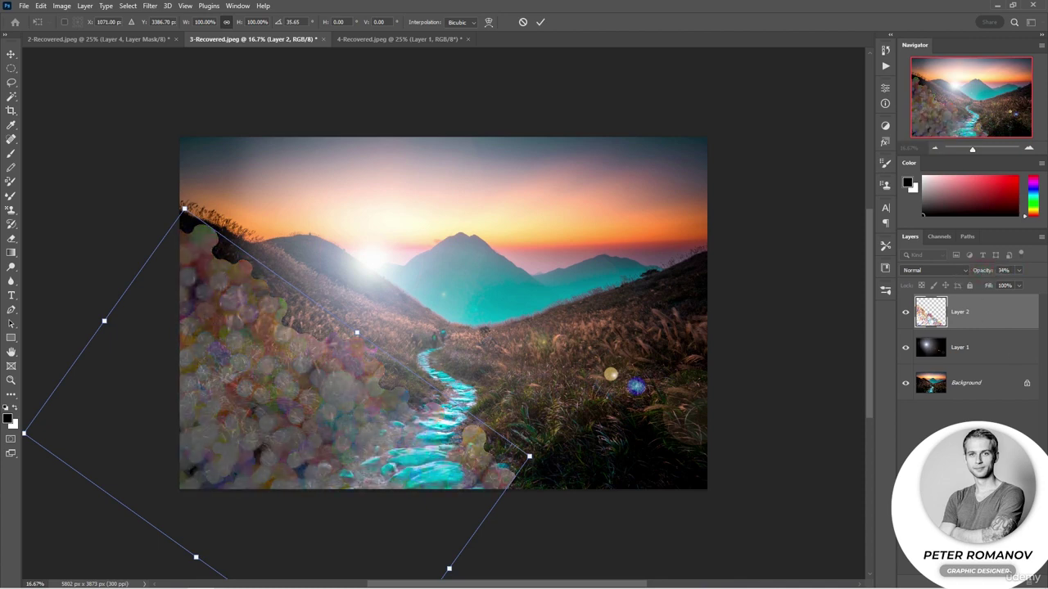
key("Return")
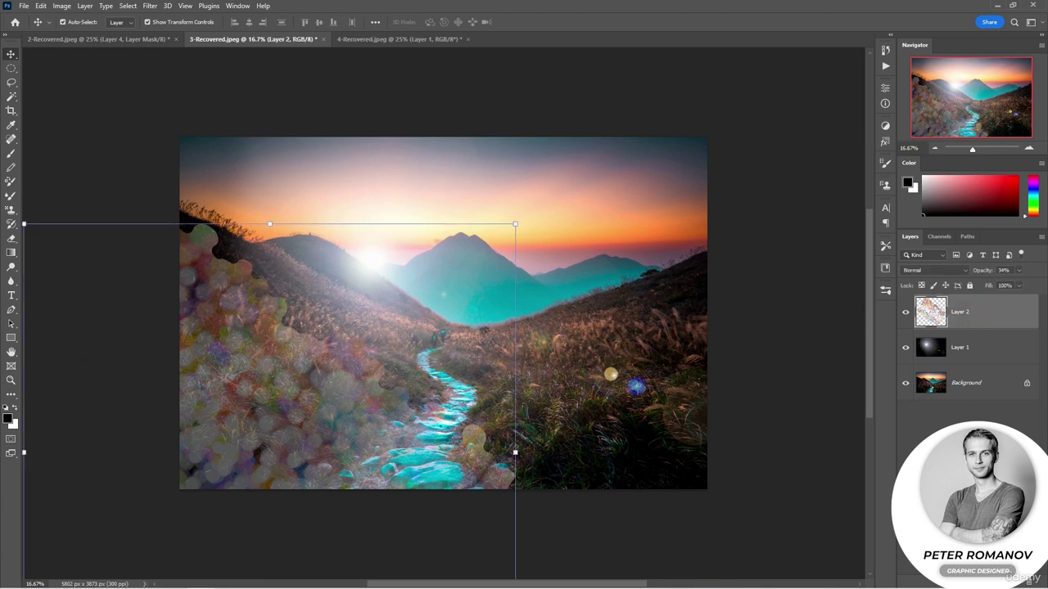
Step: Add a mask to the marbles layer and paint black along its diagonal edge and lower-left area with a soft 1457 px brush
key("ctrl+shift+m")
left_click(11, 153)
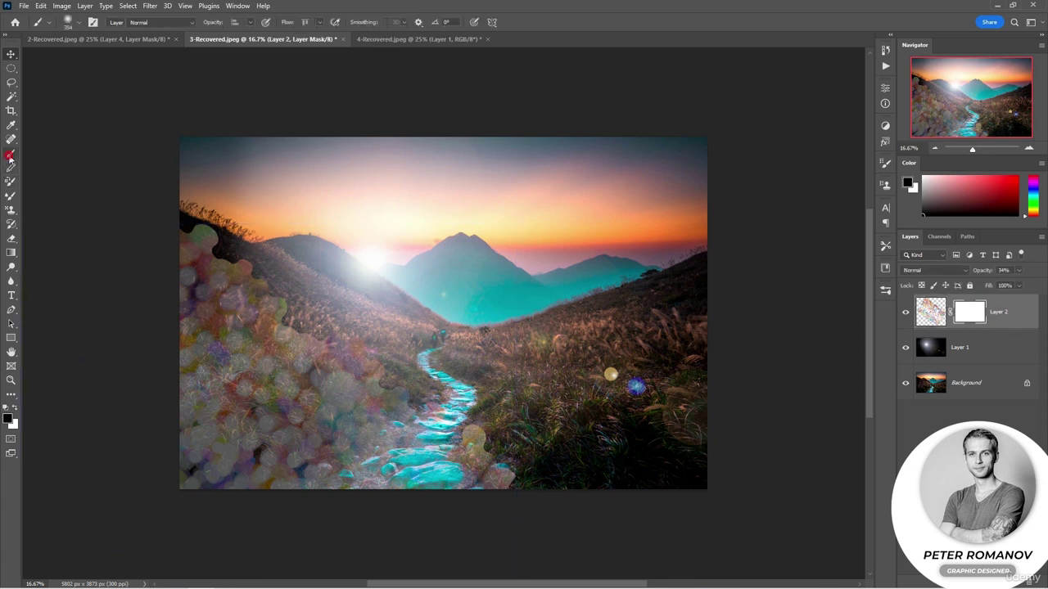
right_click(373, 330)
left_click_drag(498, 323, 438, 319)
left_click(269, 316)
mouse_move(269, 316)
left_mouse_down()
mouse_move(210, 234)
mouse_move(265, 206)
mouse_move(294, 274)
mouse_move(362, 331)
mouse_move(401, 400)
mouse_move(509, 430)
mouse_move(513, 475)
left_mouse_up()
left_click_drag(253, 467, 180, 420)
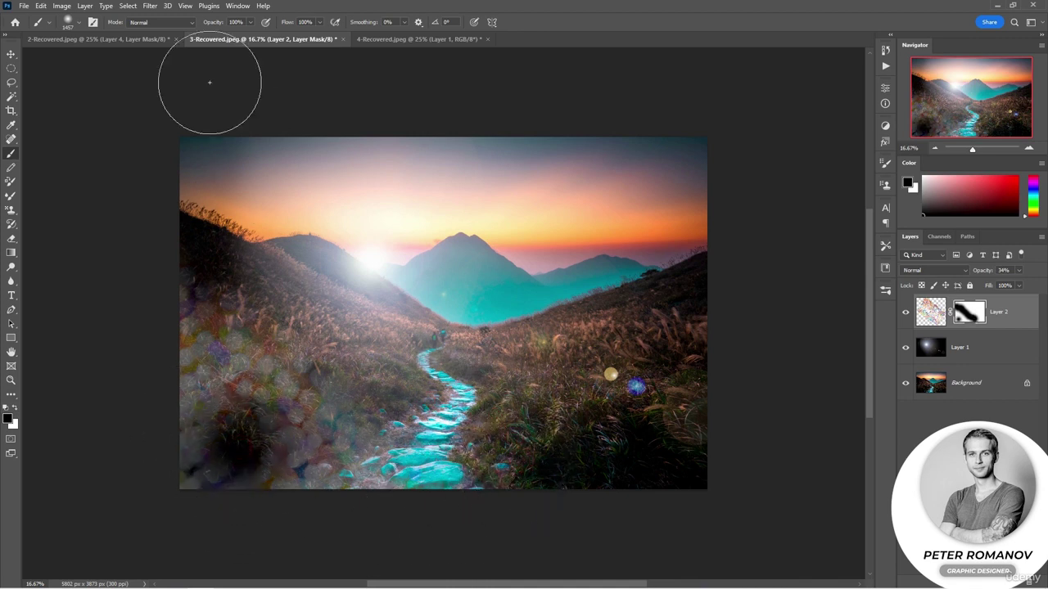
Step: Lower the brush opacity to 55% and alternate black and white strokes on the mask to even out the bokeh on the lower-left hillside
left_click_drag(219, 26, 193, 27)
mouse_move(196, 327)
left_mouse_down()
mouse_move(210, 393)
mouse_move(248, 434)
mouse_move(267, 393)
mouse_move(300, 439)
left_mouse_up()
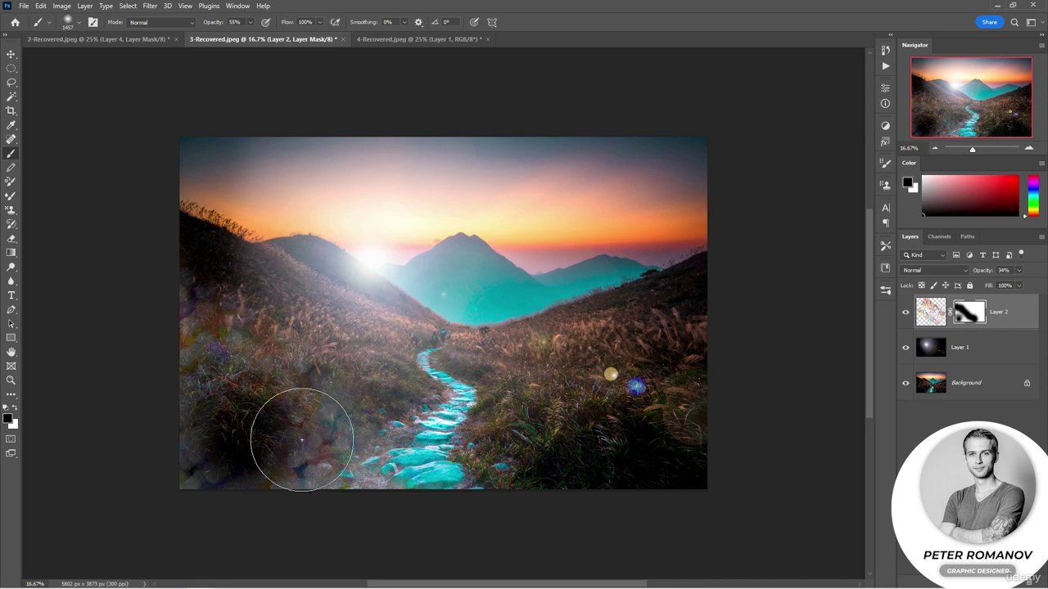
left_click(915, 185)
left_click(268, 443)
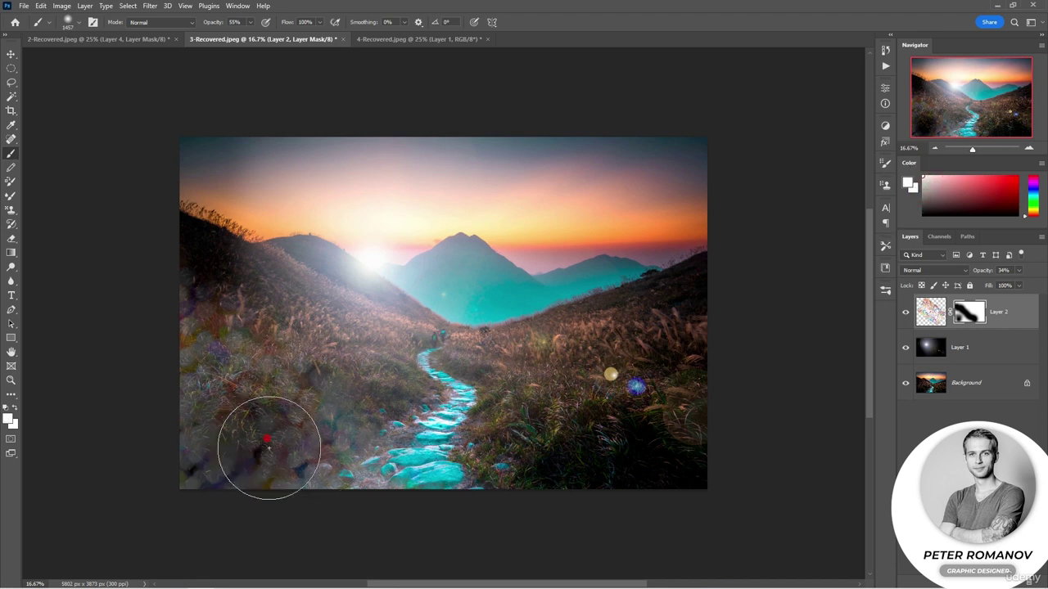
mouse_move(268, 443)
left_mouse_down()
mouse_move(238, 444)
mouse_move(239, 426)
mouse_move(265, 445)
mouse_move(197, 388)
left_mouse_up()
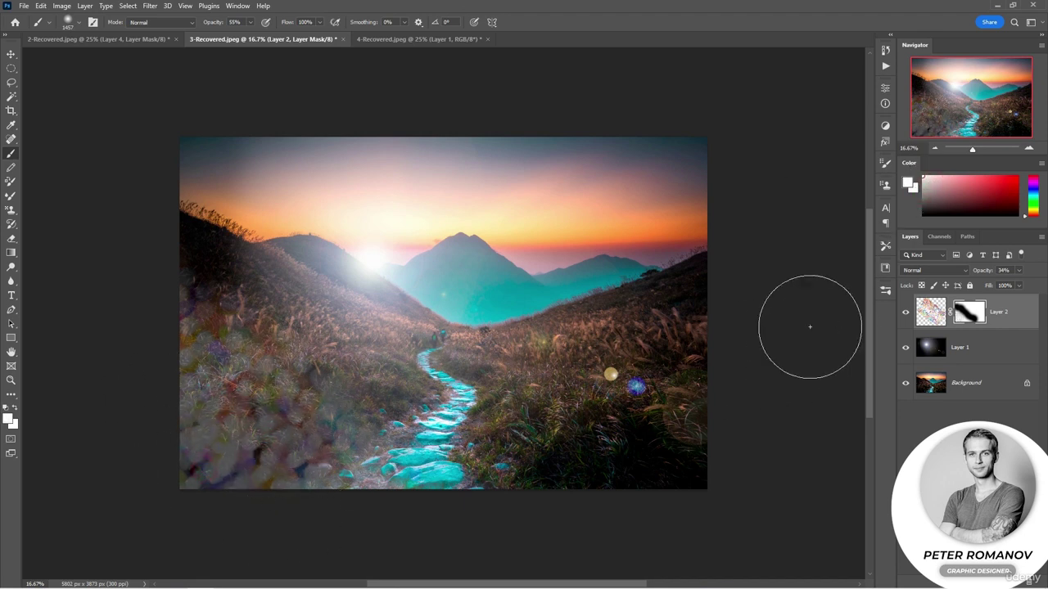
left_click(920, 178)
mouse_move(202, 440)
left_mouse_down()
mouse_move(318, 472)
mouse_move(278, 481)
mouse_move(194, 394)
mouse_move(193, 368)
mouse_move(289, 451)
mouse_move(240, 452)
left_mouse_up()
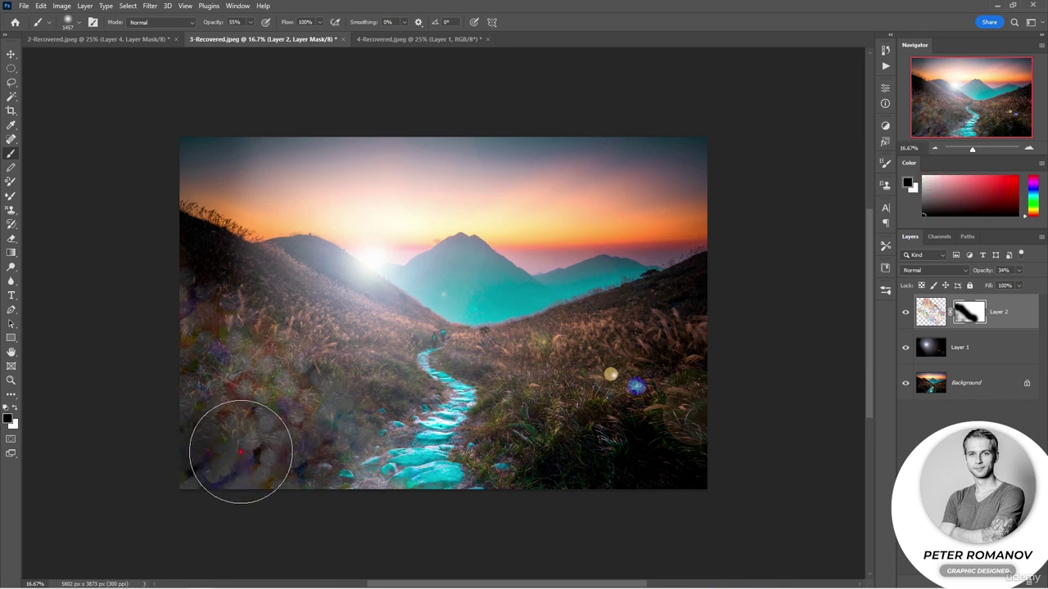
Step: Scale the masked bokeh layer to 139.02% and reposition it over the lower-left hillside
left_click(11, 53)
mouse_move(271, 387)
left_mouse_down()
mouse_move(301, 411)
mouse_move(293, 416)
left_mouse_up()
key("ctrl+t")
left_click_drag(487, 473, 720, 489)
left_click_drag(373, 425, 334, 459)
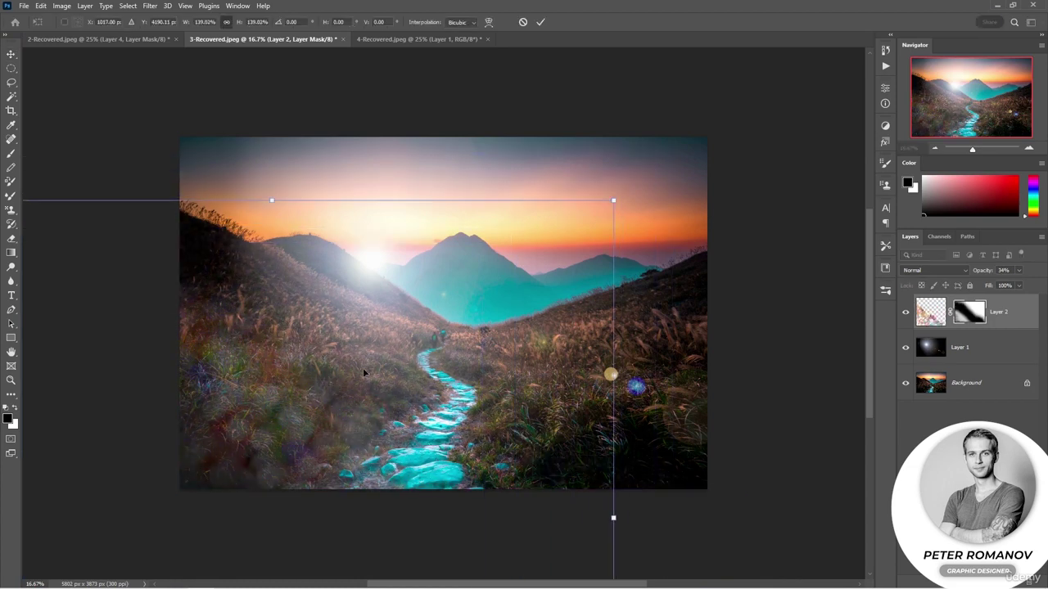
key("Return")
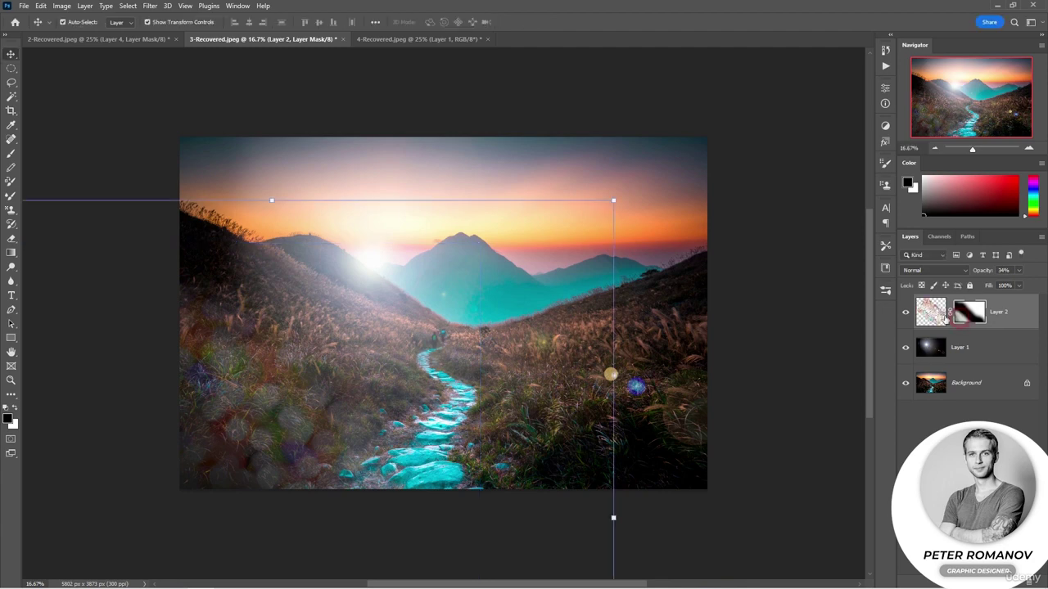
Step: Enlarge the soft brush to 2520 px and paint black on the bokeh layer's mask to fade the lower-left circles further
left_click(10, 153)
right_click(243, 393)
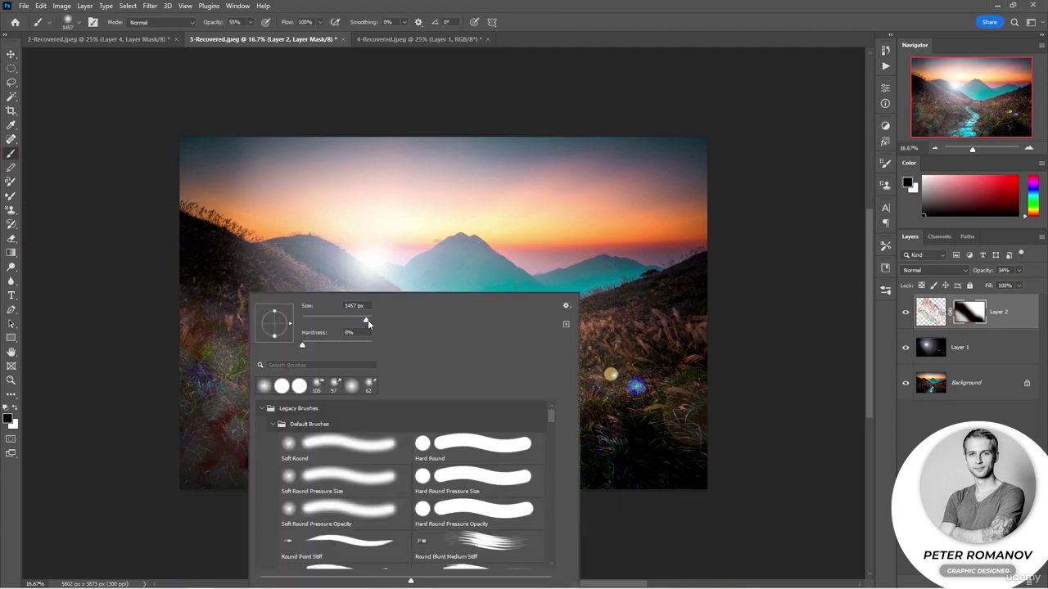
left_click_drag(367, 324, 357, 324)
left_click(197, 383)
mouse_move(192, 379)
left_mouse_down()
mouse_move(319, 426)
mouse_move(775, 505)
left_mouse_up()
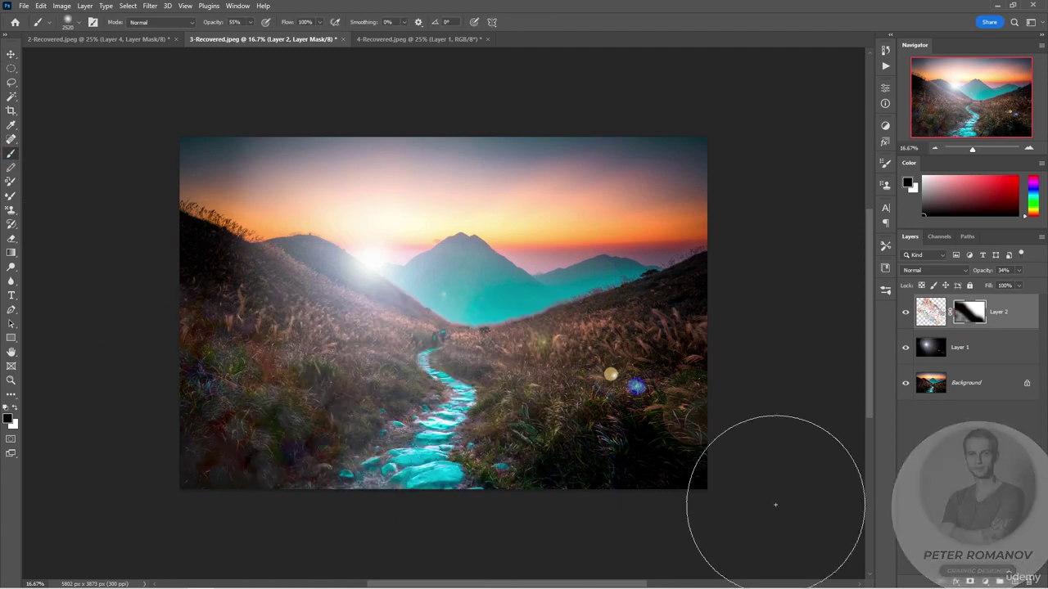
Step: Add a top Curves adjustment layer with the black point at input 6 and the white point pulled inward, and toggle the effect layers to compare
left_click(989, 489)
left_click(985, 581)
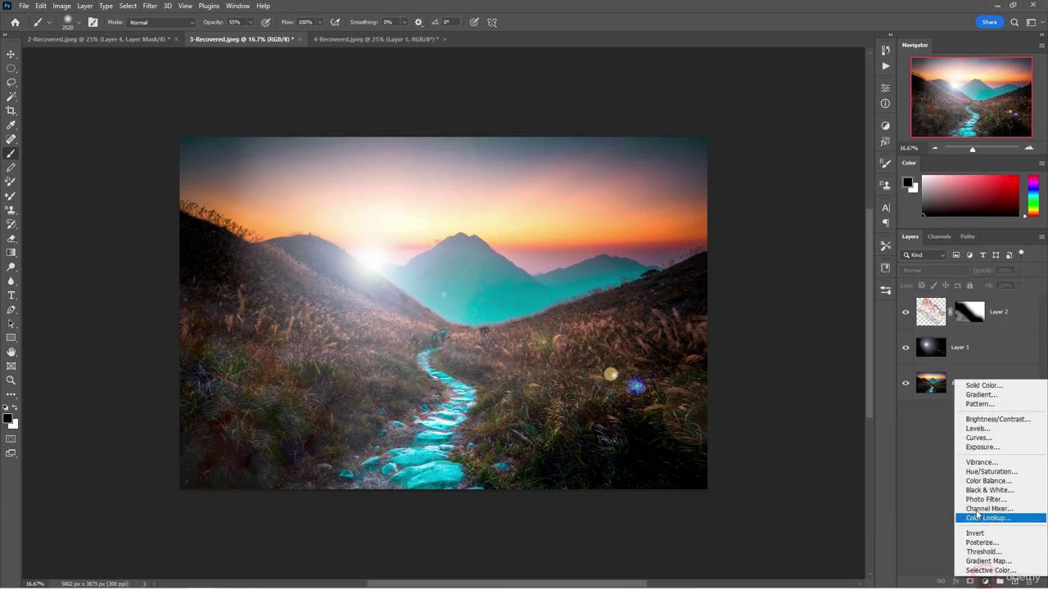
left_click(972, 440)
left_click_drag(849, 292, 838, 294)
mouse_move(709, 292)
left_mouse_down()
mouse_move(724, 293)
mouse_move(715, 293)
left_mouse_up()
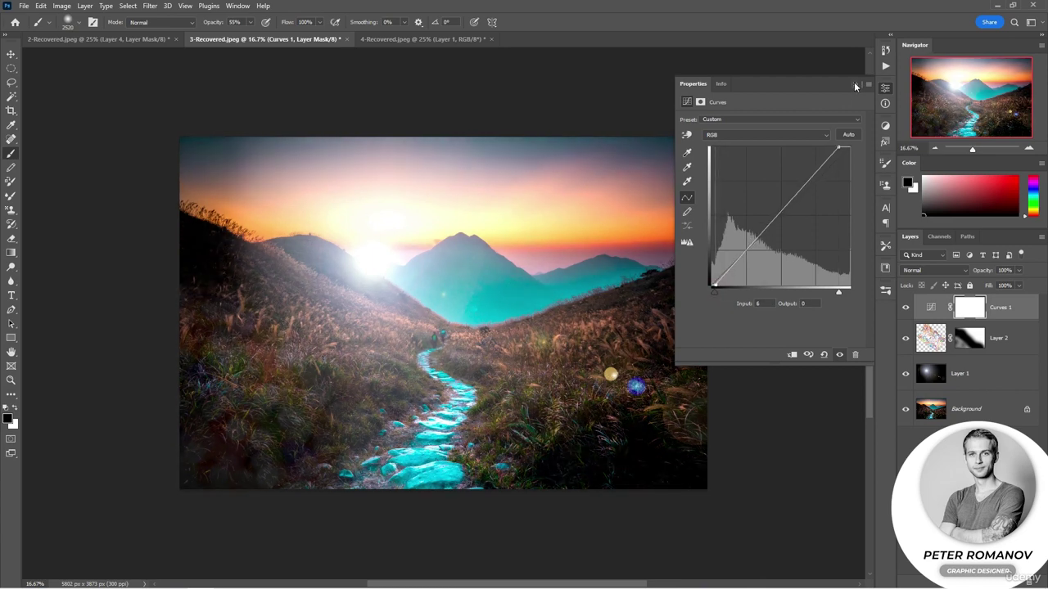
left_click(792, 356)
left_click(791, 355)
left_click(852, 86)
left_click(905, 373)
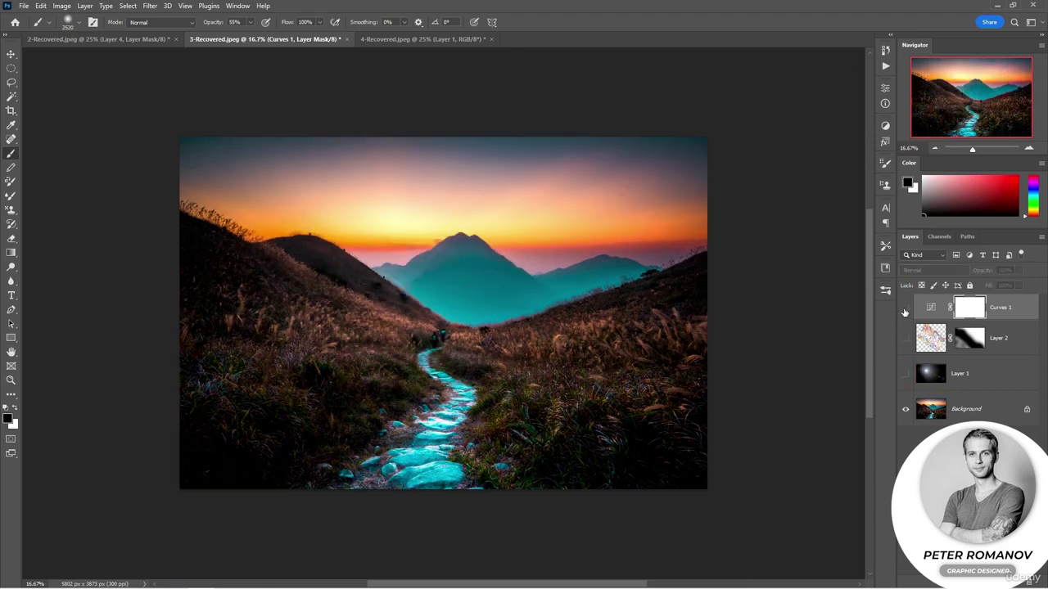
left_click(904, 374)
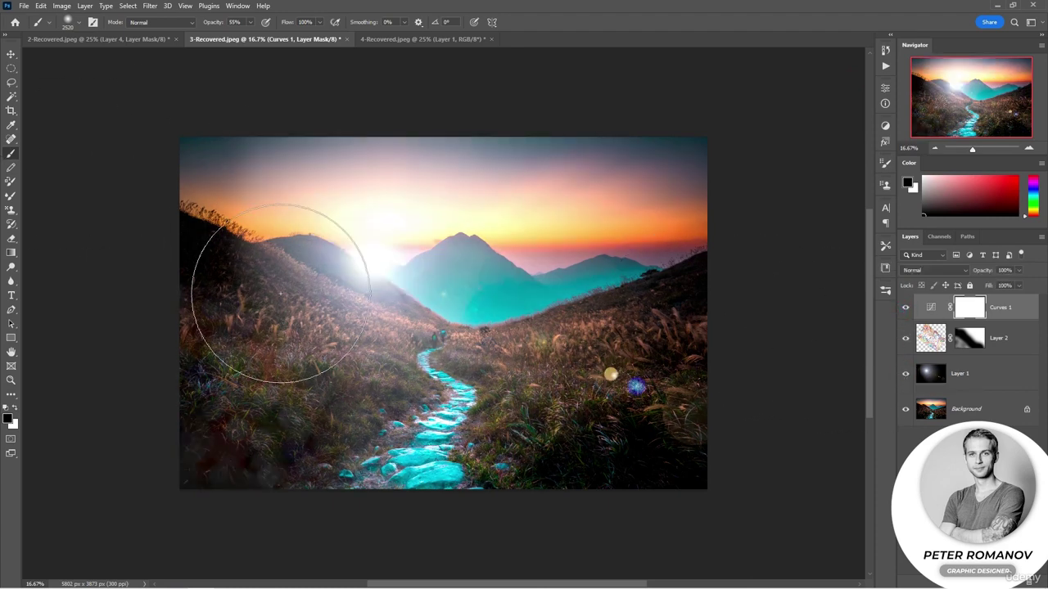
Step: Reduce the soft brush size to 158 px and deselect all layers in the mountain scene
right_click(354, 296)
left_click_drag(465, 326, 447, 325)
key("Return")
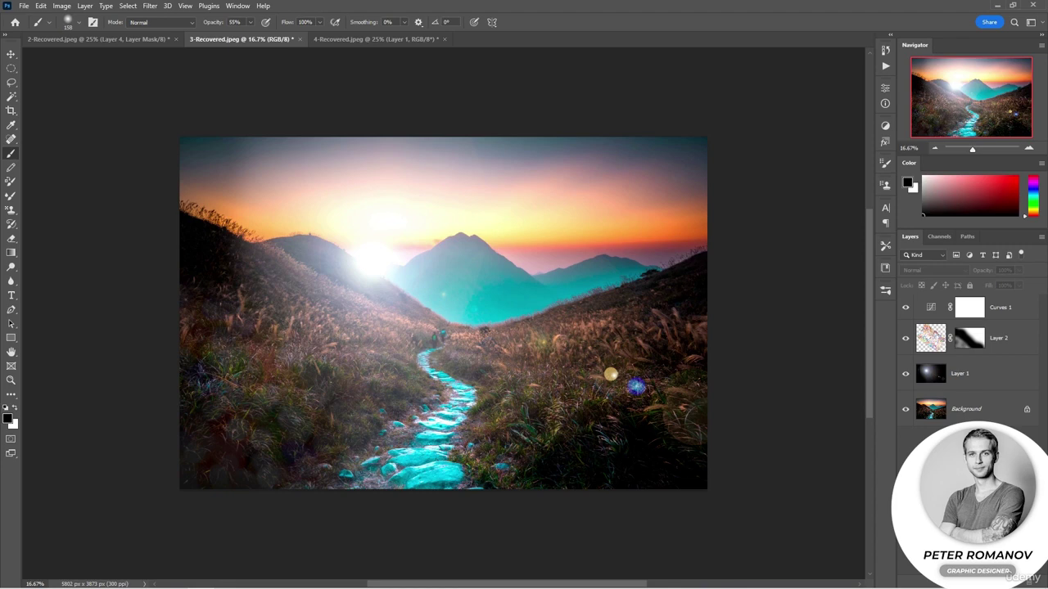
Step: Switch to 2-Recovered.jpeg to review the tent scene with the flame and fog
left_click(131, 39)
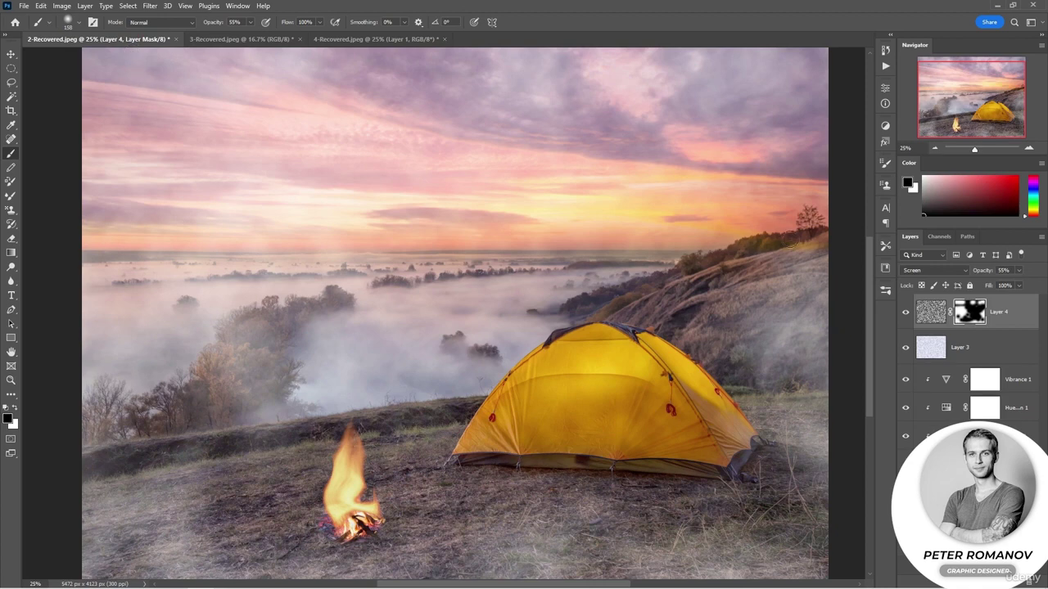
left_click(934, 149)
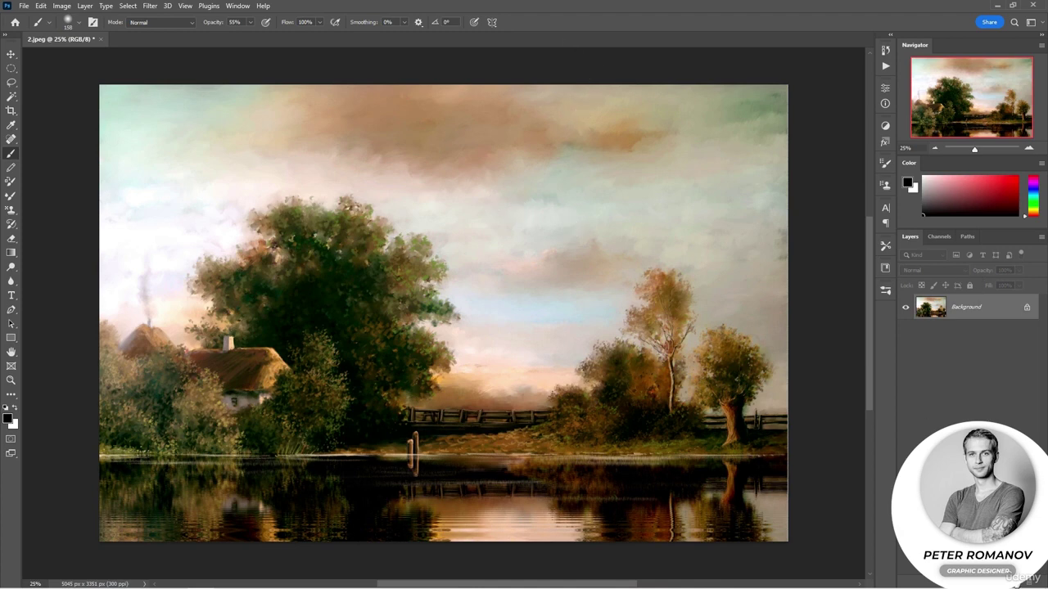
Step: Add a new empty layer above the Background of the landscape painting and open the Tree render filter
key("ctrl+shift+alt+n")
left_click(150, 7)
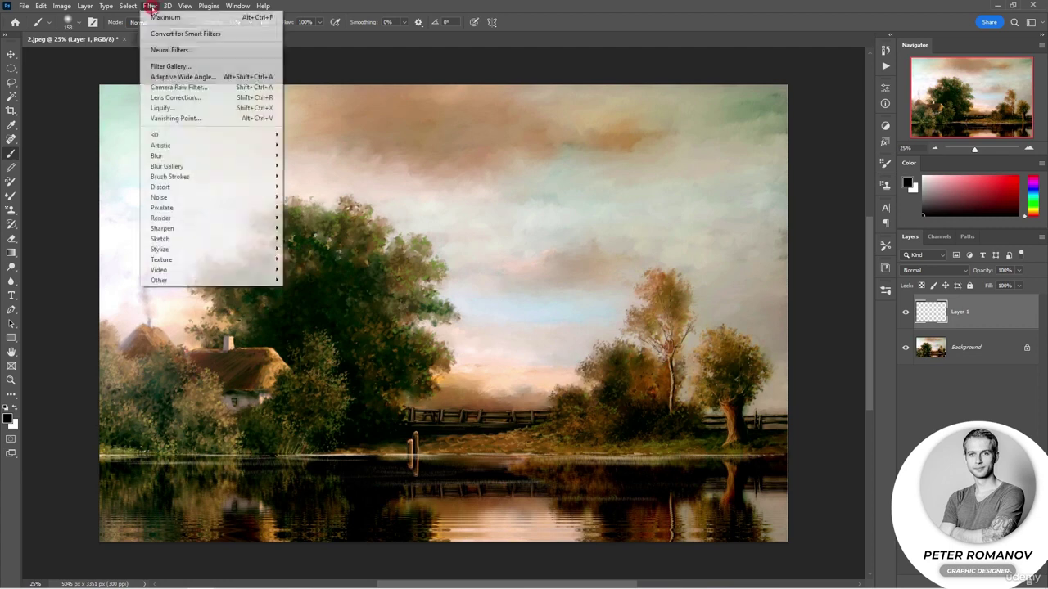
mouse_move(258, 218)
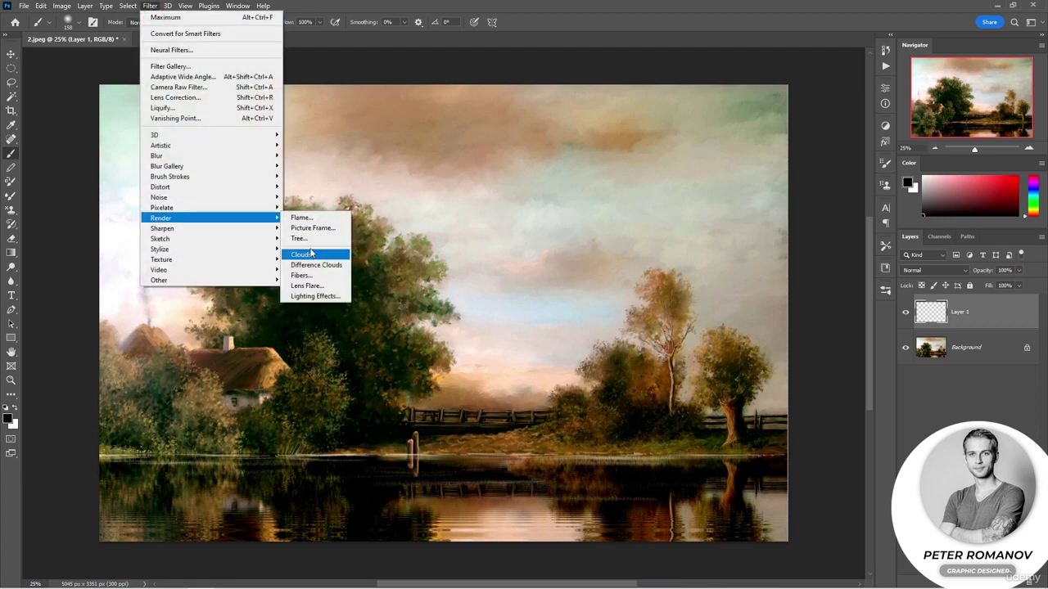
left_click(311, 255)
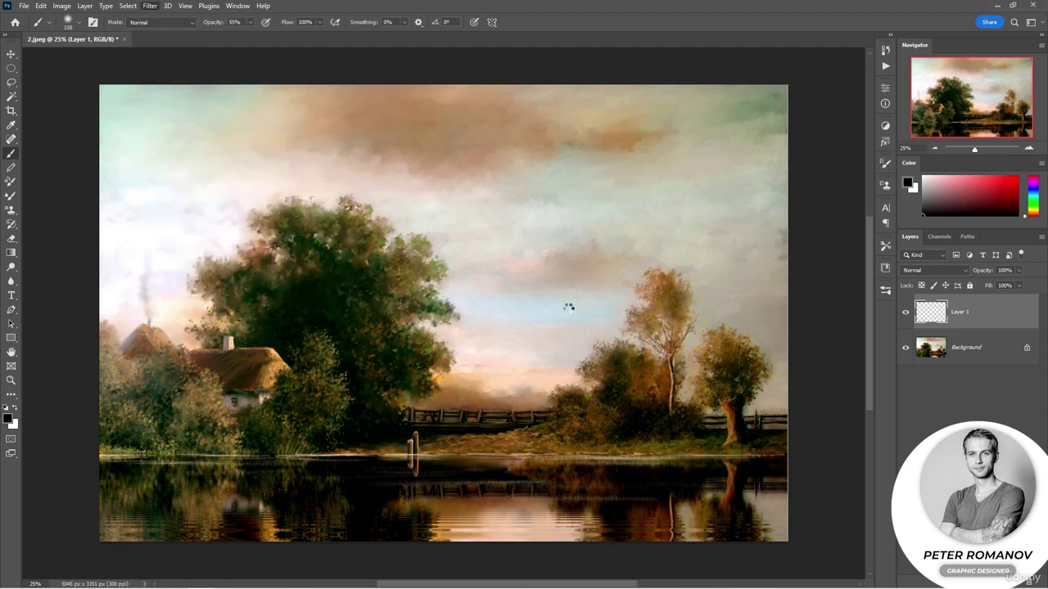
Step: Try the base tree types Ficus Microcarpa, Sakura Cherry Blossom and Bamboo in the Tree filter
left_click(656, 197)
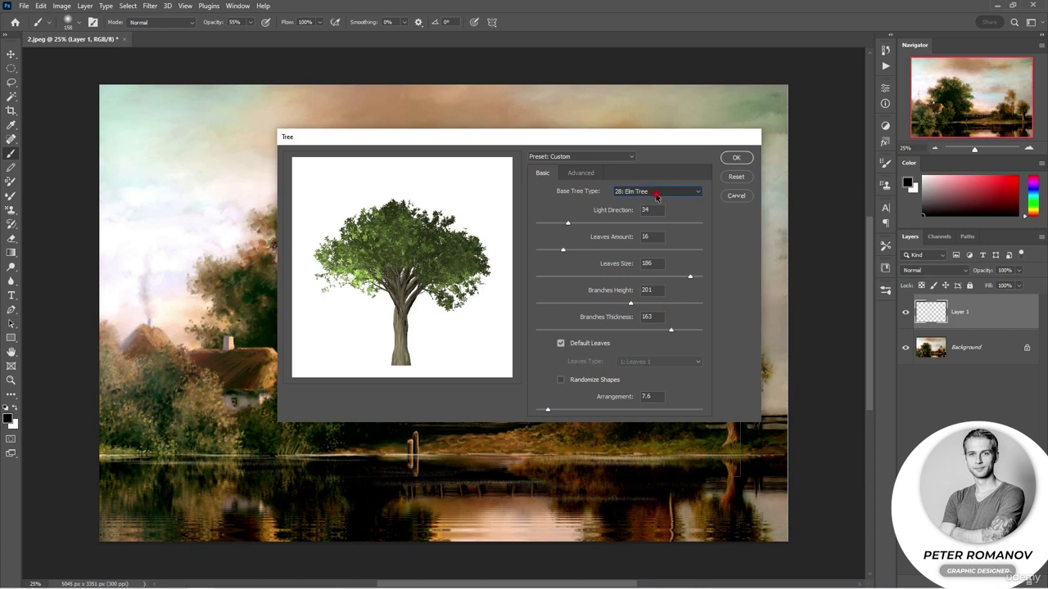
scroll(676, 319, "down", 1)
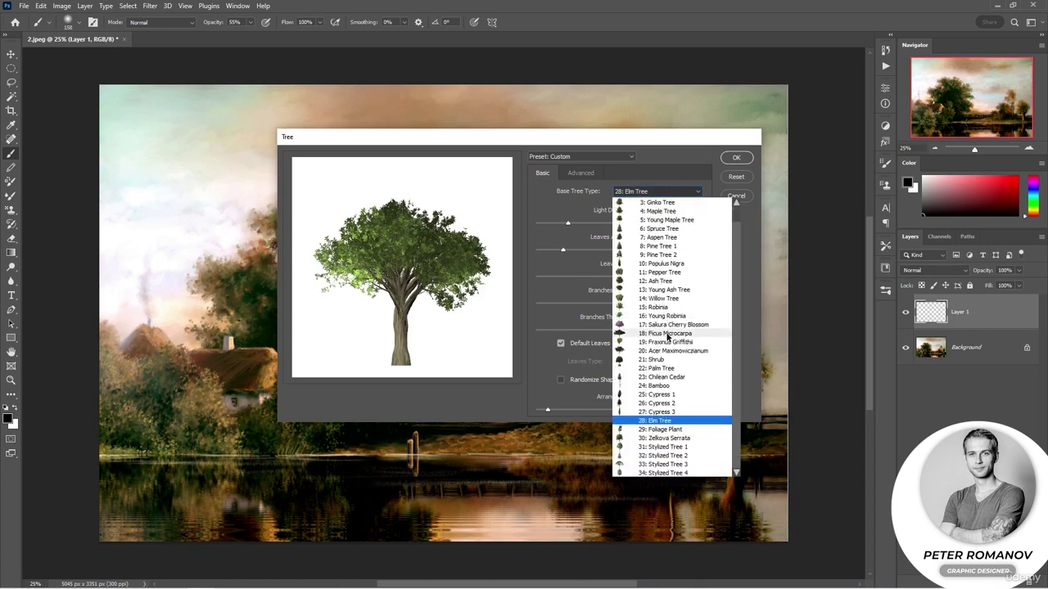
left_click(659, 334)
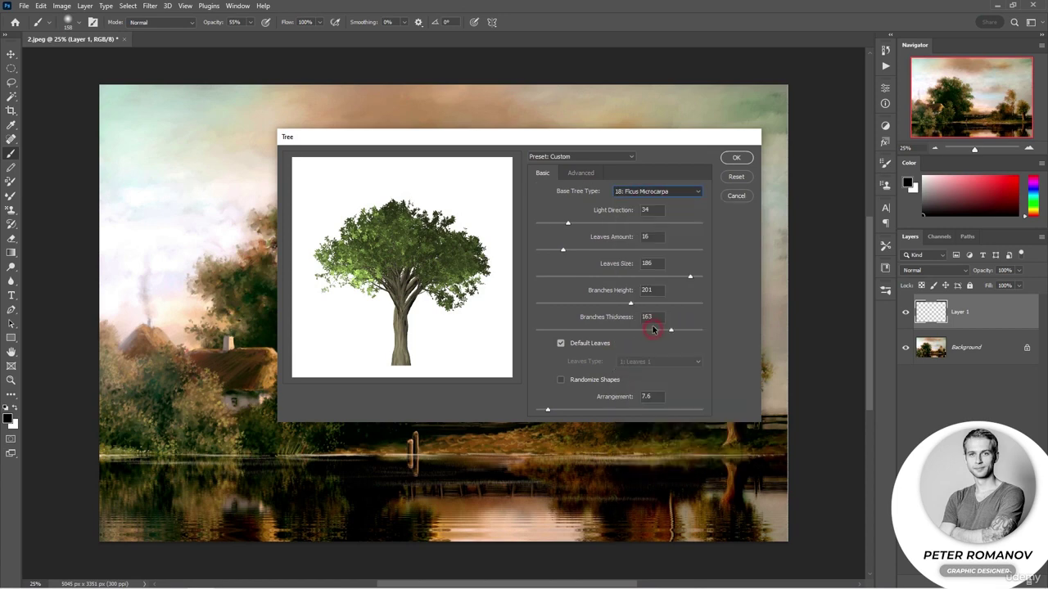
left_click(655, 191)
left_click(655, 343)
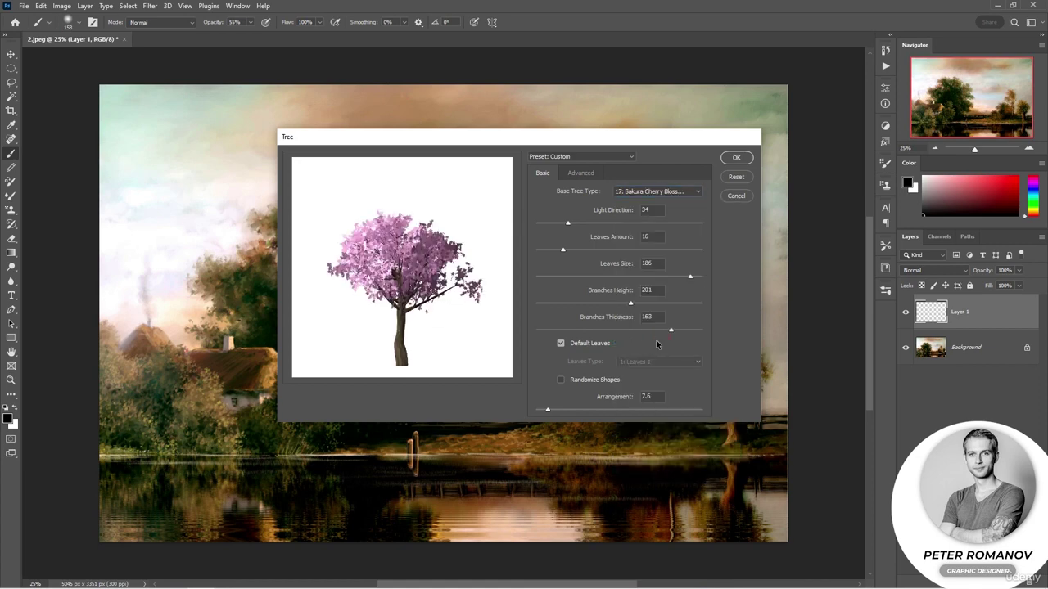
left_click(635, 192)
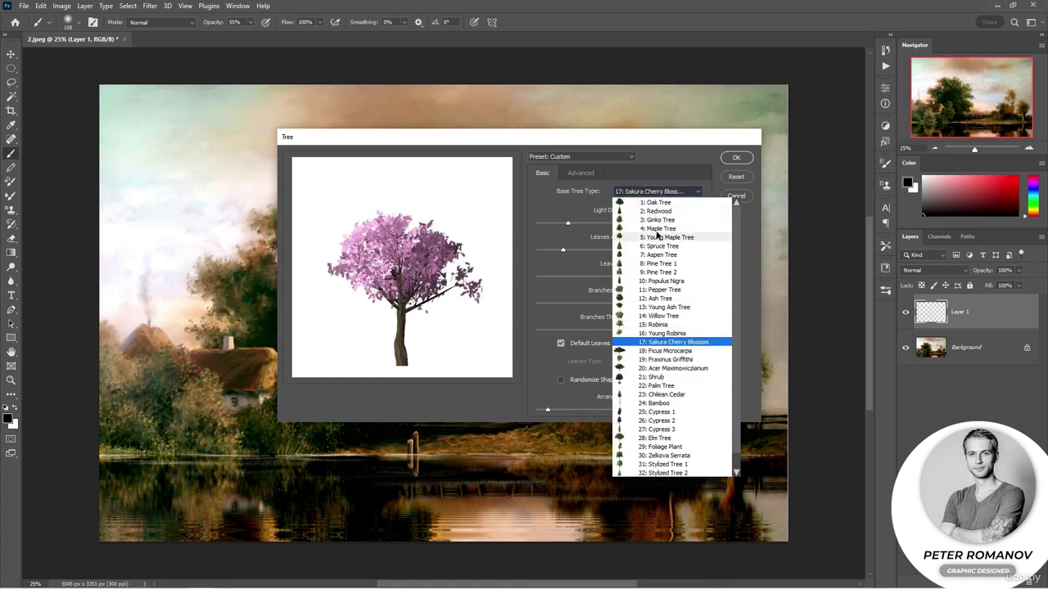
left_click(646, 404)
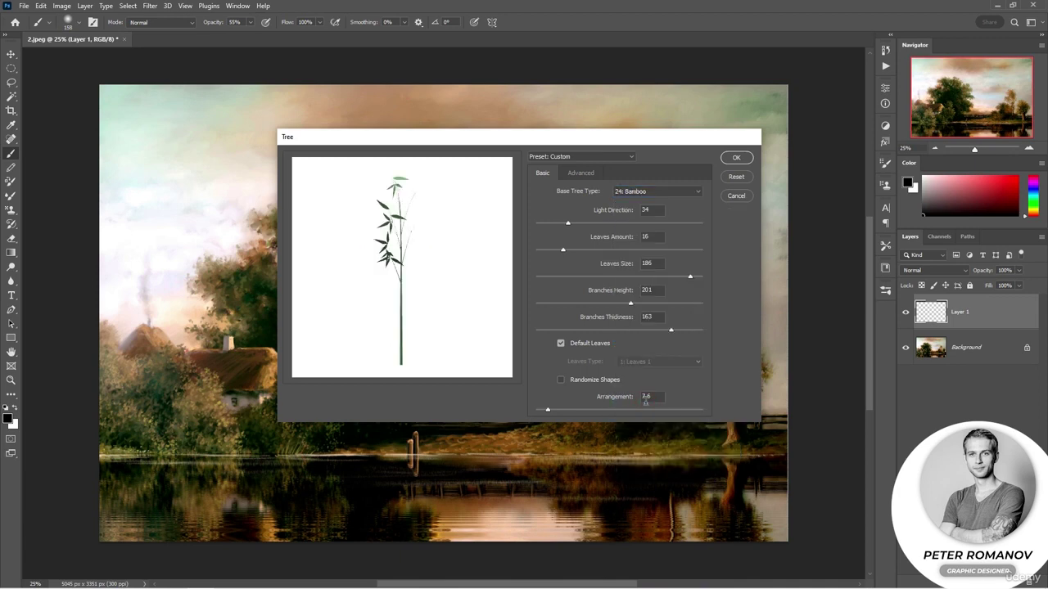
Step: Set the tree's light direction to 65 and its base tree type to Oak Tree
left_click_drag(568, 224, 596, 227)
left_click(635, 193)
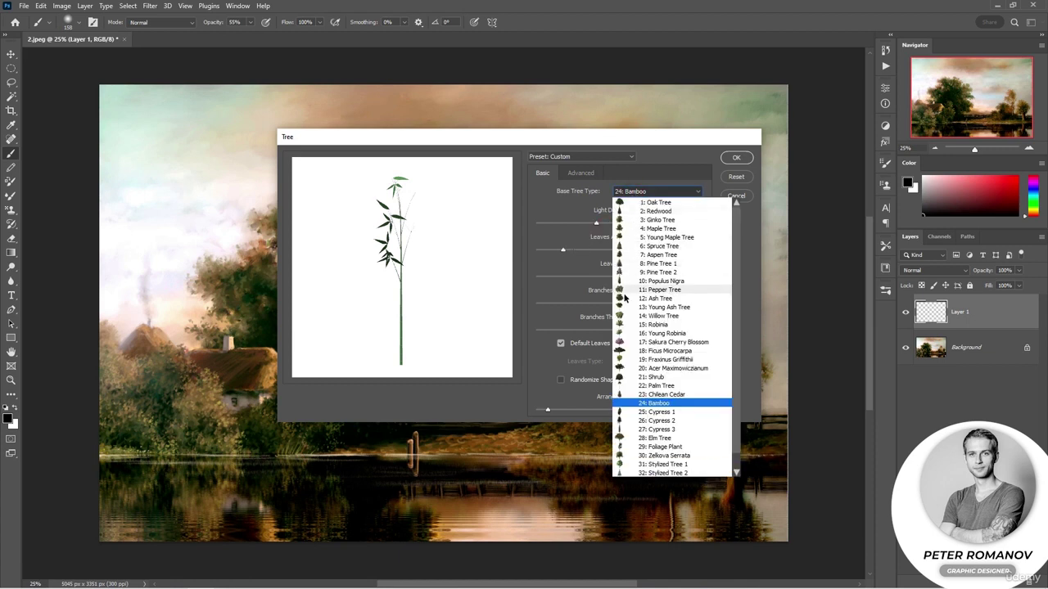
left_click(659, 203)
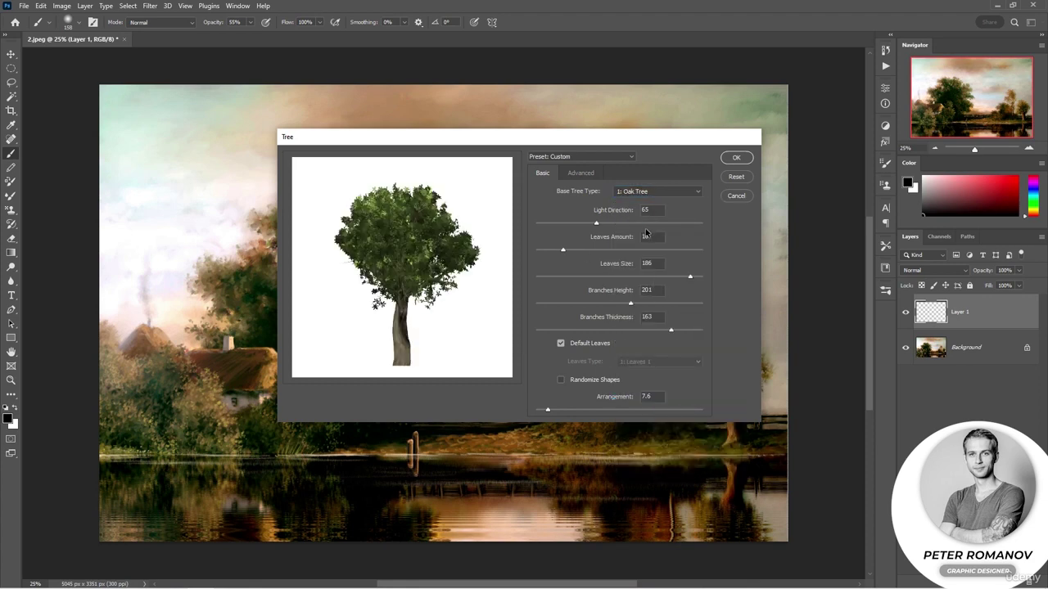
Step: Move the Tree dialog aside and sweep the oak's light direction through its range, ending at 172
left_click_drag(551, 224, 598, 225)
left_click_drag(539, 138, 809, 168)
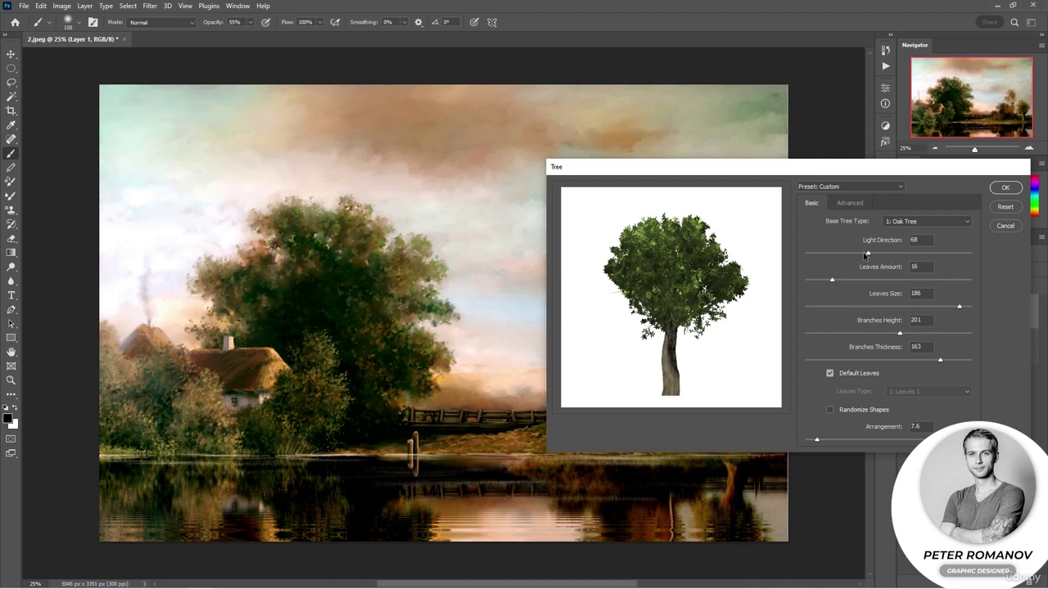
left_click_drag(869, 254, 946, 255)
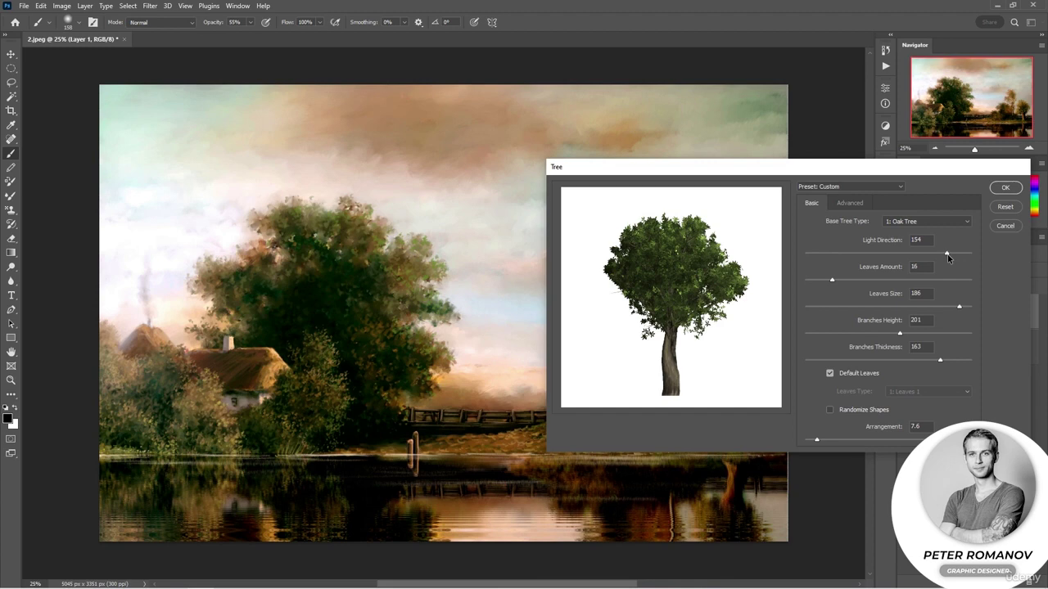
left_click_drag(946, 255, 786, 262)
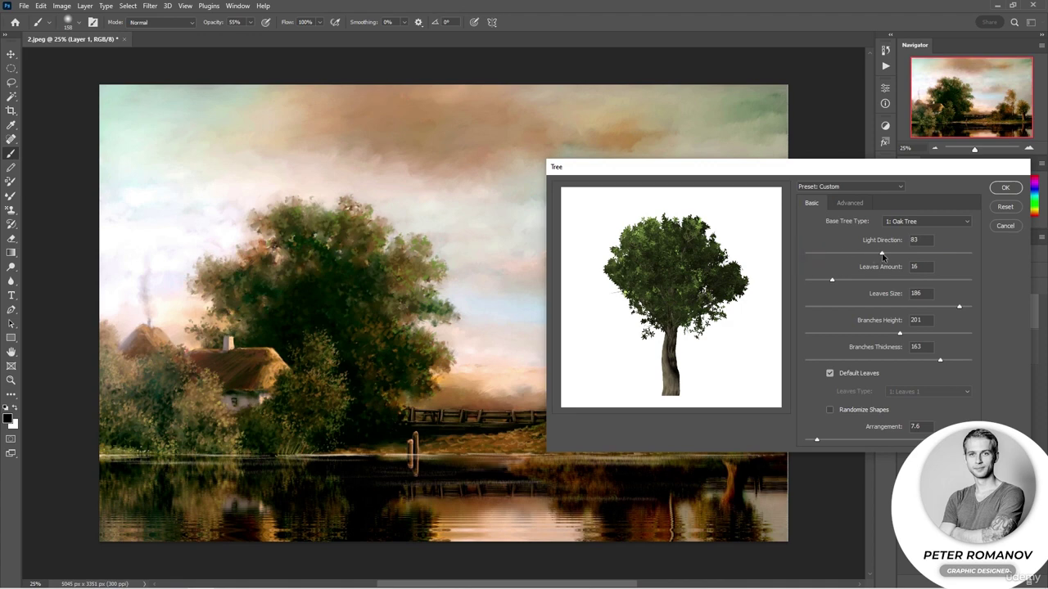
left_click_drag(807, 253, 964, 260)
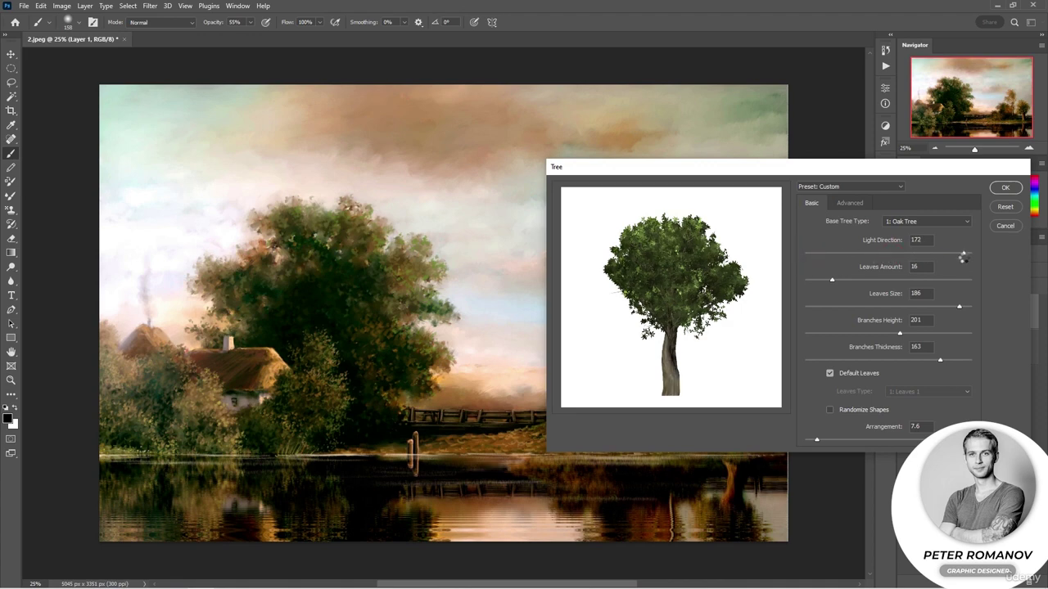
Step: Try the oak with 0 leaves, then set leaves amount to 43, leaves size to 121 and branches height to 192
mouse_move(834, 282)
left_mouse_down()
mouse_move(948, 280)
mouse_move(767, 286)
mouse_move(820, 281)
left_mouse_up()
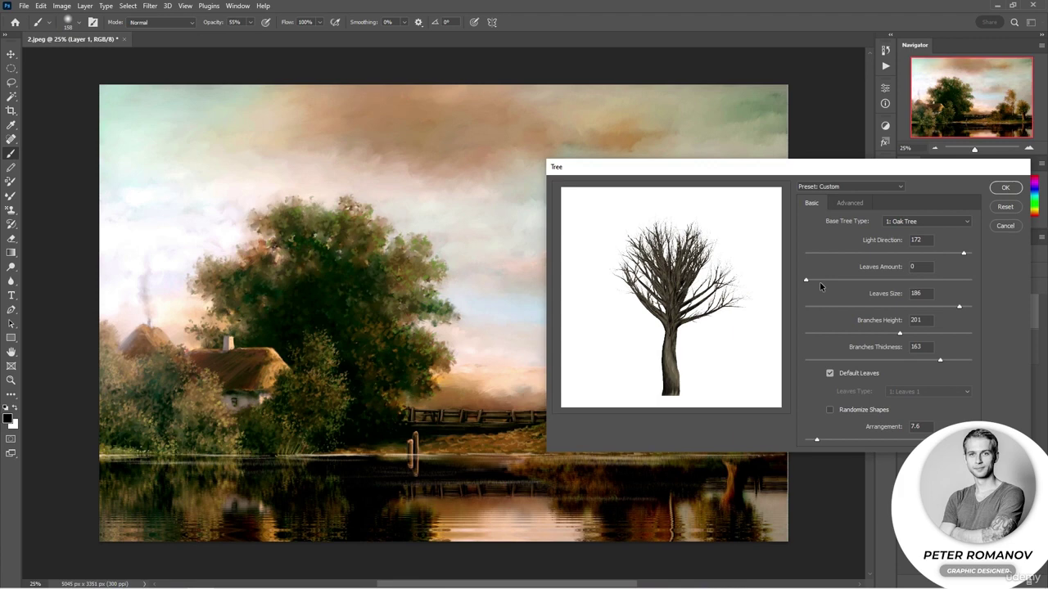
mouse_move(806, 280)
left_mouse_down()
mouse_move(884, 281)
mouse_move(798, 282)
left_mouse_up()
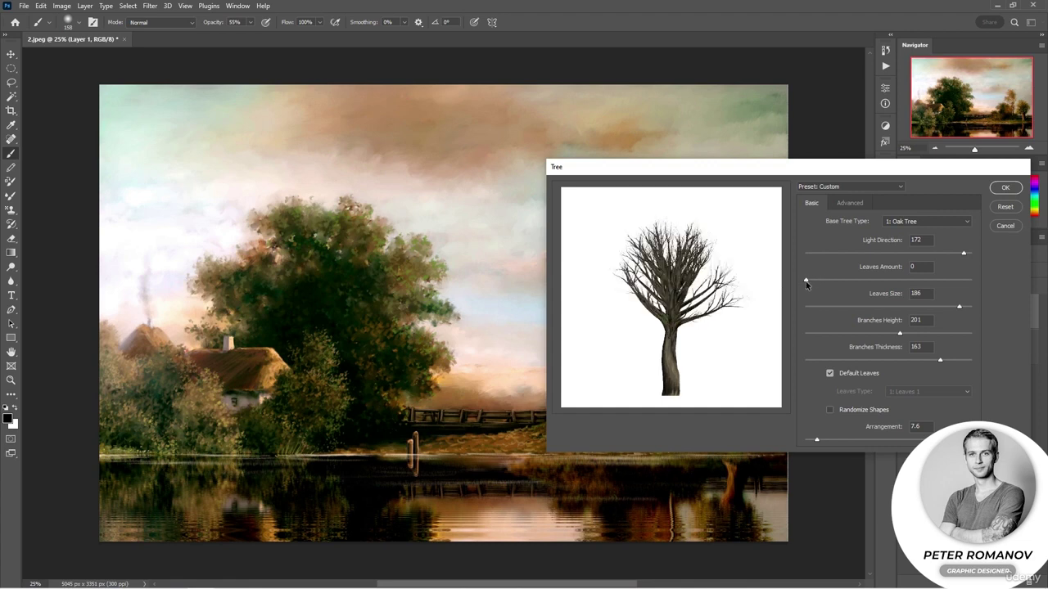
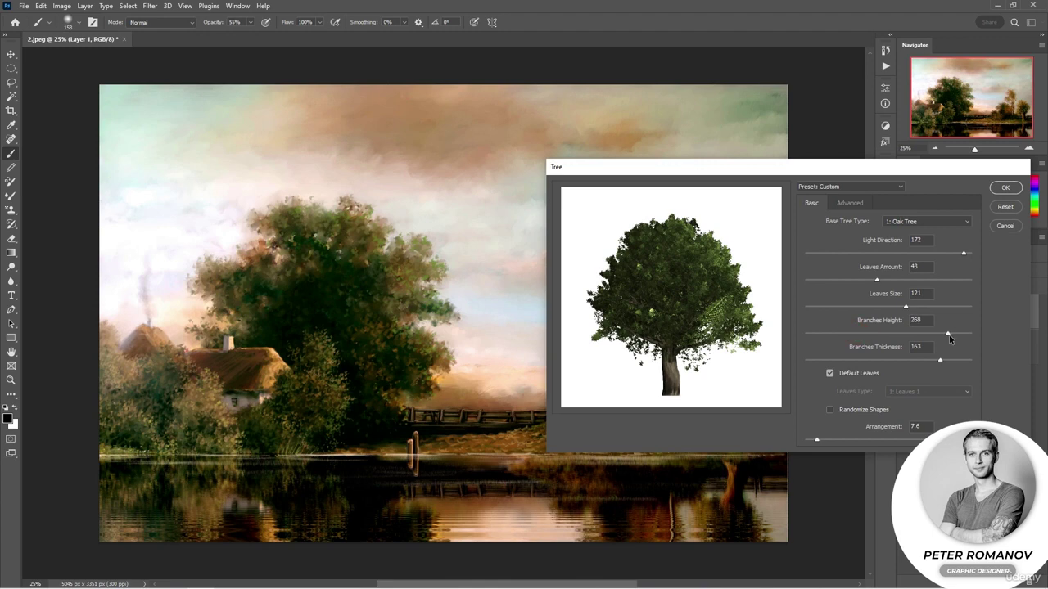
left_click_drag(947, 334, 897, 335)
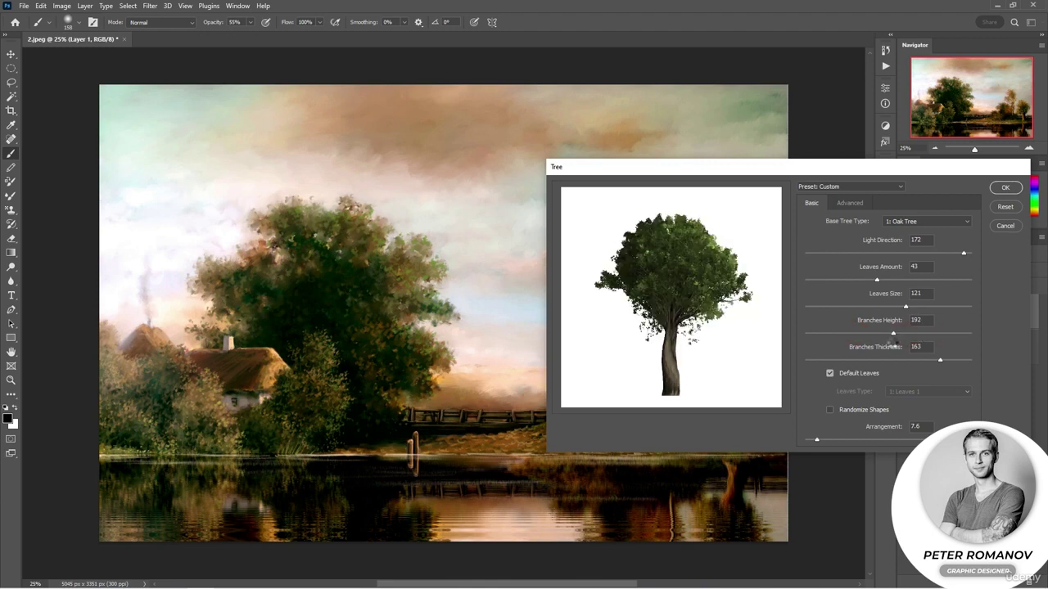
Step: Test Randomize Shapes, vary the arrangement to 71.5 and set the tree's camera tilt to 1
left_click(857, 414)
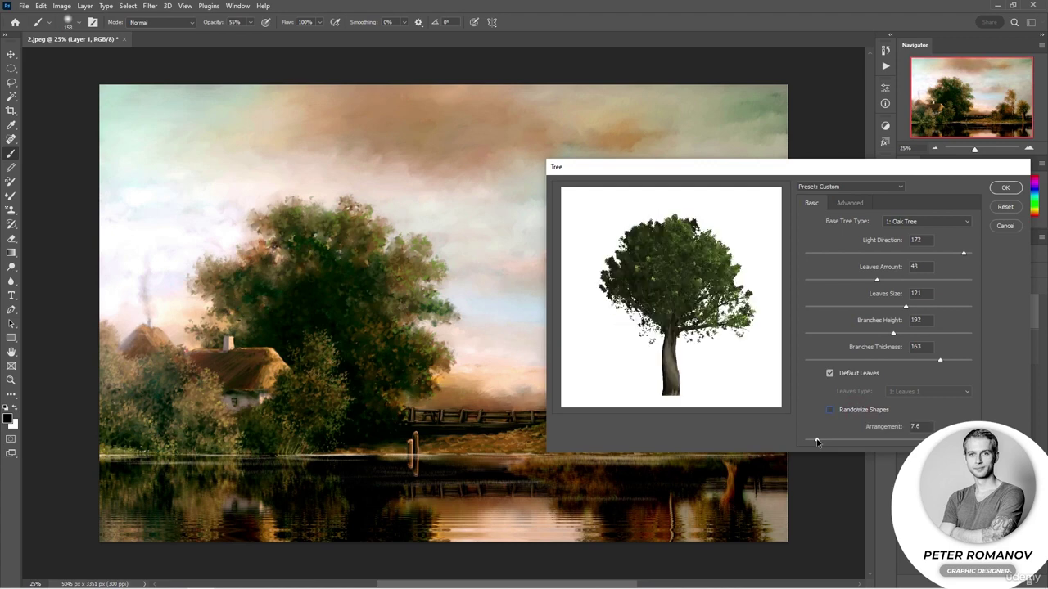
left_click_drag(816, 442, 922, 440)
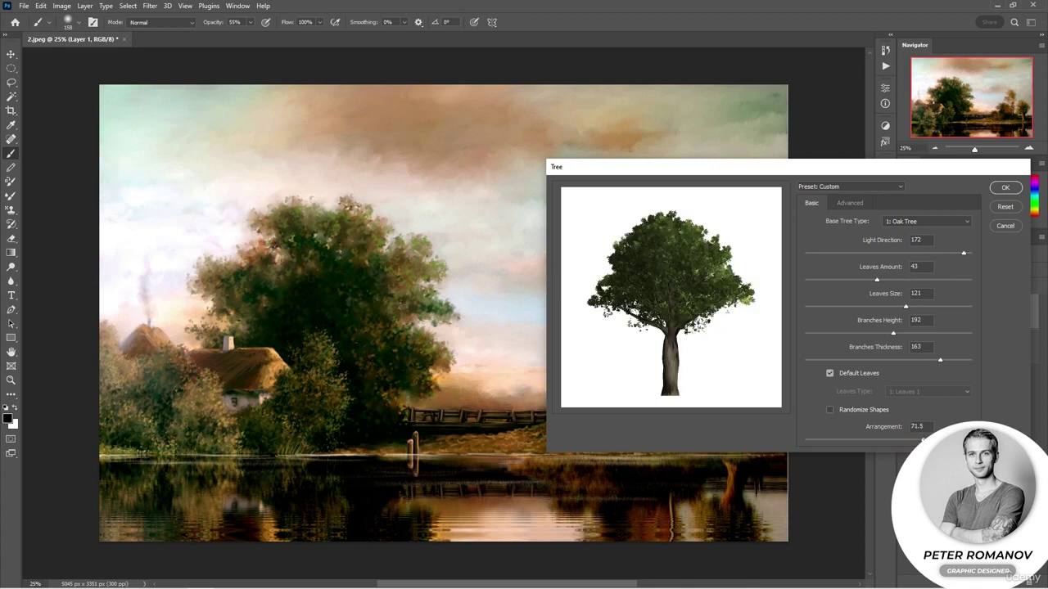
left_click(849, 203)
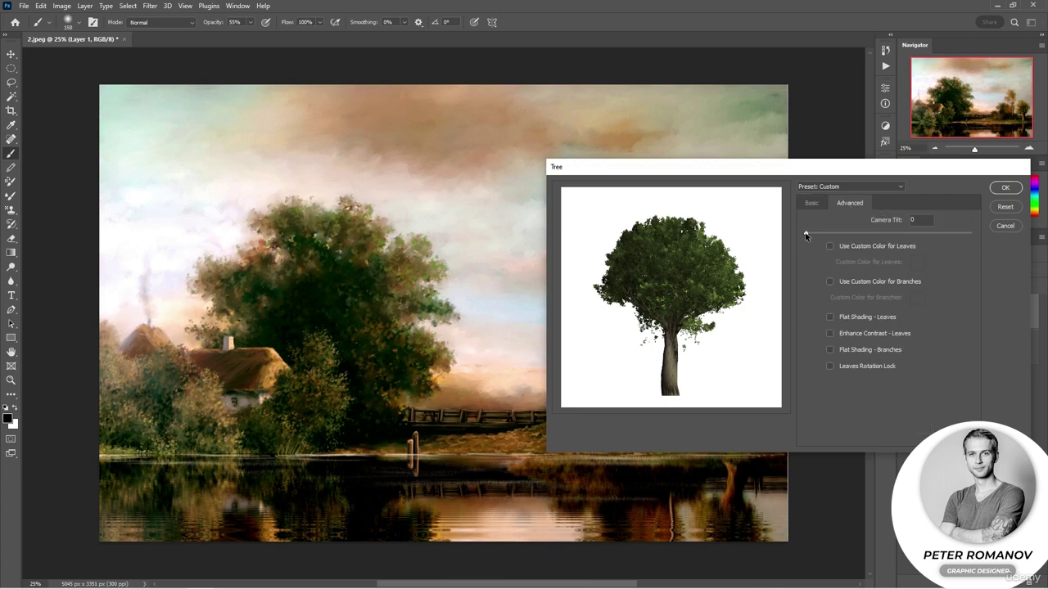
mouse_move(806, 233)
left_mouse_down()
mouse_move(829, 236)
mouse_move(813, 233)
left_mouse_up()
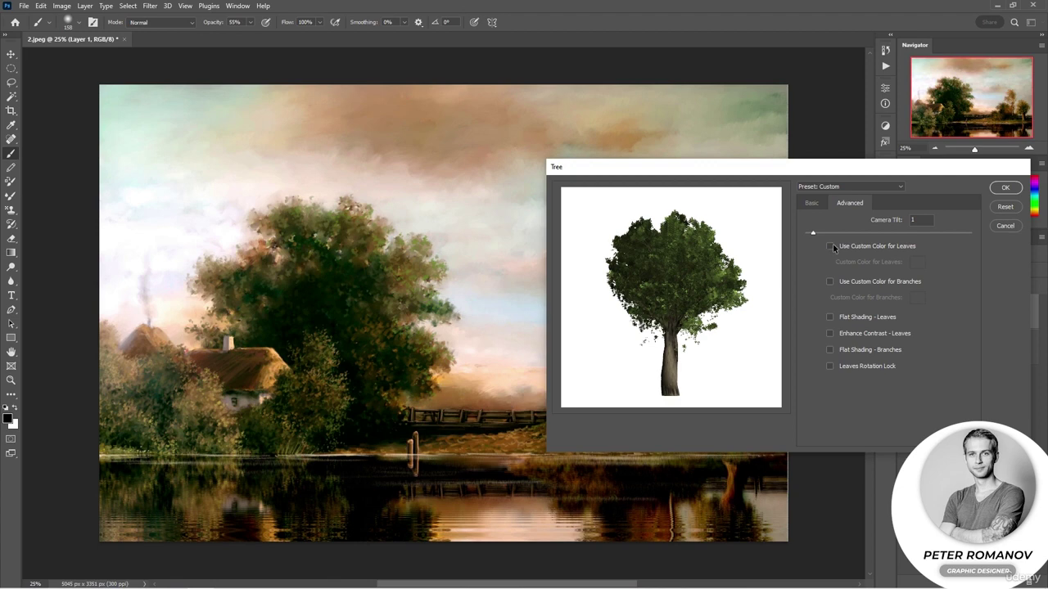
Step: Enable a custom color for the leaves and pick a golden orange with hue 26 and saturation 237
left_click(830, 246)
left_click(918, 264)
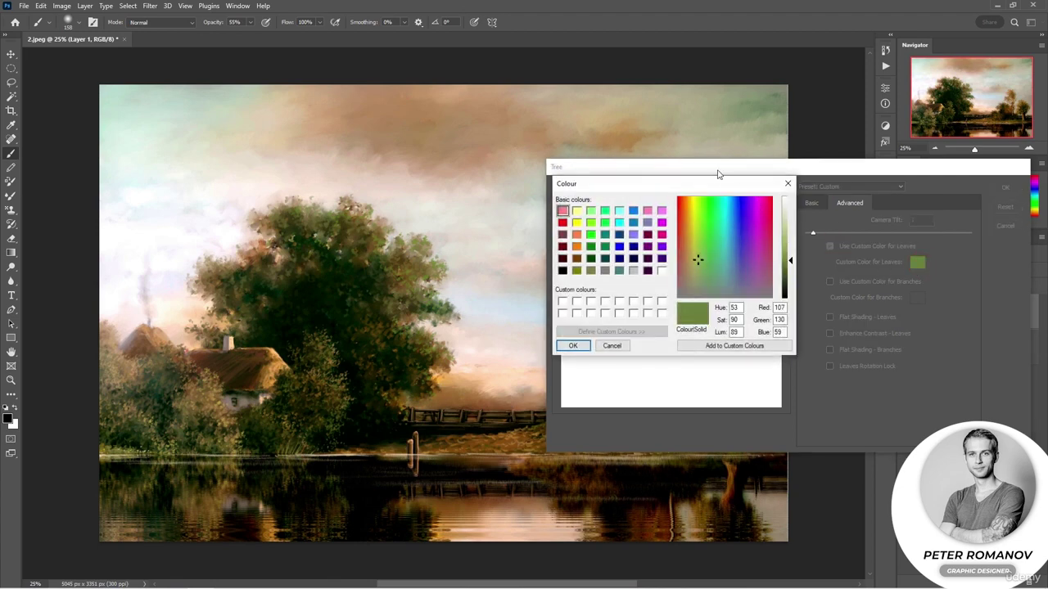
left_click_drag(718, 187, 919, 286)
left_click_drag(897, 358, 890, 300)
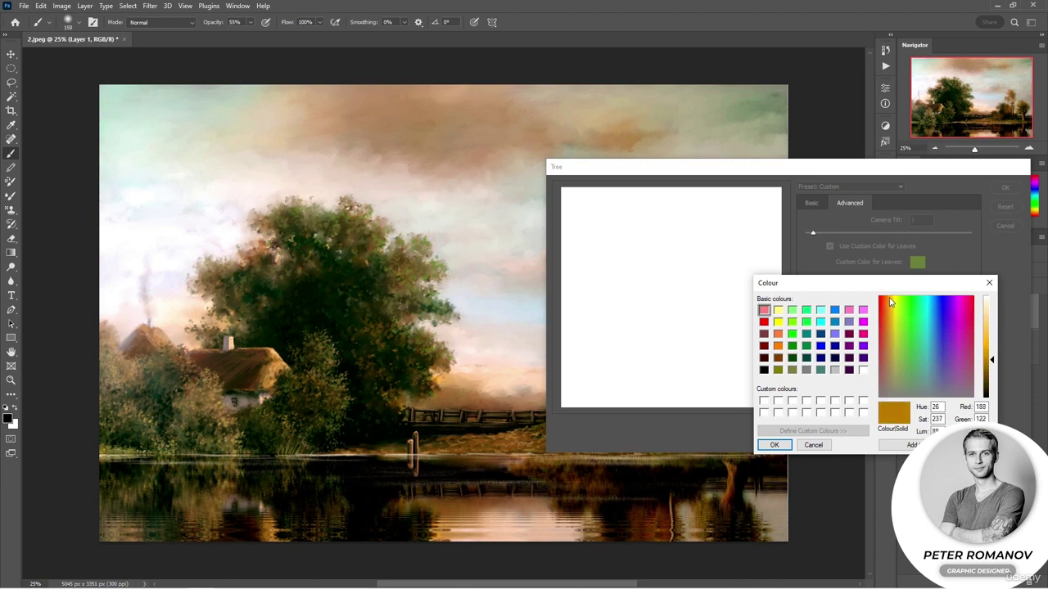
left_click(775, 444)
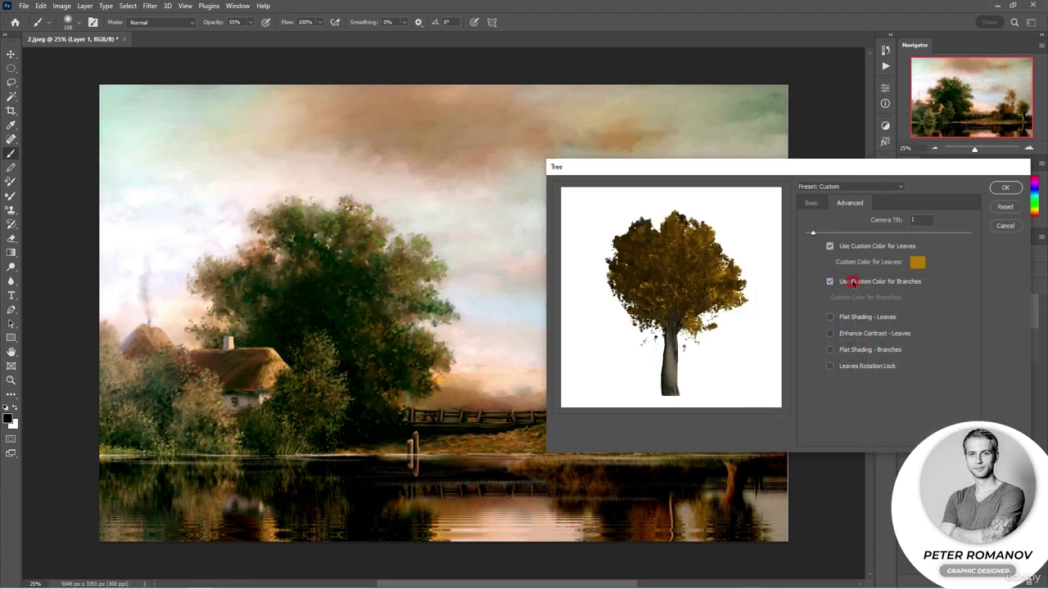
Step: Enable a custom color for the branches, try blue and olive, and settle on a dark brown
left_click(918, 299)
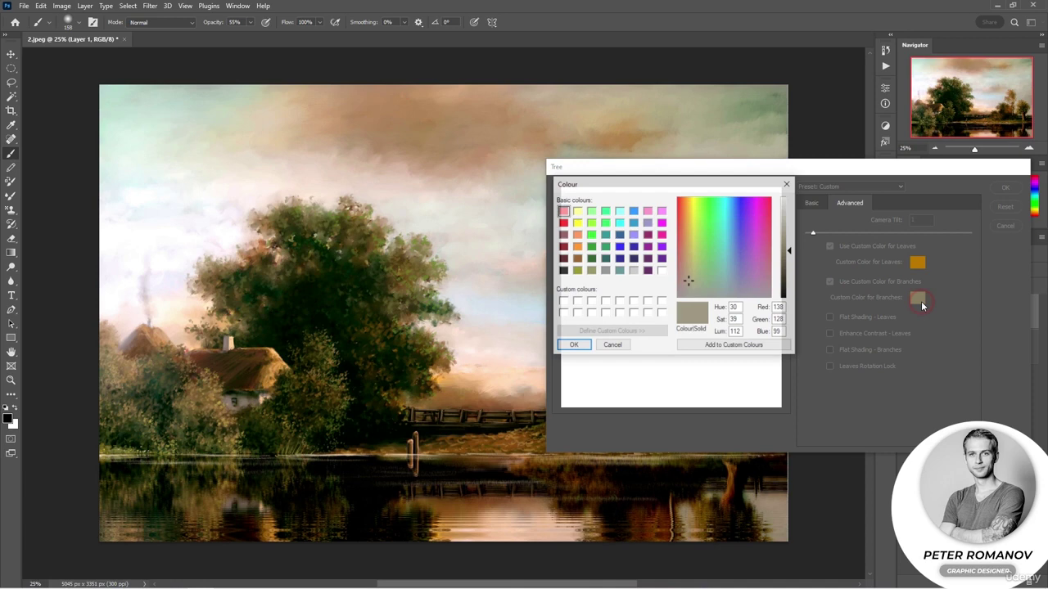
left_click(740, 214)
left_click(573, 345)
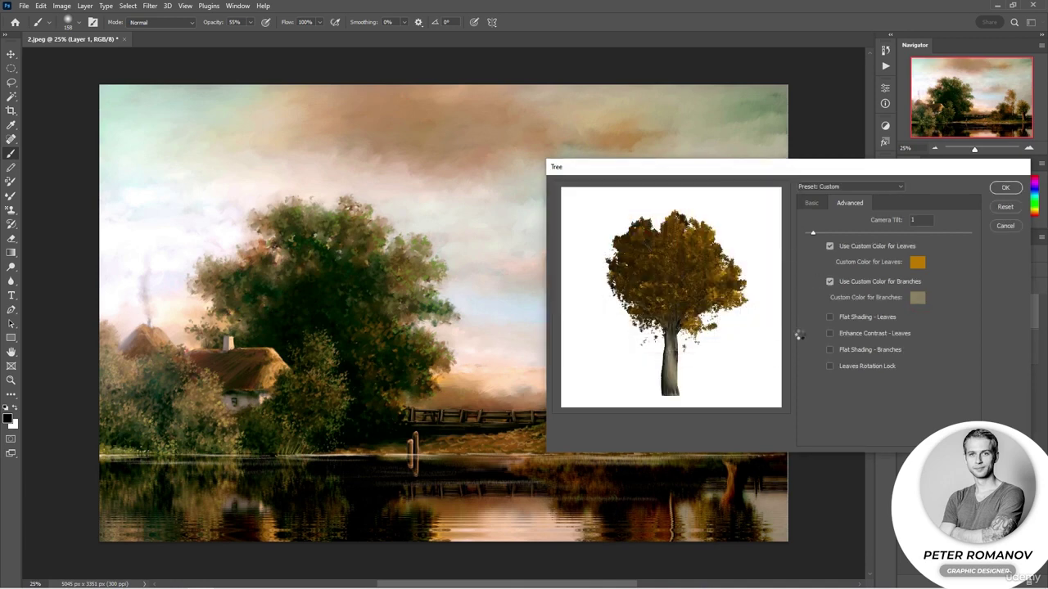
left_click(919, 298)
left_click(577, 270)
left_click(577, 346)
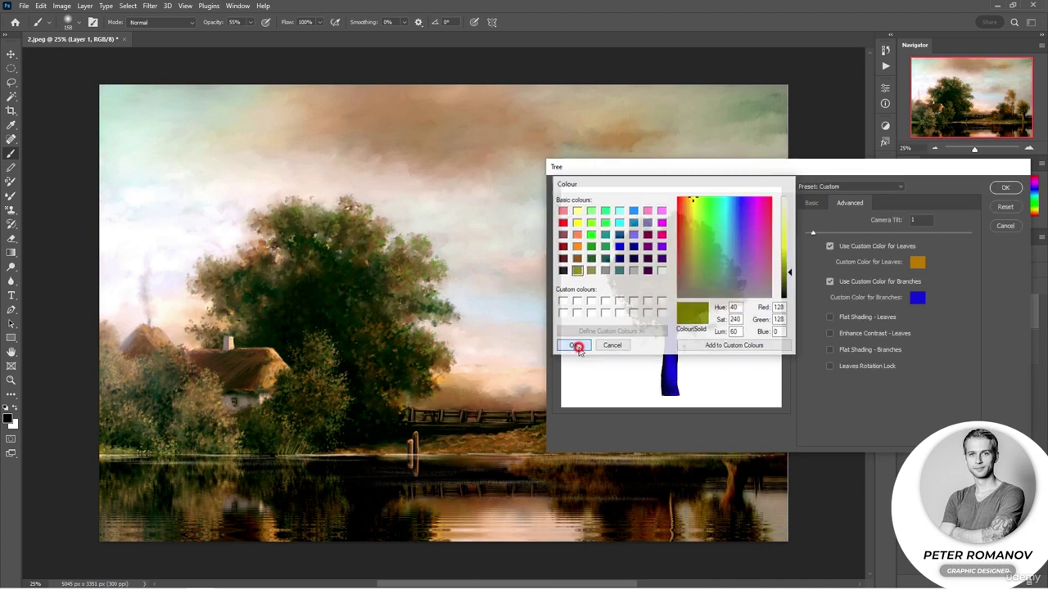
left_click(917, 298)
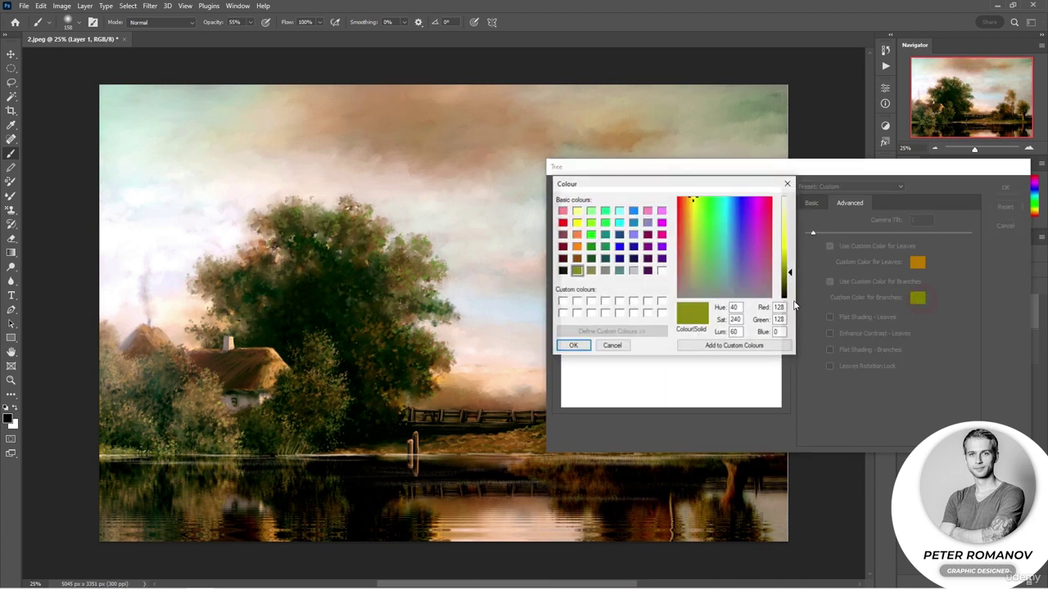
left_click(686, 273)
left_click(565, 348)
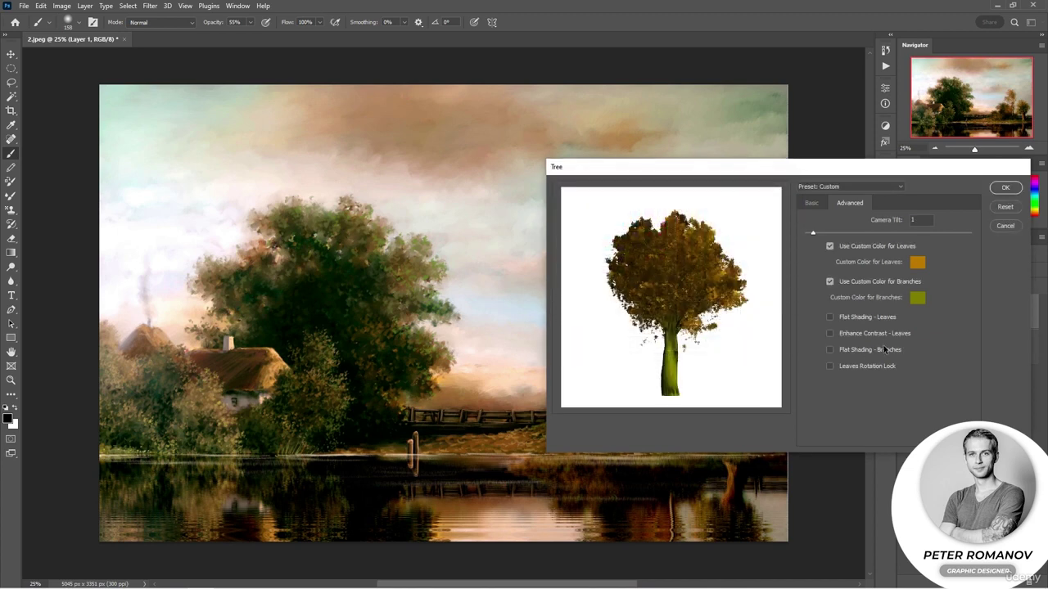
Step: Test Flat Shading - Leaves and Leaves Rotation Lock, keeping only Enhance Contrast - Leaves and Flat Shading - Branches enabled
left_click(853, 318)
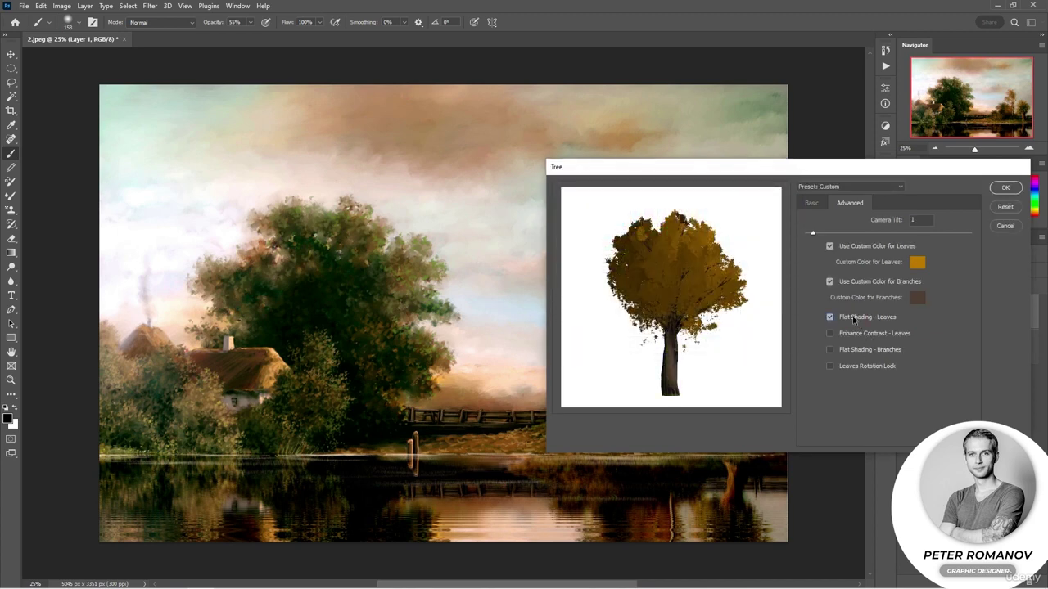
left_click(854, 318)
left_click(853, 334)
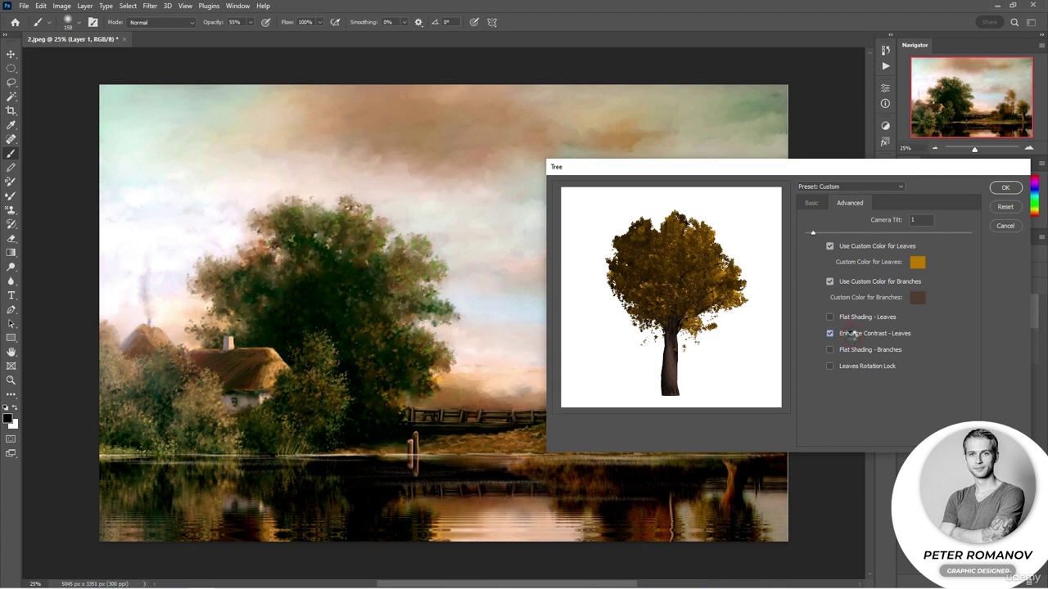
left_click(852, 335)
left_click(849, 366)
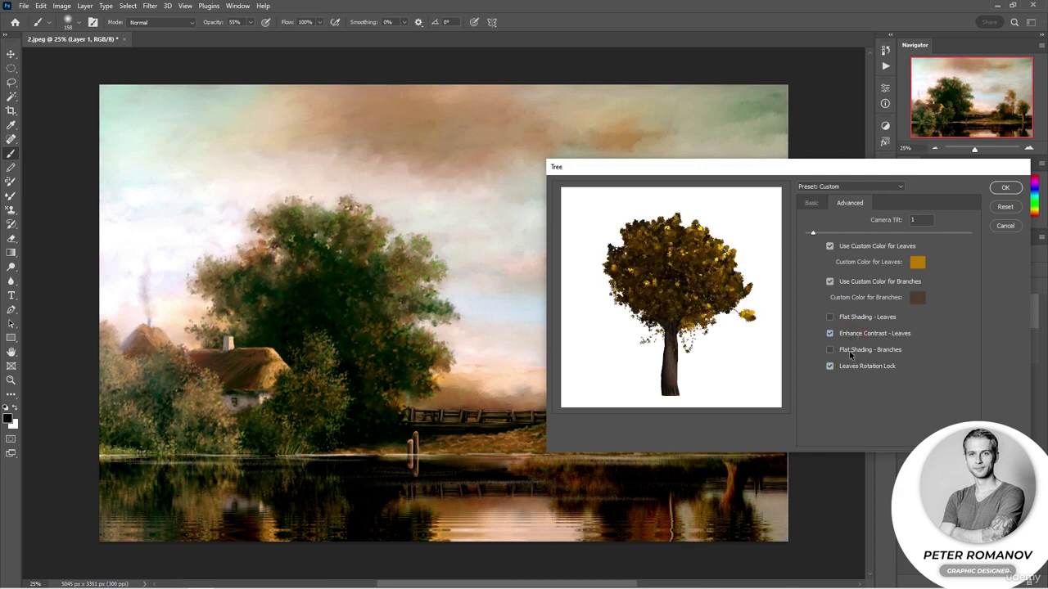
left_click(849, 352)
left_click(848, 367)
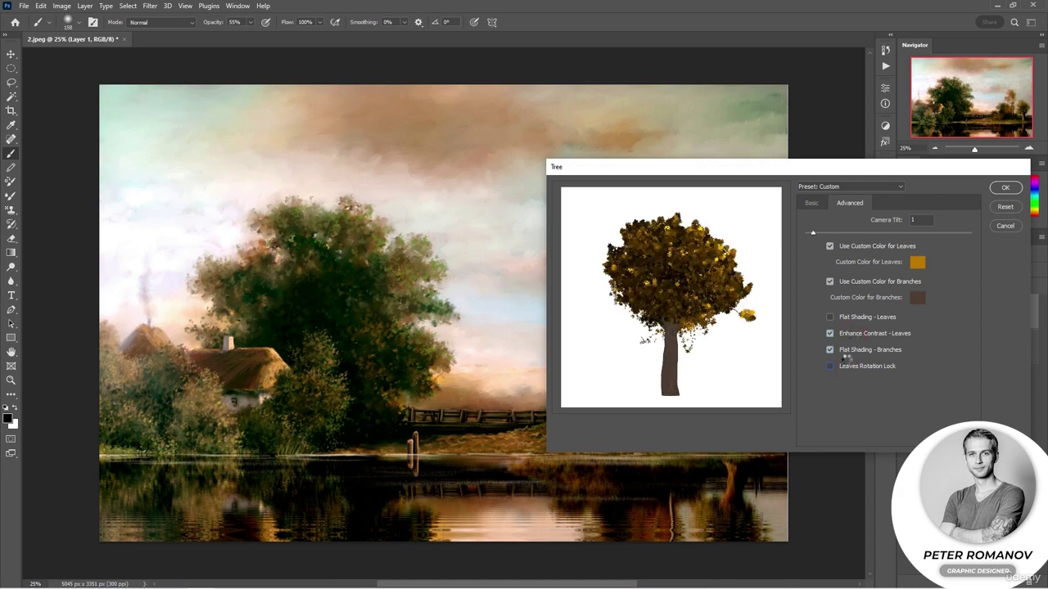
Step: Disable Flat Shading - Branches and enable Leaves Rotation Lock for the oak tree
left_click(850, 350)
left_click(851, 367)
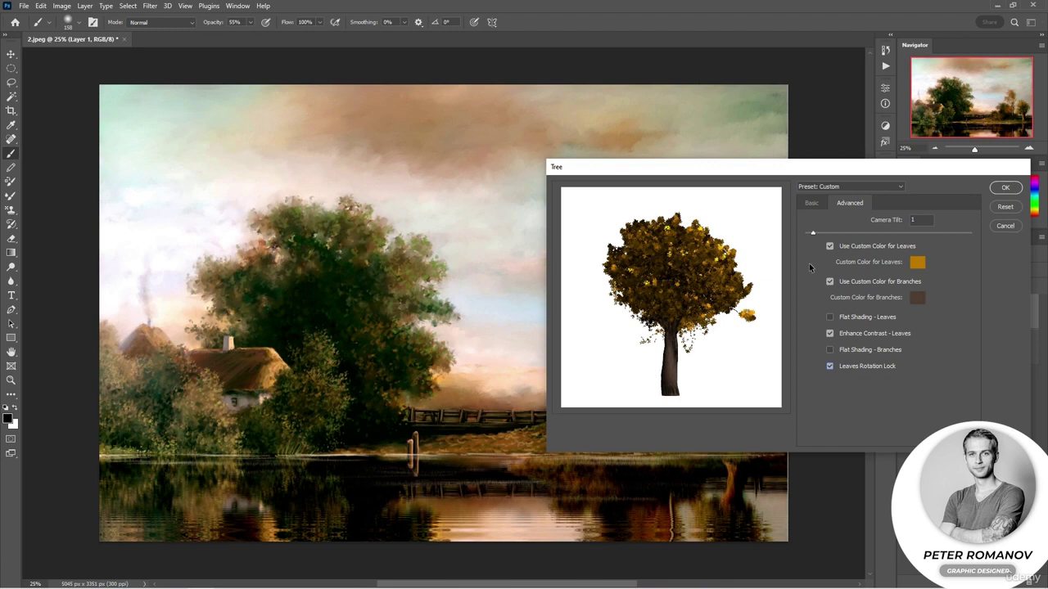
left_click(810, 203)
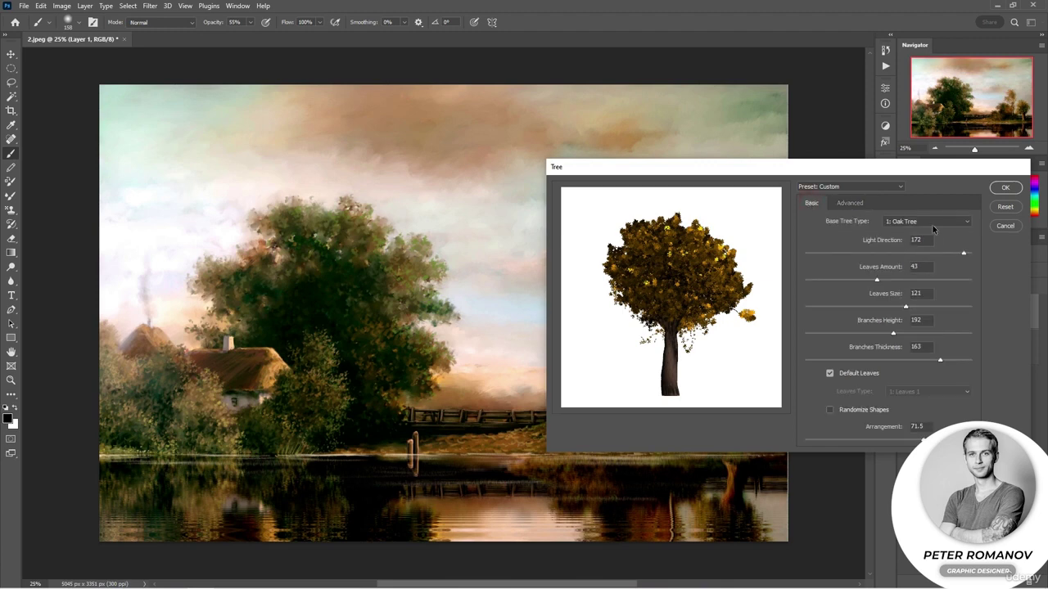
left_click_drag(905, 168, 891, 184)
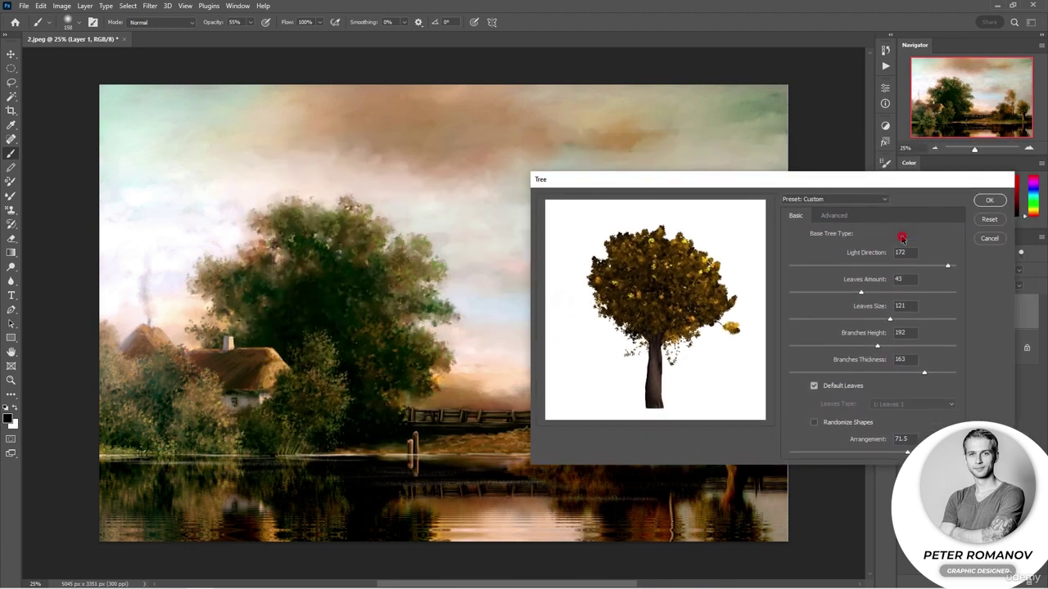
Step: Try Stylized Tree 3 and Robinia as the base tree type, and settle on 14: Willow Tree
left_click(901, 234)
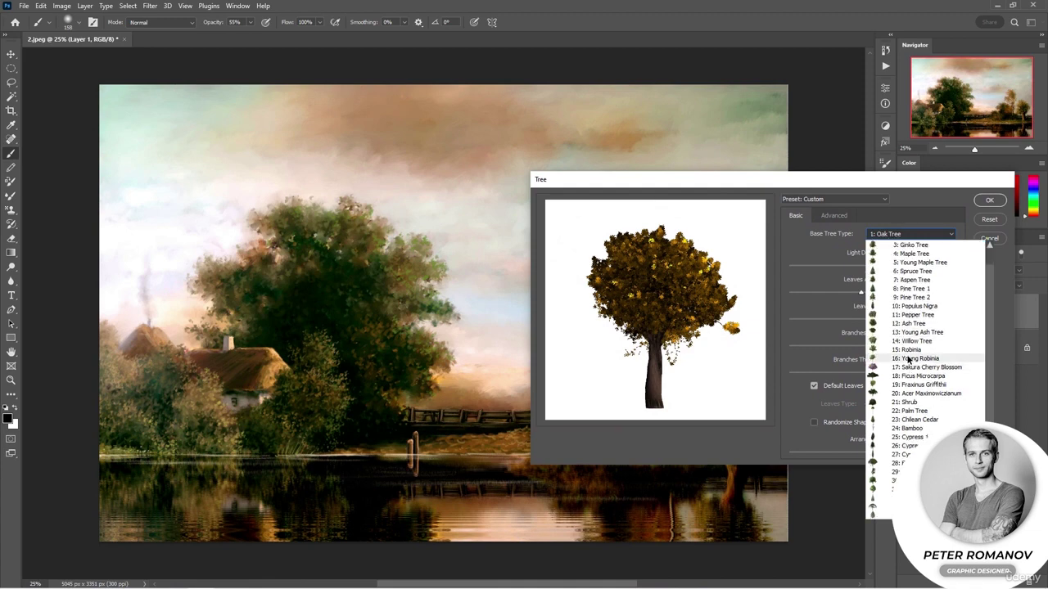
scroll(904, 385, "down", 1)
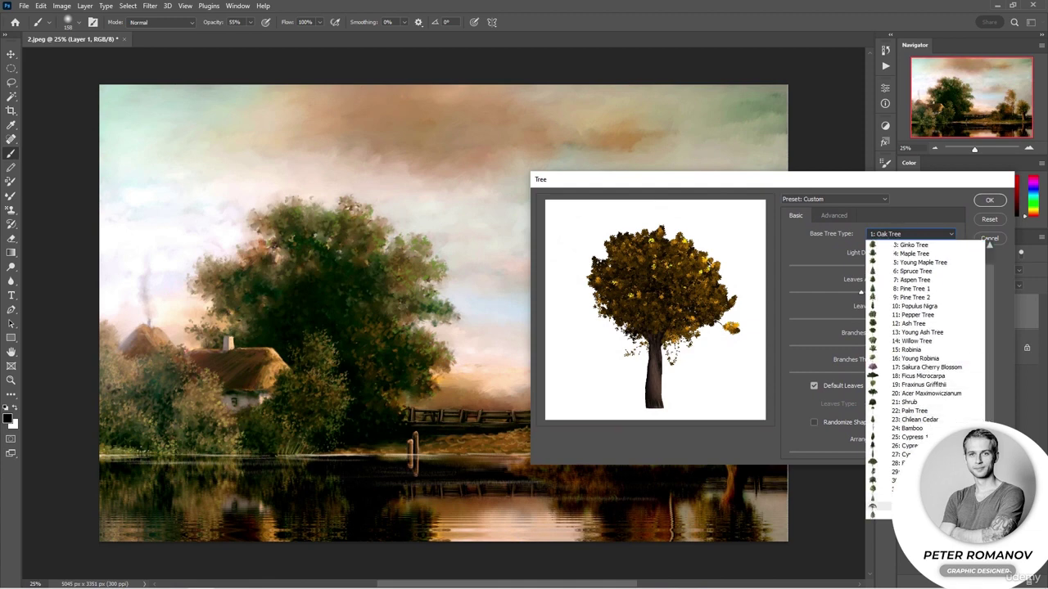
left_click(900, 507)
left_click(882, 235)
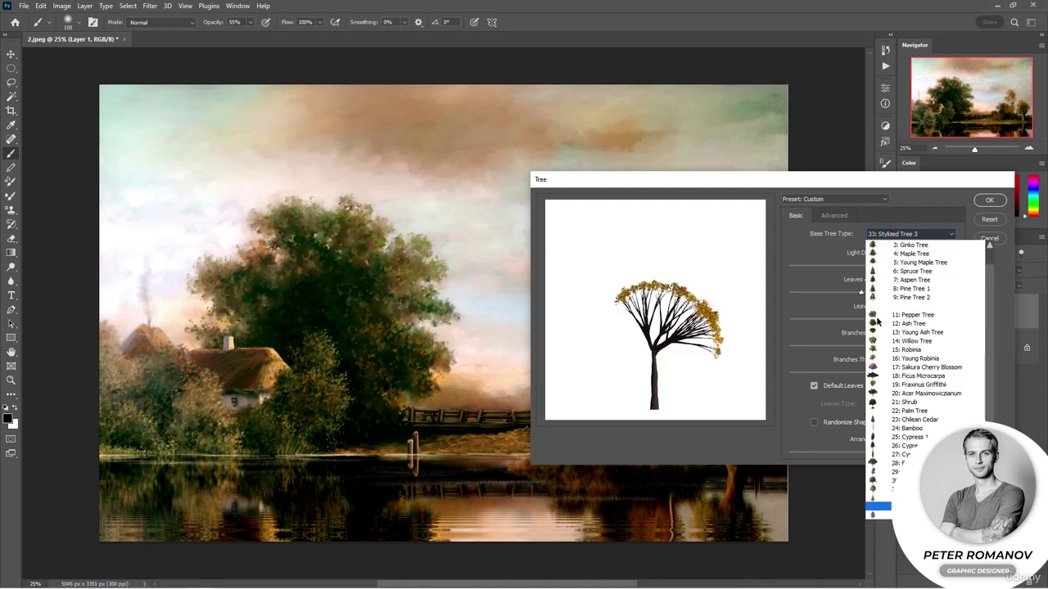
left_click(896, 353)
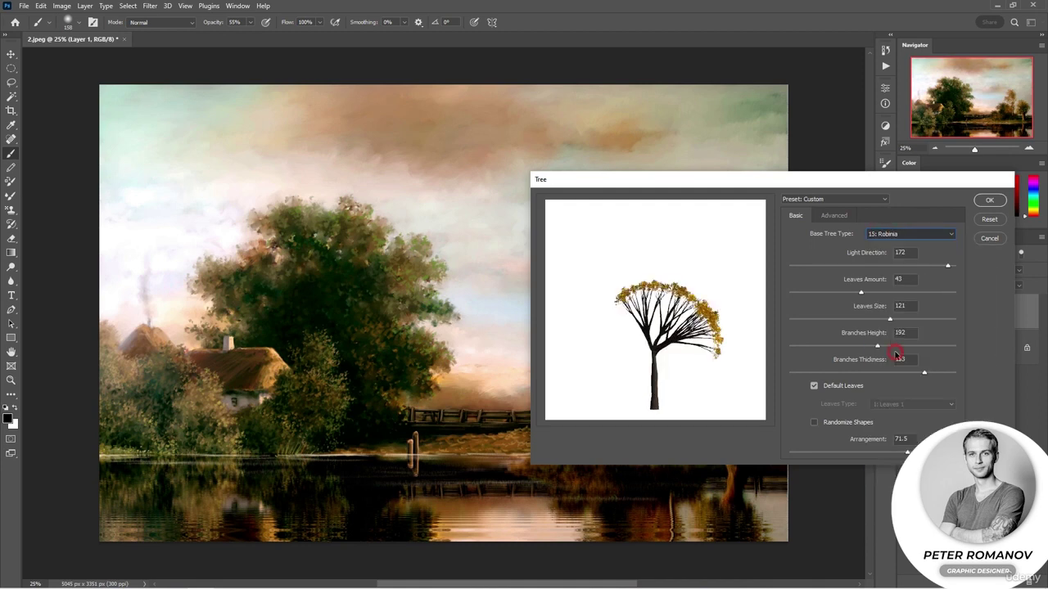
left_click(917, 239)
left_click(902, 354)
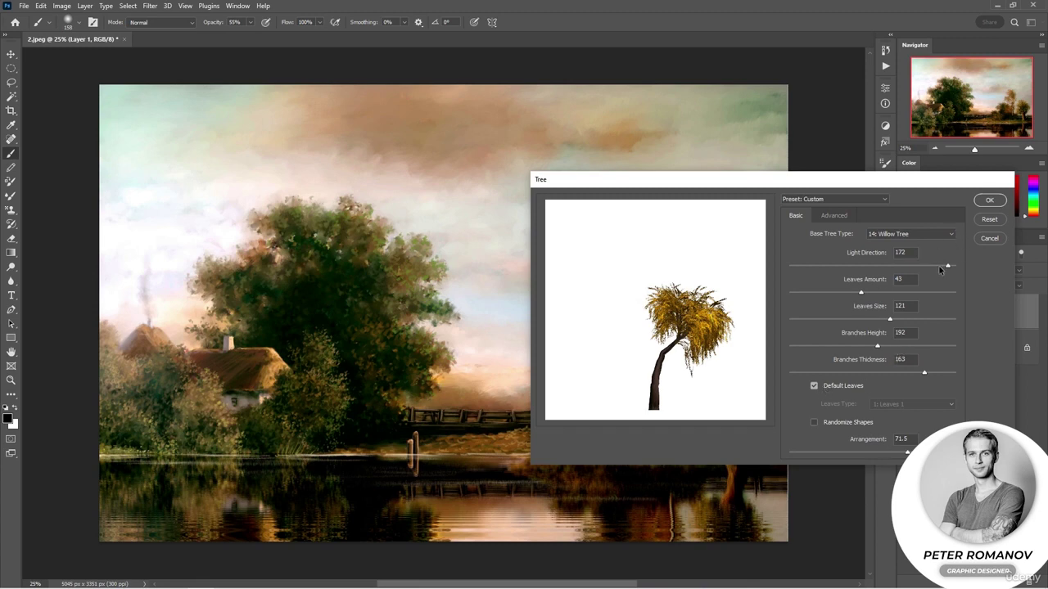
Step: Set the willow's light direction to 124, leaves amount 56, leaves size 197, branches height 122, branches thickness 142 and arrangement 7.6
left_click_drag(948, 268, 865, 269)
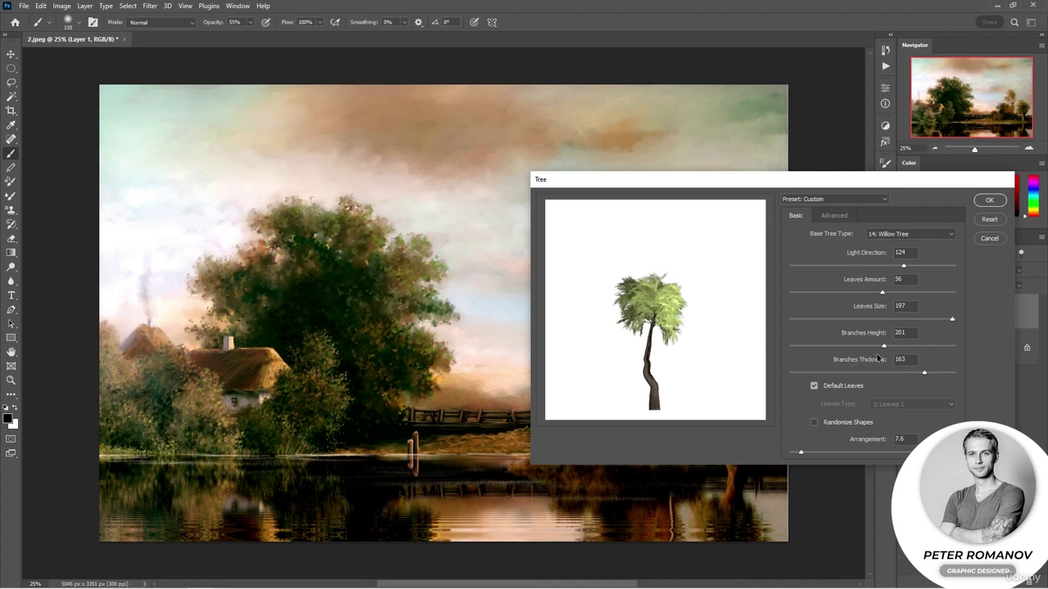
left_click_drag(884, 348, 791, 346)
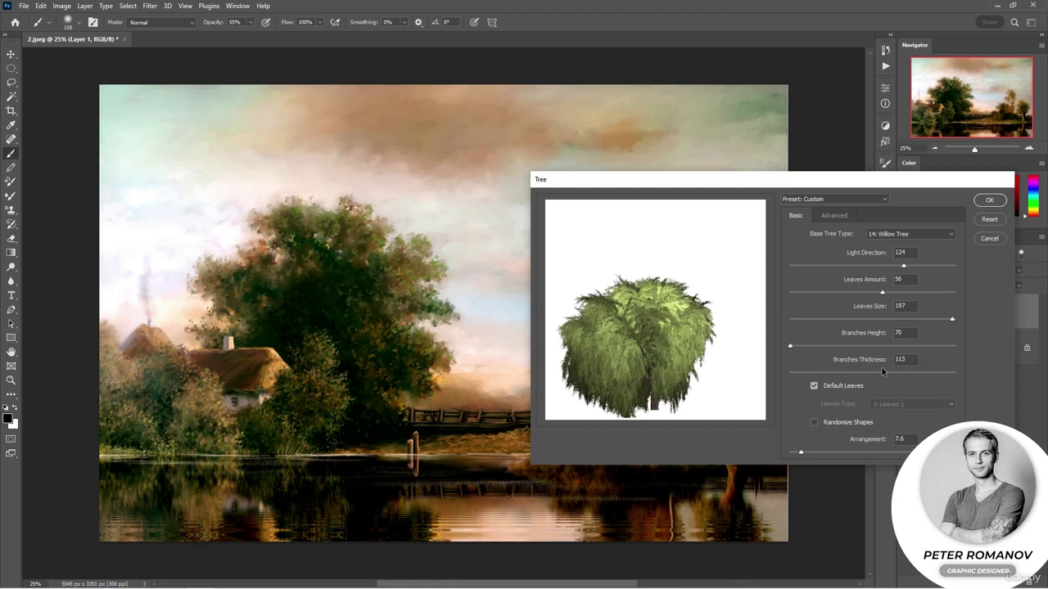
left_click_drag(881, 374, 905, 375)
left_click_drag(790, 347, 803, 348)
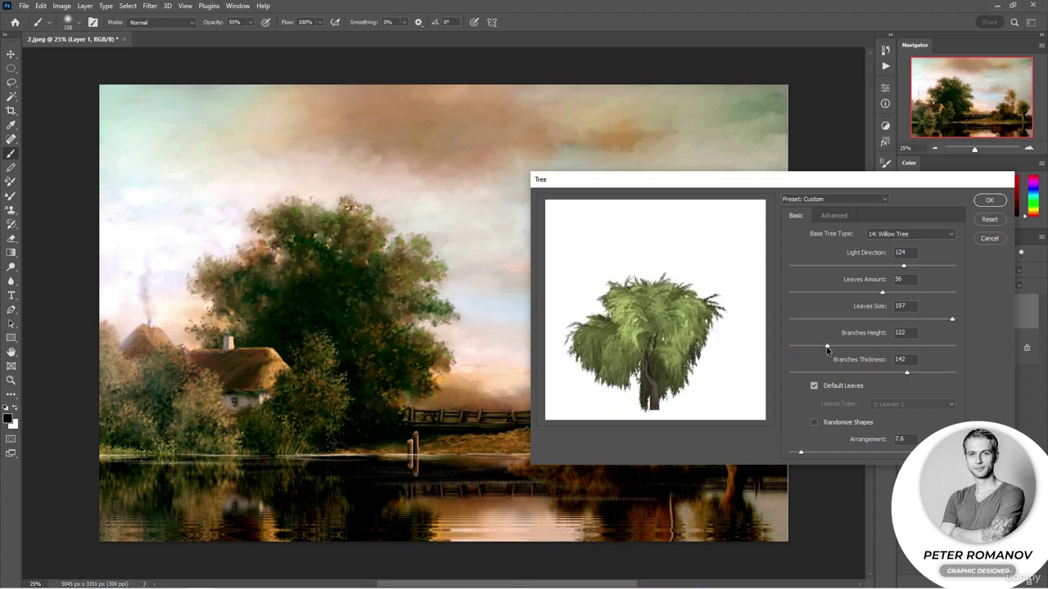
Step: Increase the willow's camera tilt and render the tree onto Layer 1
left_click(825, 217)
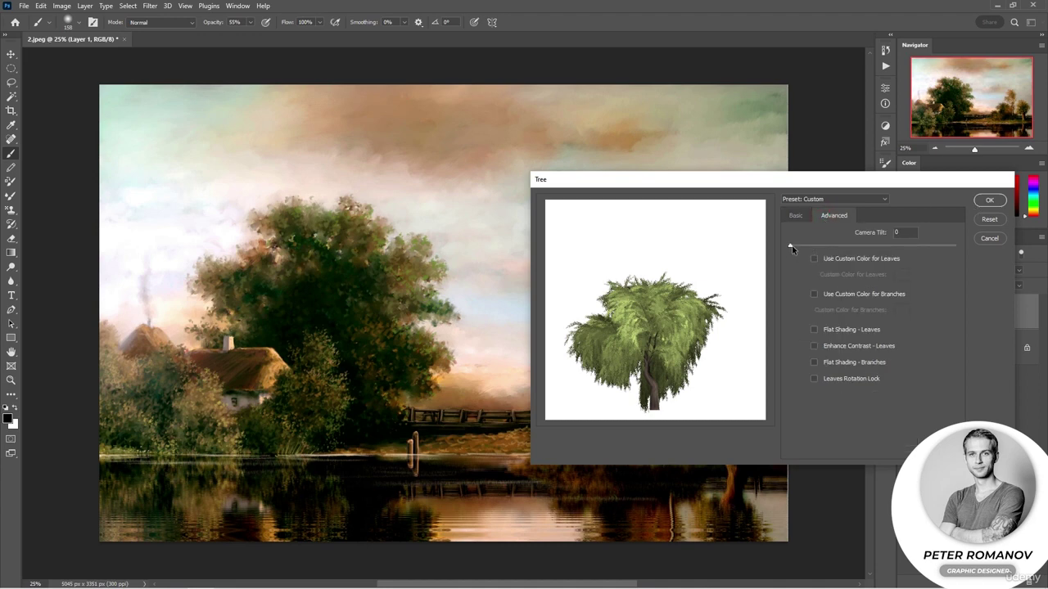
left_click_drag(792, 249, 844, 248)
left_click(980, 204)
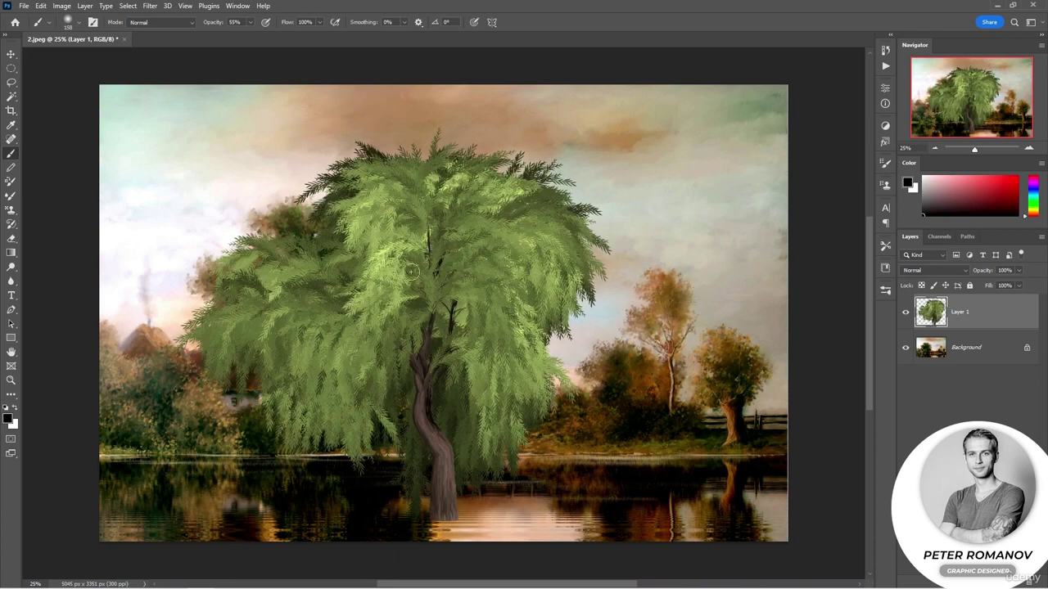
Step: Scale the willow down to about 45% and place it on the riverbank between the large tree and the autumn trees
key("v")
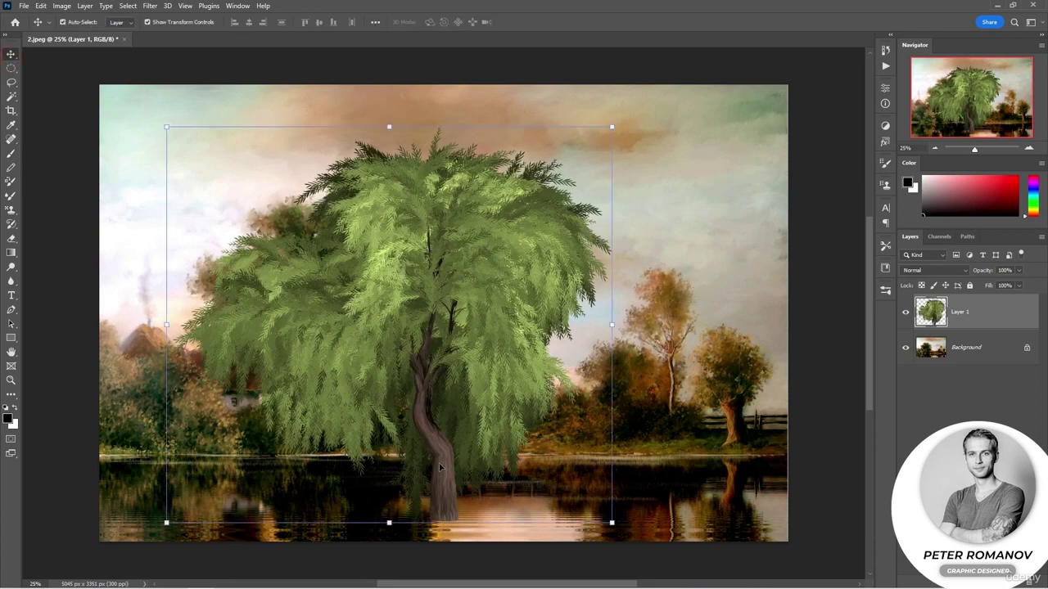
left_click_drag(440, 469, 567, 417)
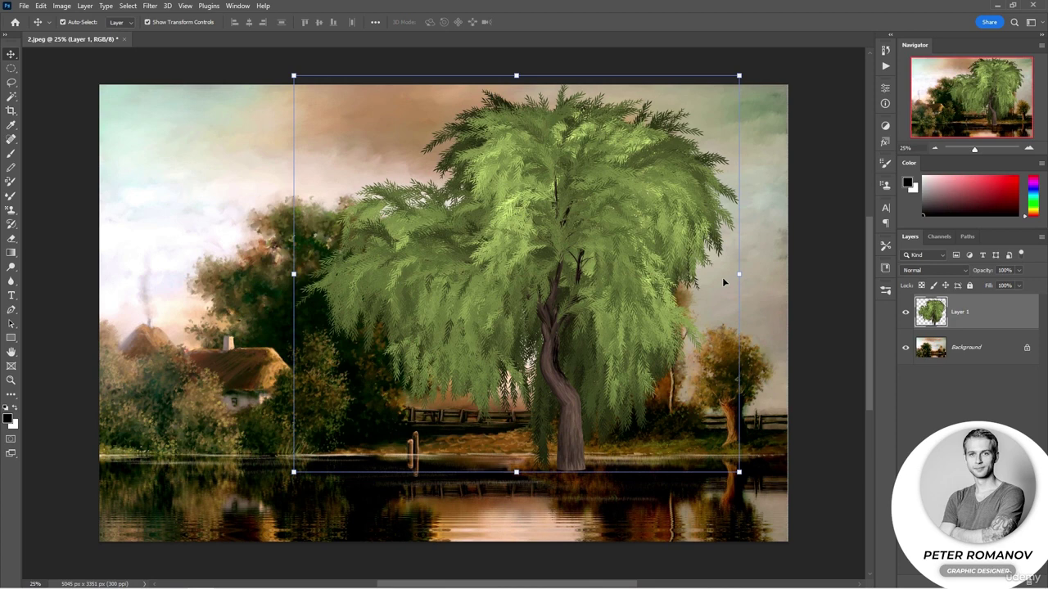
left_click_drag(738, 273, 568, 275)
left_click_drag(495, 322, 689, 387)
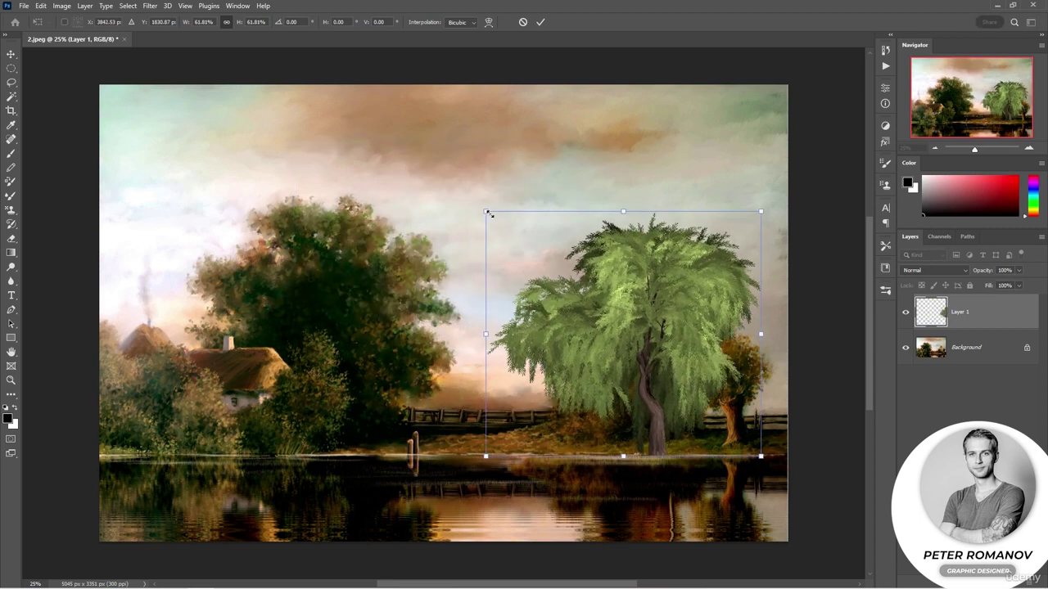
left_click_drag(487, 213, 557, 280)
left_click_drag(681, 432, 559, 431)
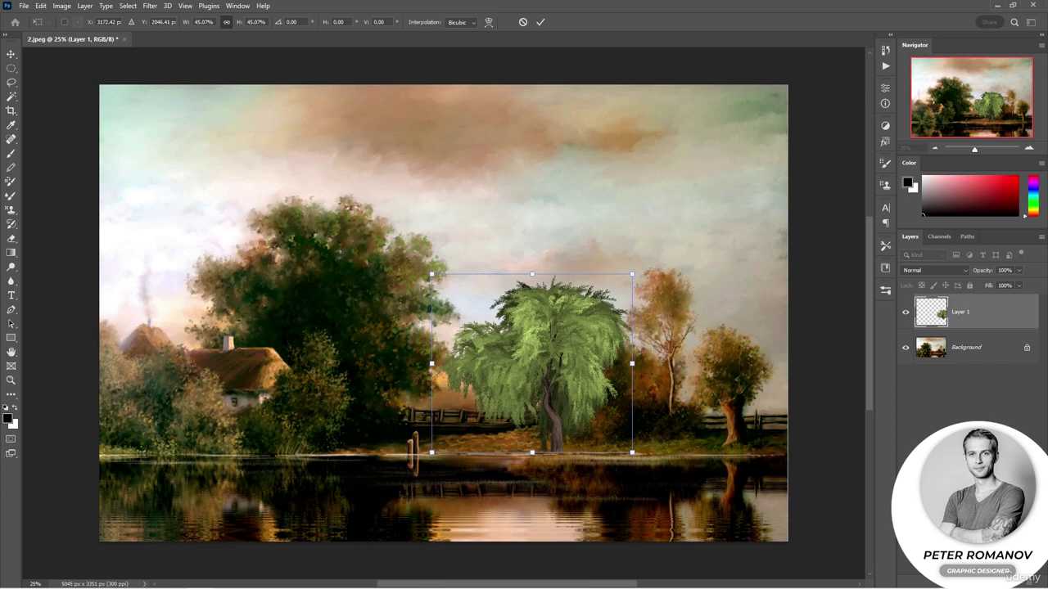
key("Return")
Step: Add a new layer and prepare a 464 px Soft Round brush with a dark green sampled from the large tree
key("ctrl+shift+alt+n")
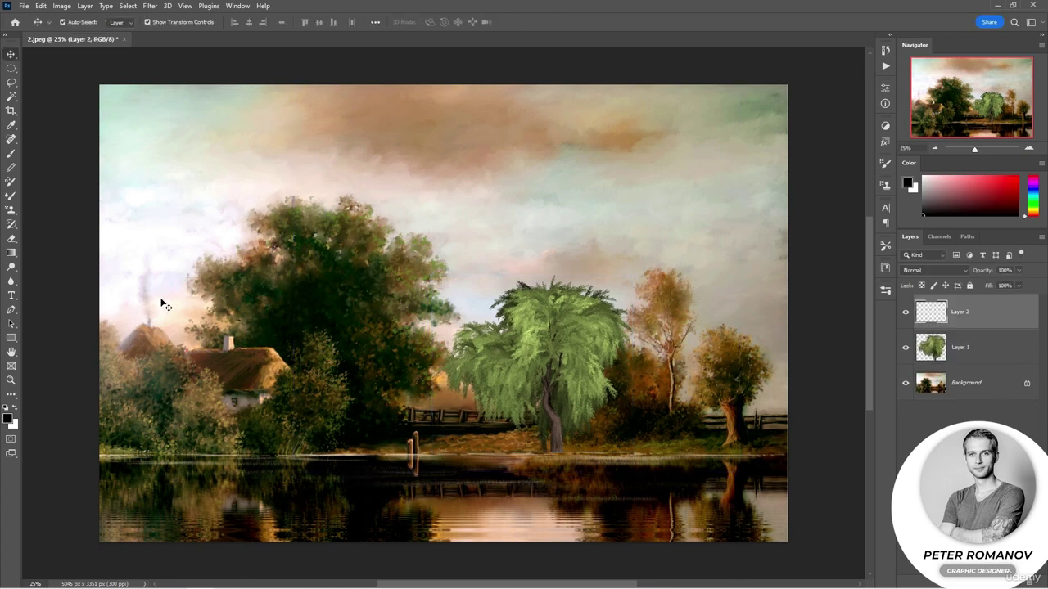
left_click(11, 153)
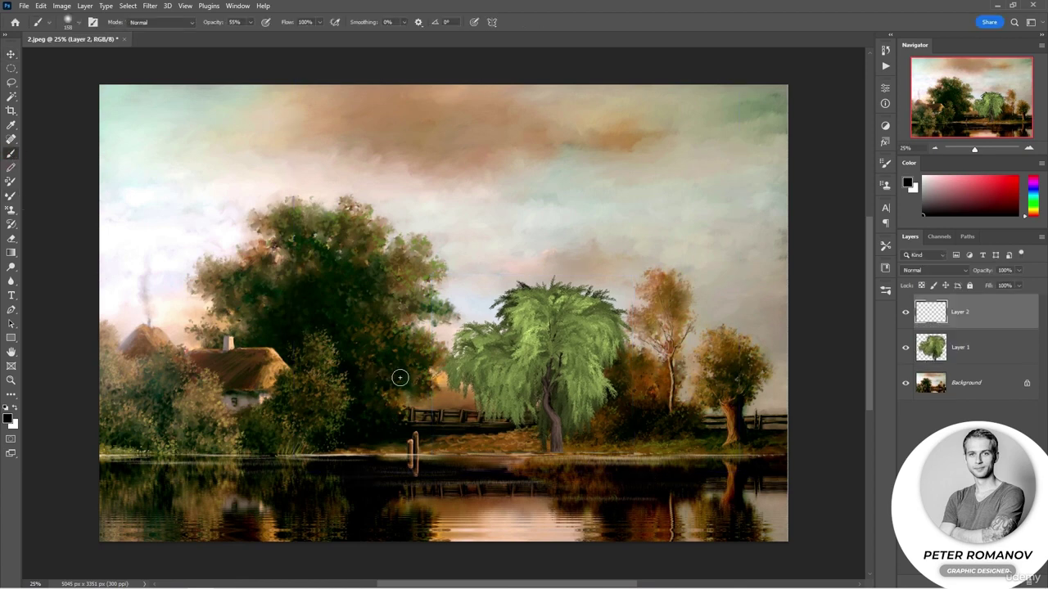
left_click(246, 280, "alt")
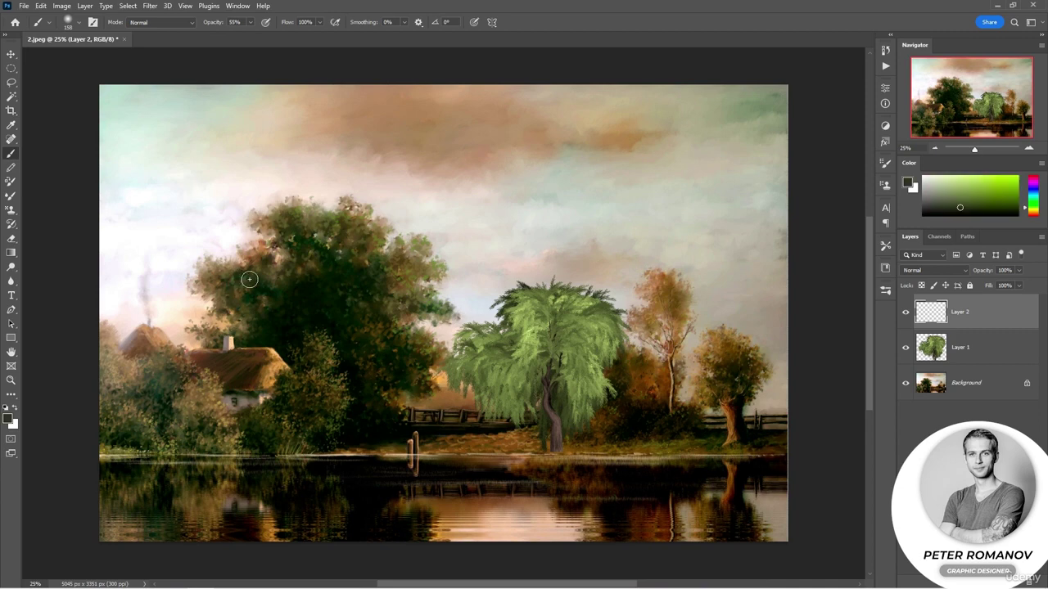
right_click(428, 296)
left_click_drag(553, 322, 547, 320)
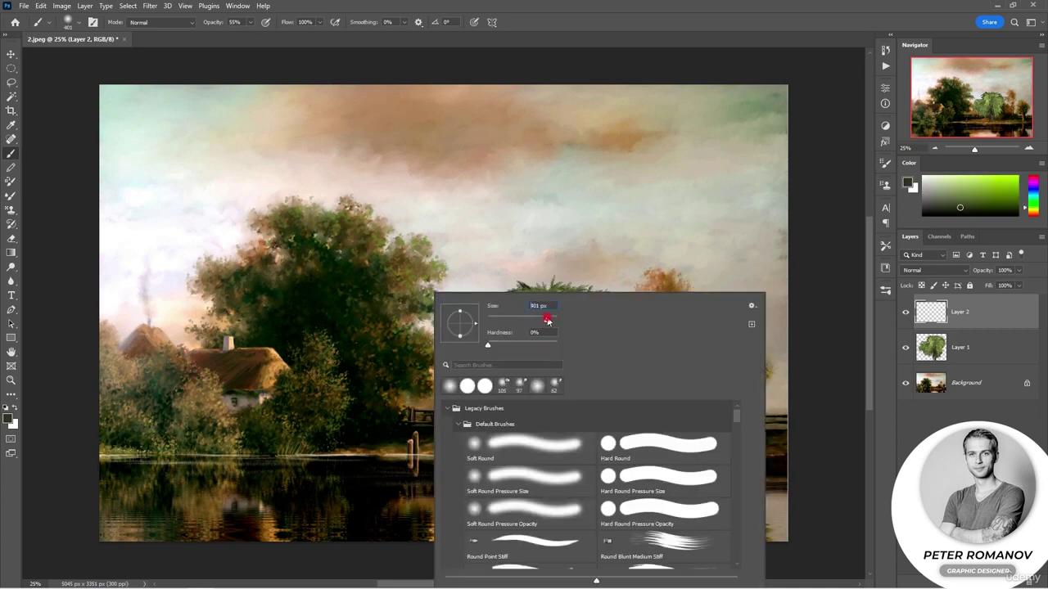
left_click(501, 438)
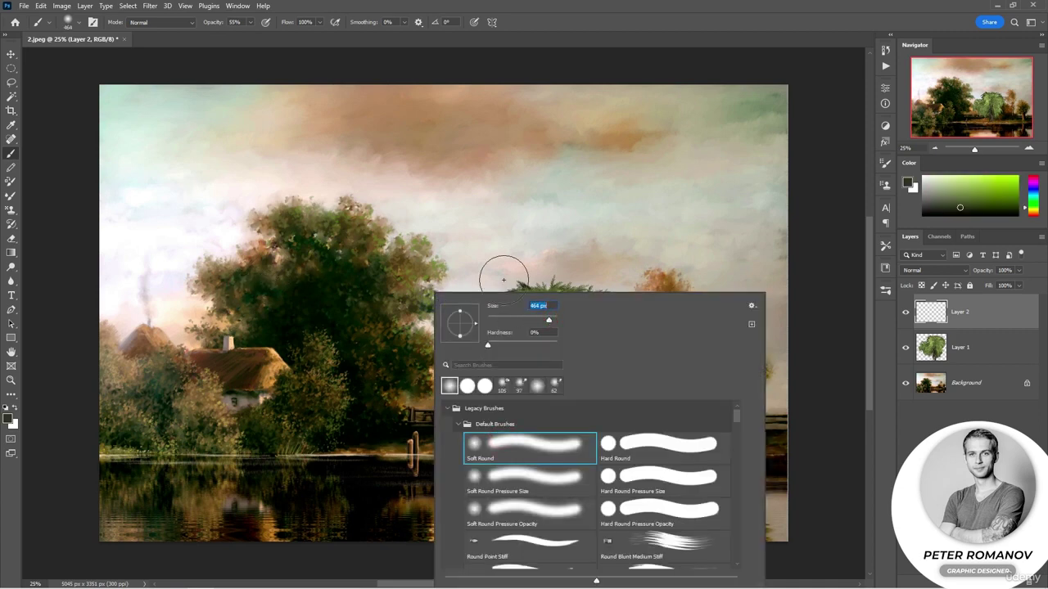
left_click(807, 374)
Step: Set the blend mode of Layer 2 to Multiply
left_click(961, 318, "ctrl")
left_click(961, 319)
left_click(933, 270)
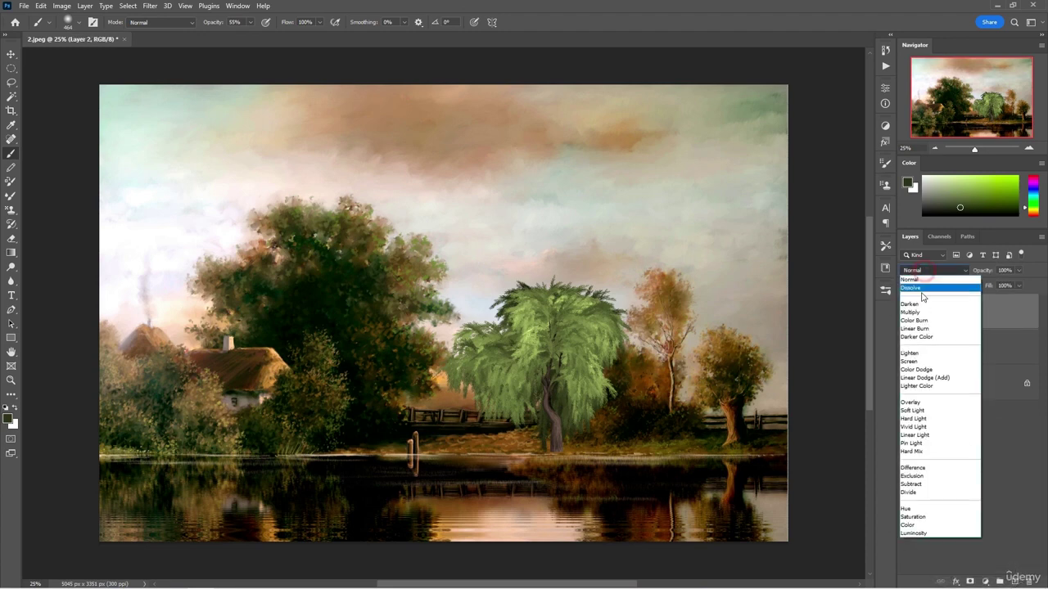
left_click(925, 304)
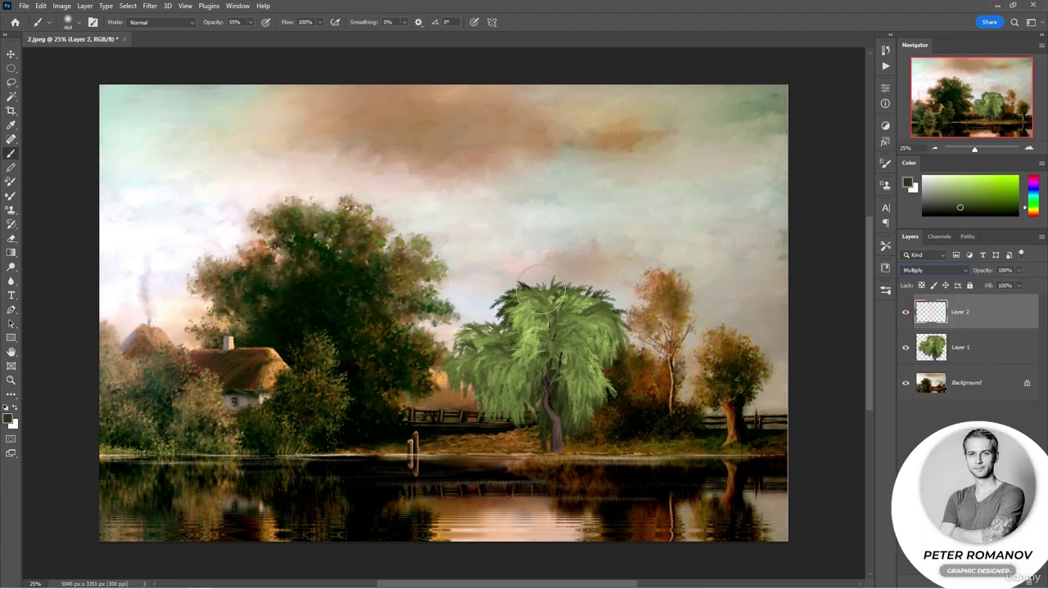
Step: Undo a test stroke at the willow's crown and paint dark green shading over its foliage and trunk
left_click_drag(548, 277, 550, 258)
key("ctrl+z")
mouse_move(609, 373)
left_mouse_down()
mouse_move(595, 320)
mouse_move(530, 297)
mouse_move(585, 389)
mouse_move(571, 418)
mouse_move(586, 394)
mouse_move(586, 341)
mouse_move(511, 335)
mouse_move(531, 381)
mouse_move(508, 367)
mouse_move(502, 402)
mouse_move(496, 363)
mouse_move(537, 408)
mouse_move(563, 434)
left_mouse_up()
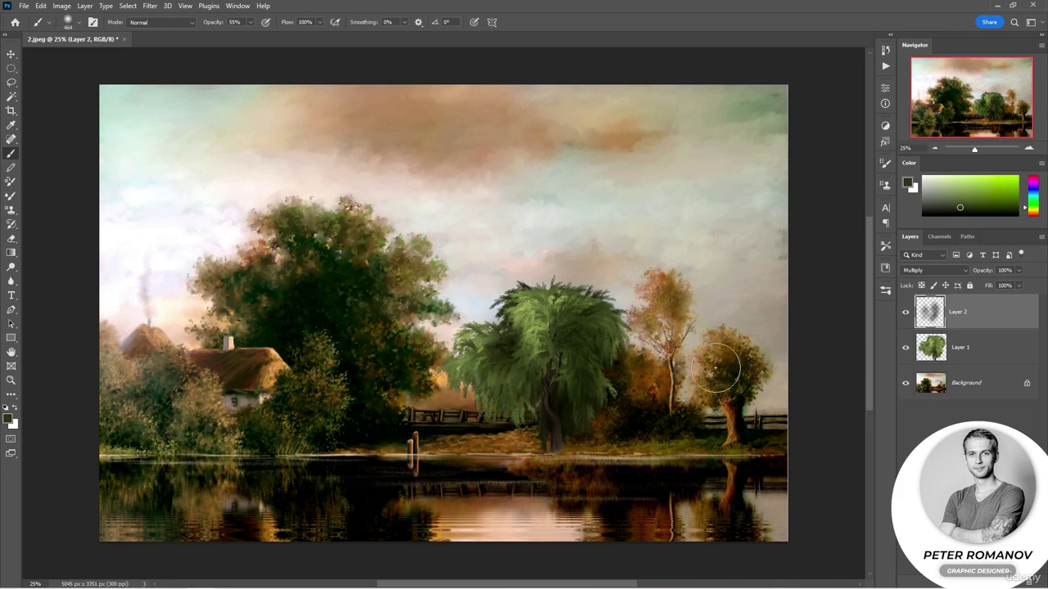
Step: Reduce the brush to about 196 px and darken the willow's trunk with dark and golden browns sampled around the neighbouring tree's trunk
right_click(556, 381)
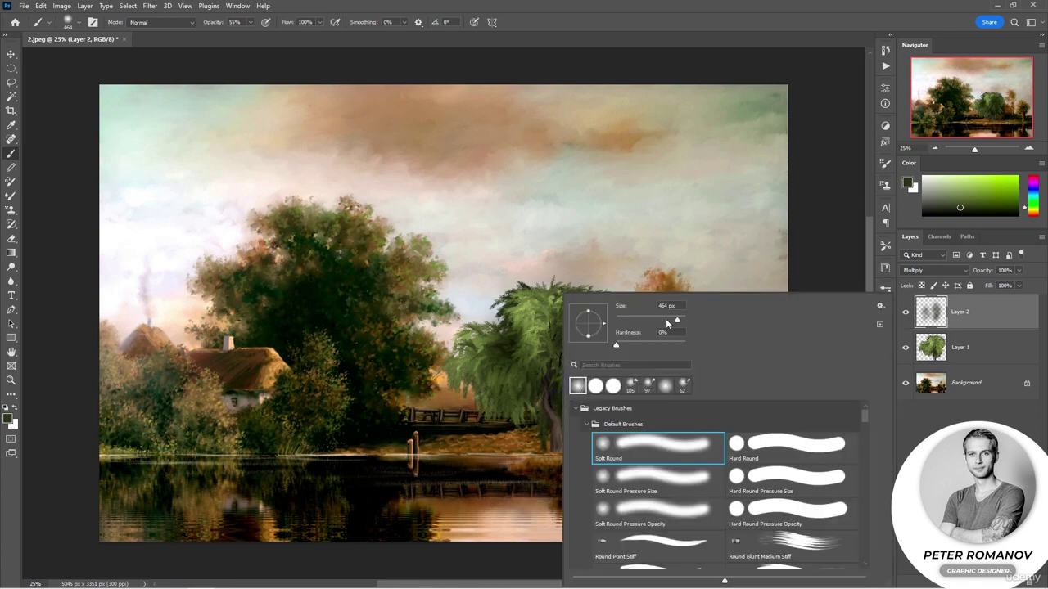
left_click_drag(676, 320, 667, 320)
key("Return")
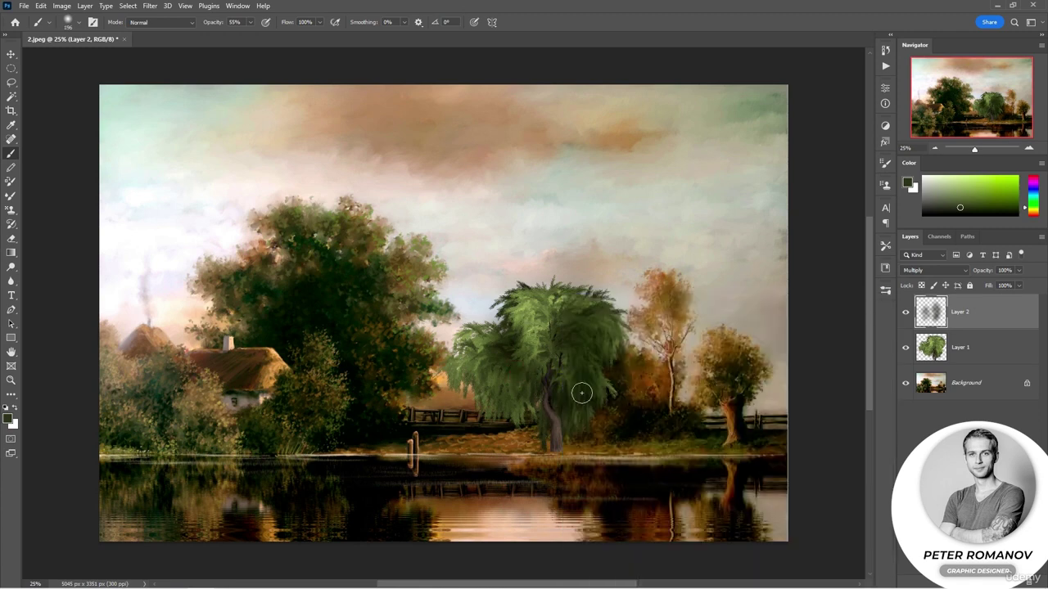
left_click(740, 415, "alt")
left_click(553, 400)
left_click_drag(553, 399, 567, 440)
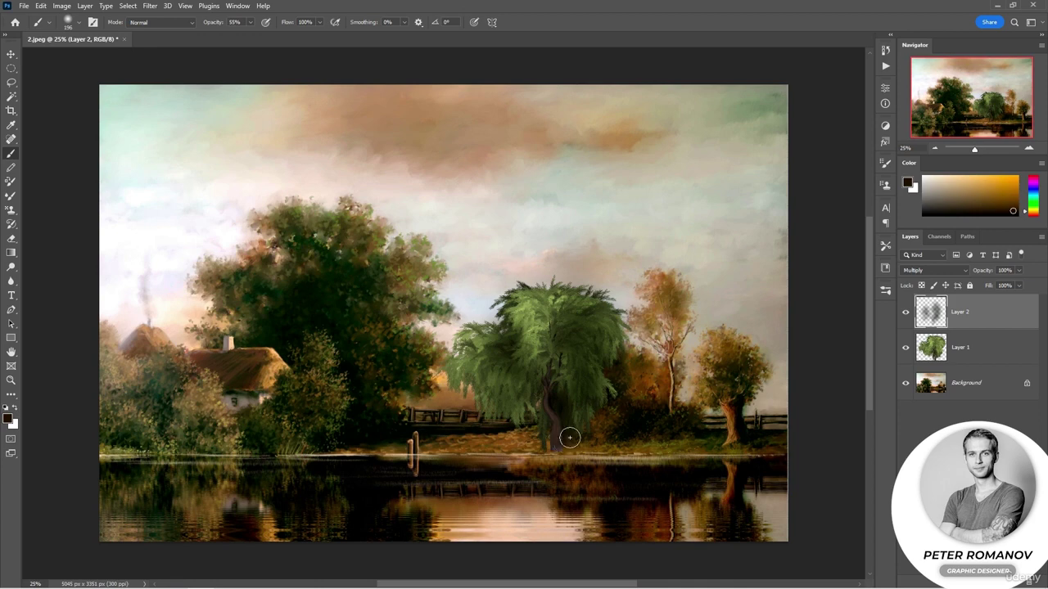
left_click(731, 420, "alt")
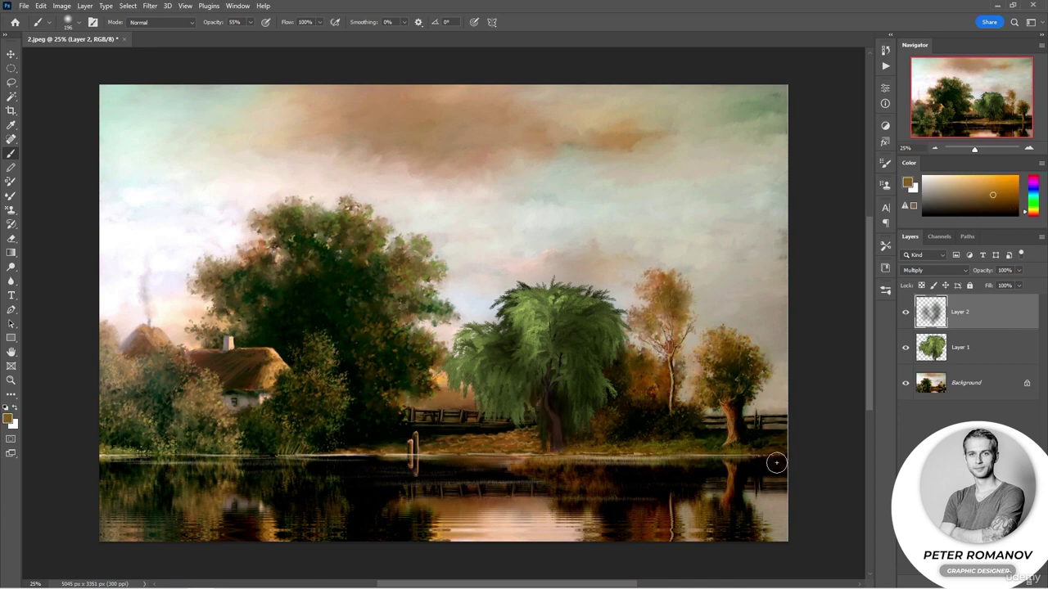
mouse_move(554, 447)
left_mouse_down()
mouse_move(524, 451)
mouse_move(576, 449)
mouse_move(509, 446)
mouse_move(590, 445)
mouse_move(554, 445)
left_mouse_up()
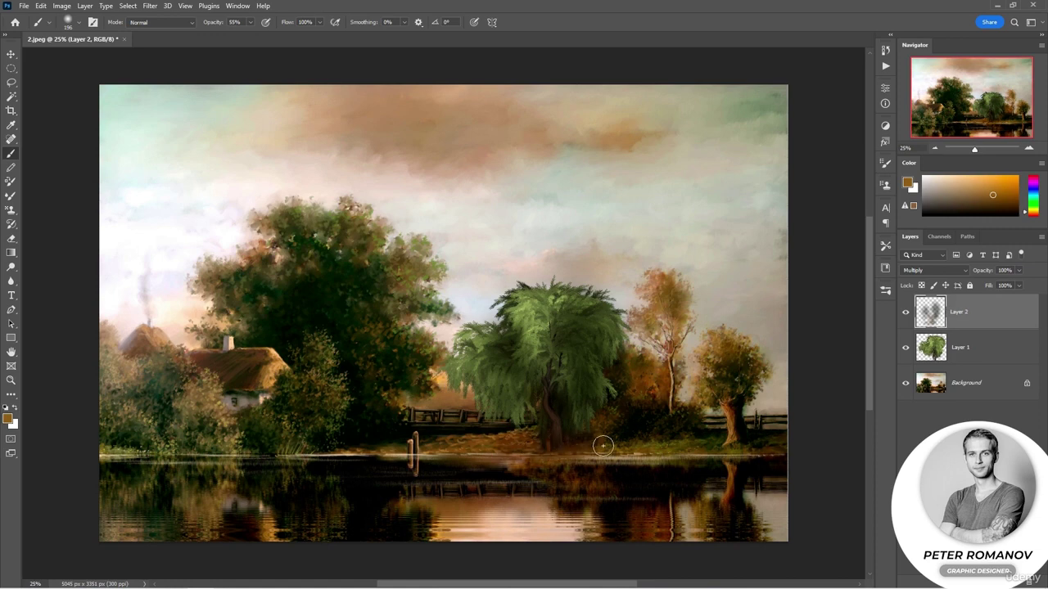
Step: Sample a dark brown from the water and shade the willow's inner foliage, the ground and the water beneath it, undoing the last crown stroke
left_click(600, 507, "alt")
mouse_move(537, 444)
left_mouse_down()
mouse_move(578, 454)
mouse_move(512, 448)
mouse_move(548, 458)
mouse_move(540, 461)
mouse_move(564, 481)
mouse_move(556, 488)
mouse_move(581, 496)
left_mouse_up()
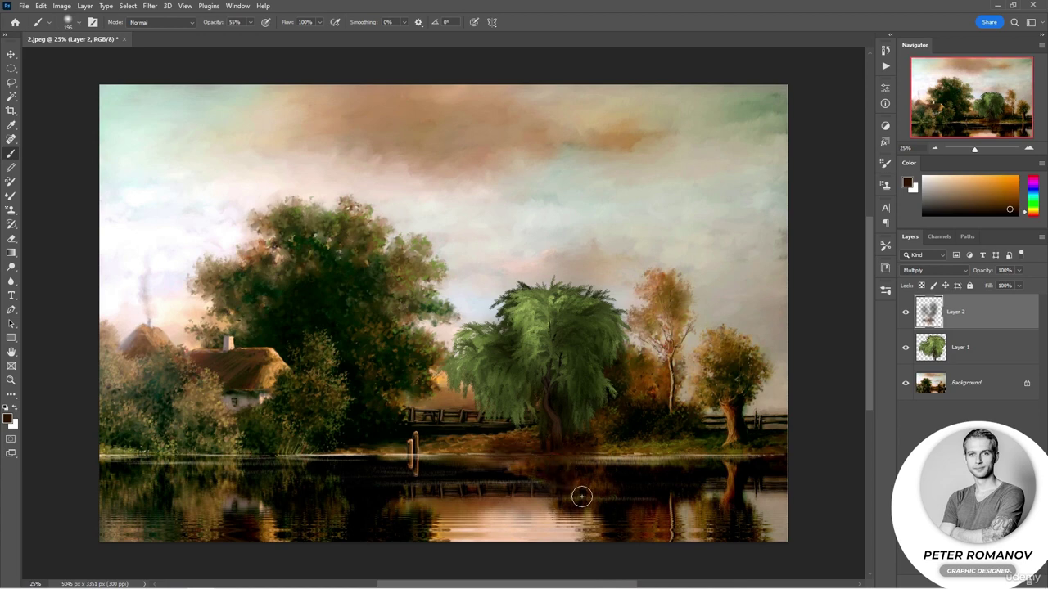
mouse_move(544, 346)
left_mouse_down()
mouse_move(542, 319)
mouse_move(550, 353)
left_mouse_up()
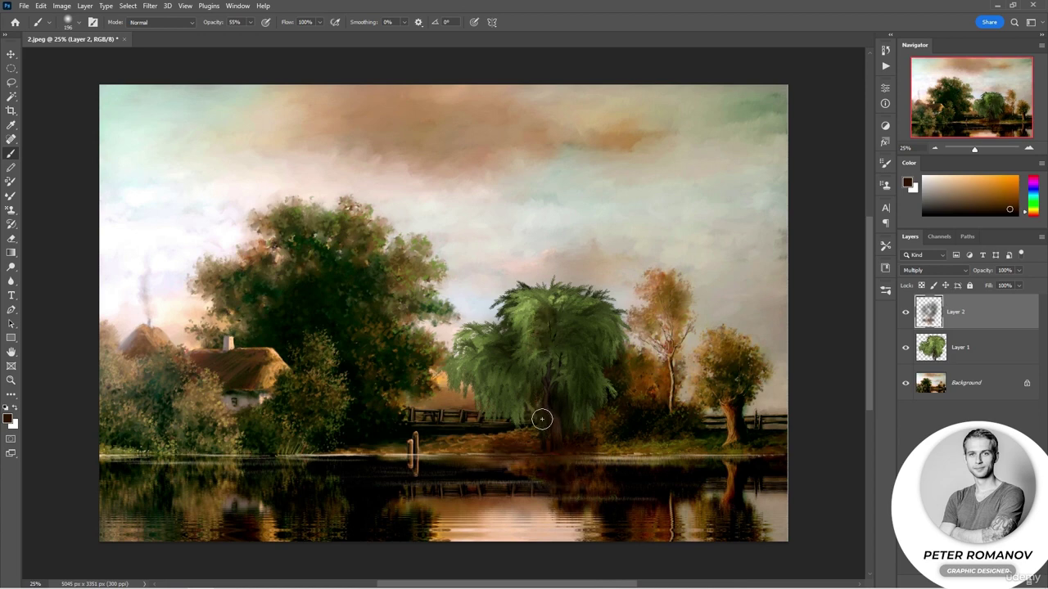
mouse_move(542, 419)
left_mouse_down()
mouse_move(571, 484)
mouse_move(566, 475)
mouse_move(546, 490)
mouse_move(577, 486)
left_mouse_up()
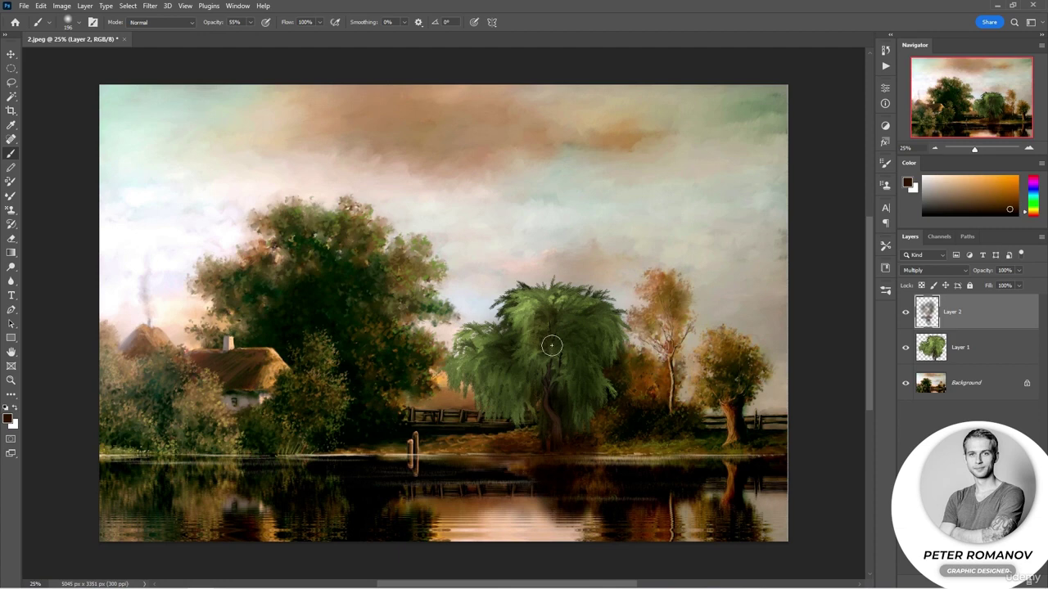
mouse_move(577, 309)
left_mouse_down()
mouse_move(507, 304)
mouse_move(528, 321)
left_mouse_up()
key("ctrl+z")
Step: Stamp all visible layers into a new layer, apply Difference Clouds to it and set its opacity to 26%
key("ctrl+shift+alt+e")
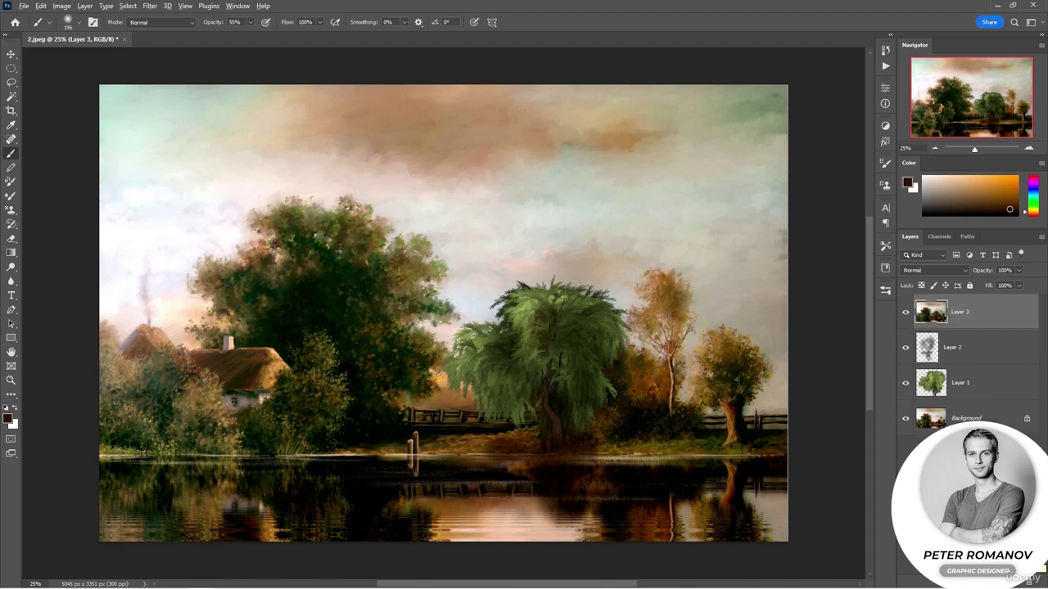
left_click(150, 6)
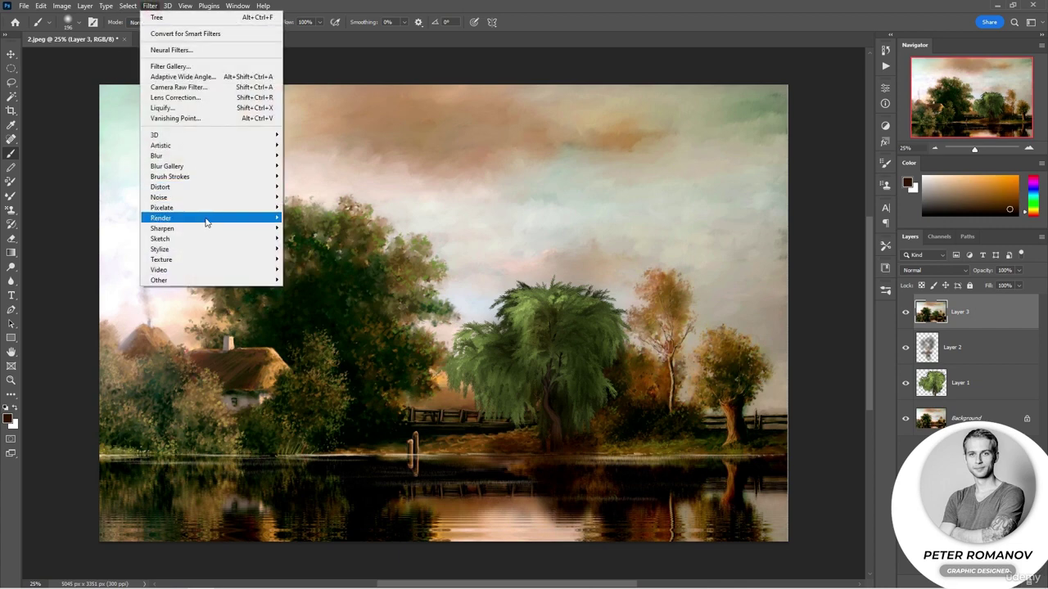
mouse_move(209, 222)
left_click(319, 264)
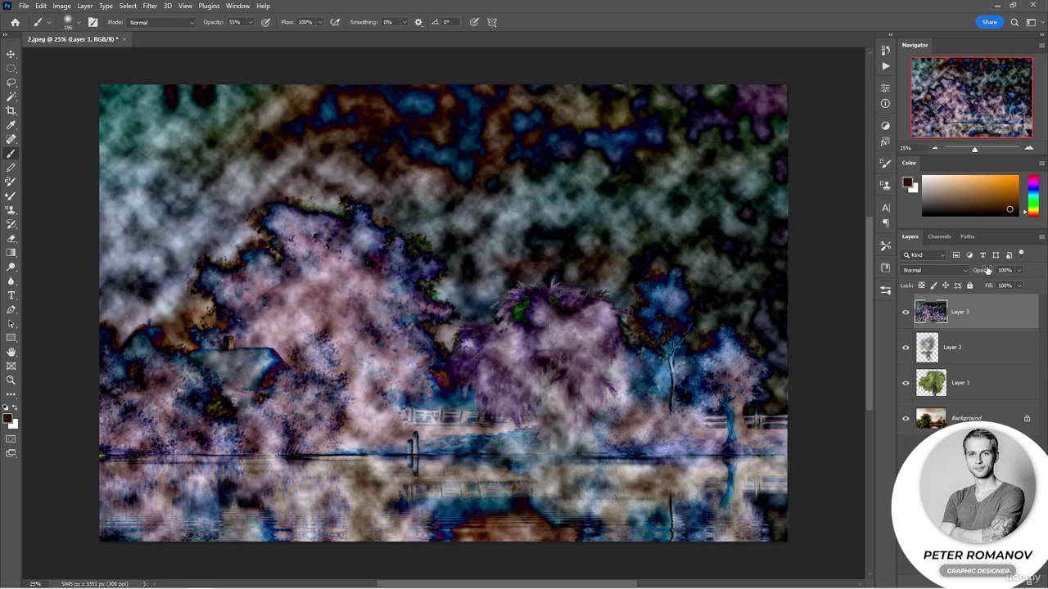
mouse_move(994, 271)
left_mouse_down()
mouse_move(970, 272)
mouse_move(980, 274)
left_mouse_up()
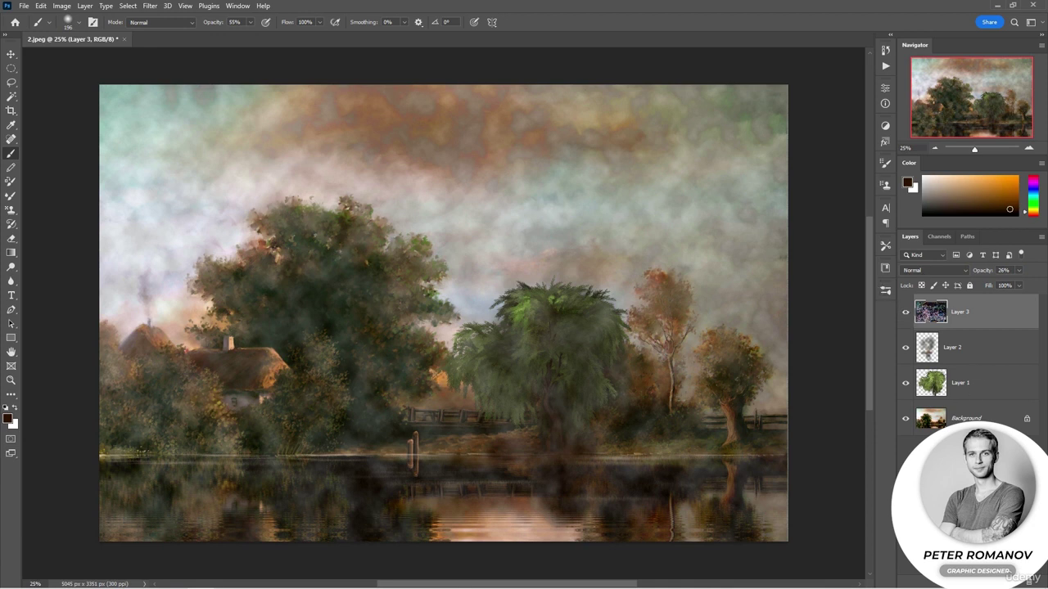
Step: Add a layer mask, paint the clouds off the central trees with a black Soft Round brush of 1102 px, and set layer opacity to 37%
left_click(987, 578)
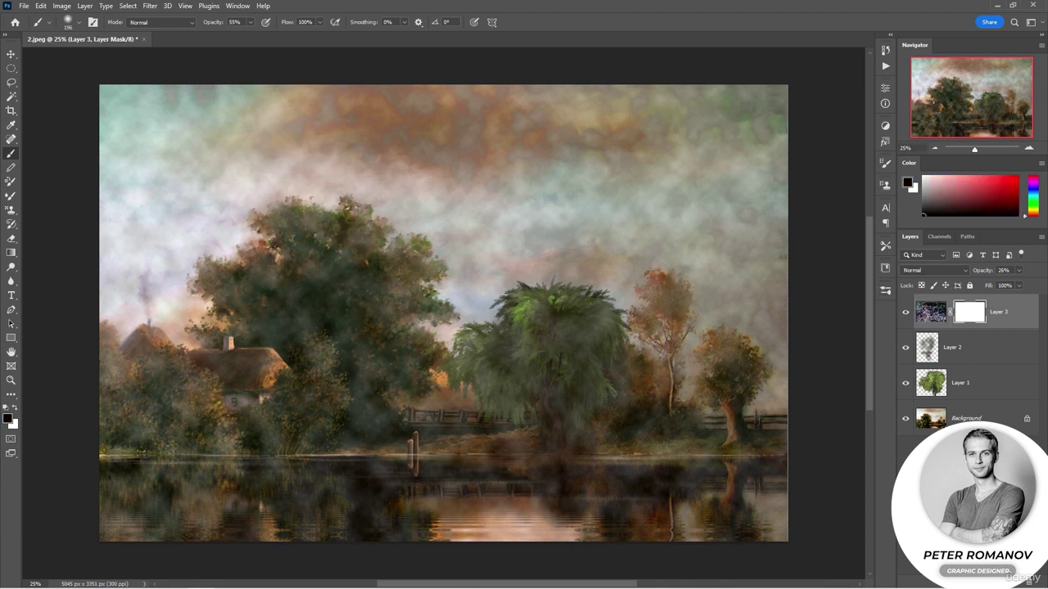
right_click(347, 262)
left_click_drag(473, 295, 474, 295)
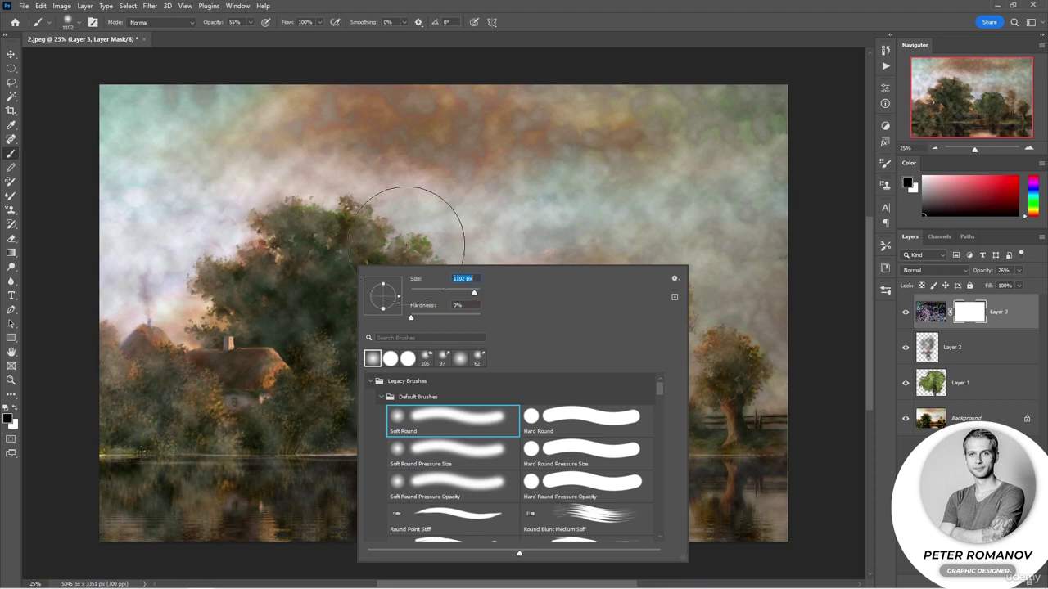
left_click(402, 215)
mouse_move(402, 215)
left_mouse_down()
mouse_move(267, 276)
mouse_move(279, 358)
mouse_move(515, 461)
mouse_move(654, 408)
left_mouse_up()
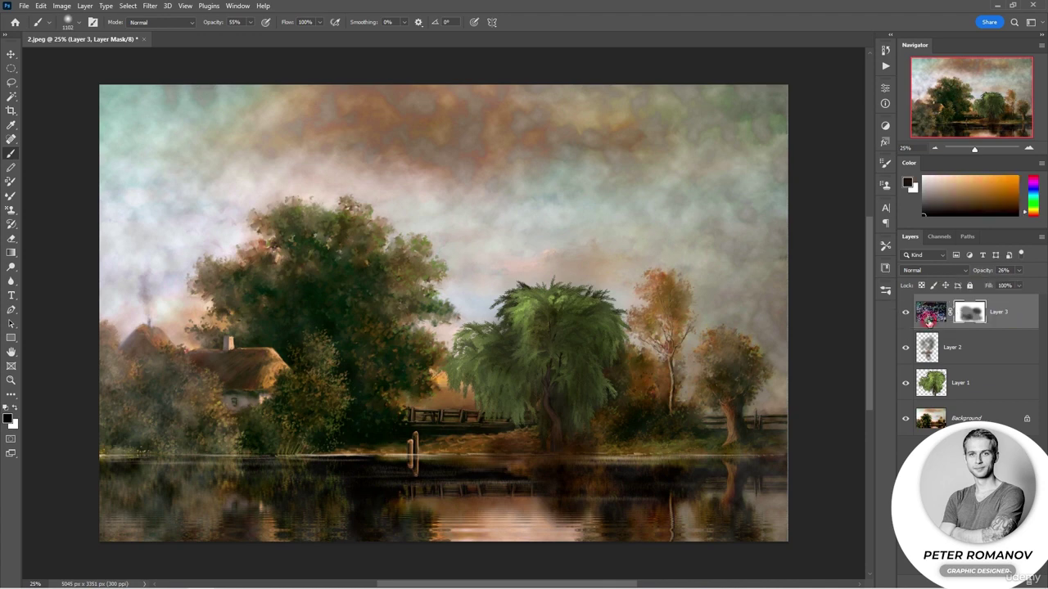
left_click(931, 312)
left_click_drag(981, 271, 991, 274)
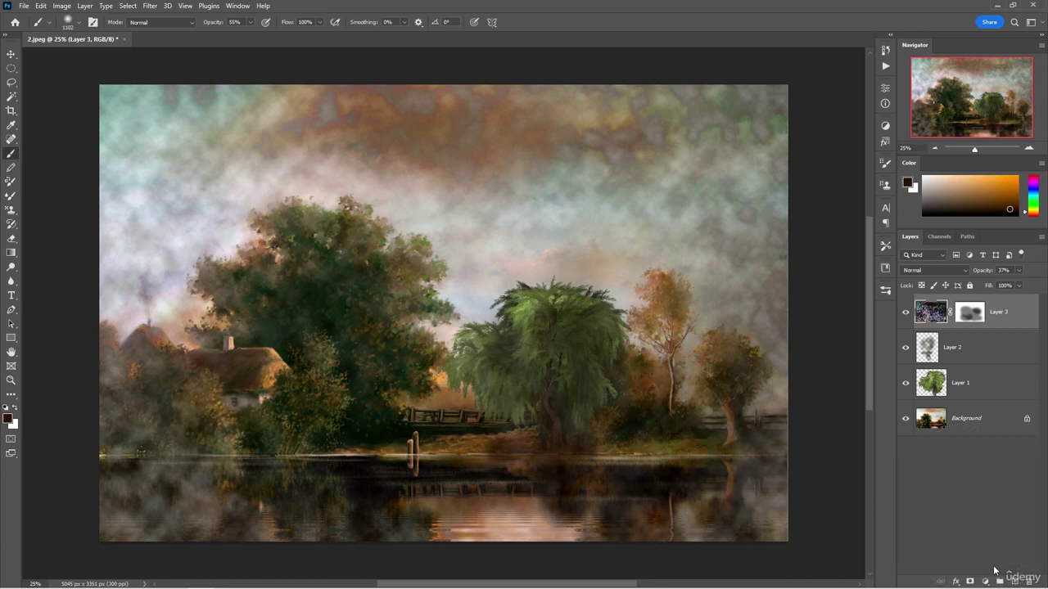
Step: Add a Color Lookup adjustment layer above Layer 3 with the FoggyNight.3DL LUT
left_click(989, 581)
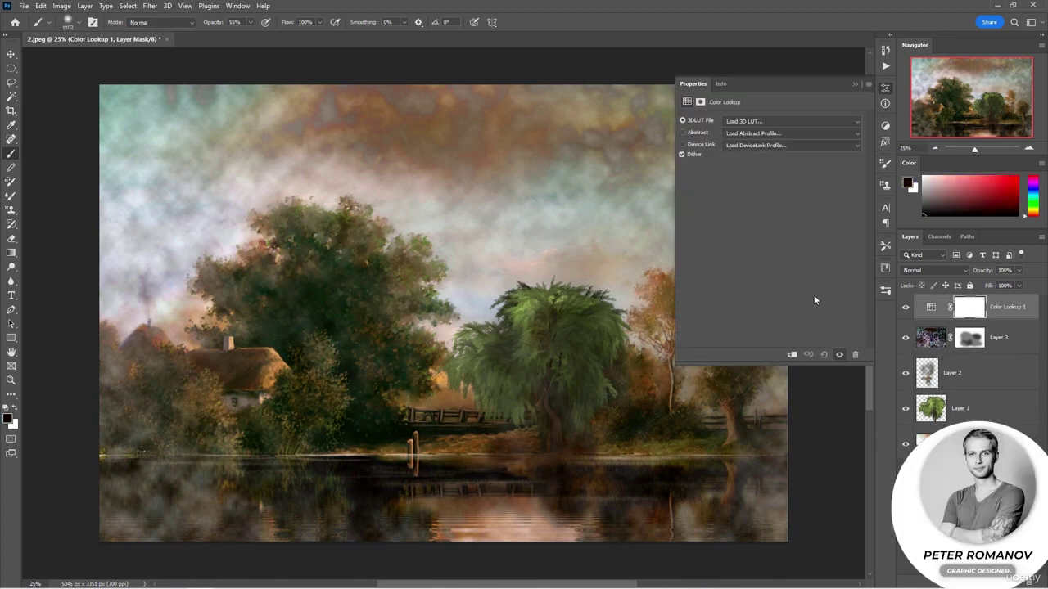
left_click(734, 122)
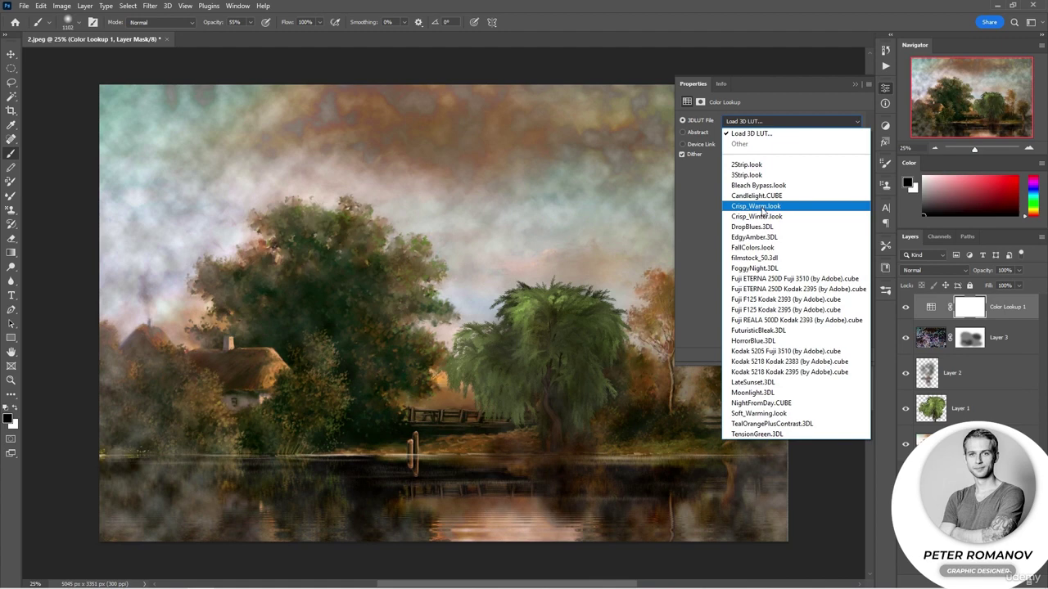
left_click(785, 268)
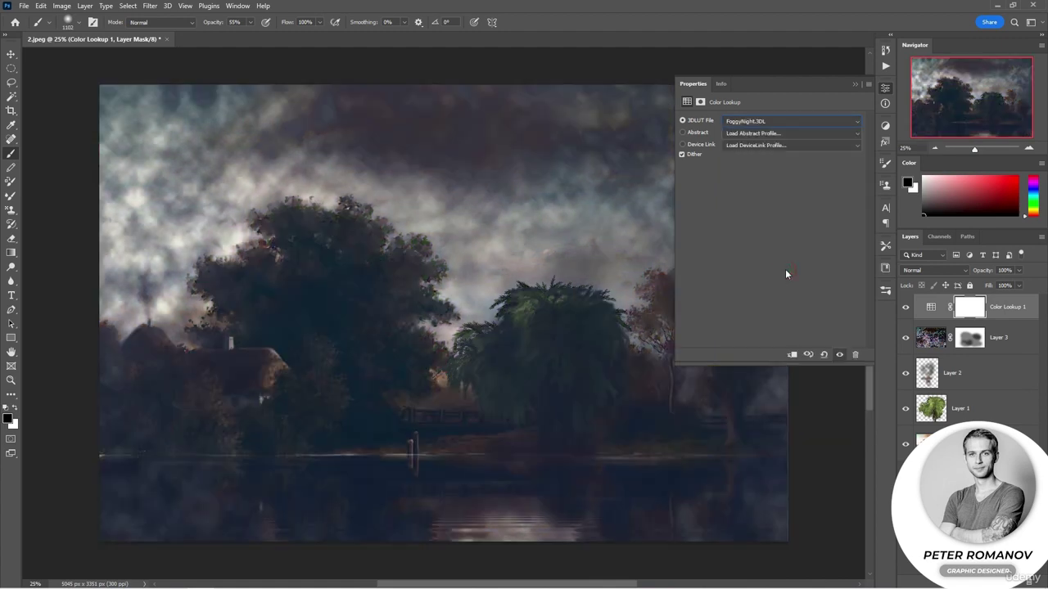
Step: Try the Moonlight.3DL LUT on the Color Lookup layer
left_click(776, 122)
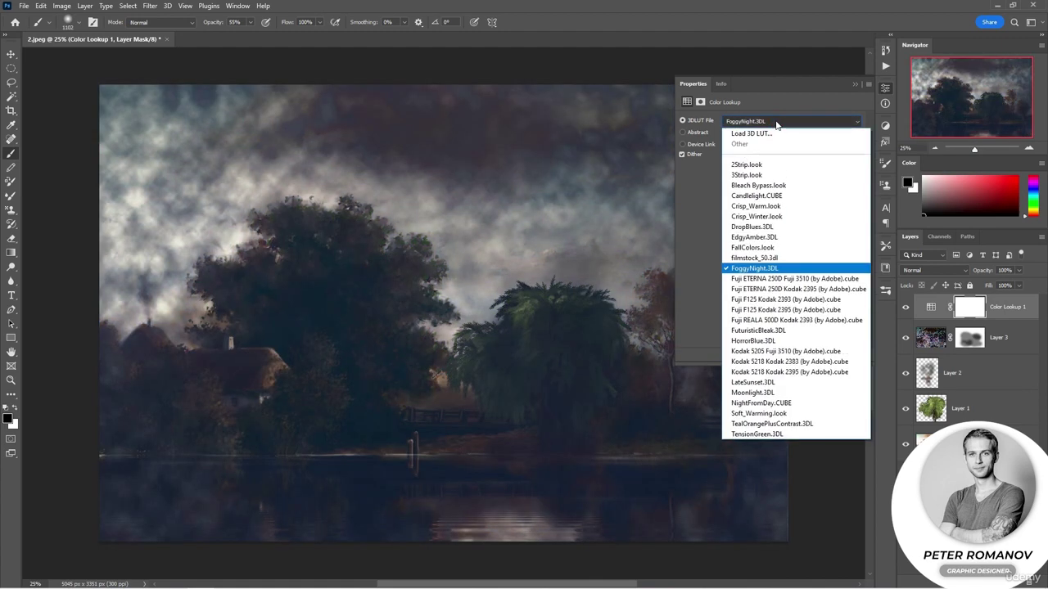
key("Down")
key("Down")
key("Down")
key("Down")
key("Down")
key("Down")
key("Down")
key("Down")
key("Down")
key("Down")
key("Down")
key("Down")
key("Return")
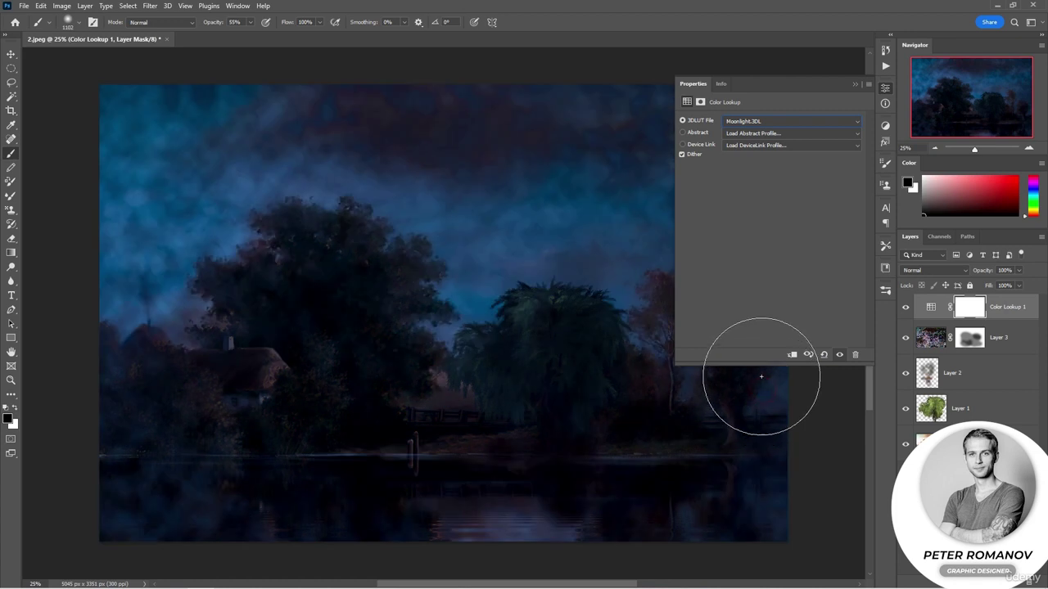
Step: Switch the Color Lookup layer to the NightFromDay.CUBE LUT and lower its opacity to 56%
left_click(776, 121)
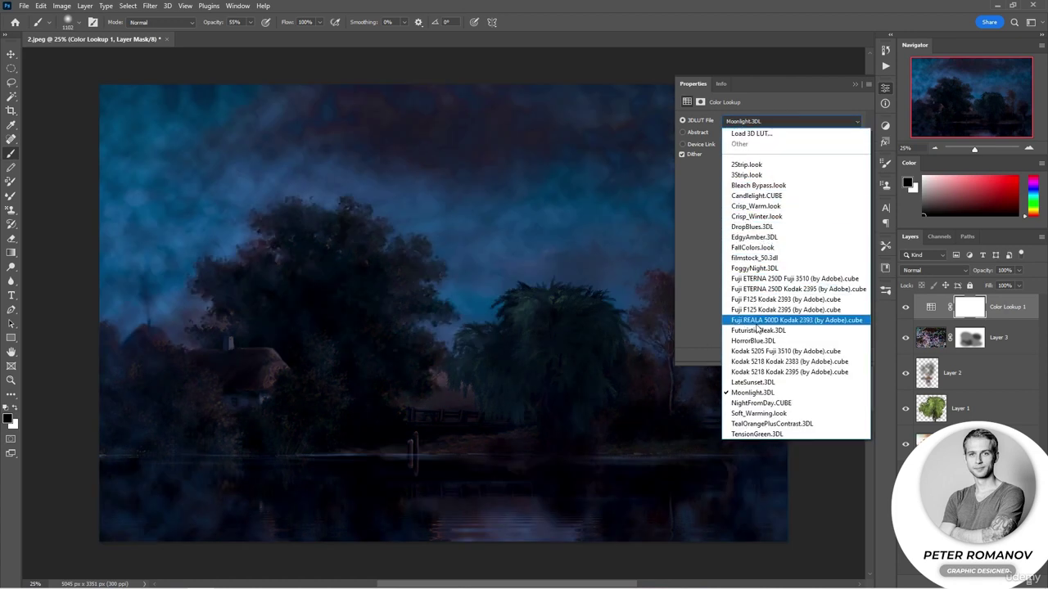
left_click(759, 402)
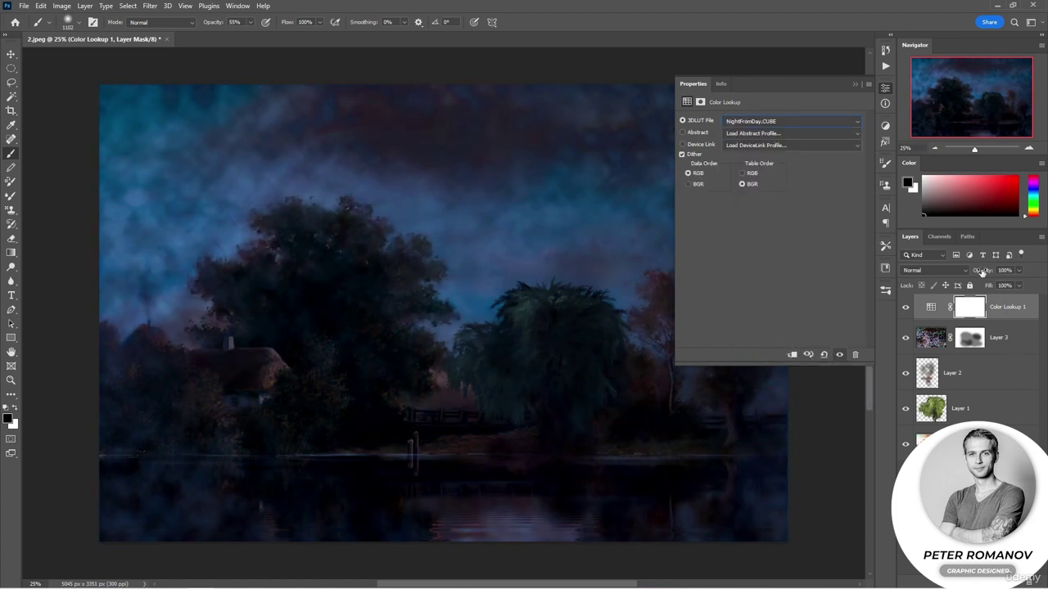
mouse_move(981, 273)
left_mouse_down()
mouse_move(962, 270)
mouse_move(980, 270)
left_mouse_up()
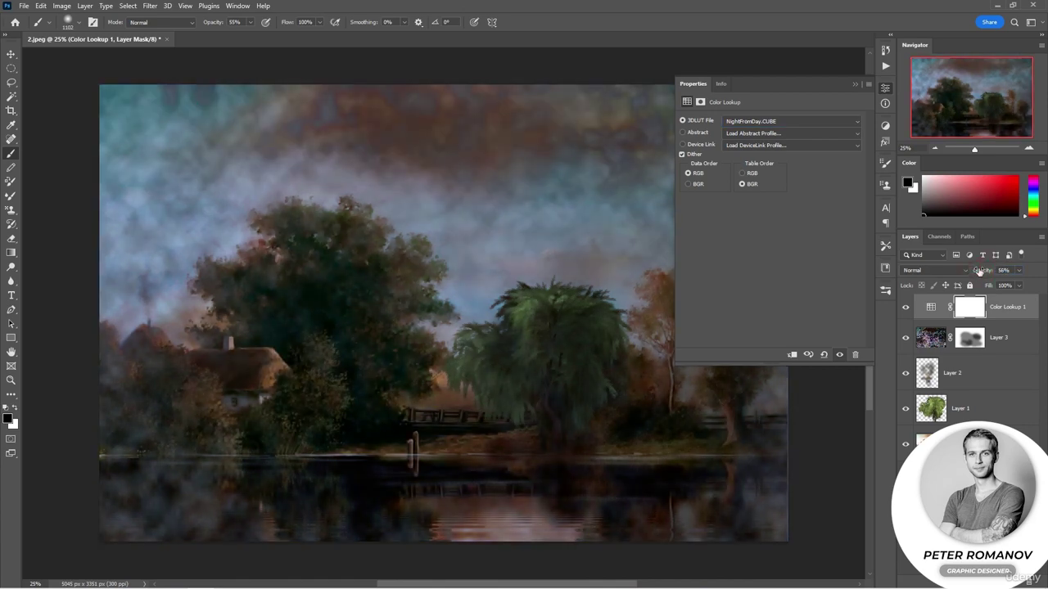
left_click(851, 85)
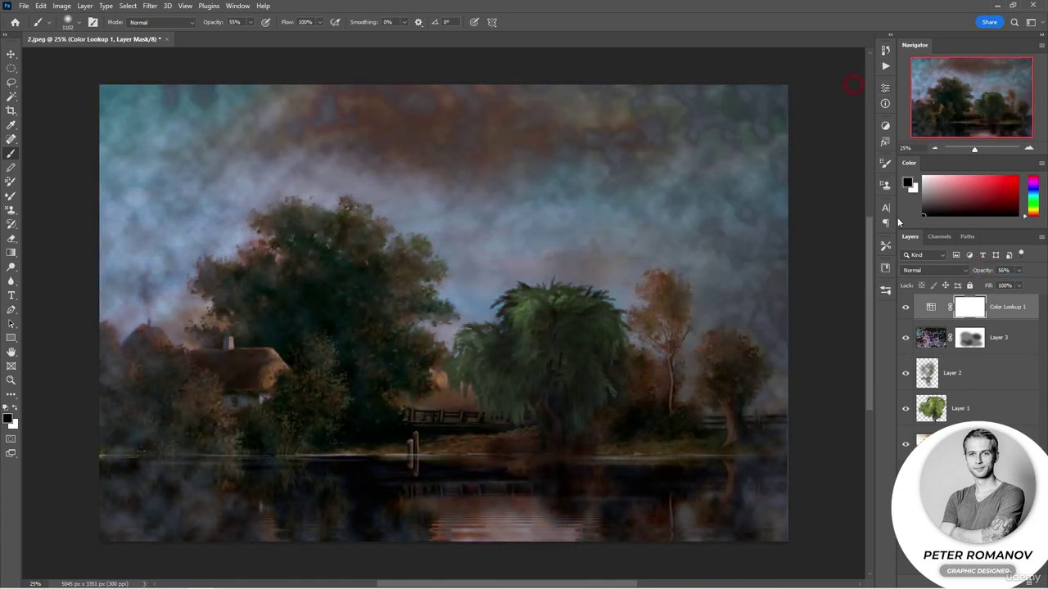
Step: Set the Color Lookup layer's blend mode to Soft Light and fine-tune its opacity
left_click(933, 270)
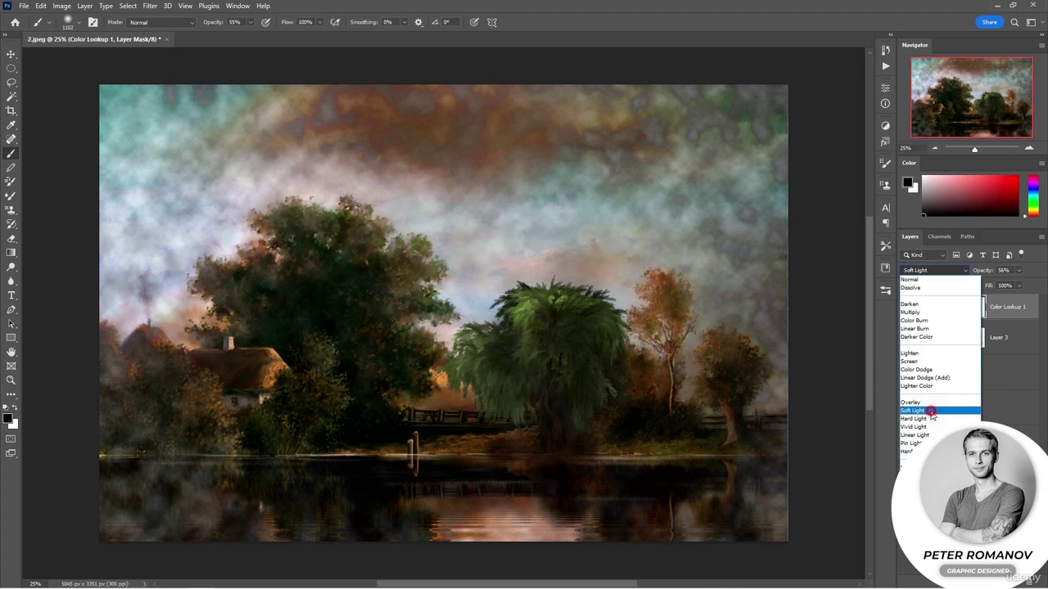
left_click(931, 412)
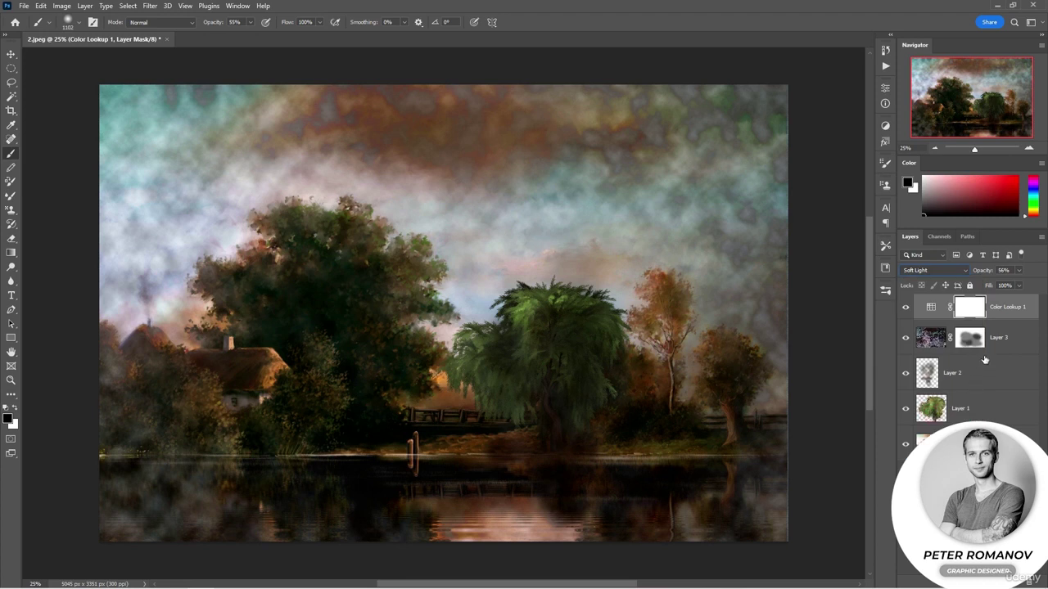
left_click_drag(983, 271, 981, 271)
Step: Stamp all visible layers into a new top layer and start the Lighting Effects filter on it
key("ctrl+shift+alt+e")
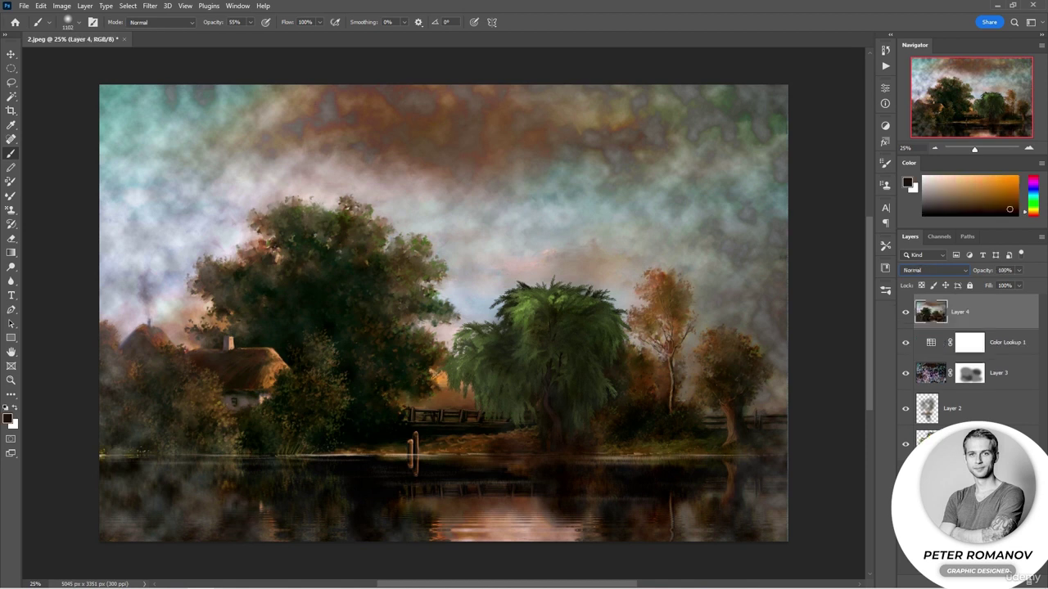
left_click(150, 6)
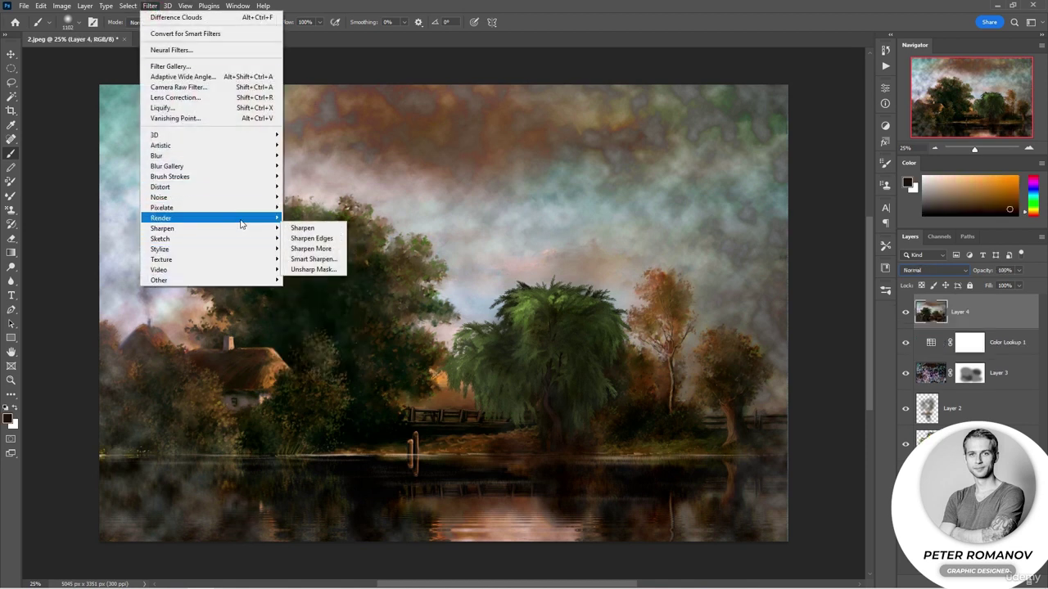
mouse_move(279, 219)
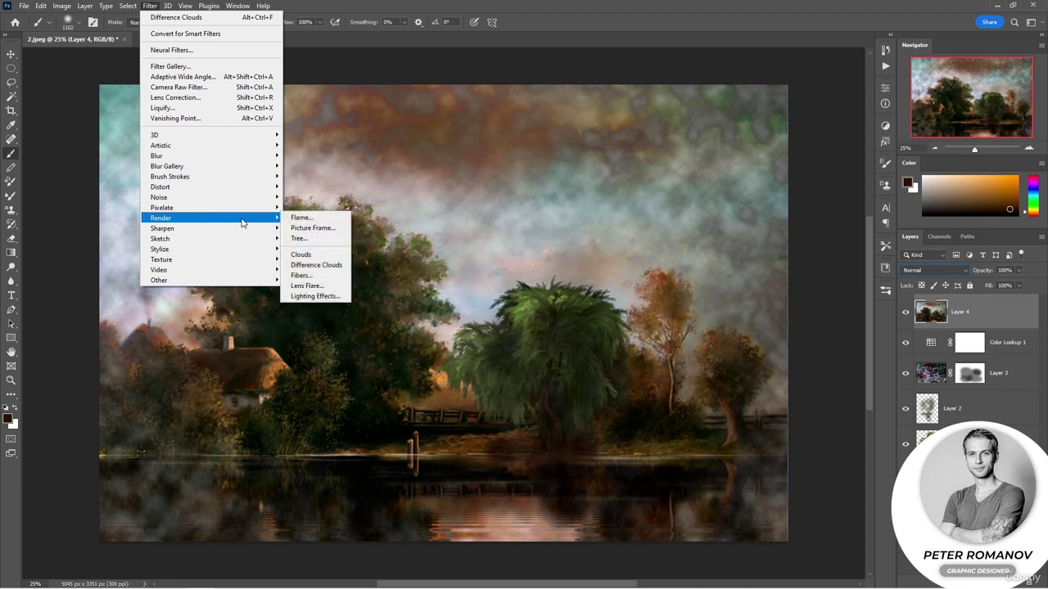
left_click(315, 297)
left_click(515, 231)
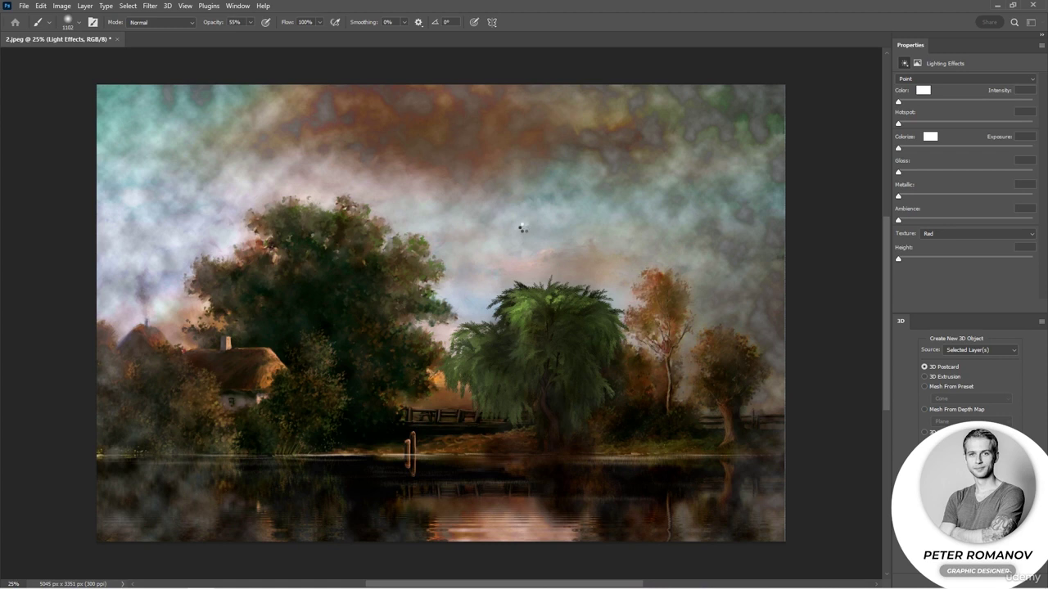
left_click(561, 273)
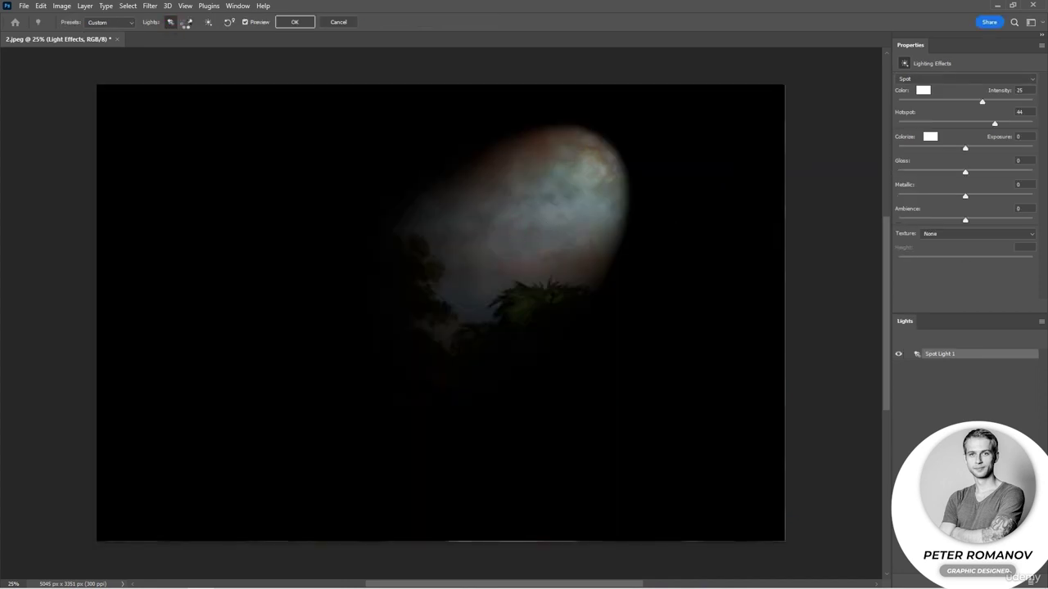
Step: Try adding a second spot light and two point lights, and look through the lighting presets
left_click(186, 23)
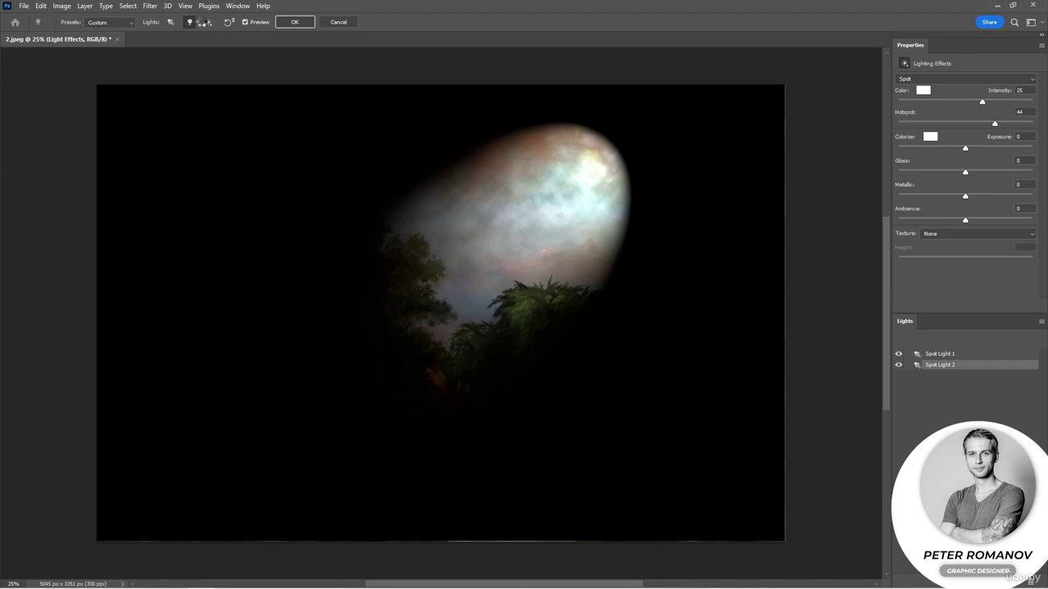
left_click(189, 22)
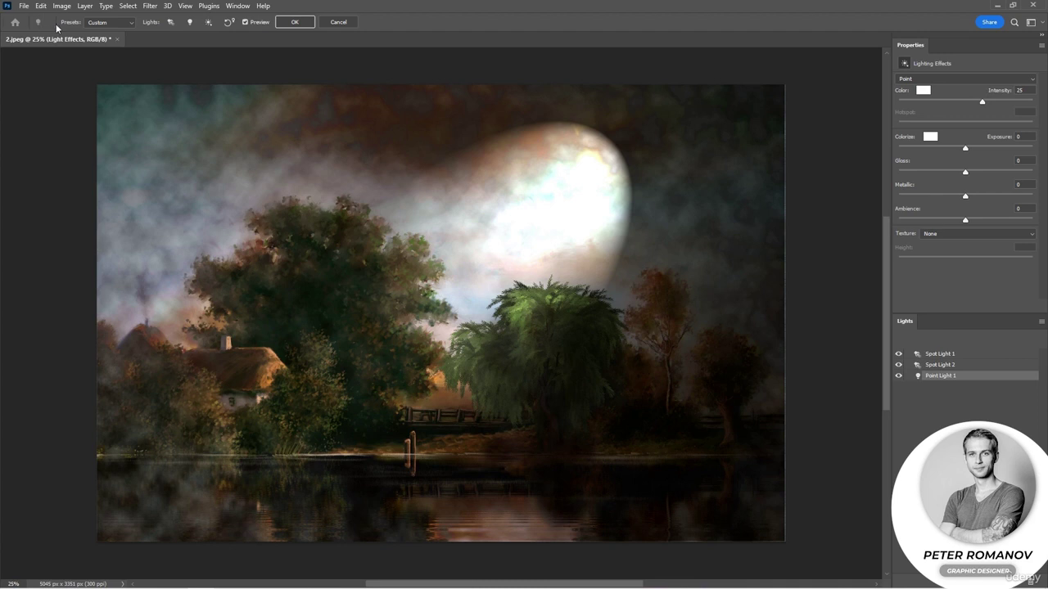
left_click(135, 26)
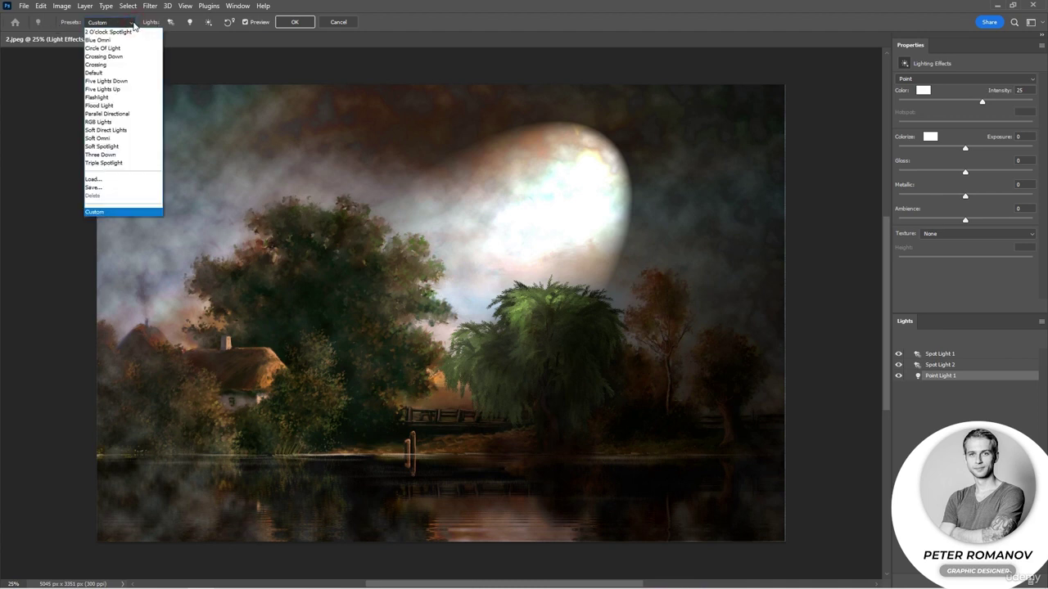
left_click(135, 26)
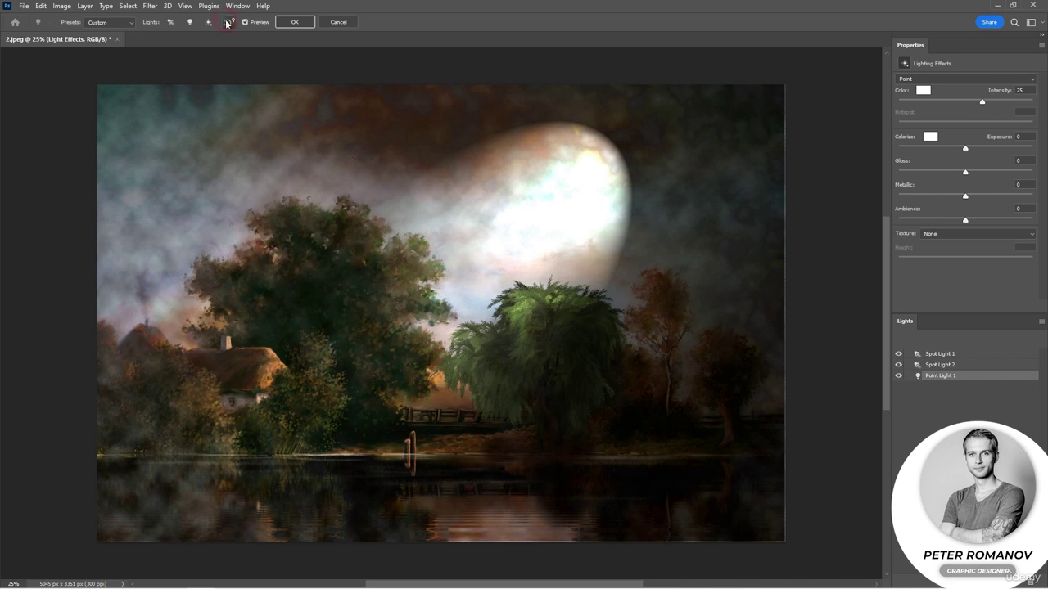
left_click(189, 22)
left_click(671, 265)
Step: Delete the point lights and the second spot light, and try to delete the remaining spot light too
key("Delete")
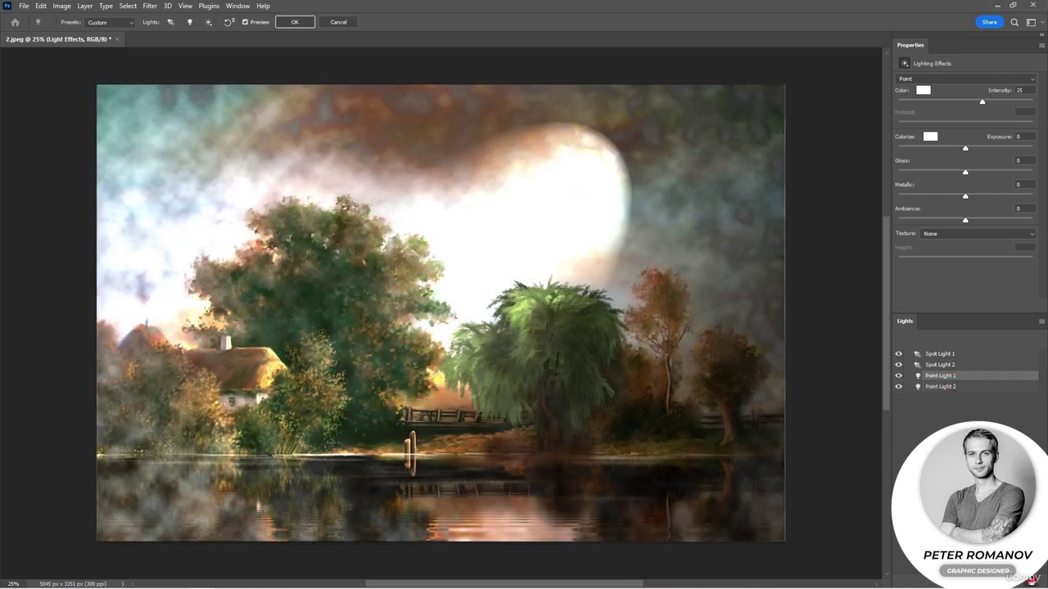
key("Delete")
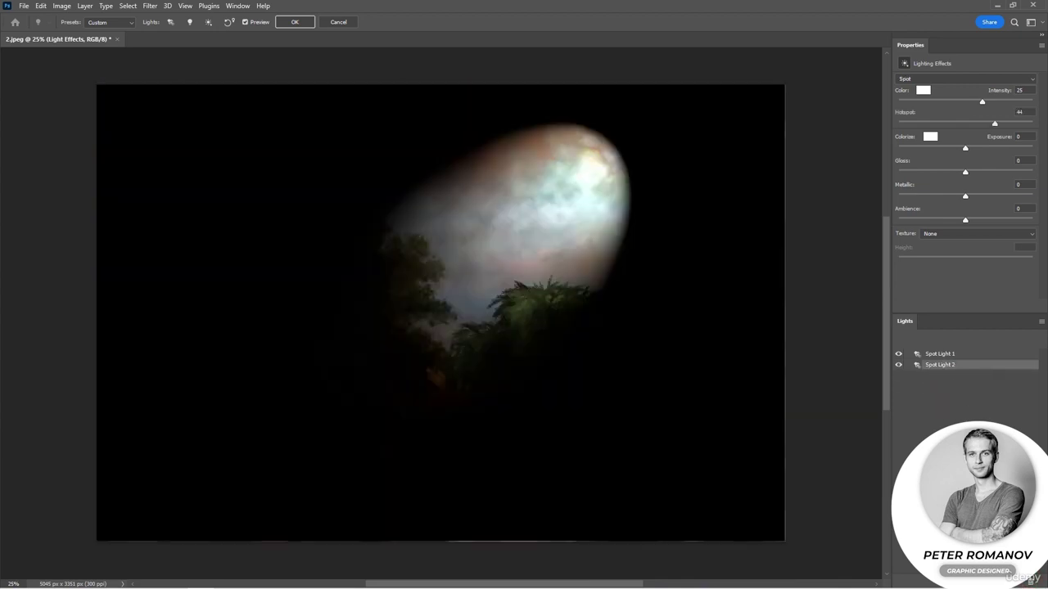
key("Delete")
key("Delete")
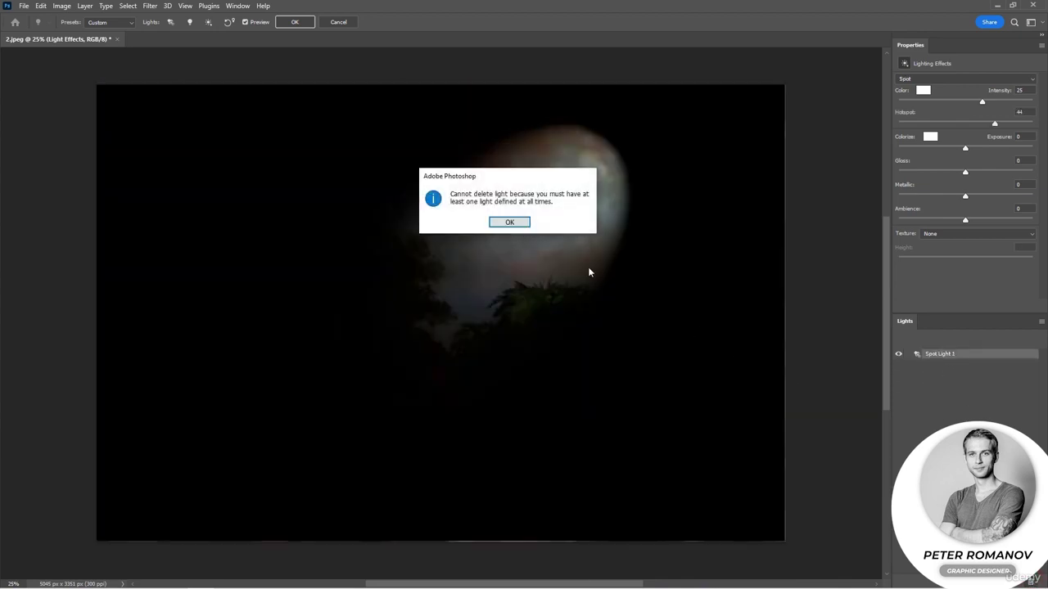
left_click(505, 226)
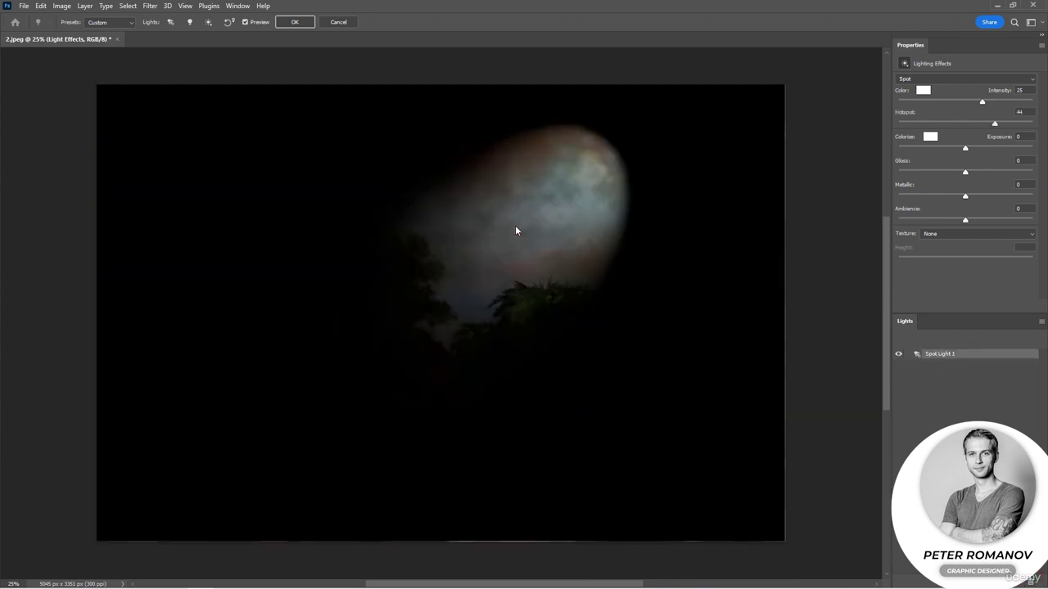
Step: Replace the spot light with an infinite light and set its intensity to 33
left_click(208, 23)
left_click(949, 353)
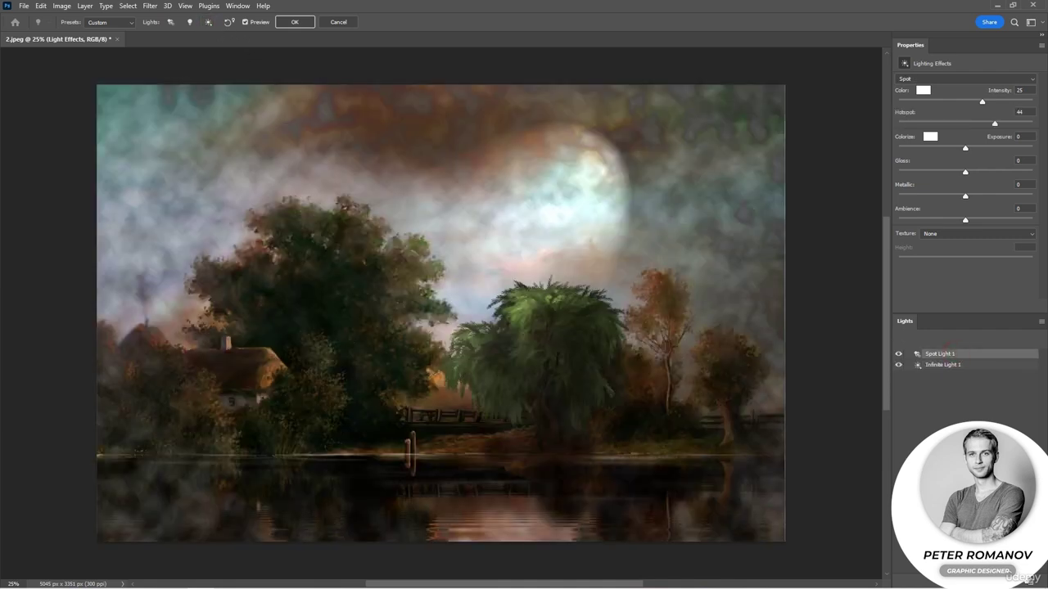
key("Delete")
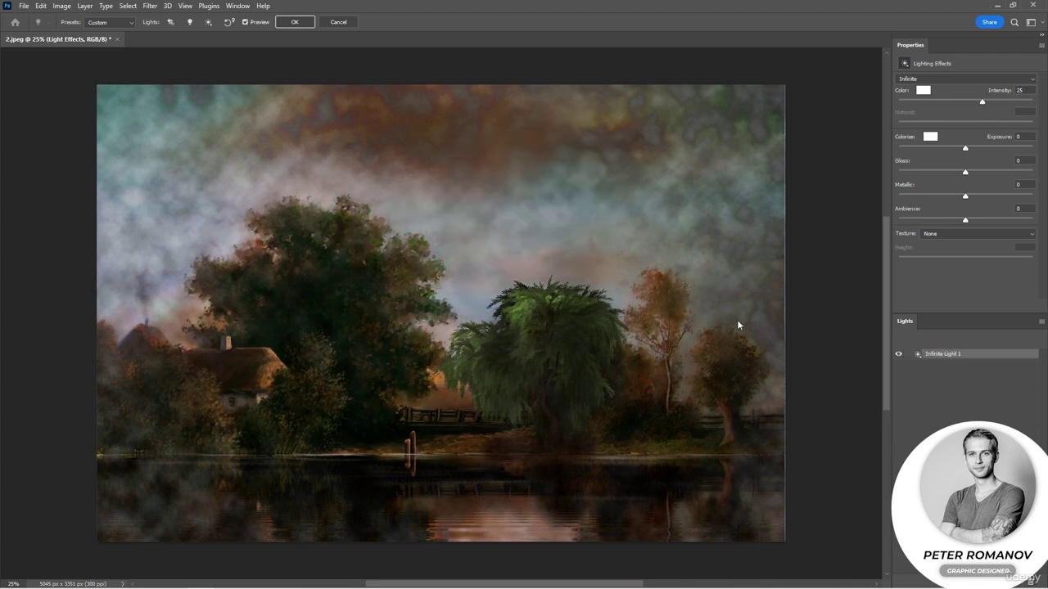
left_click_drag(985, 104, 988, 103)
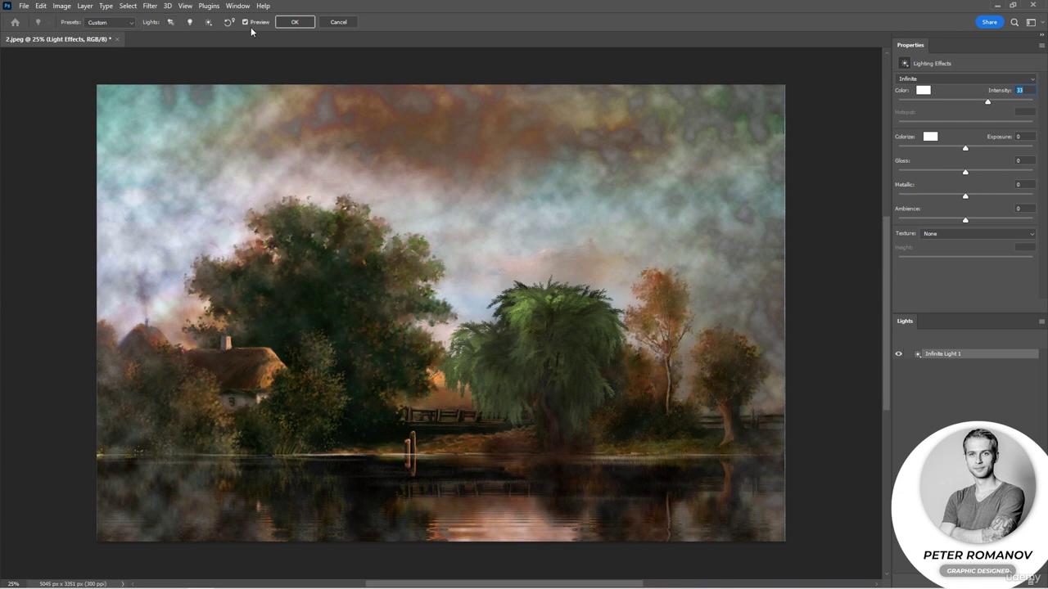
Step: Try the infinite light as a spot light and as a point light
left_click(117, 23)
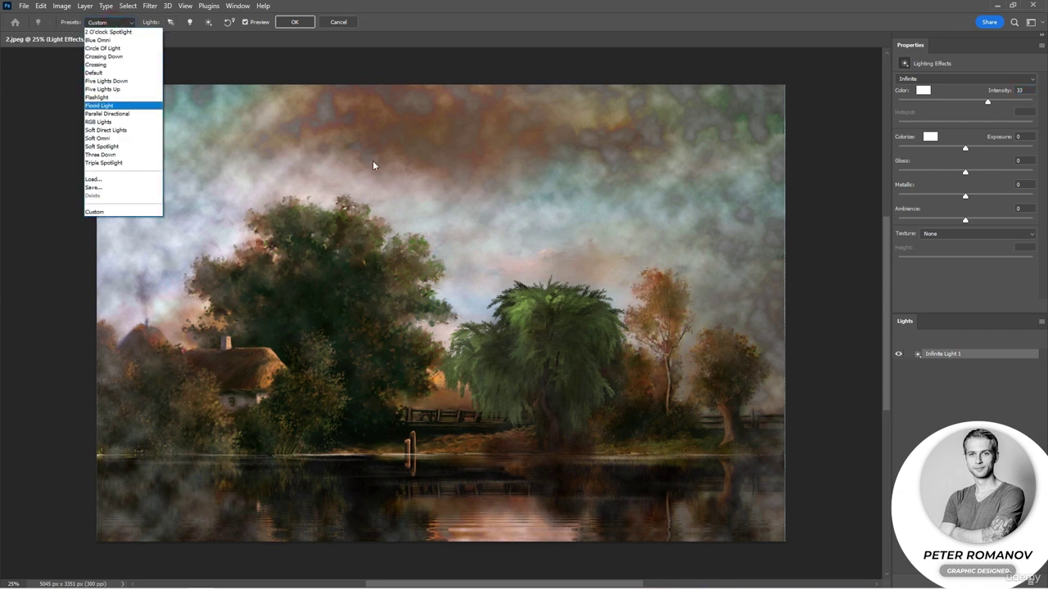
left_click(926, 78)
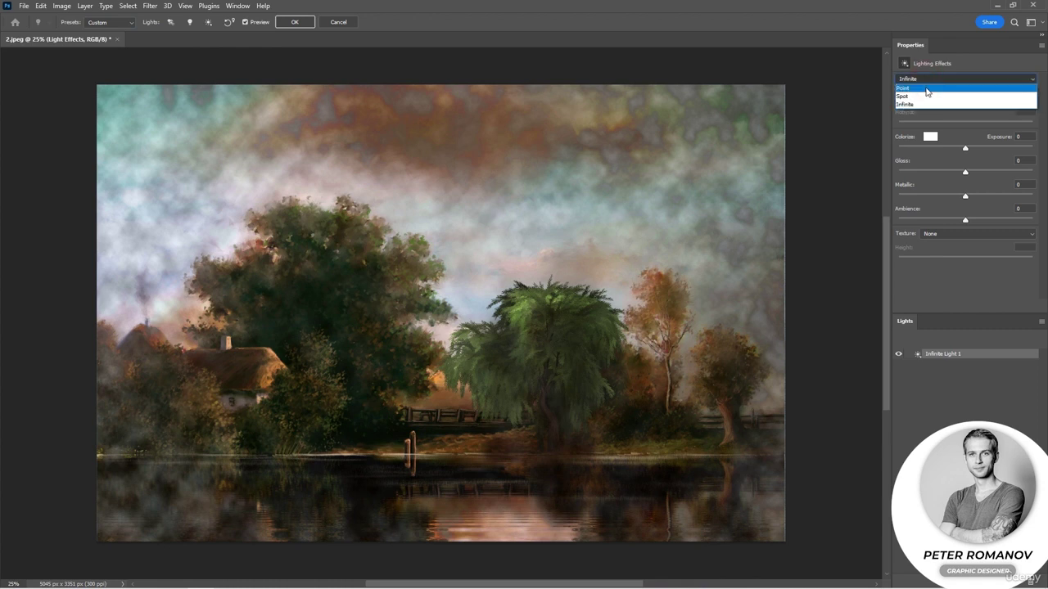
left_click(925, 96)
left_click(924, 78)
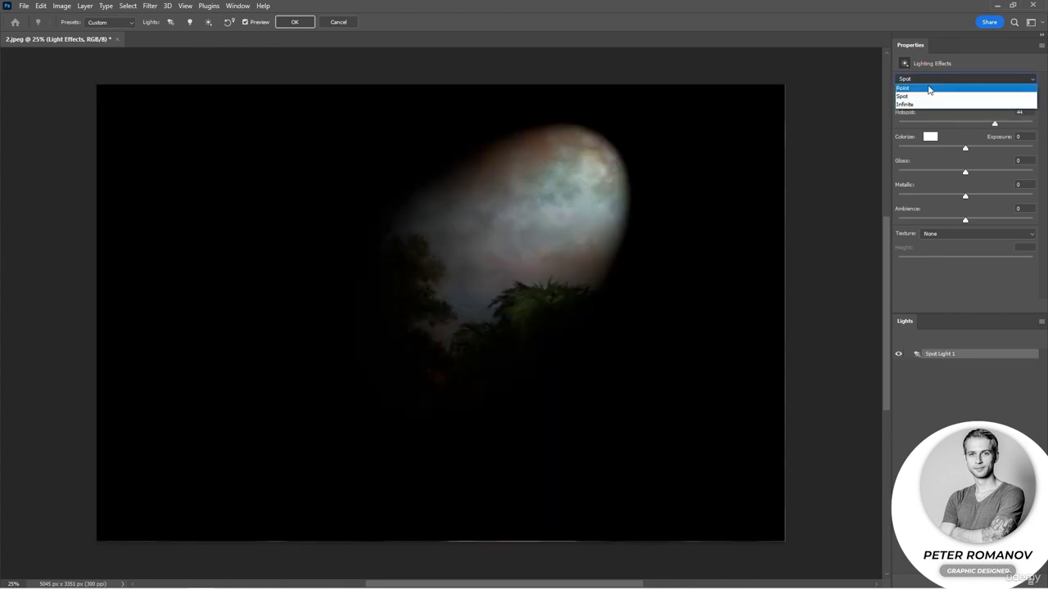
left_click(927, 88)
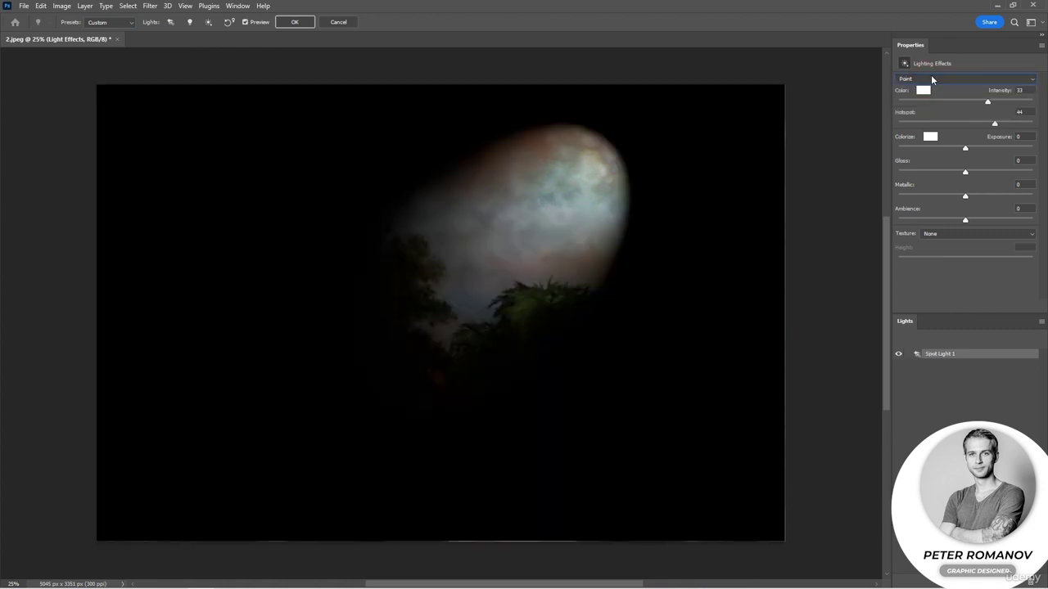
left_click(930, 76)
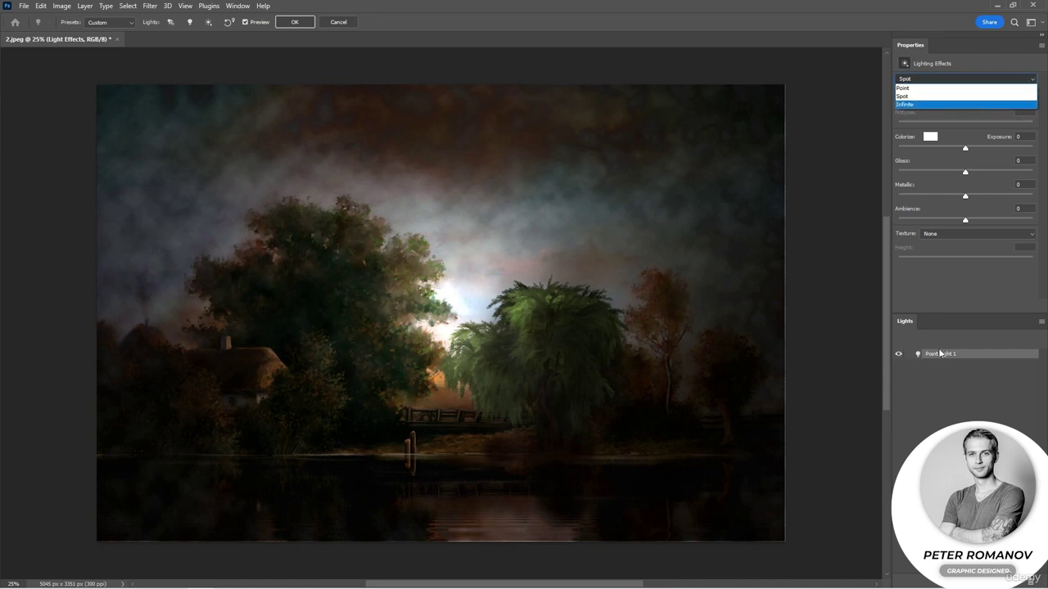
left_click(948, 412)
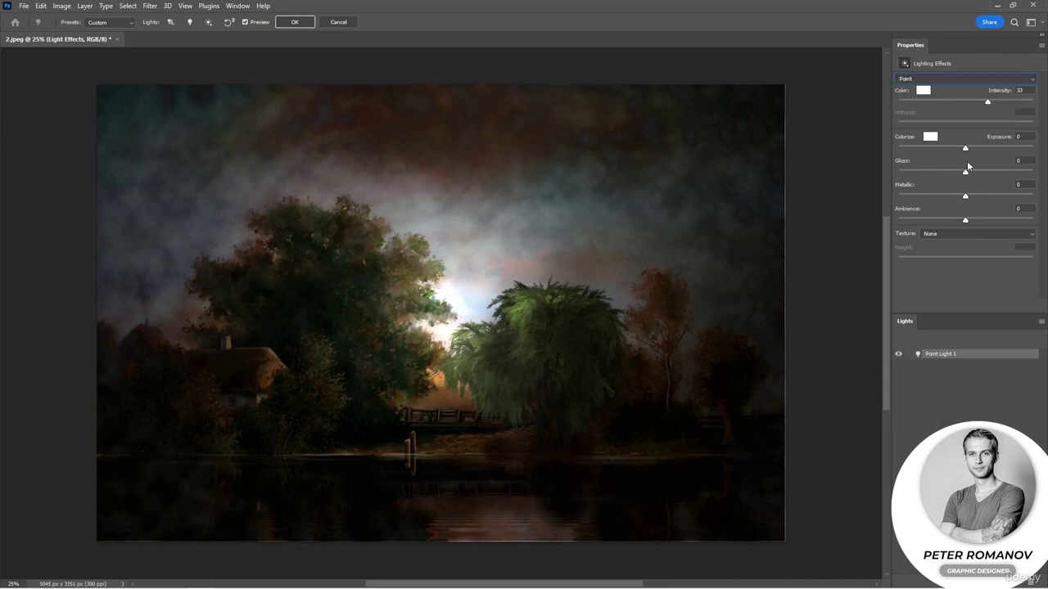
Step: Set the point light's exposure to 37, gloss to 13, metallic to 20 and ambience to 11, and look through the texture channels
left_click_drag(965, 148, 990, 149)
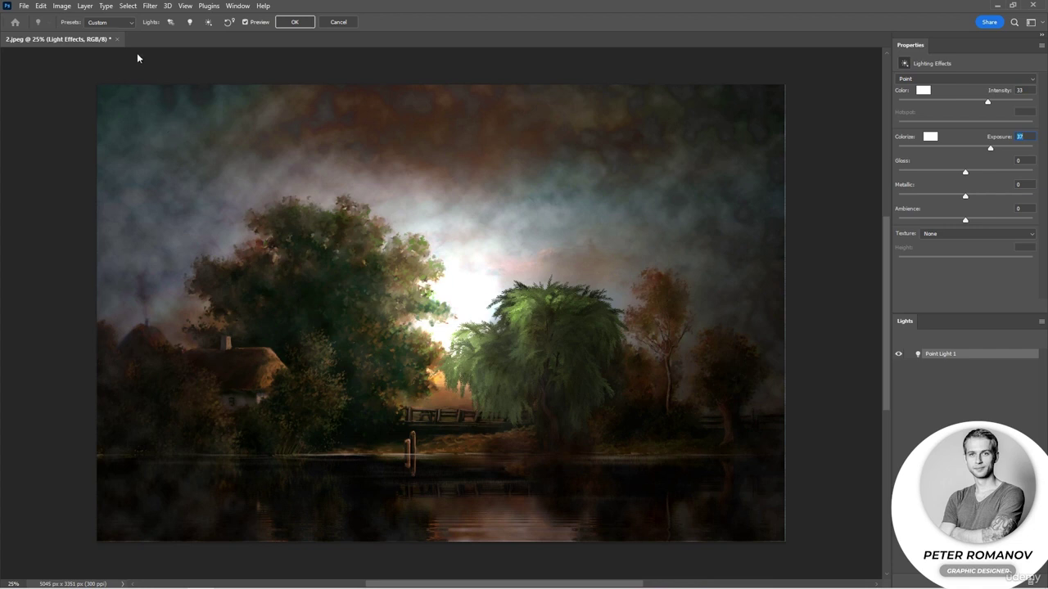
left_click(119, 23)
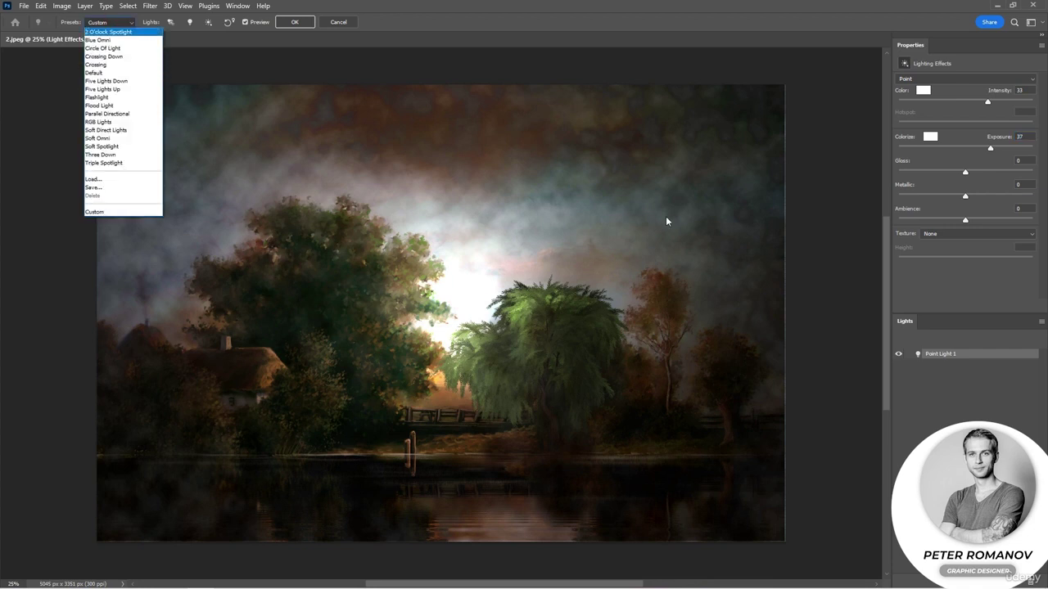
left_click(966, 172)
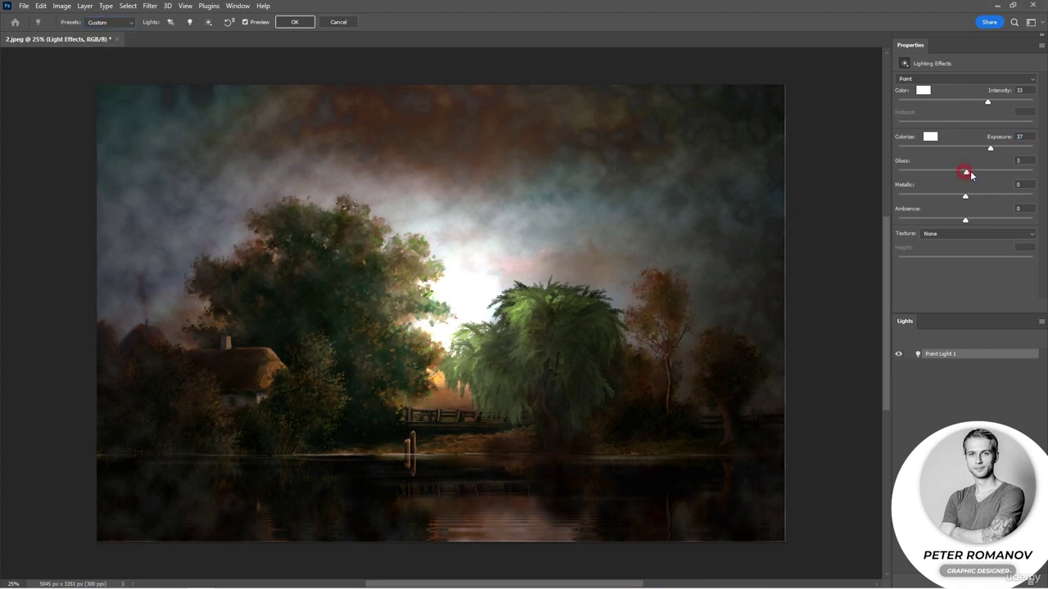
left_click_drag(970, 175, 971, 221)
left_click(966, 237)
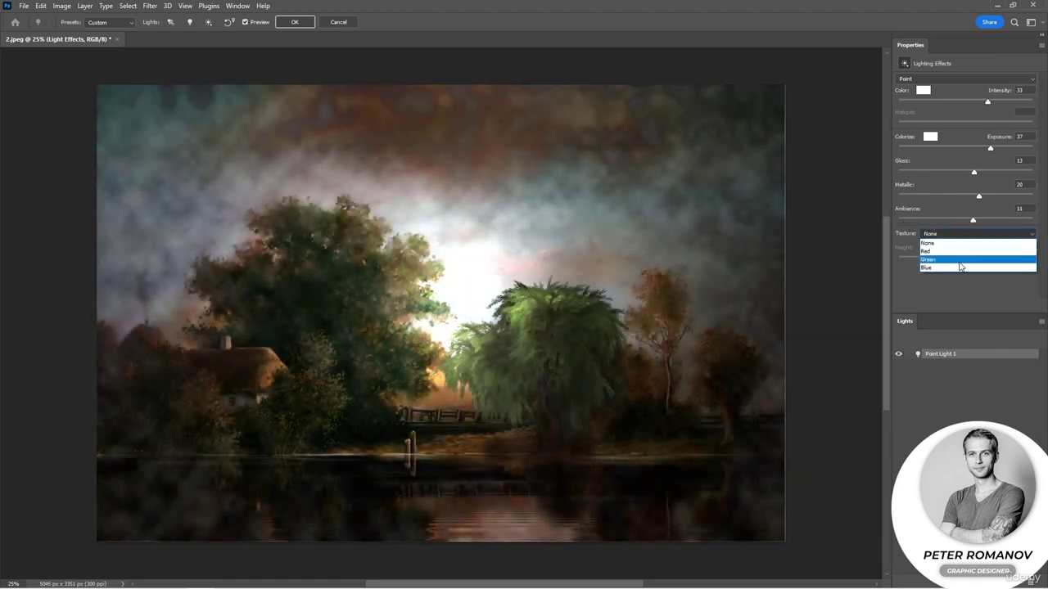
left_click(957, 292)
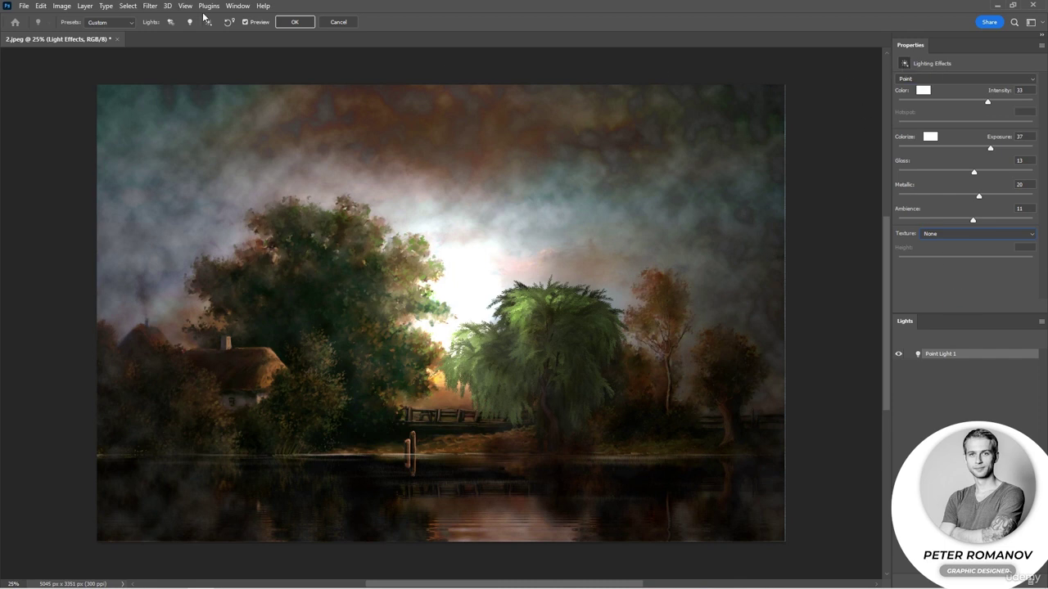
Step: Reset the lighting to an infinite light with intensity 11, exposure 48, gloss -40 and ambience 14, and try the Green texture channel
left_click(229, 22)
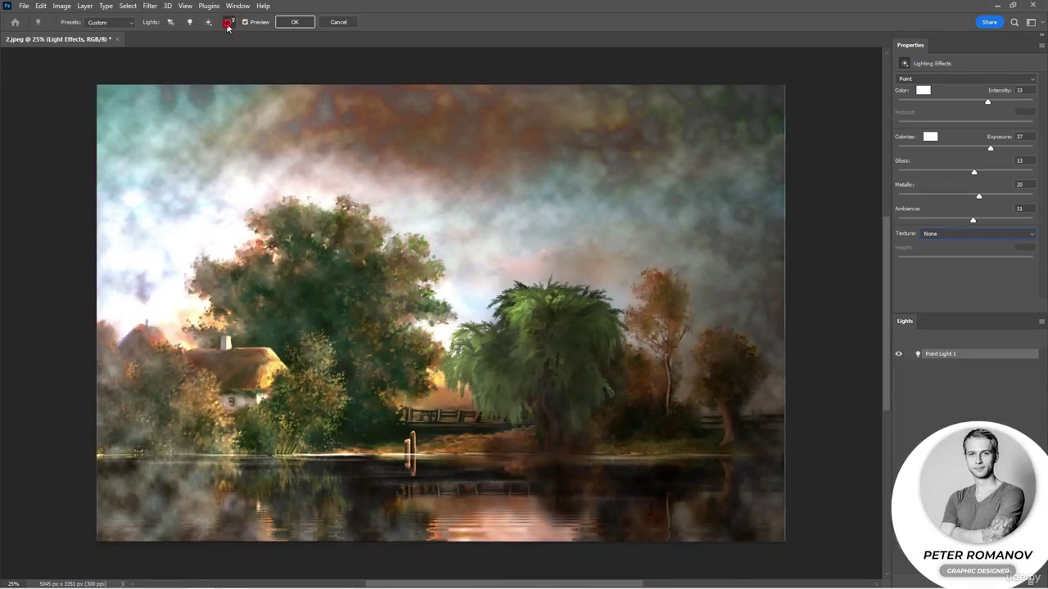
key("ctrl+z")
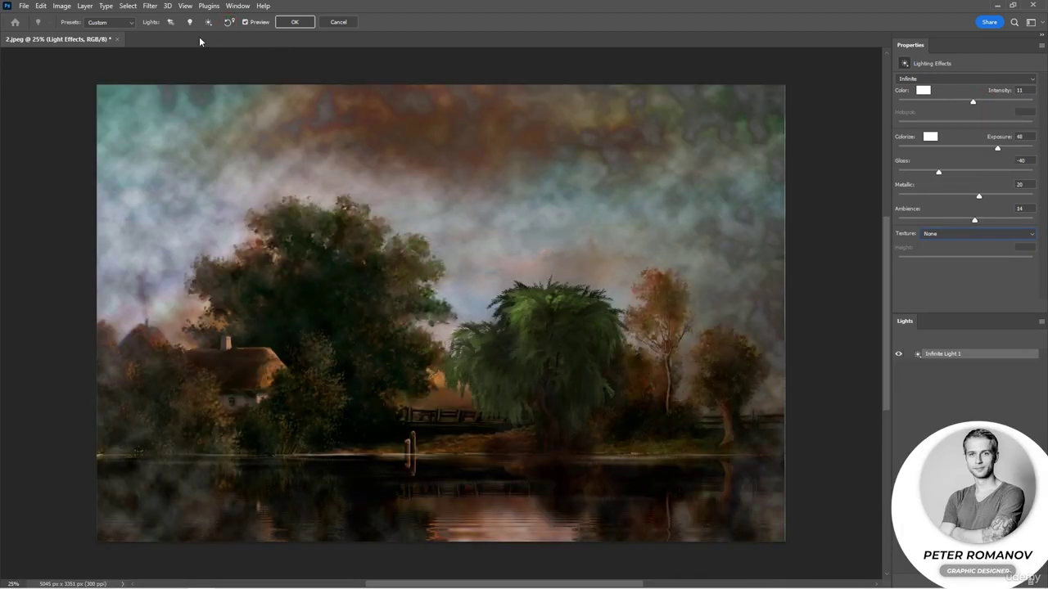
left_click(967, 236)
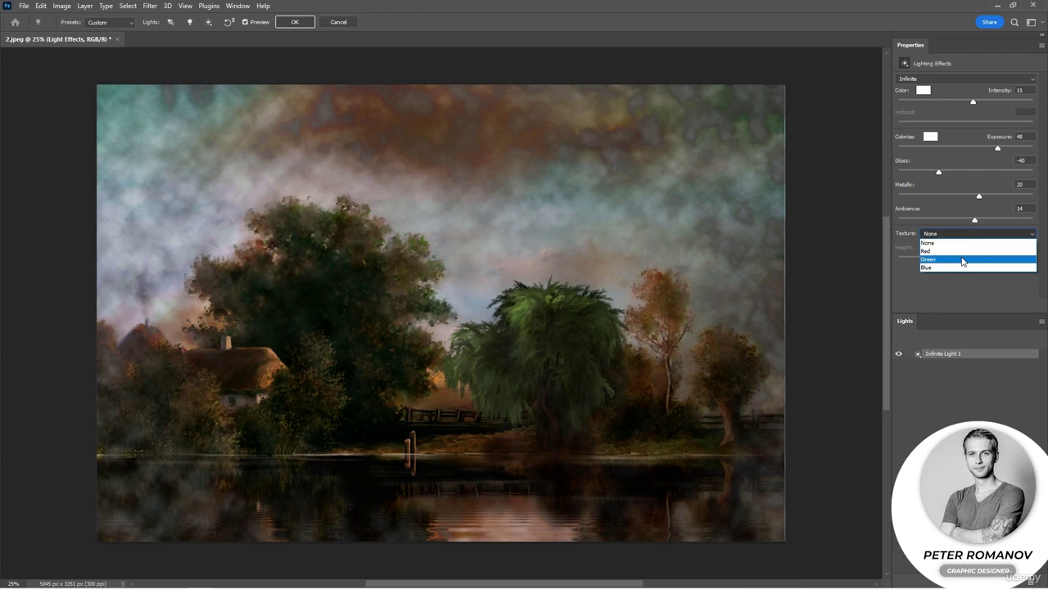
left_click(962, 261)
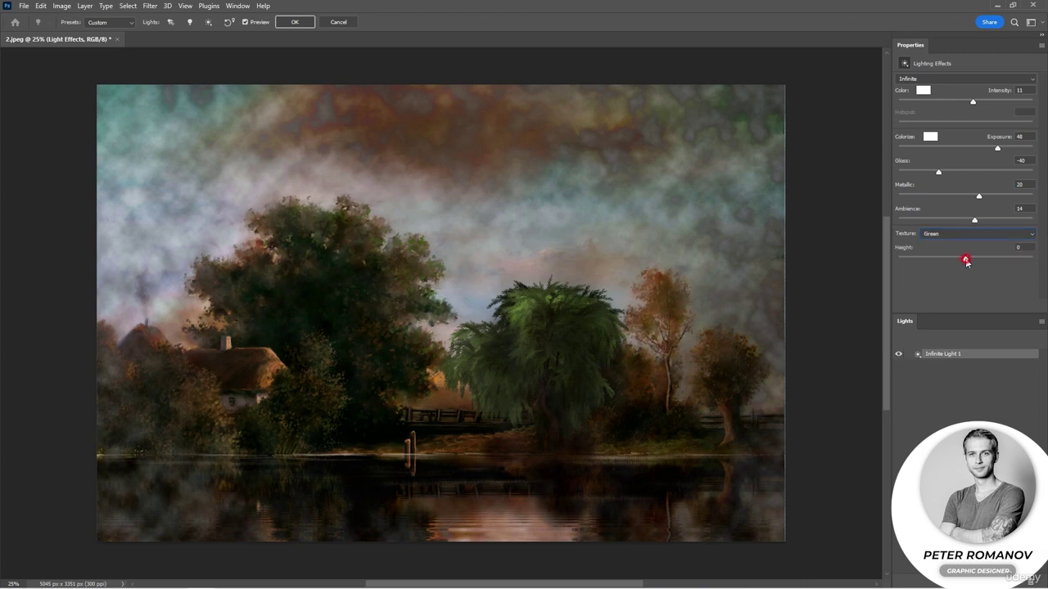
mouse_move(966, 260)
left_mouse_down()
mouse_move(975, 262)
mouse_move(949, 262)
mouse_move(970, 260)
left_mouse_up()
Step: Change the texture channel to Red with a height of 1, and set metallic to 44
left_click(945, 234)
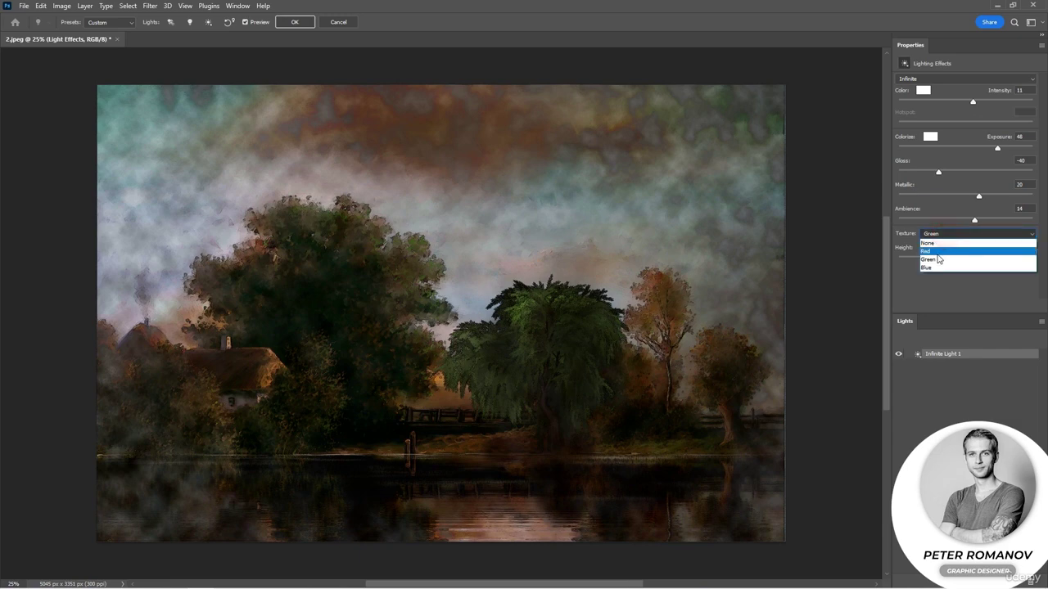
left_click(937, 248)
mouse_move(971, 259)
left_mouse_down()
mouse_move(981, 262)
mouse_move(966, 261)
left_mouse_up()
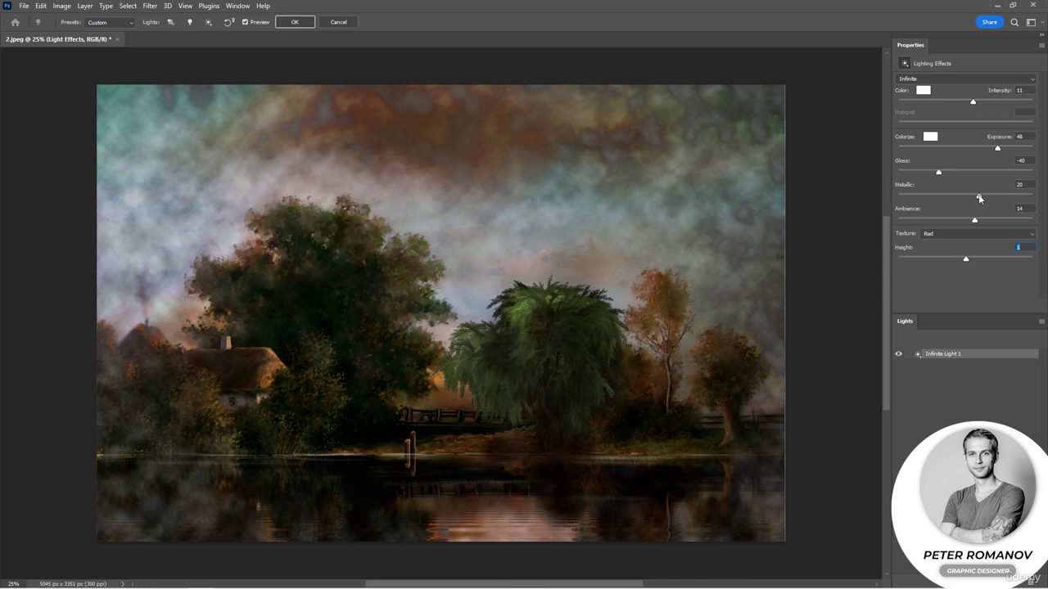
left_click_drag(979, 197, 1019, 196)
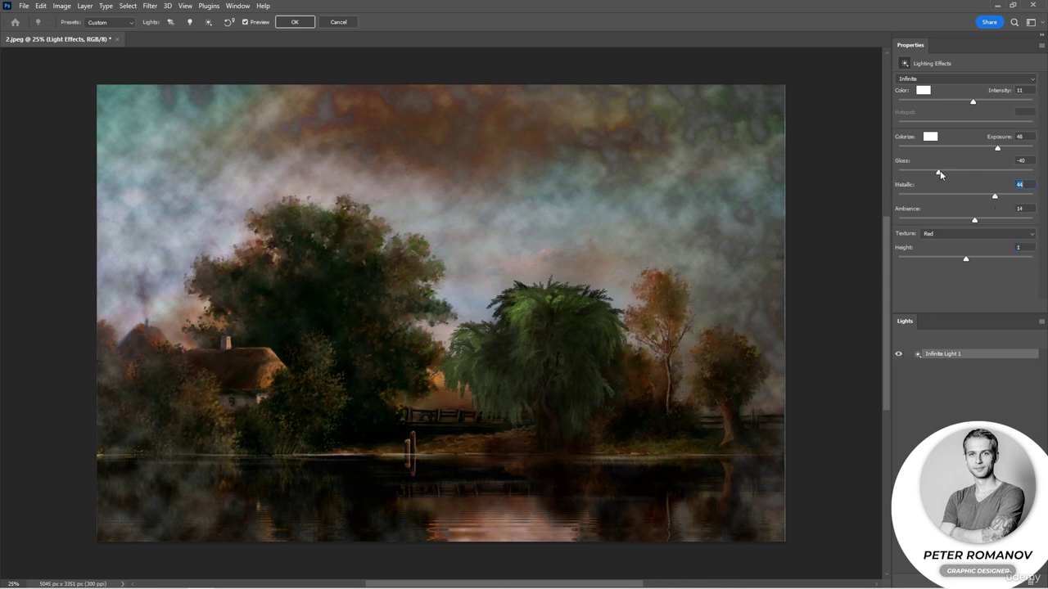
Step: Try adding a point light beside the infinite light, and delete it again
left_click(190, 22)
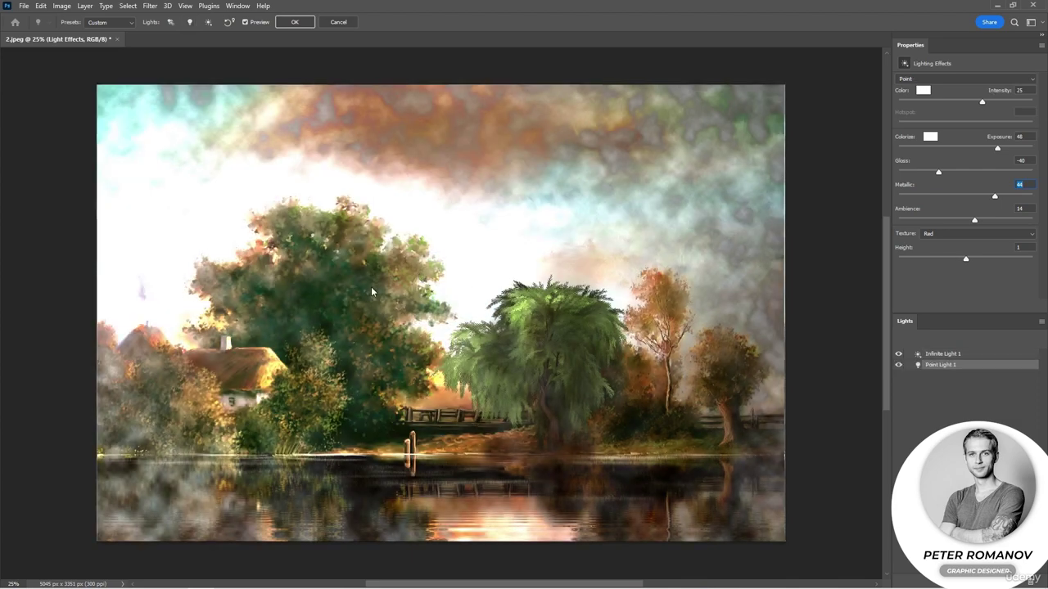
left_click(927, 364)
left_click(985, 368)
key("Delete")
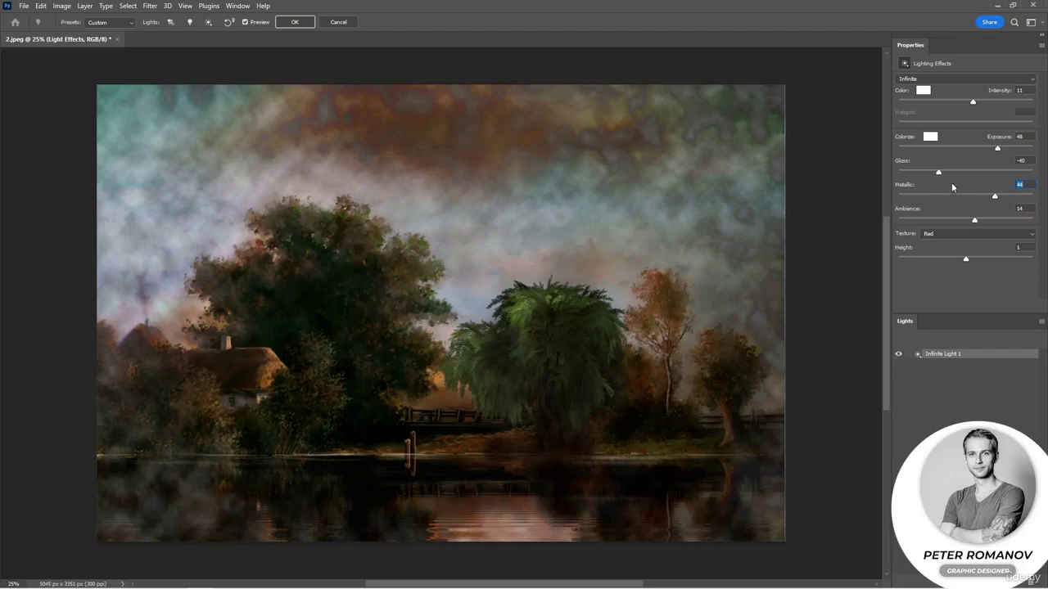
Step: Set the infinite light's gloss to -59 and its intensity to 20
left_click_drag(939, 172, 925, 172)
left_click_drag(974, 100, 978, 100)
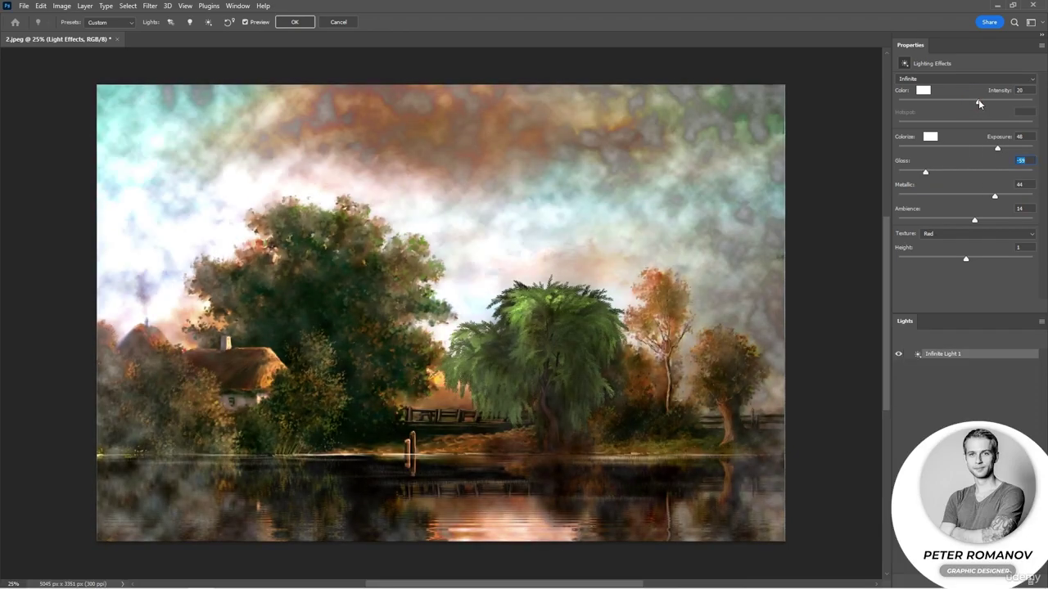
Step: Add a second infinite light with intensity -2, and set the exposure to 37 and ambience to 24
left_click(206, 24)
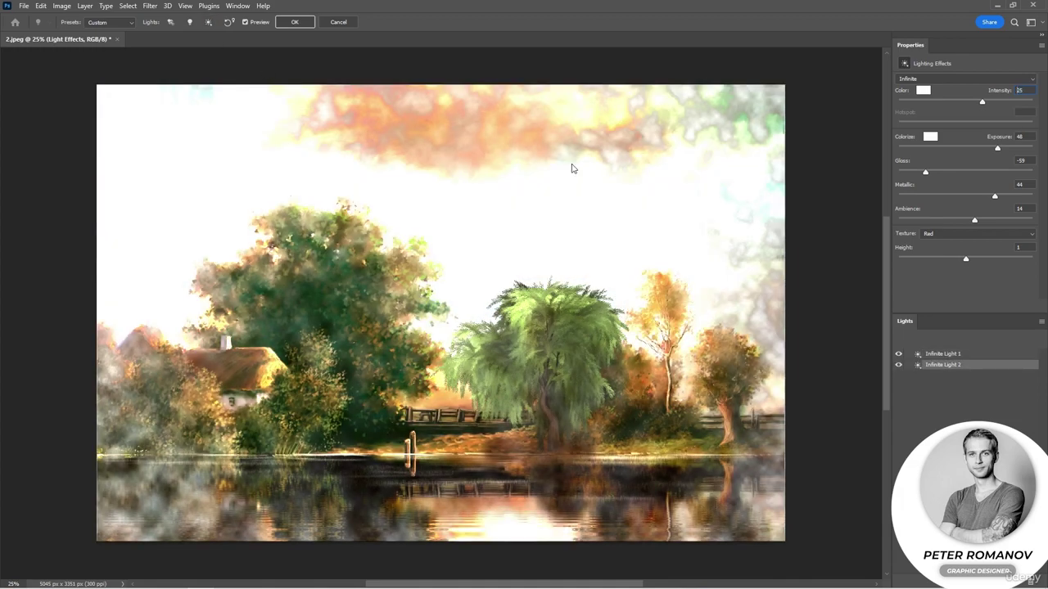
mouse_move(983, 102)
left_mouse_down()
mouse_move(954, 103)
mouse_move(963, 102)
left_mouse_up()
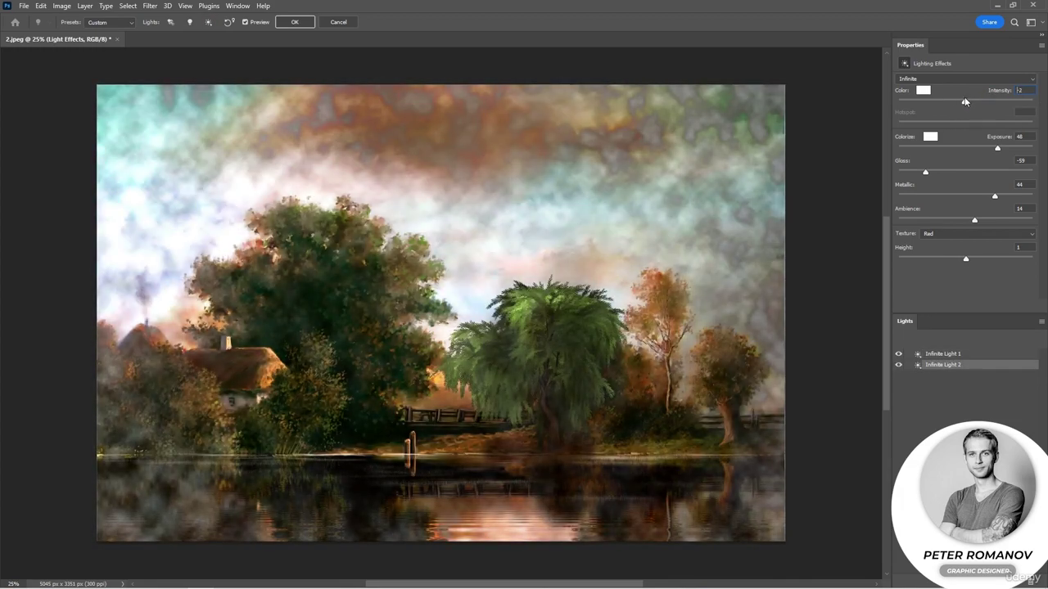
left_click(898, 354)
left_click(899, 355)
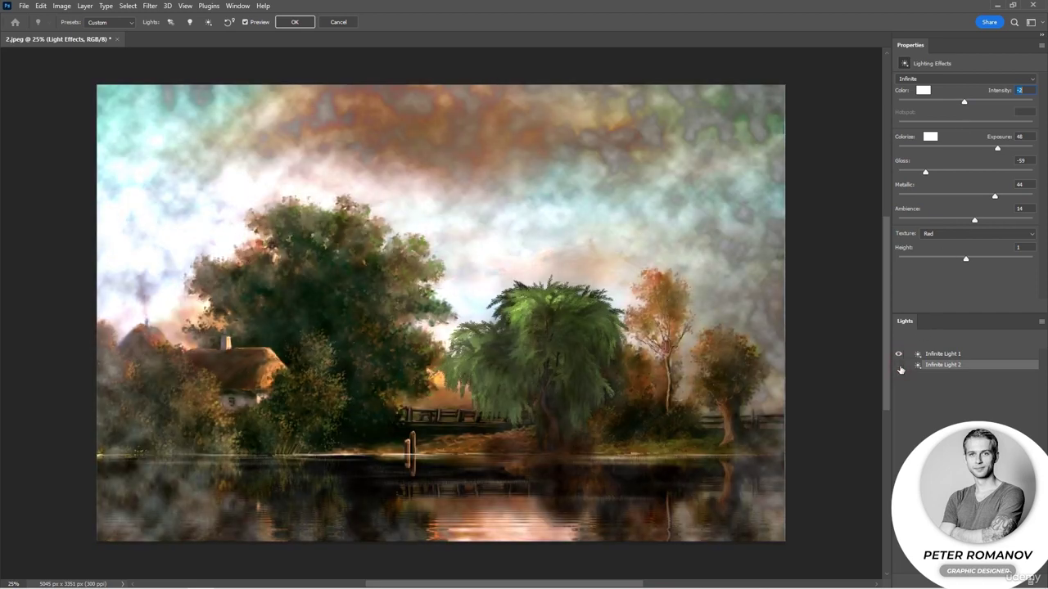
left_click_drag(997, 148, 989, 148)
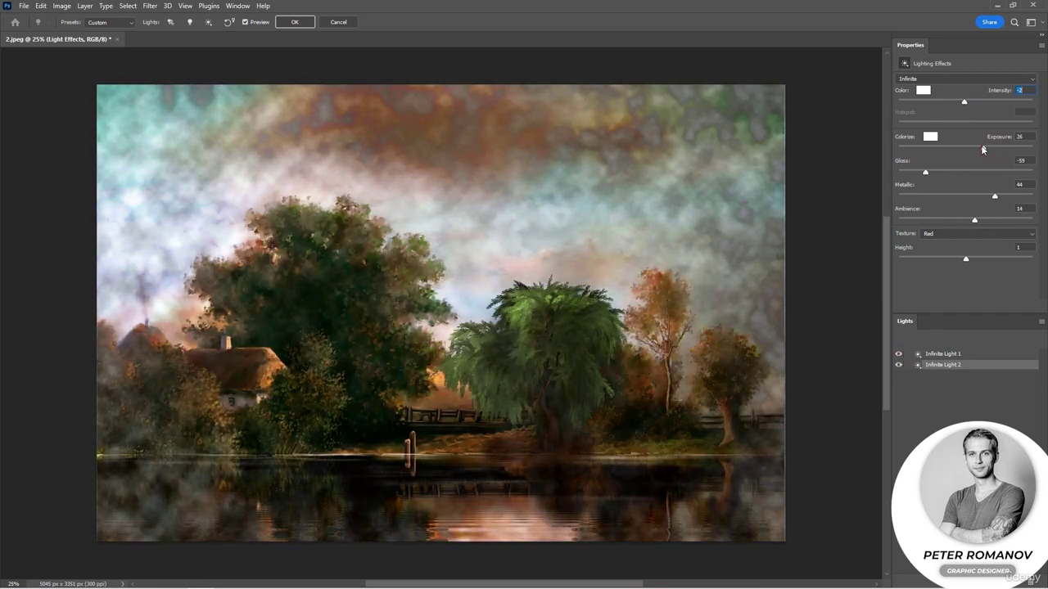
left_click_drag(977, 219, 982, 223)
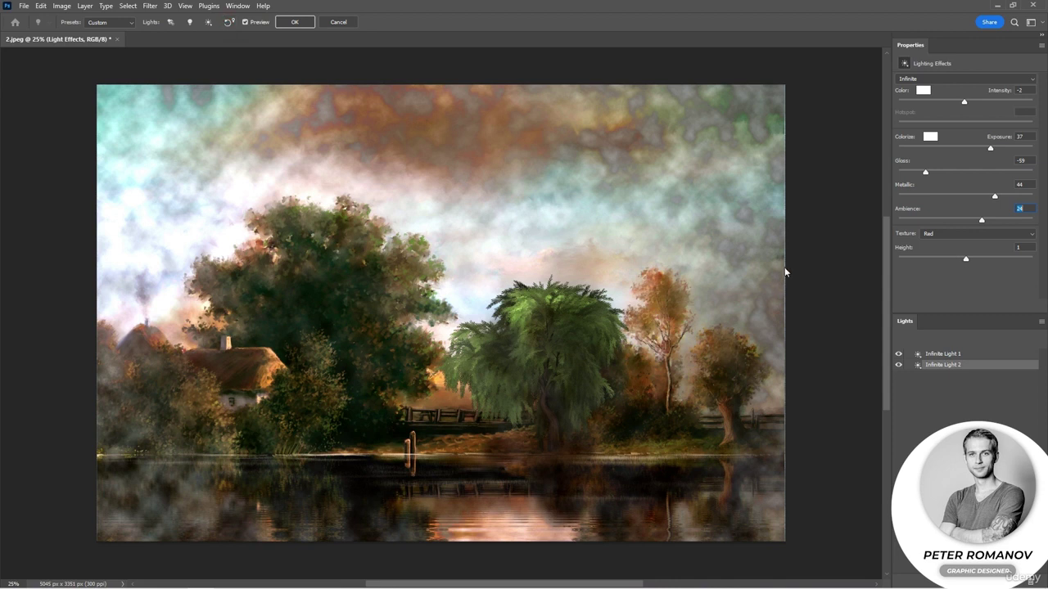
Step: Try the second light as a point and a spot light, and return it to infinite with intensity 0
left_click(916, 78)
left_click(923, 85)
left_click(925, 79)
left_click(923, 95)
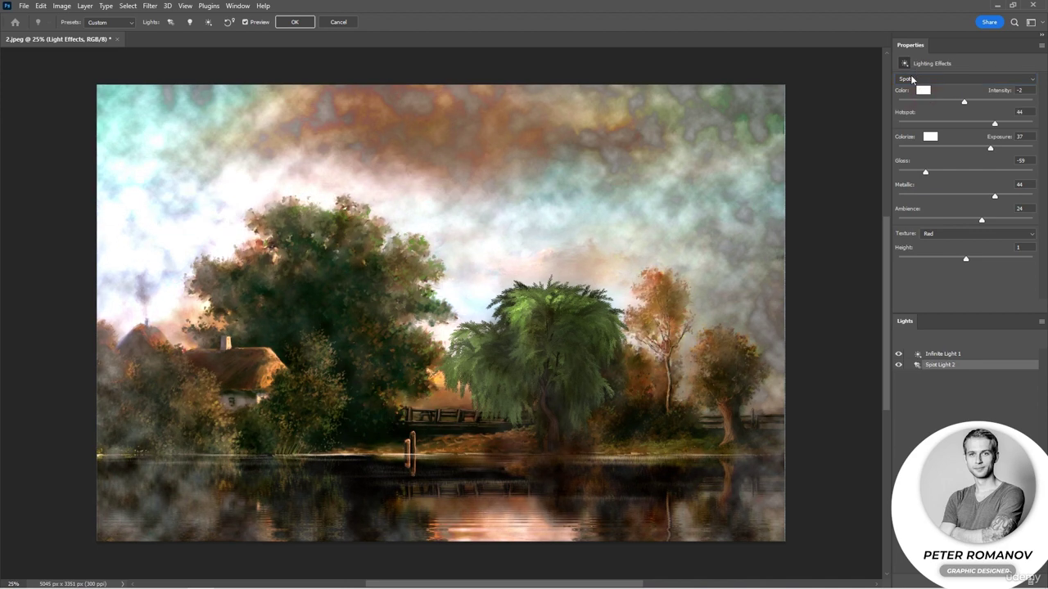
left_click(911, 78)
left_click(909, 105)
left_click_drag(964, 102, 965, 102)
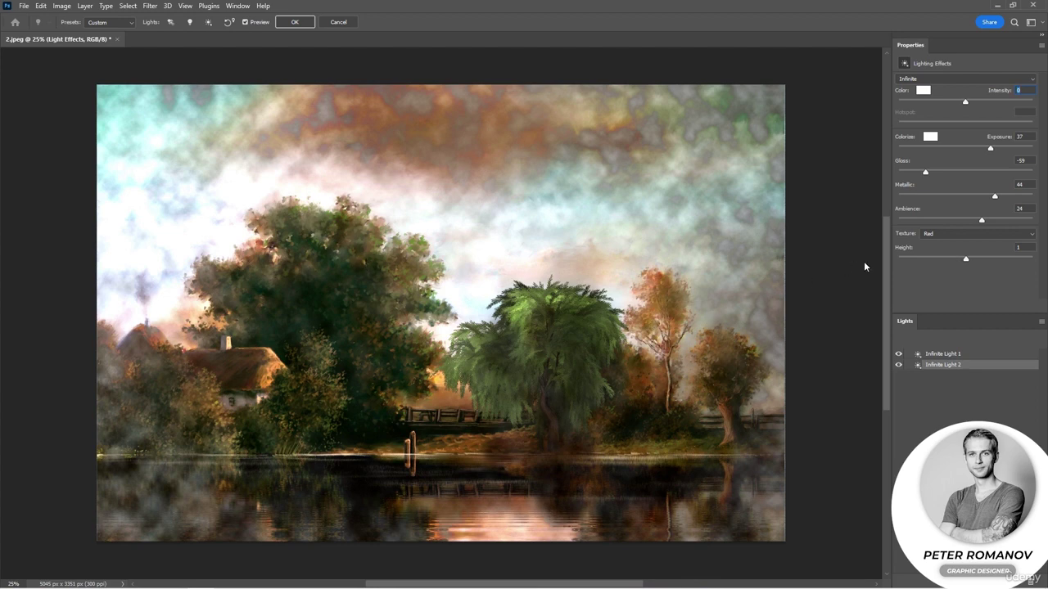
Step: Try a pink color for the second infinite light
left_click(922, 90)
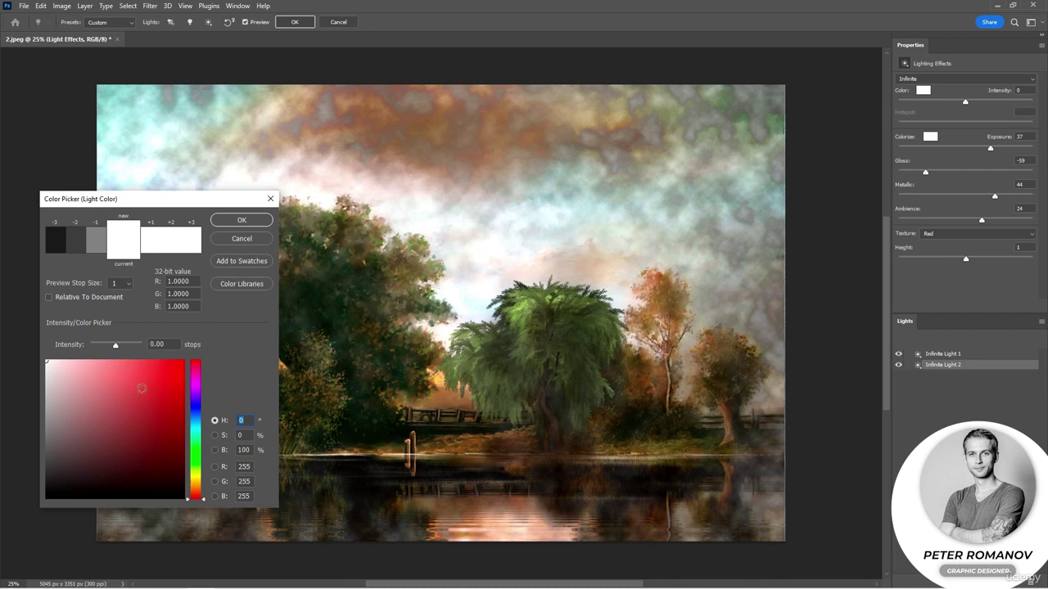
left_click_drag(142, 389, 104, 375)
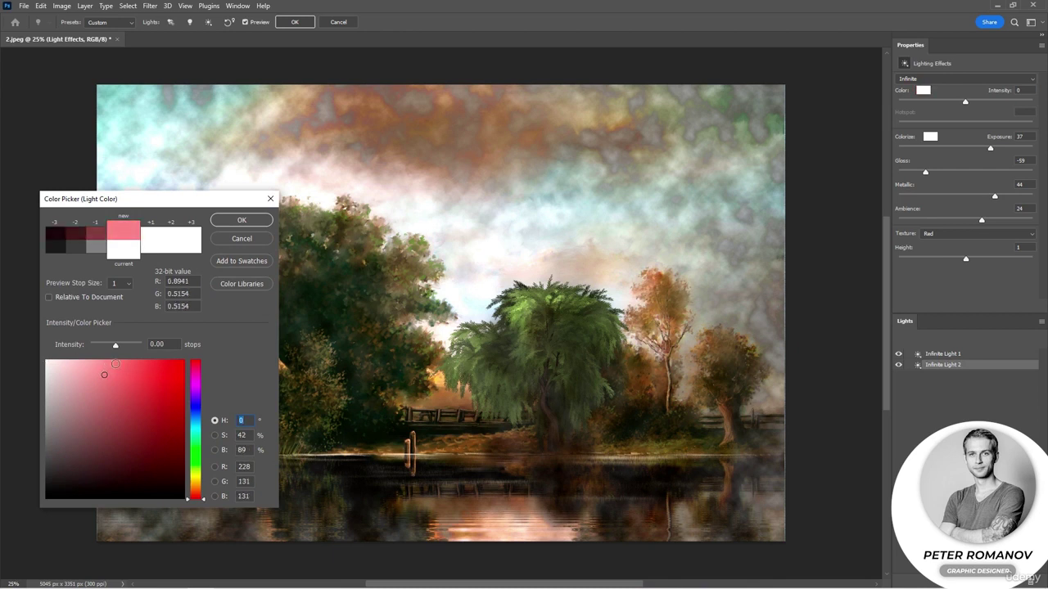
left_click(237, 221)
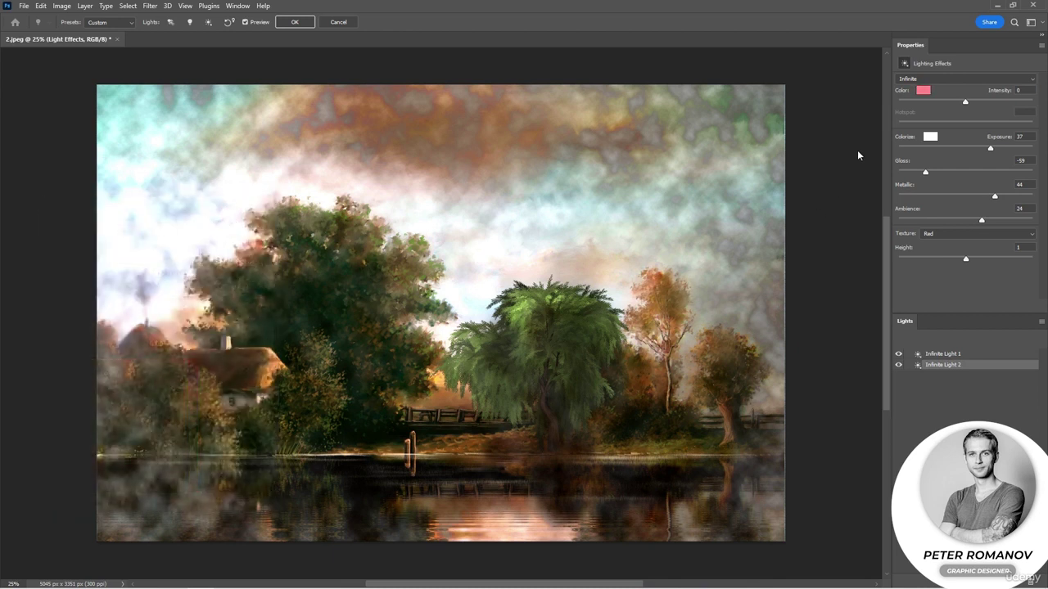
Step: Compare the image with the first light toggled, and delete the second infinite light
left_click(898, 353)
left_click(898, 353)
key("Delete")
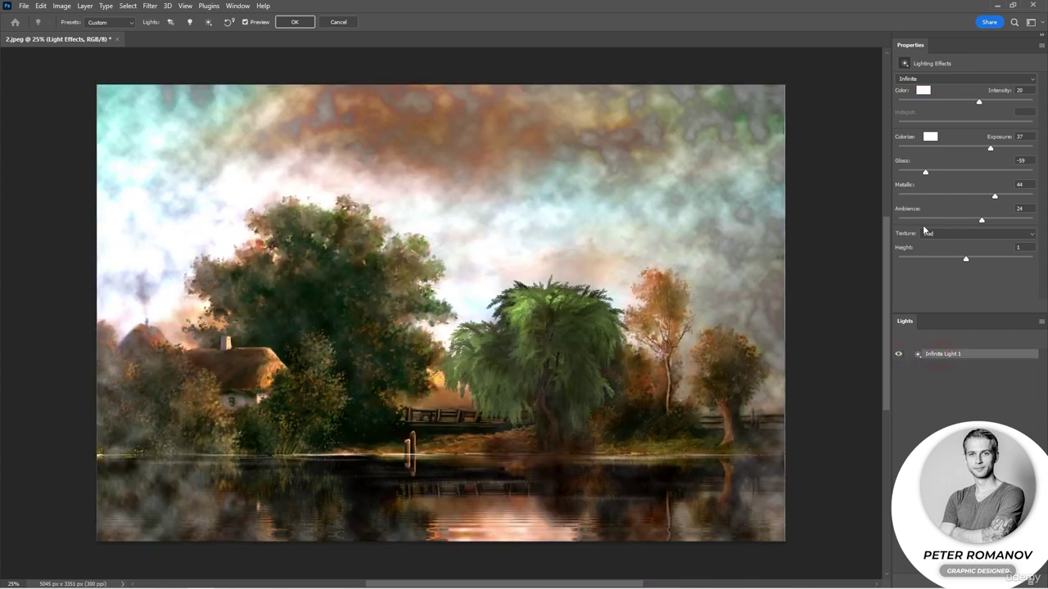
Step: Set the remaining infinite light's color to a pale pink
left_click(921, 92)
left_click(124, 378)
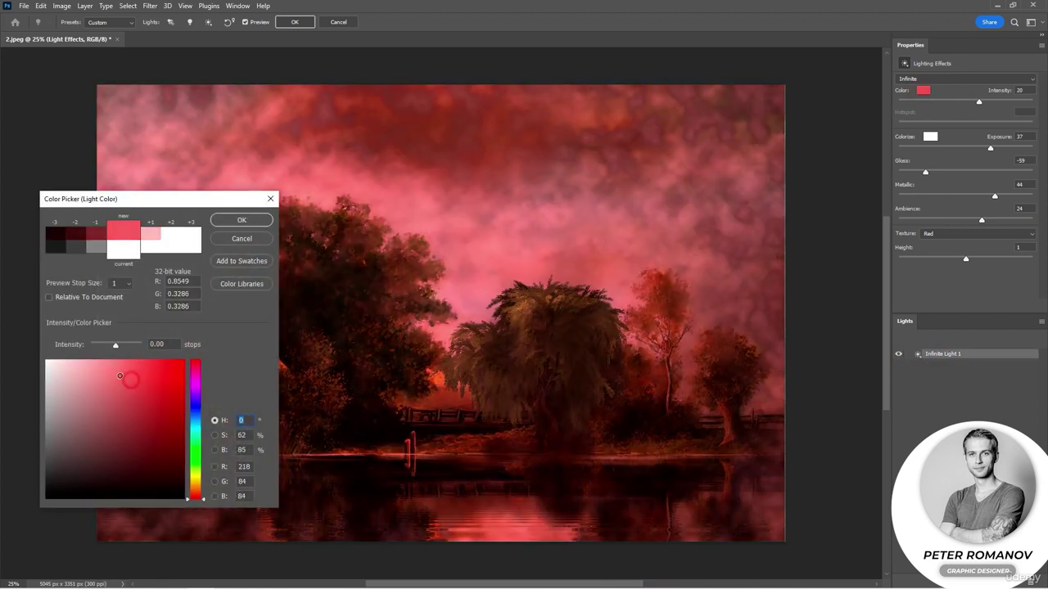
left_click(112, 363)
left_click(70, 366)
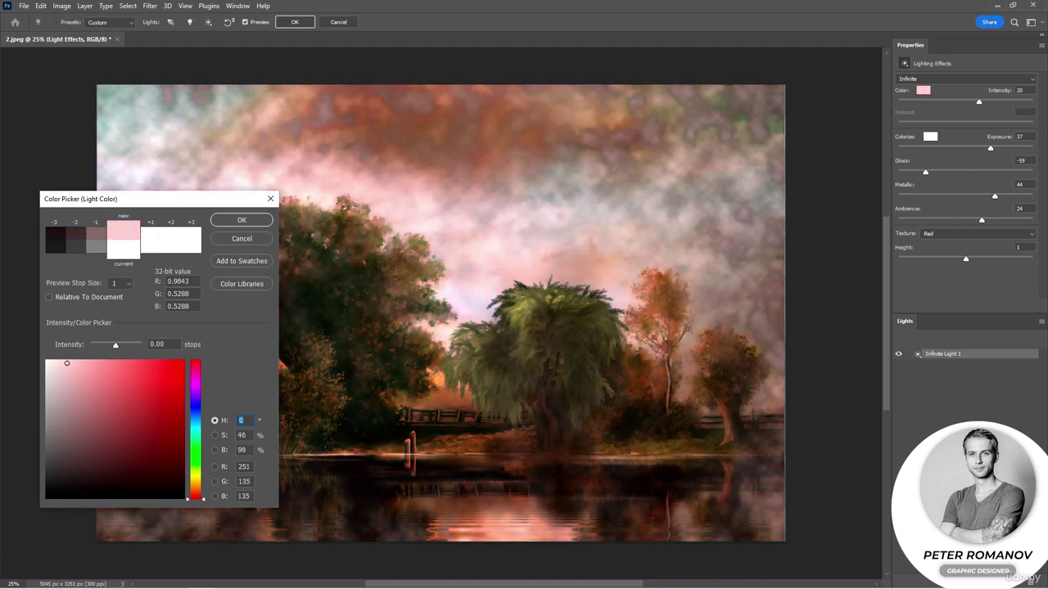
left_click(229, 219)
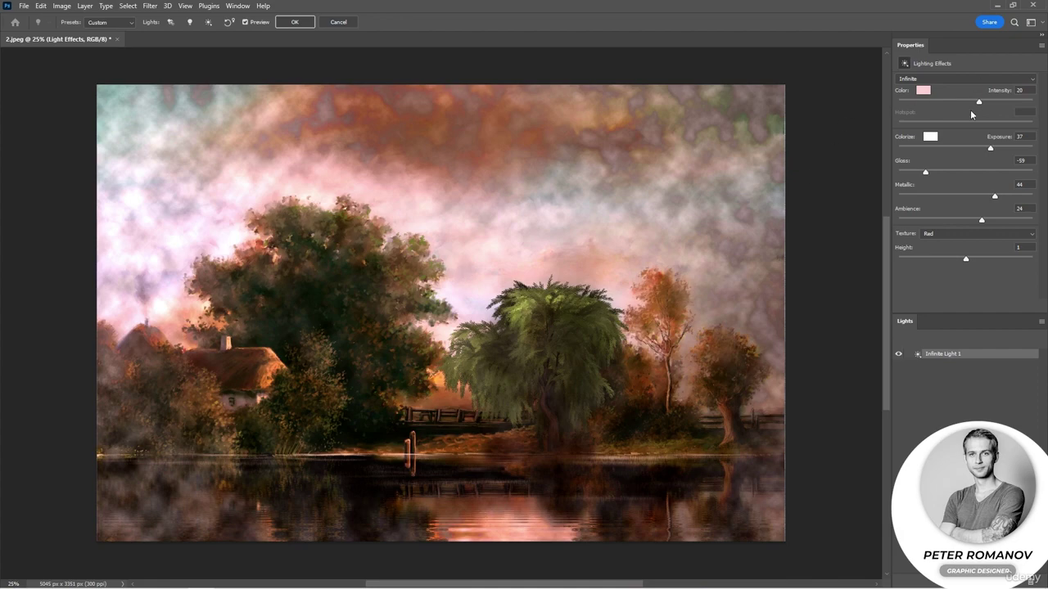
Step: Raise the light's intensity to 31 and try it as a spot light with a hotspot of 41
mouse_move(977, 101)
left_mouse_down()
mouse_move(969, 102)
mouse_move(985, 104)
left_mouse_up()
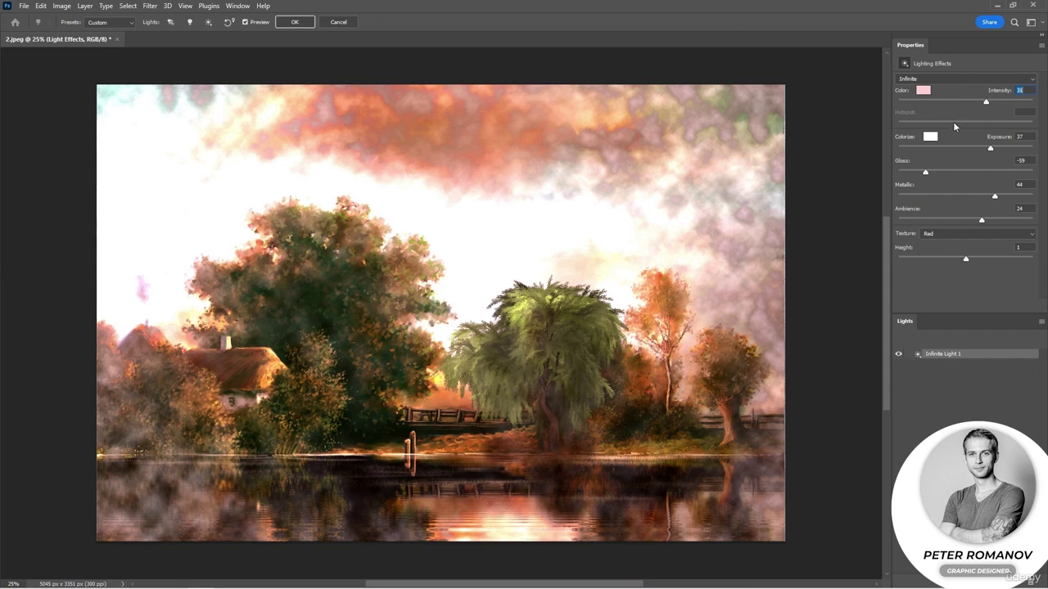
left_click(919, 78)
left_click(918, 95)
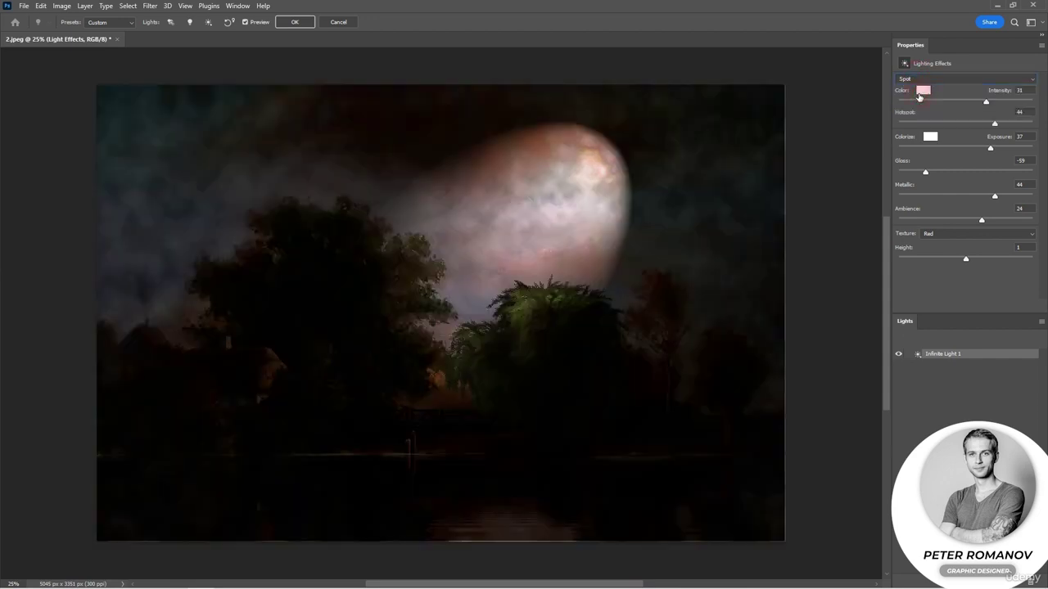
mouse_move(996, 123)
left_mouse_down()
mouse_move(970, 123)
mouse_move(1021, 123)
mouse_move(992, 124)
left_mouse_up()
Step: Change the light to a point light and set its intensity to 33
left_click(929, 78)
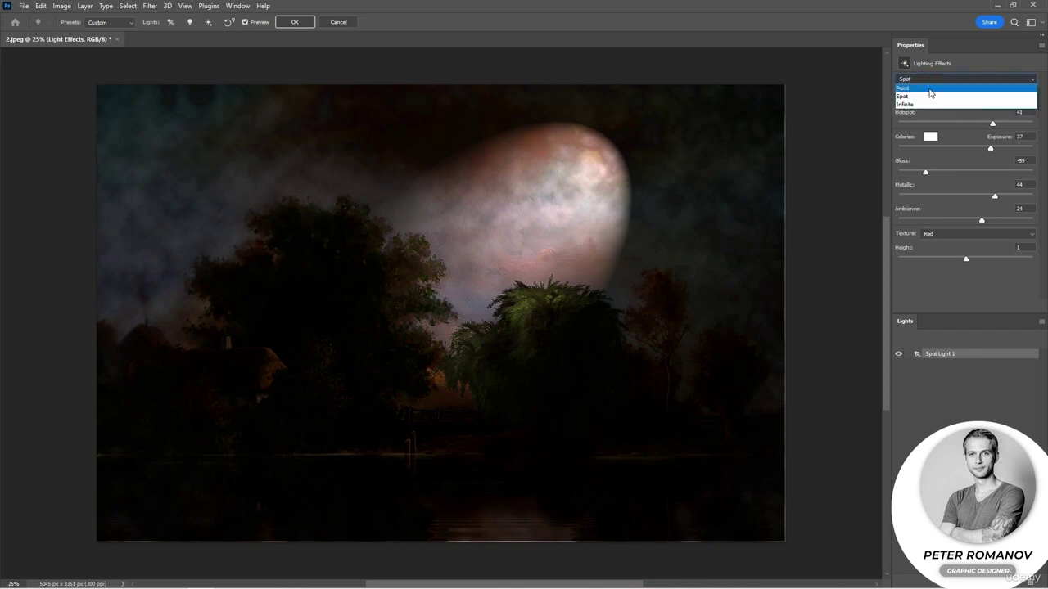
left_click(930, 89)
left_click(933, 79)
left_click(934, 87)
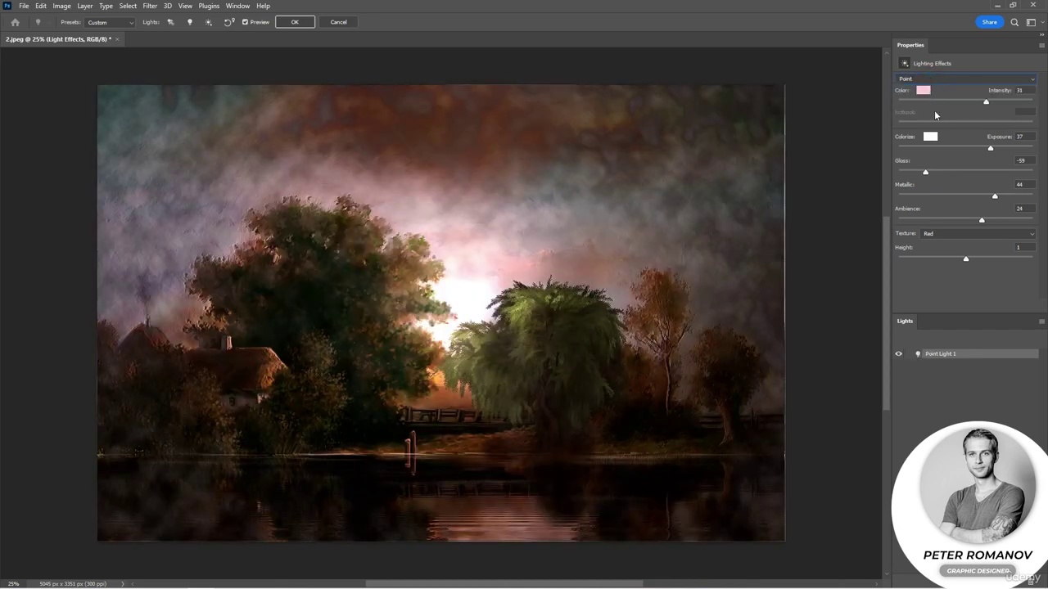
mouse_move(986, 102)
left_mouse_down()
mouse_move(1000, 103)
mouse_move(987, 106)
left_mouse_up()
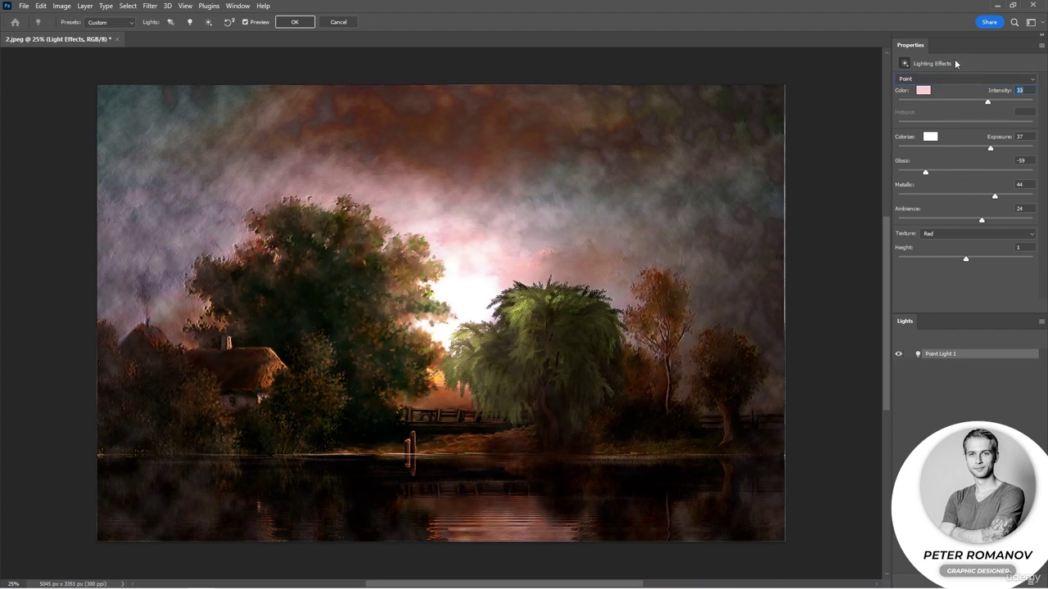
Step: Compare the image with the effect preview off and on, and apply the lighting effects using the embedded color profile
left_click(248, 22)
left_click(250, 22)
left_click(294, 21)
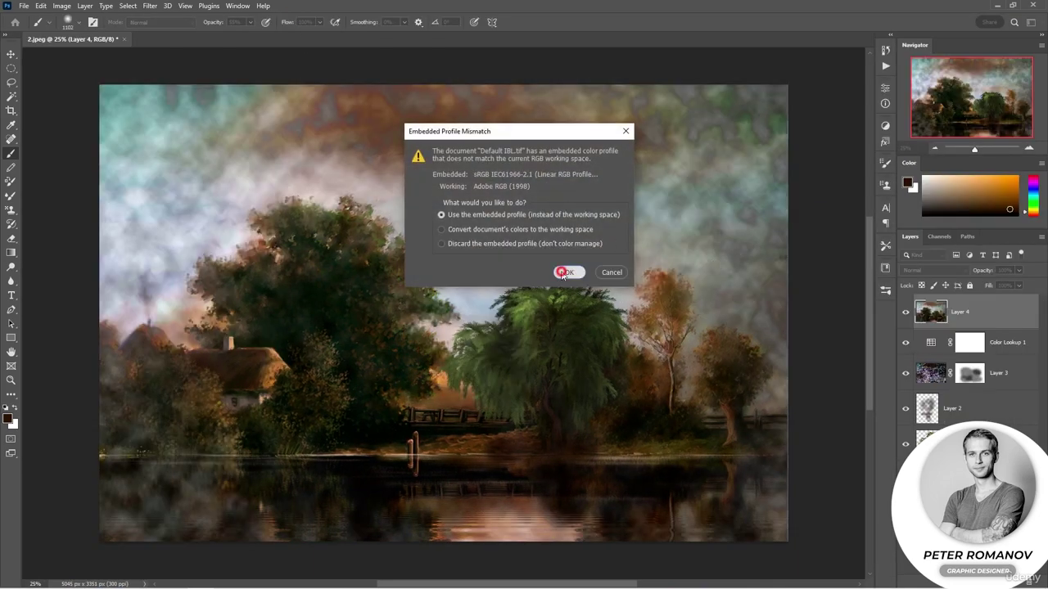
left_click(565, 272)
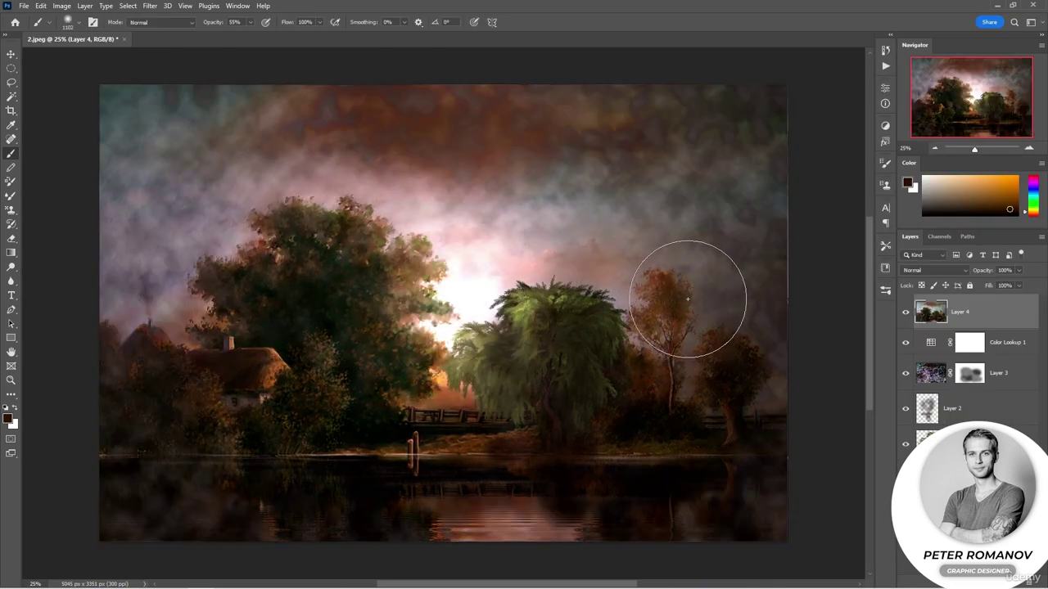
Step: Compare the finished painting with the original image, and examine the lighting around the trees at closer zoom
left_click(906, 444, "alt")
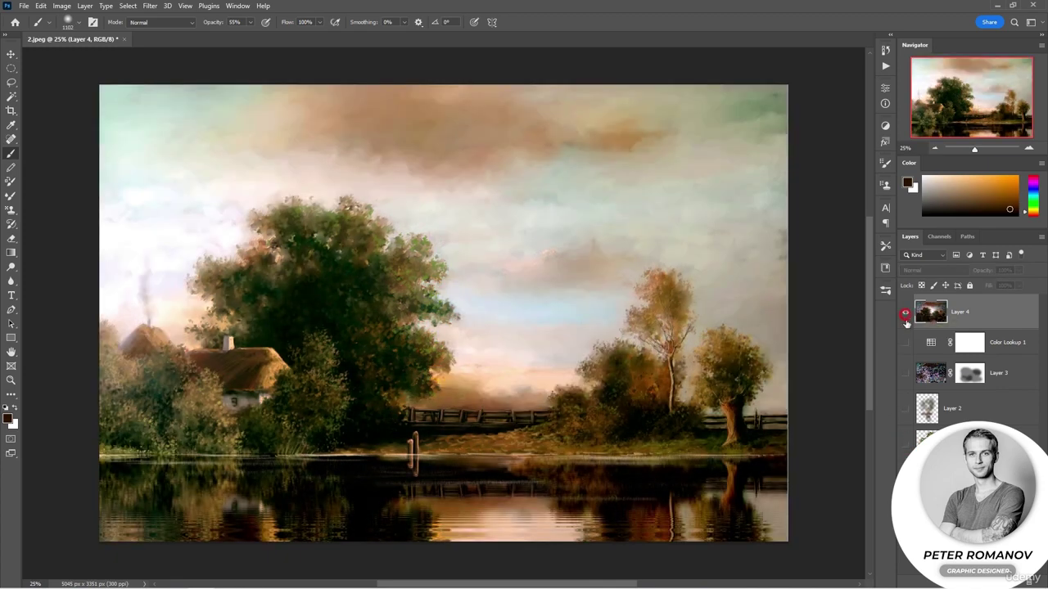
left_click(905, 444, "alt")
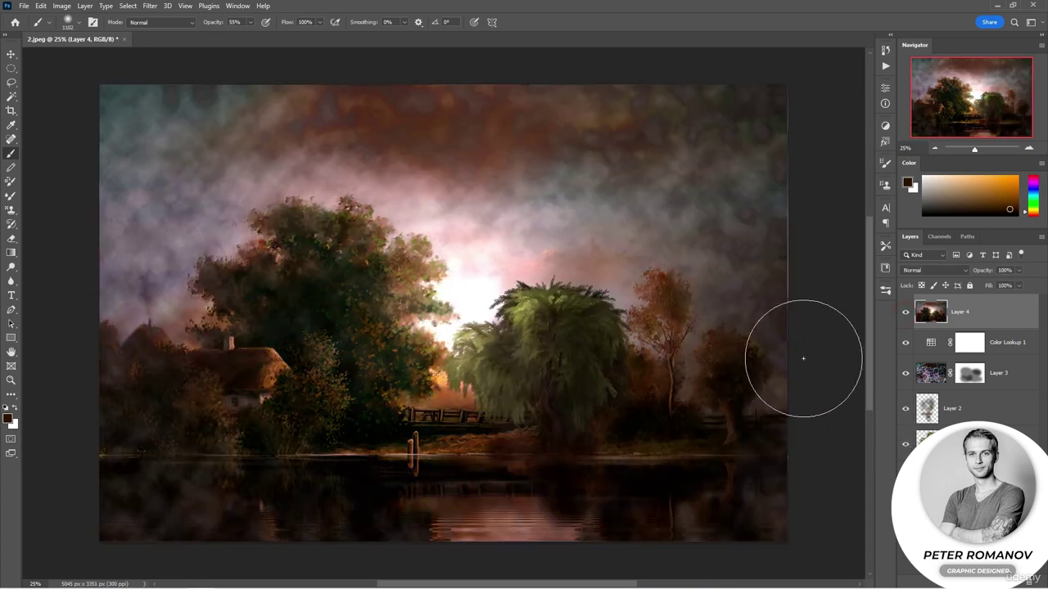
left_click(1028, 148)
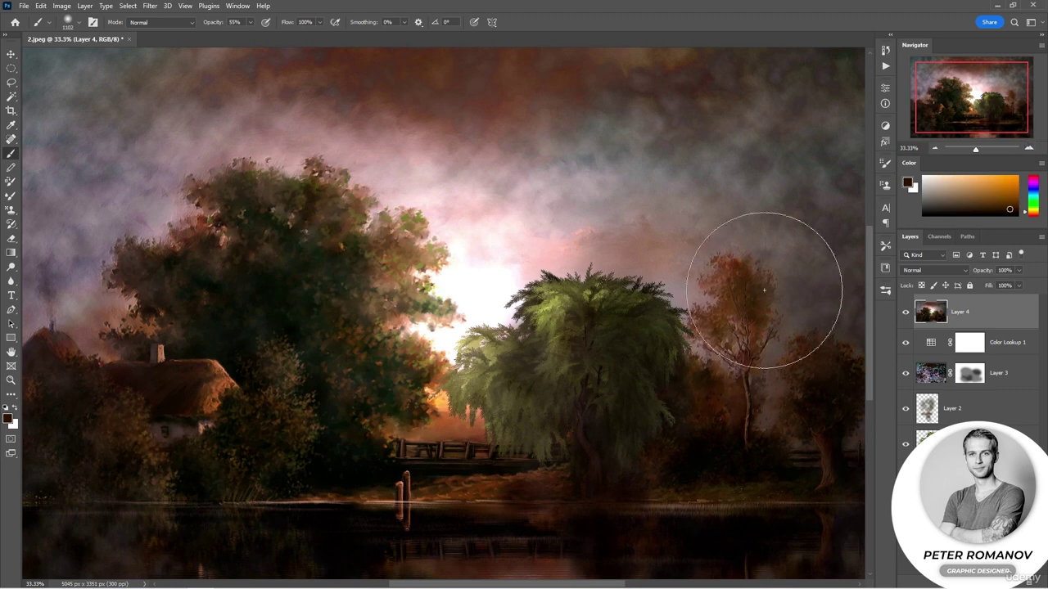
scroll(730, 349, "down", 1)
scroll(730, 349, "up", 2)
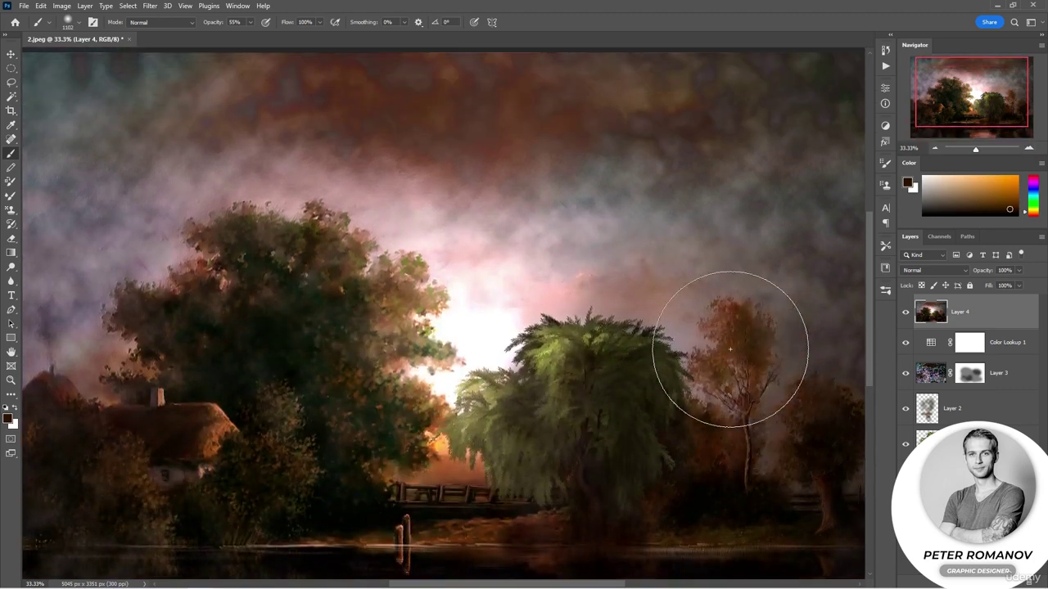
left_click(934, 148)
left_click(934, 148)
scroll(769, 308, "down", 1)
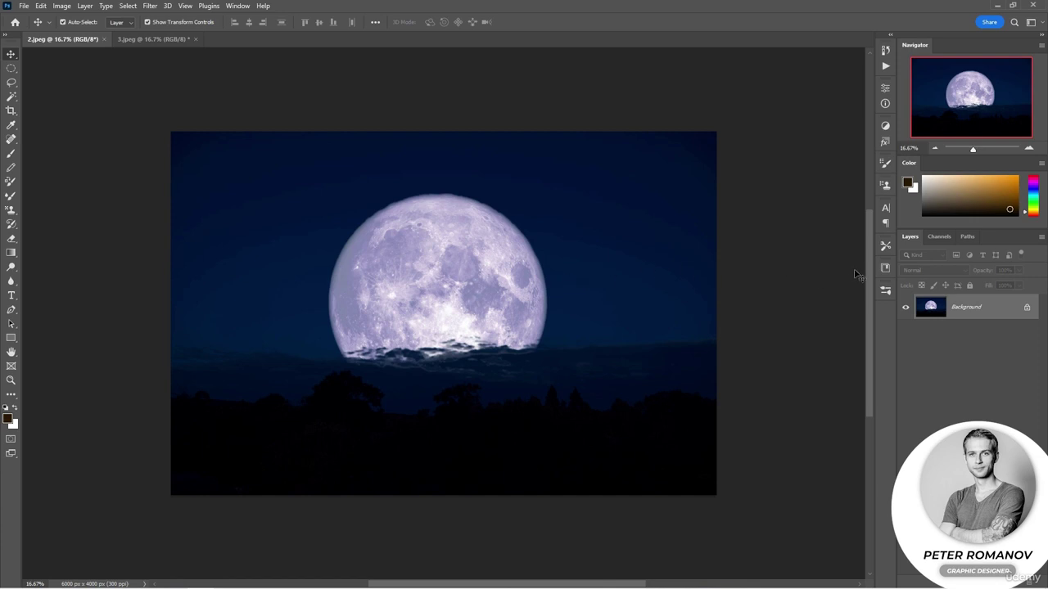
Step: Unlock the moon photo's background layer and extend the canvas height to 5200 px using percent units
left_click(1026, 307)
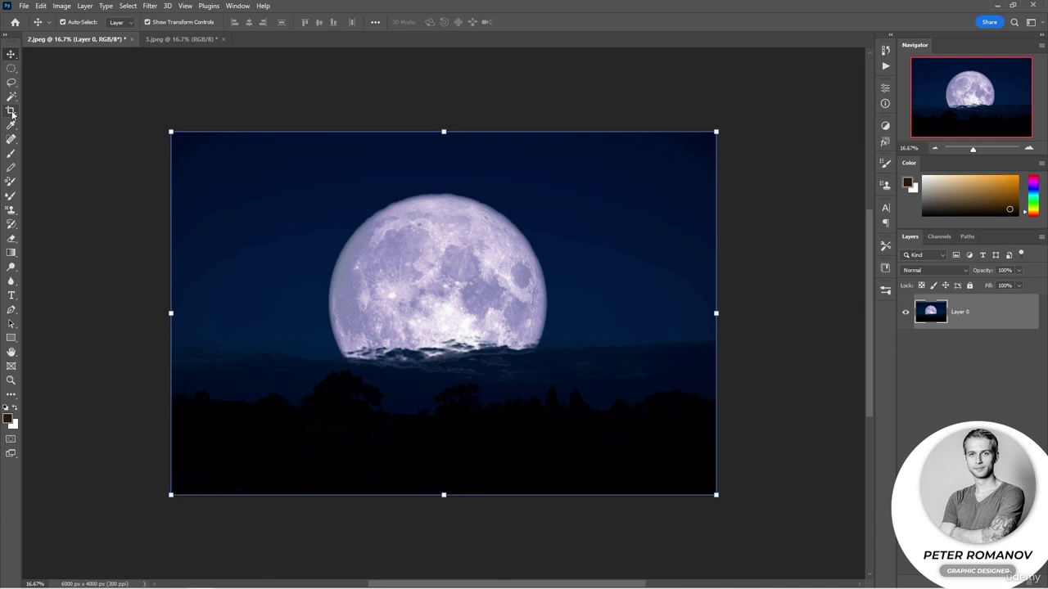
left_click(62, 6)
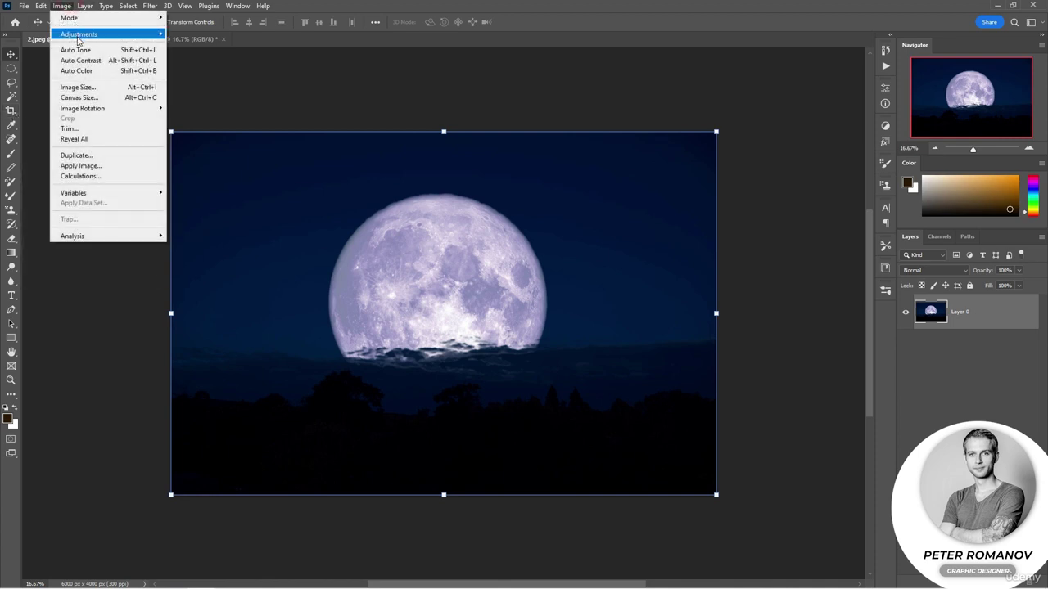
left_click(123, 98)
left_click(771, 190)
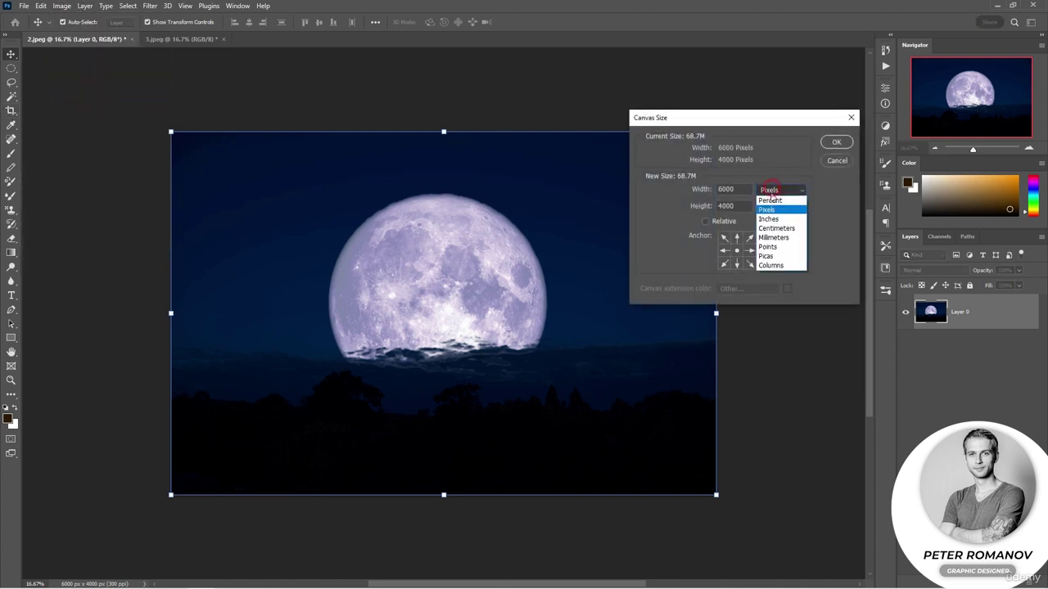
left_click(769, 199)
double_click(725, 189)
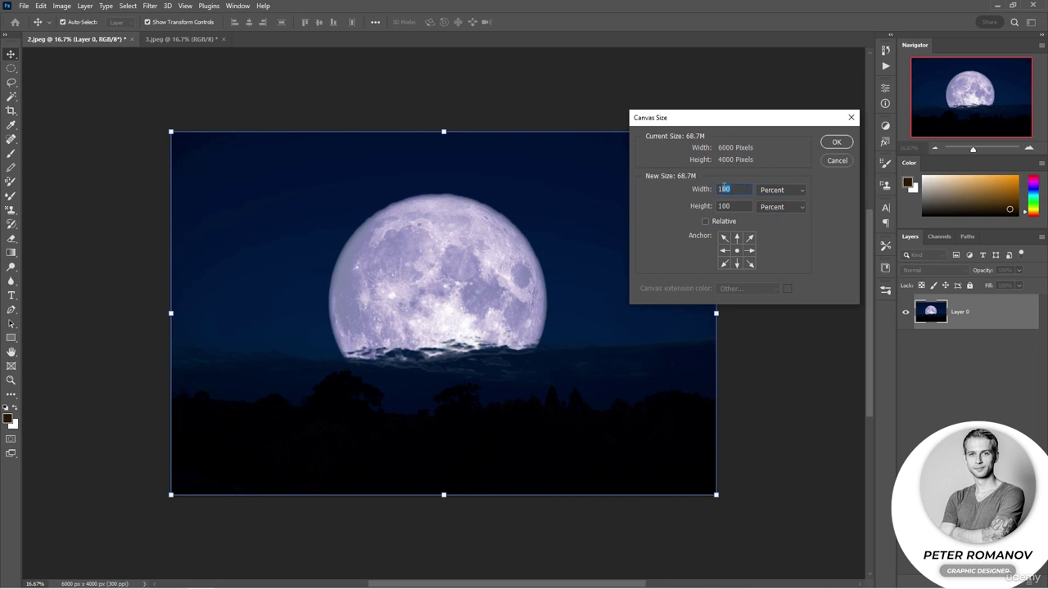
double_click(730, 208)
left_click(732, 205)
left_click(836, 142)
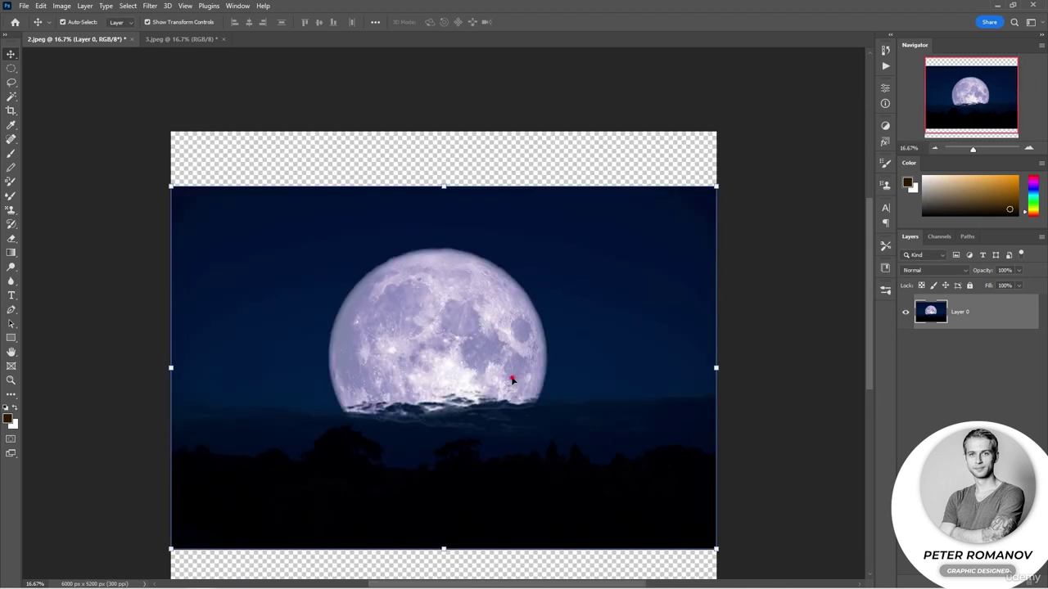
Step: Move the moon photo up to the top edge of the canvas and keep its layer selected
left_click_drag(510, 375, 509, 324)
left_click(962, 329)
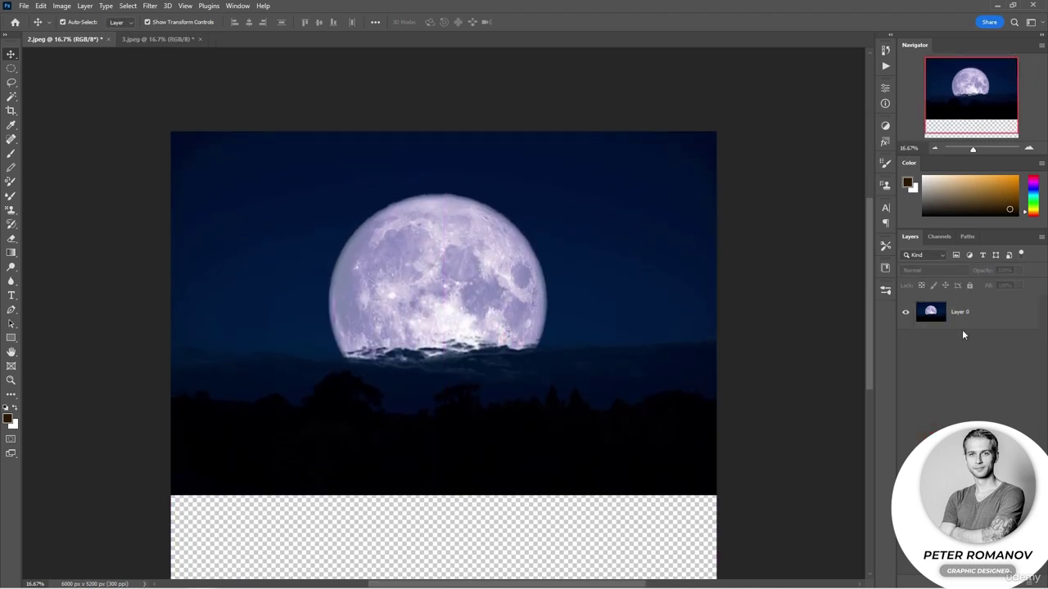
left_click(964, 322)
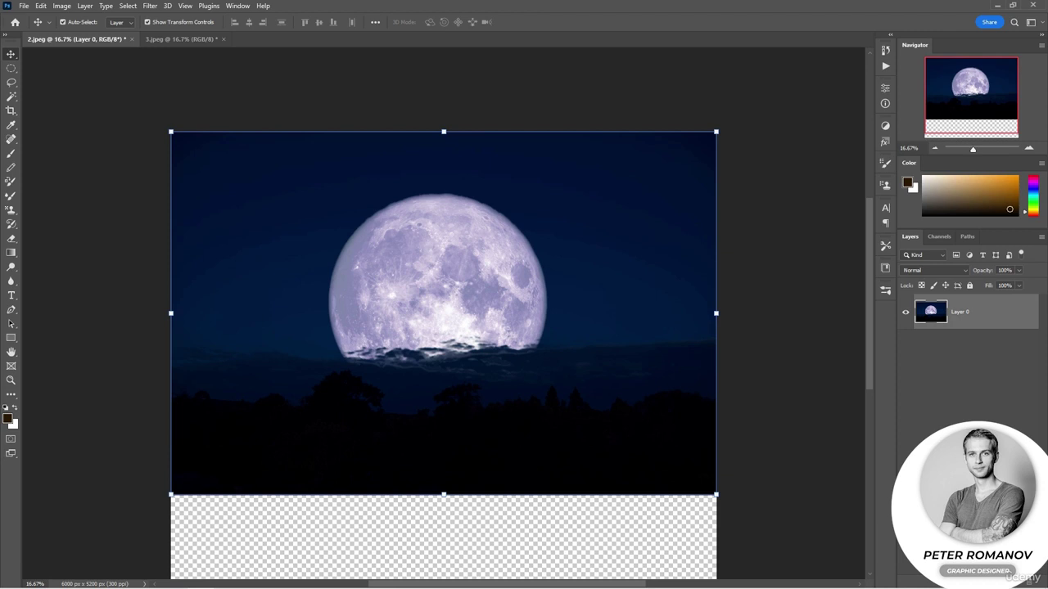
Step: Add a new layer beneath the moon photo and fill it with black
key("ctrl+shift+alt+n")
left_click_drag(966, 316, 971, 354)
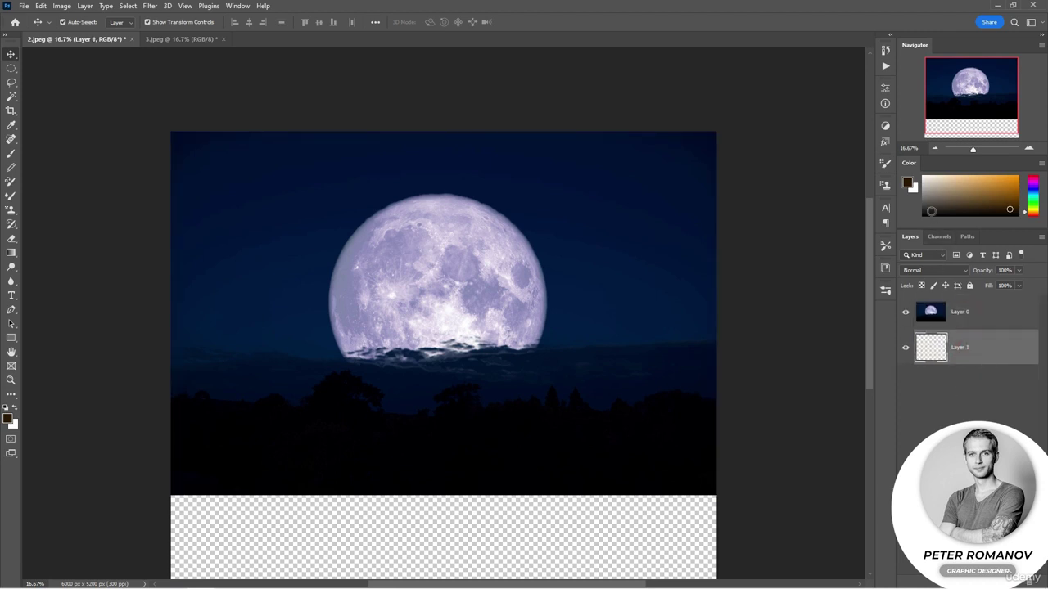
left_click_drag(930, 211, 909, 232)
key("alt+BackSpace")
key("ctrl+t")
scroll(864, 216, "down", 3)
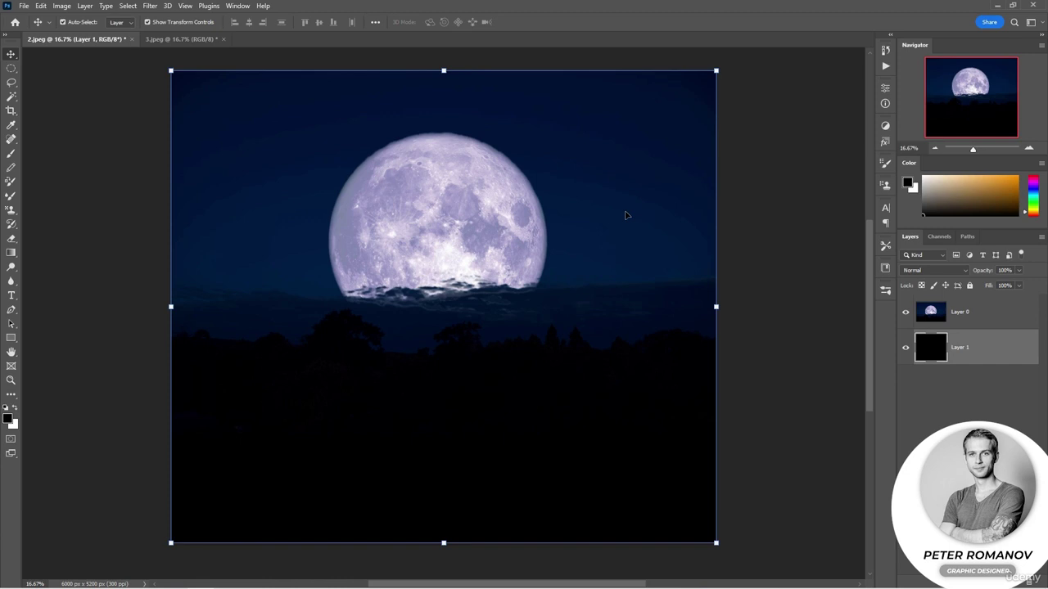
Step: Apply the Fibers filter to the black layer in dark blue and light blue, randomized, with variance 12 and strength 19
left_click(310, 205)
left_click(150, 6)
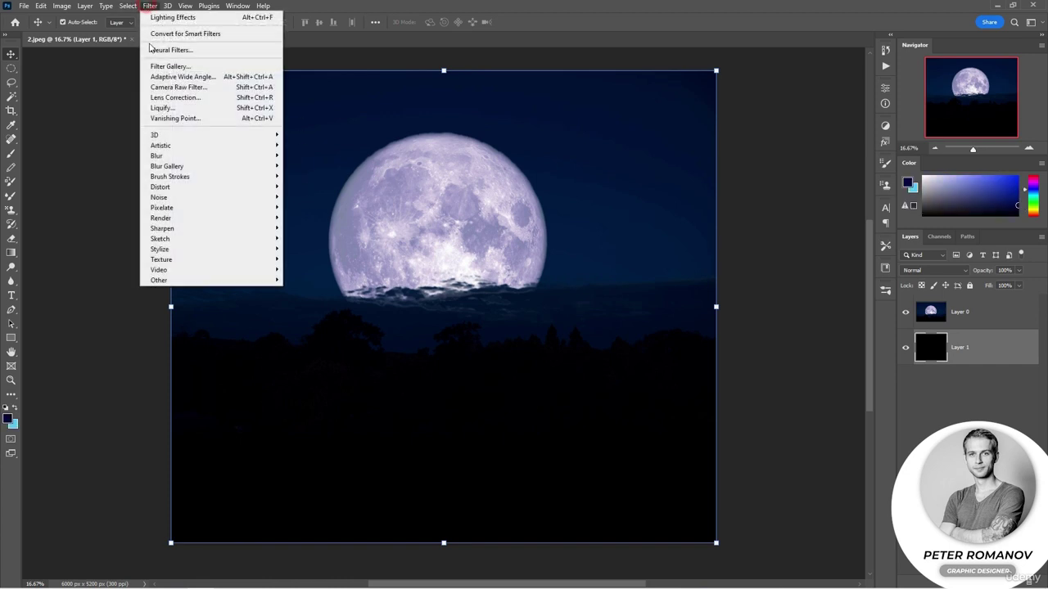
mouse_move(246, 219)
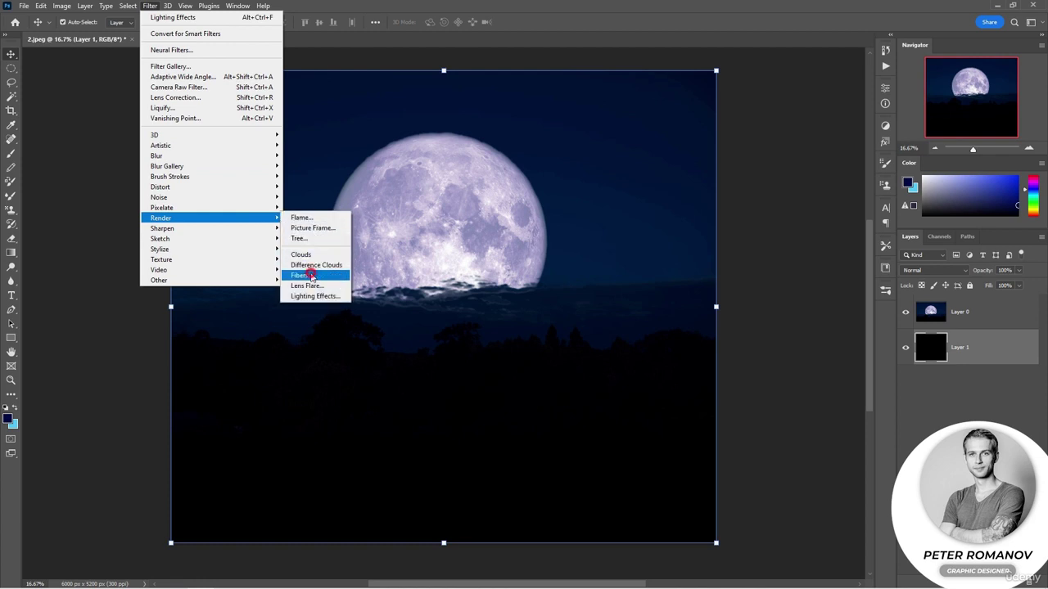
left_click(311, 278)
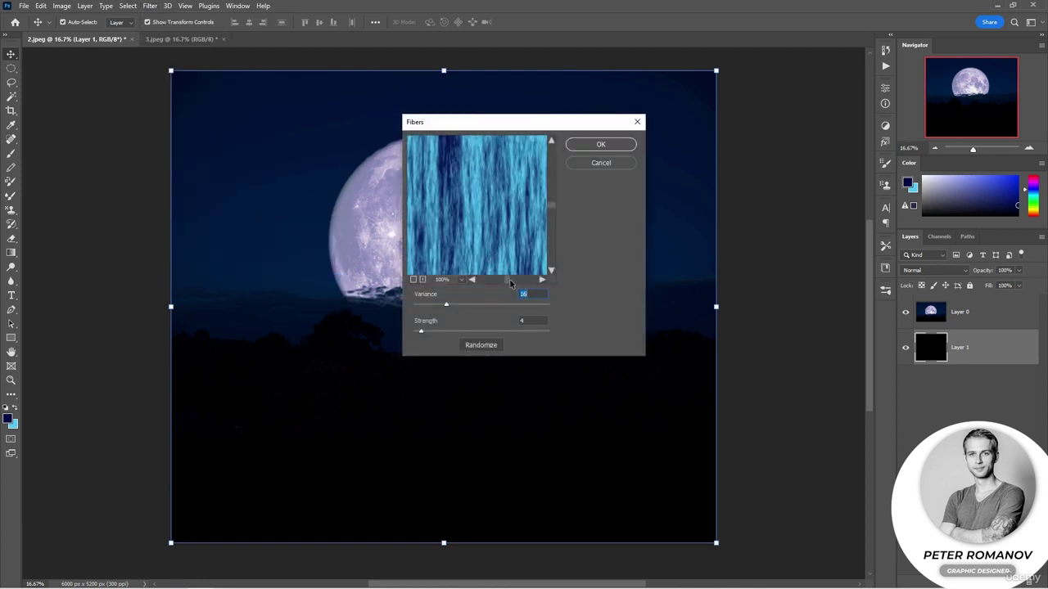
mouse_move(449, 306)
left_mouse_down()
mouse_move(540, 306)
mouse_move(413, 306)
mouse_move(443, 304)
left_mouse_up()
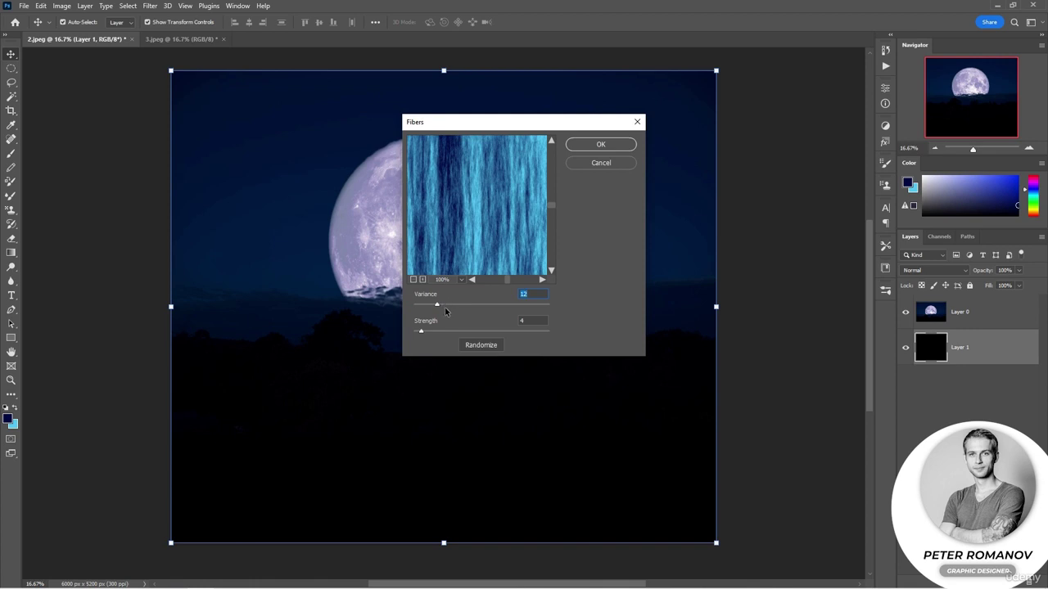
left_click(489, 347)
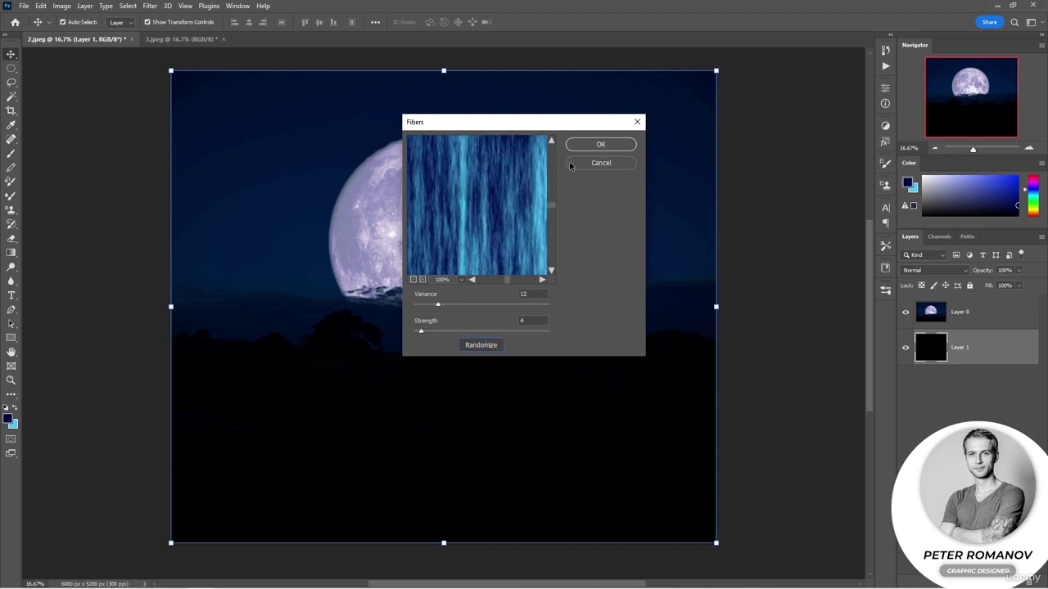
mouse_move(422, 332)
left_mouse_down()
mouse_move(519, 334)
mouse_move(453, 335)
left_mouse_up()
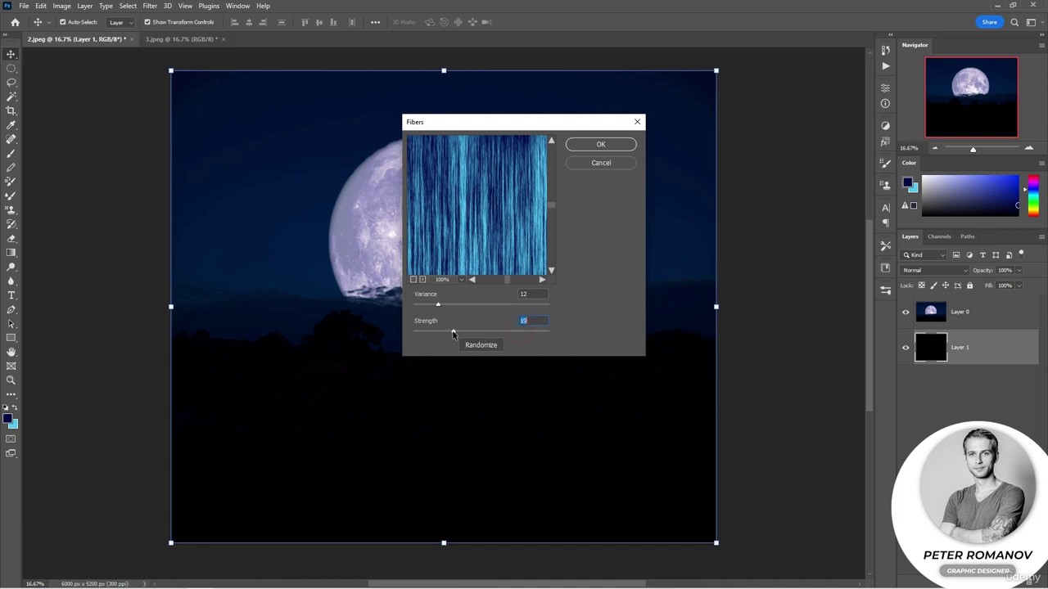
left_click(588, 142)
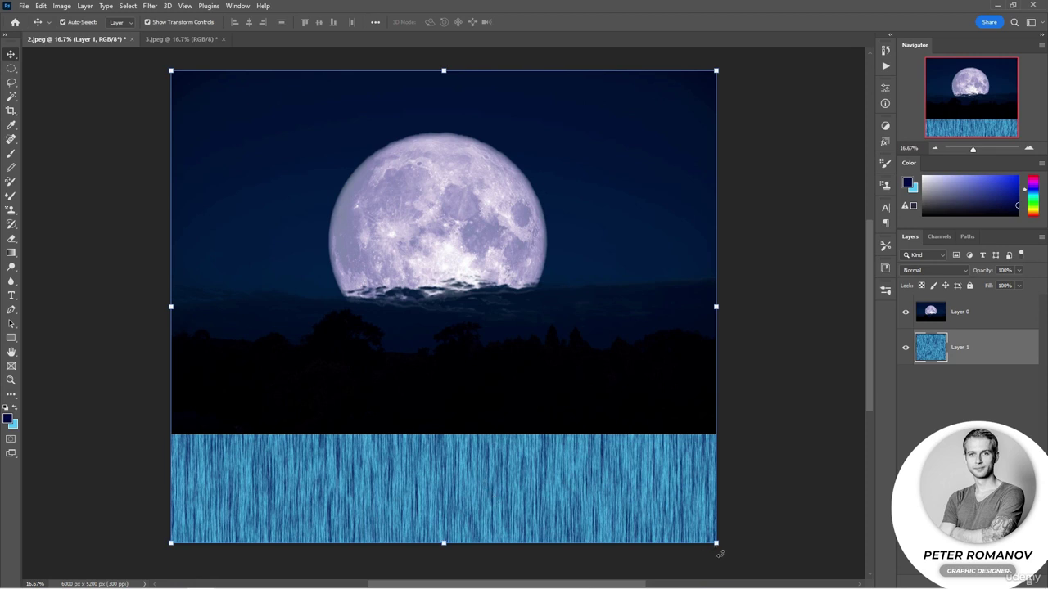
Step: Rotate the fibers layer 90° clockwise and scale it to about 117% so it spans the full canvas width
right_click(654, 516)
left_click(588, 471)
left_click(718, 544)
right_click(586, 492)
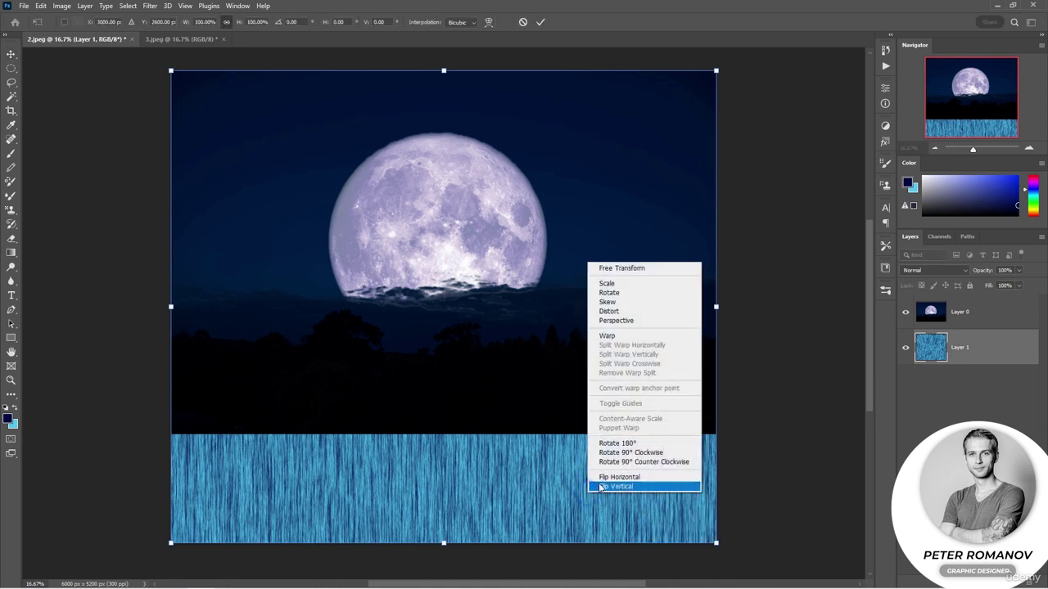
left_click(631, 453)
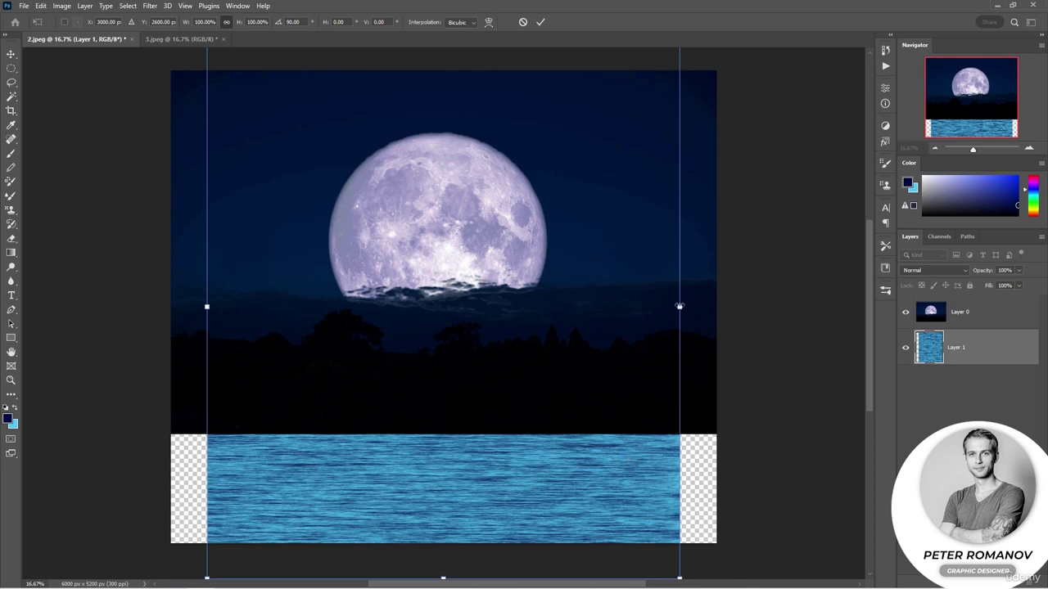
left_click_drag(679, 306, 723, 306)
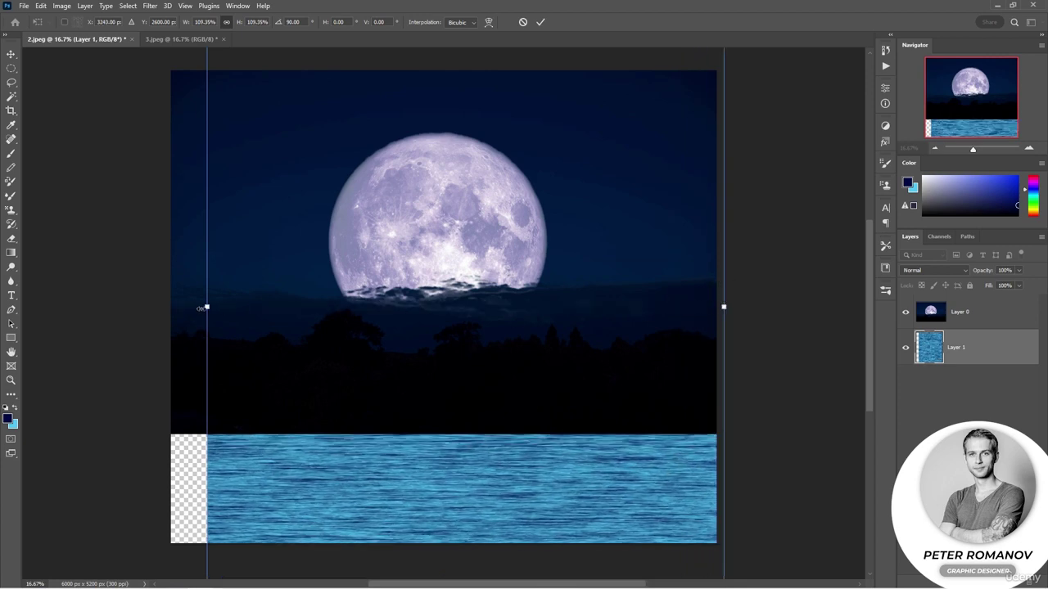
left_click_drag(205, 308, 170, 307)
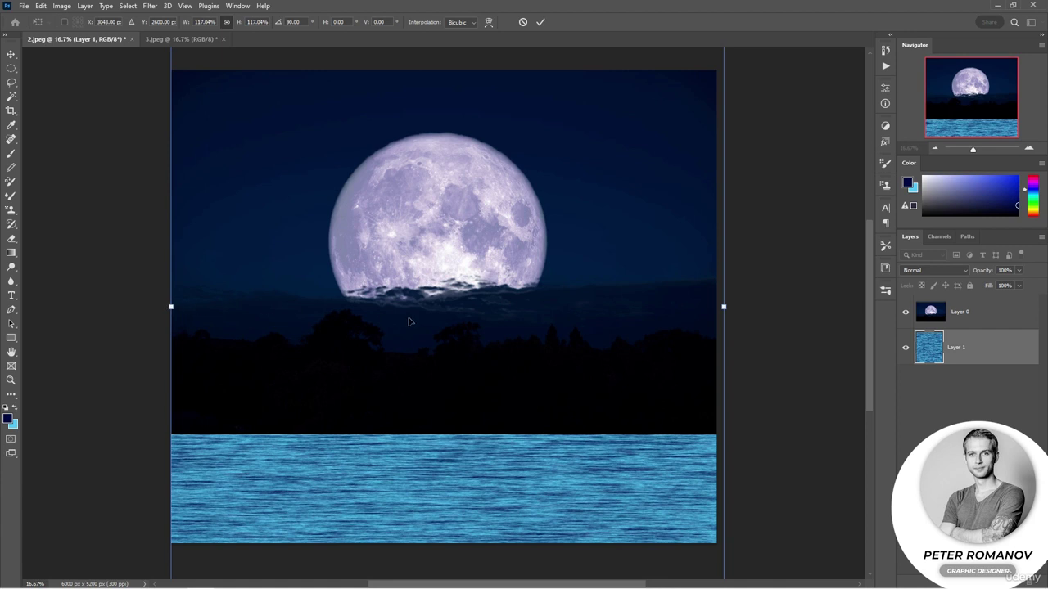
key("Return")
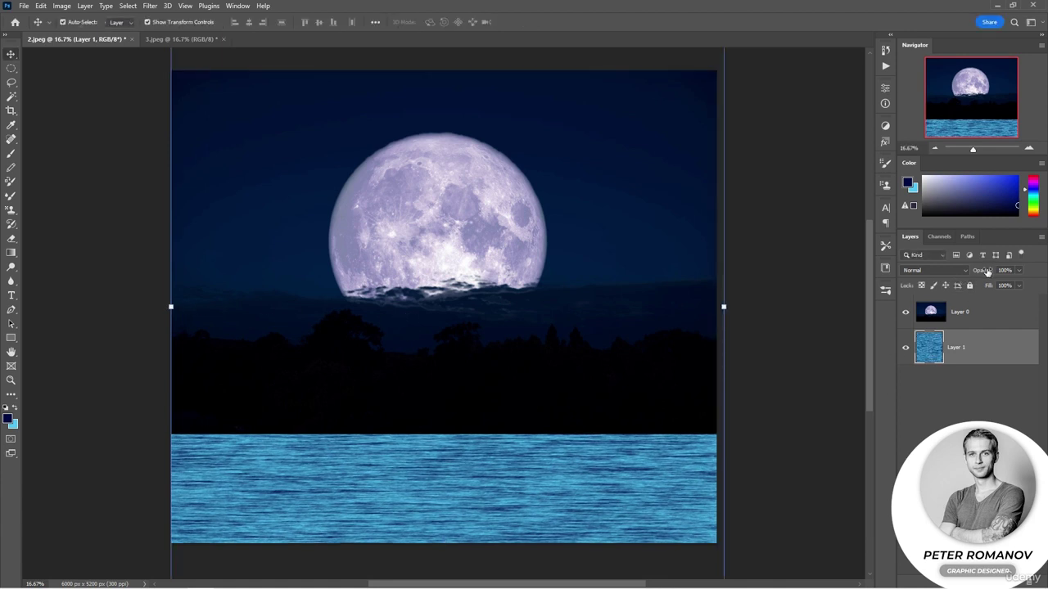
Step: Add a black-filled layer beneath the fibers layer, and set the fibers layer to Pin Light at 60% opacity
key("ctrl+shift+alt+n")
key("ctrl+bracketleft")
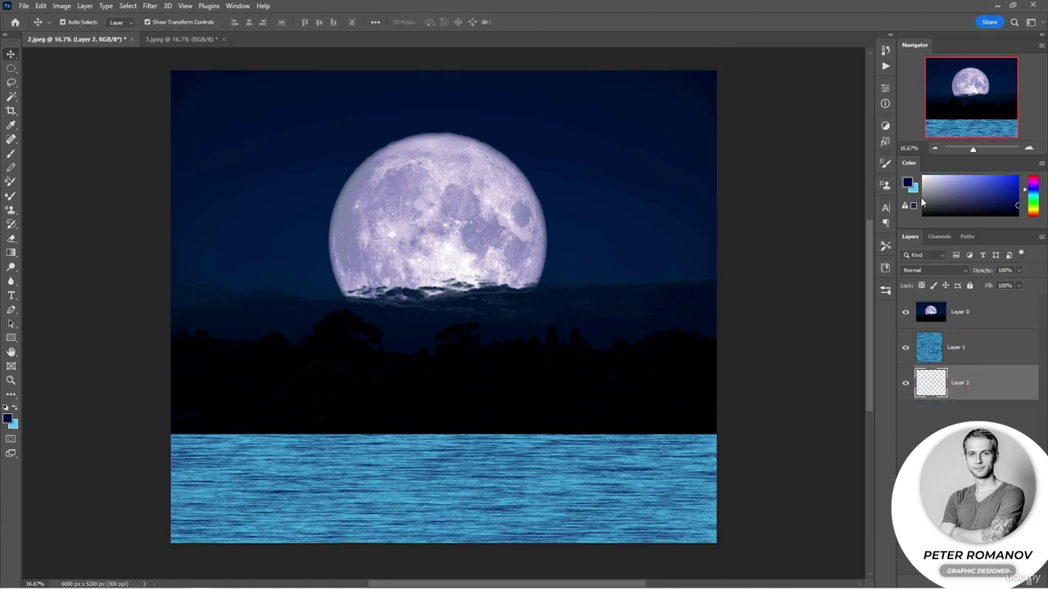
left_click(958, 347)
left_click(933, 270)
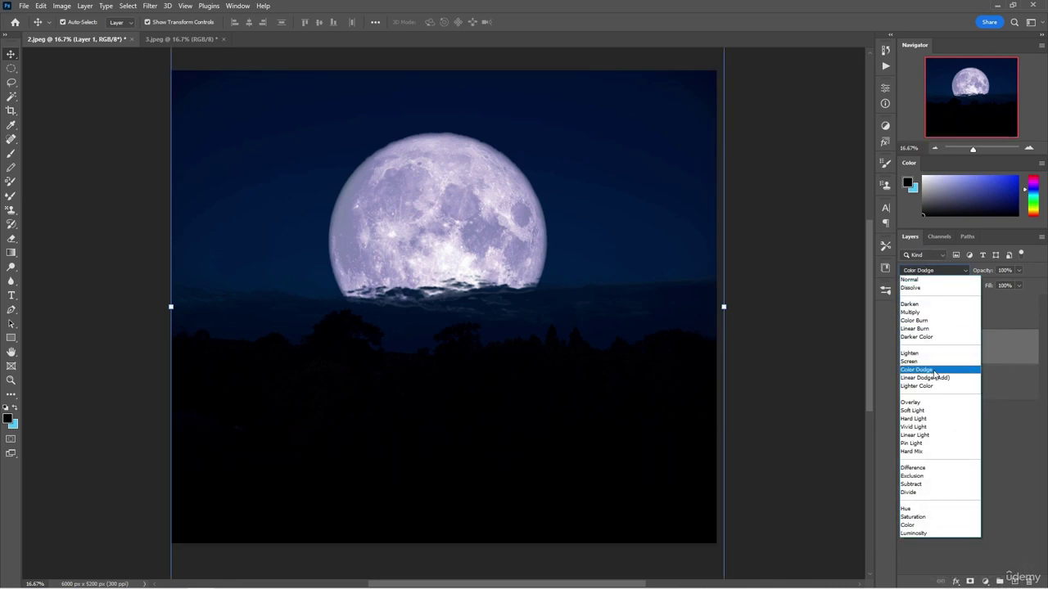
left_click(943, 447)
left_click_drag(983, 271, 971, 273)
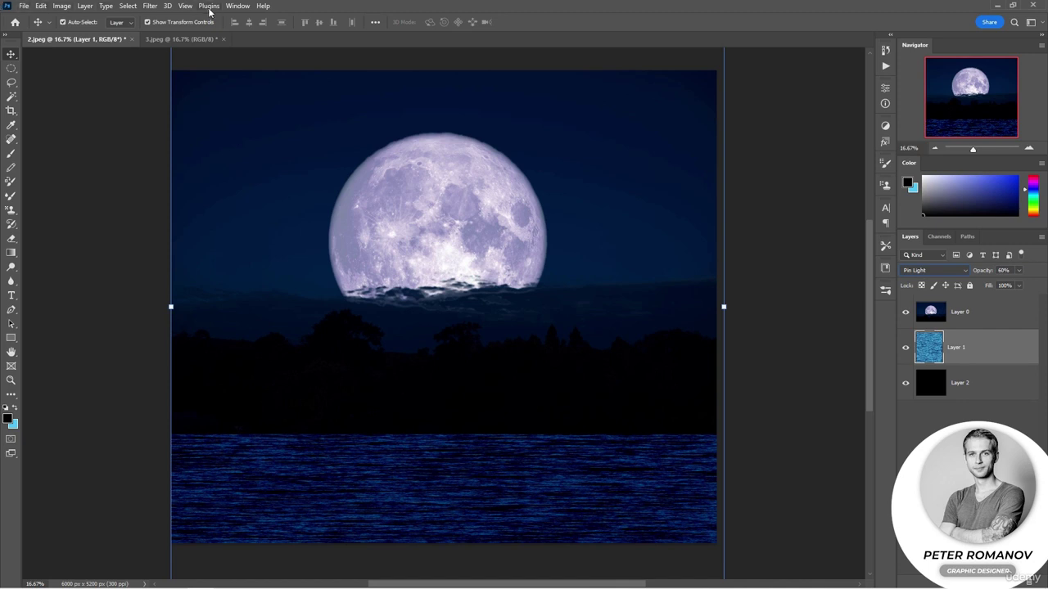
Step: Apply the artistic Dry Brush effect from the Filter Gallery to the fibers layer
left_click(152, 6)
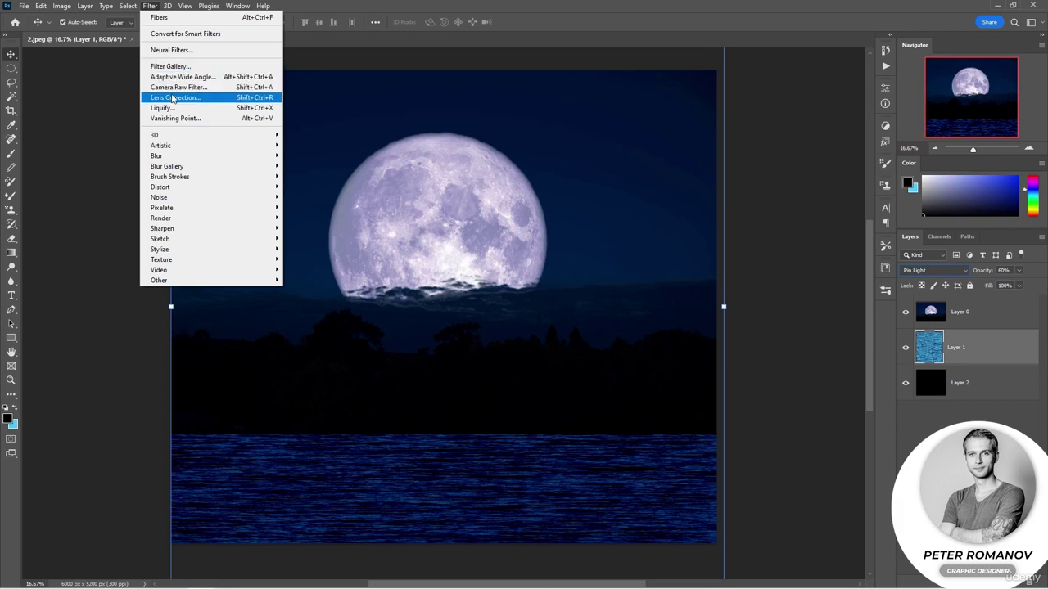
left_click(178, 69)
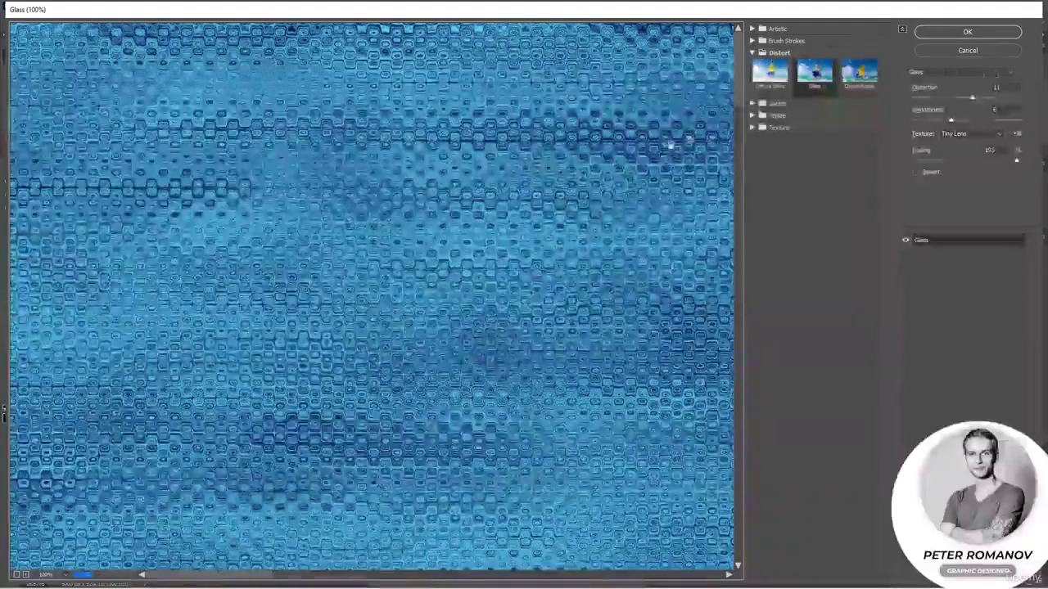
left_click(763, 79)
left_click(753, 29)
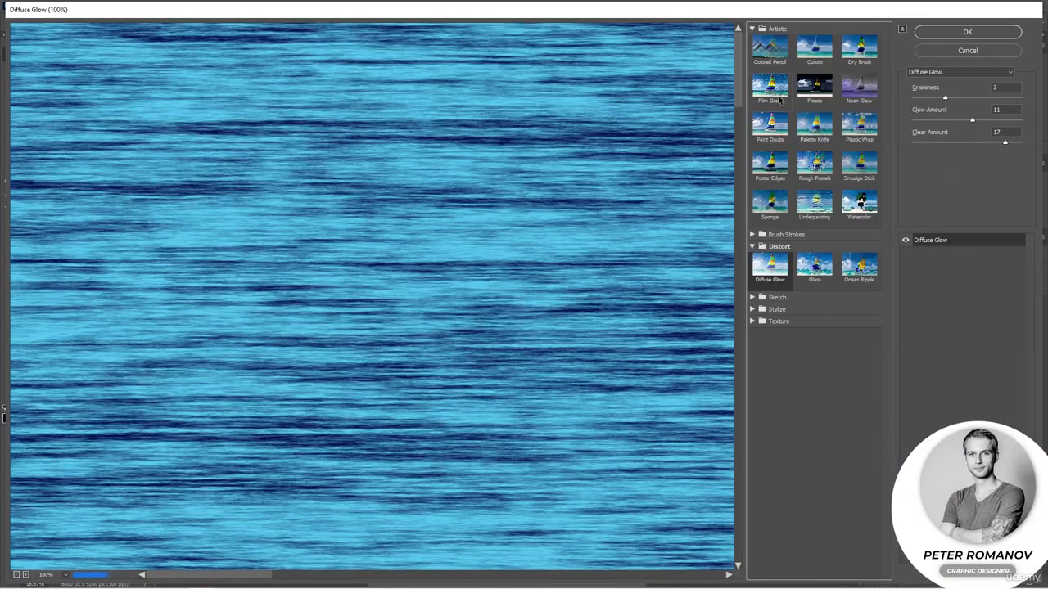
left_click(779, 92)
left_click(823, 47)
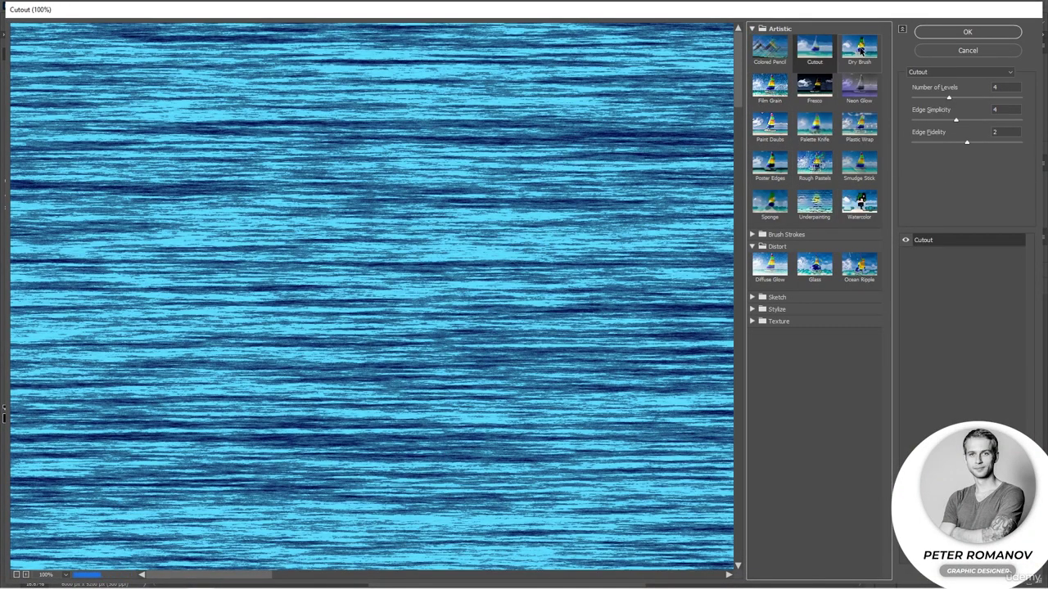
left_click(859, 50)
left_click(972, 33)
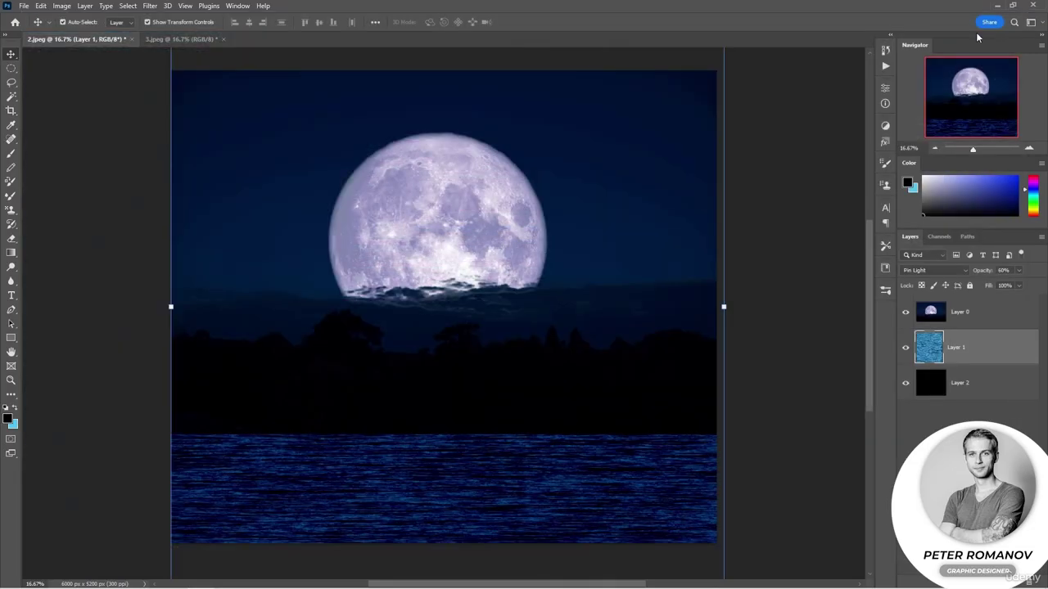
Step: Lower the fibers layer's opacity to 58% and preview other blend modes, keeping Pin Light
mouse_move(987, 276)
left_mouse_down()
mouse_move(977, 273)
mouse_move(987, 275)
left_mouse_up()
left_click(966, 442)
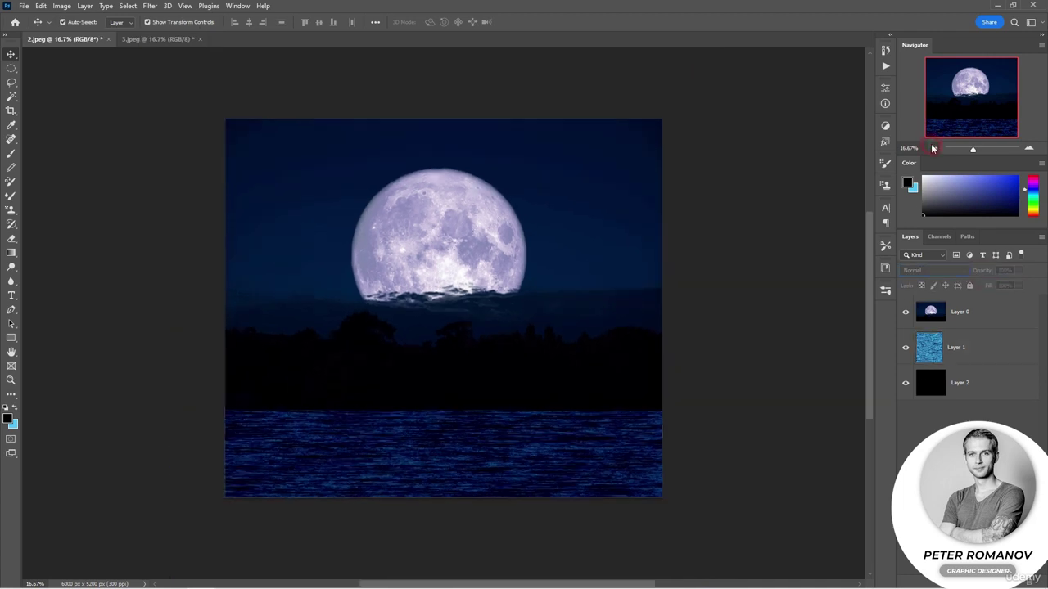
left_click(934, 148)
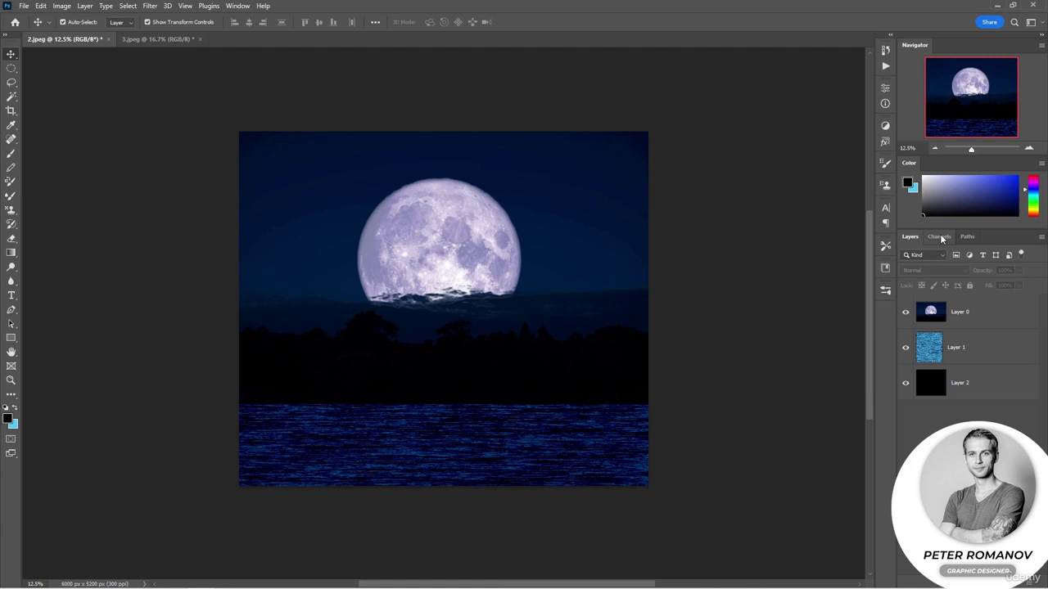
left_click(978, 347)
left_click(935, 270)
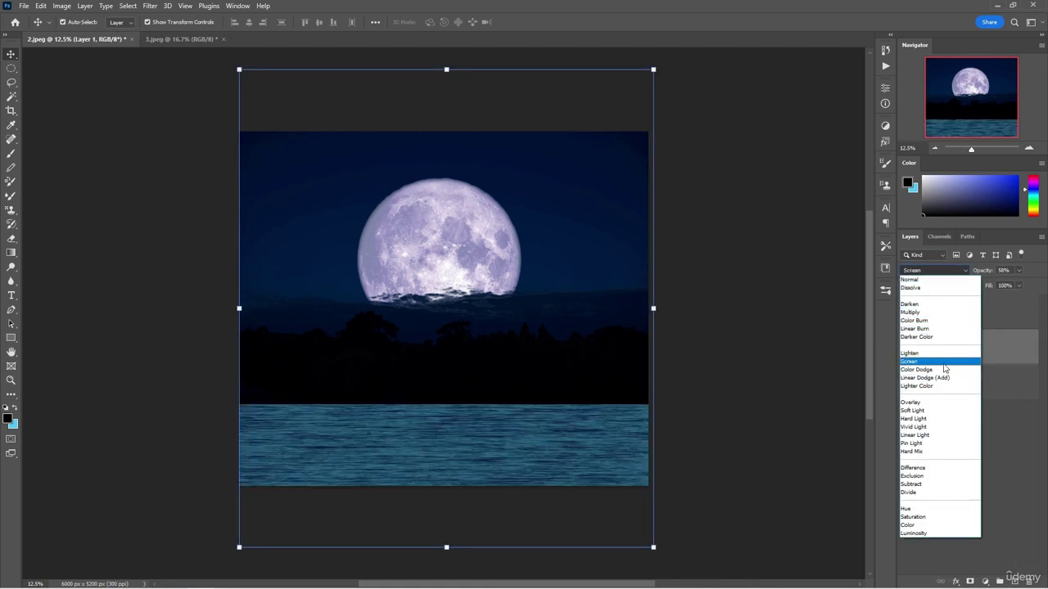
left_click(799, 360)
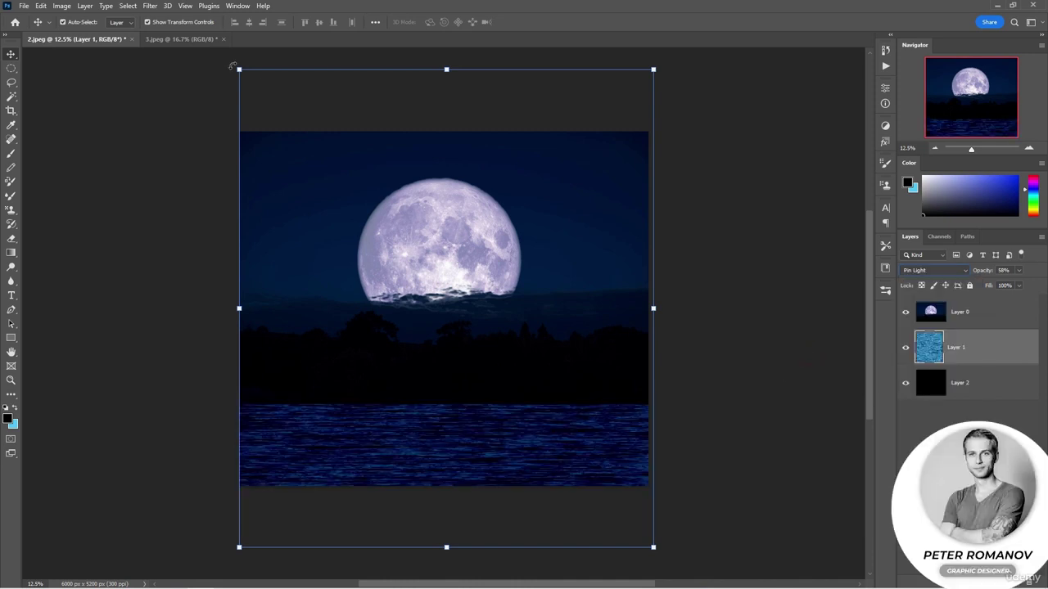
Step: Add a new layer to 3.jpeg and sample a tan foreground and a green background colour from the photo
left_click(186, 38)
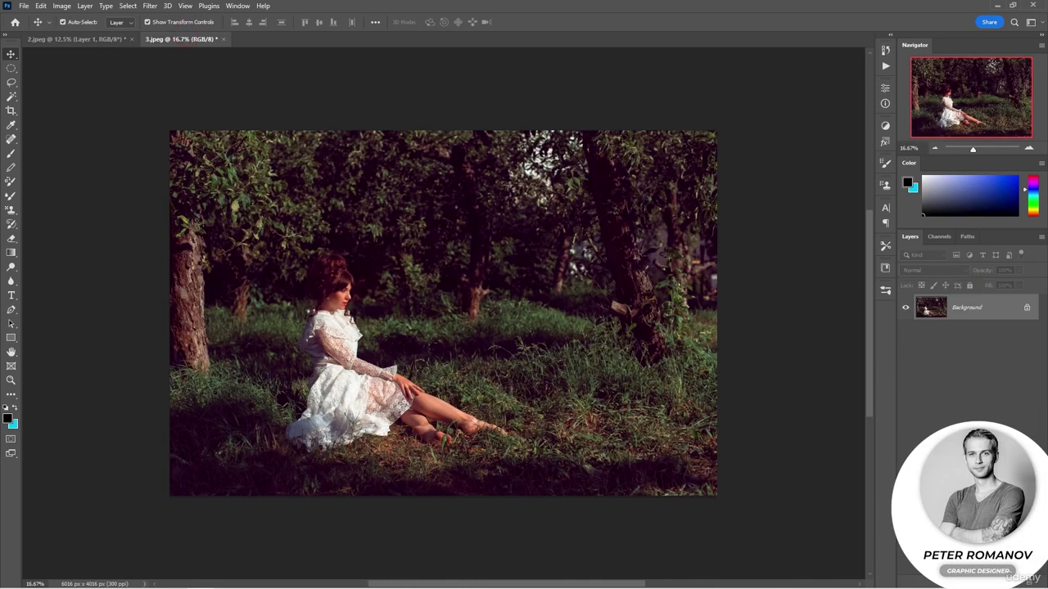
key("ctrl+shift+alt+n")
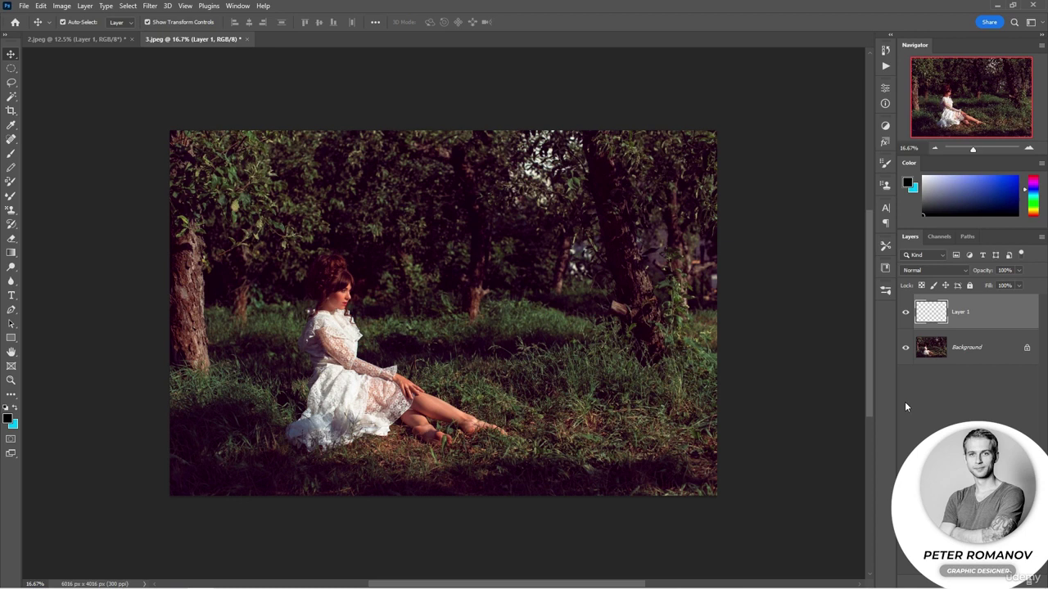
left_click(11, 124)
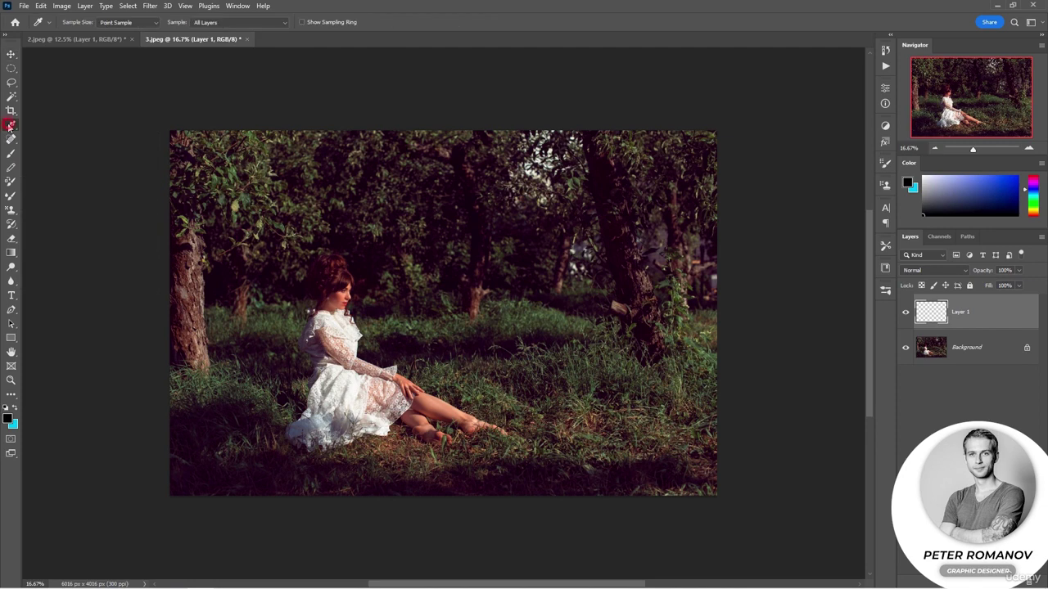
left_click(202, 283)
Step: Render the Fibers filter on the new layer in tan and green, with a reduced variance and strength 19
left_click(150, 5)
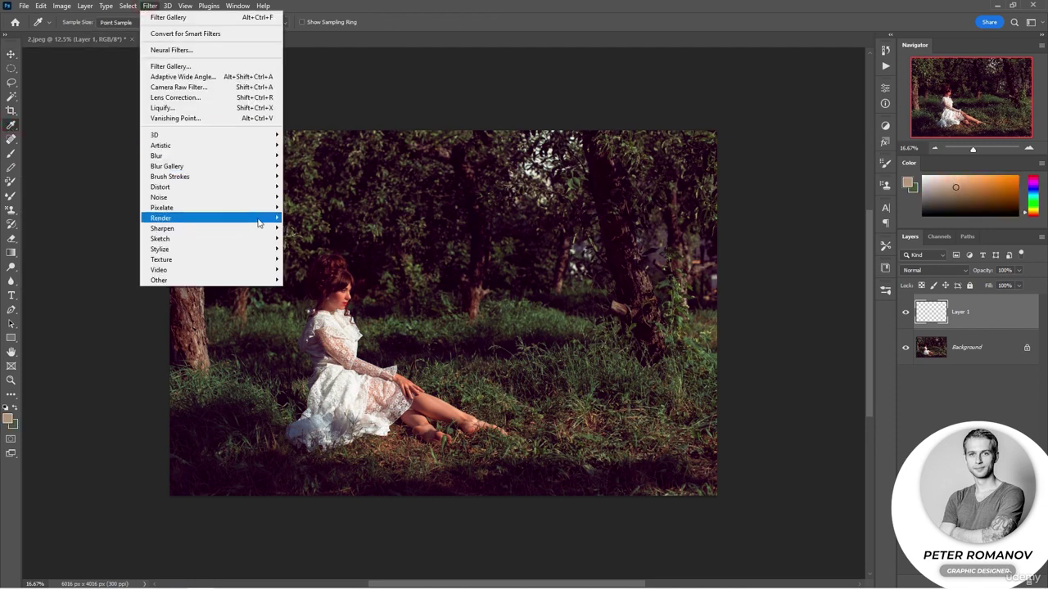
mouse_move(258, 223)
left_click(316, 281)
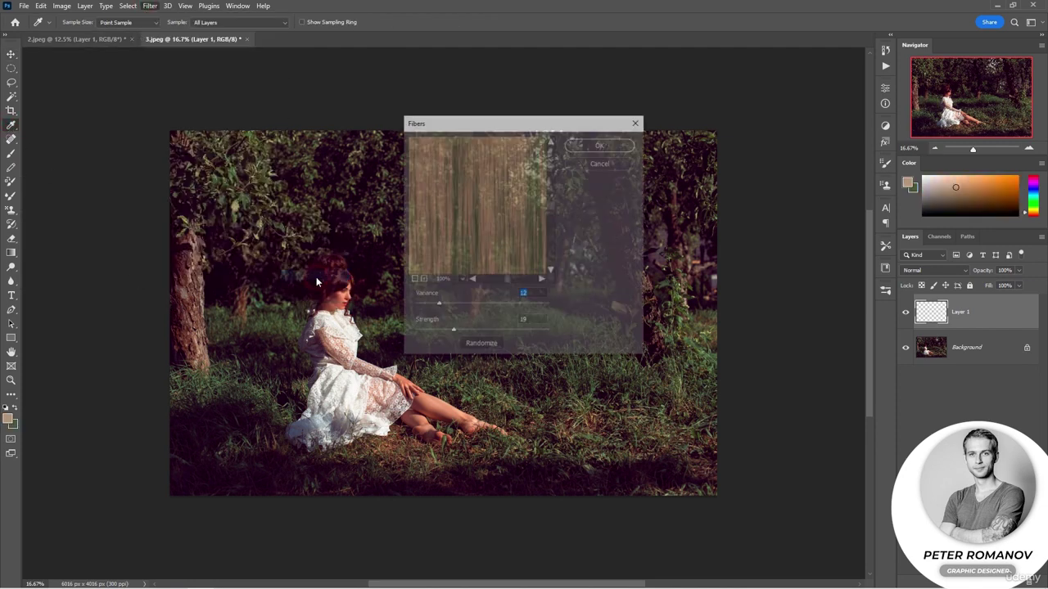
left_click(422, 307)
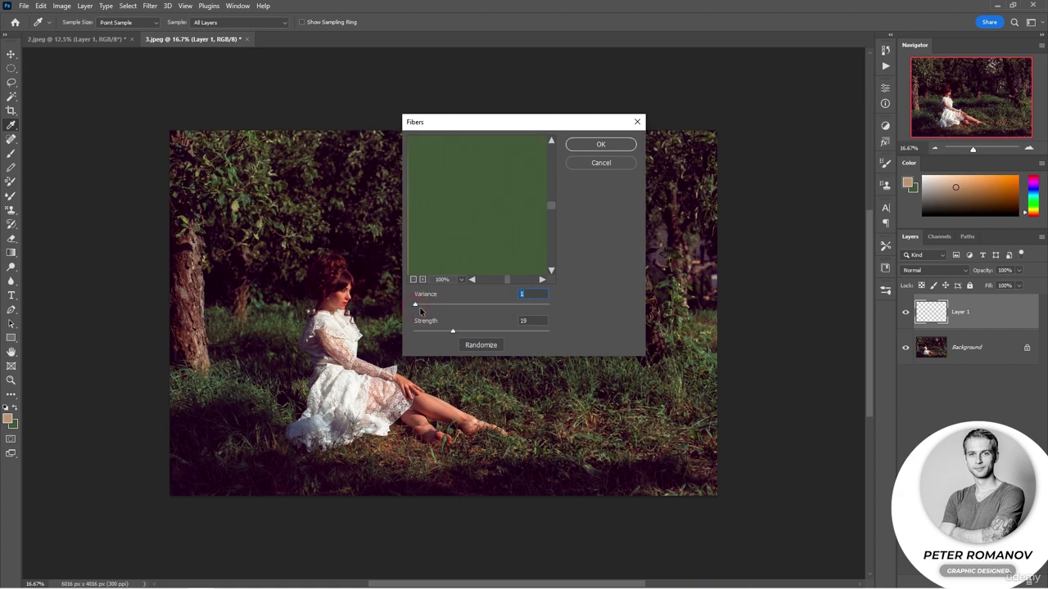
left_click_drag(419, 304, 428, 304)
left_click(580, 146)
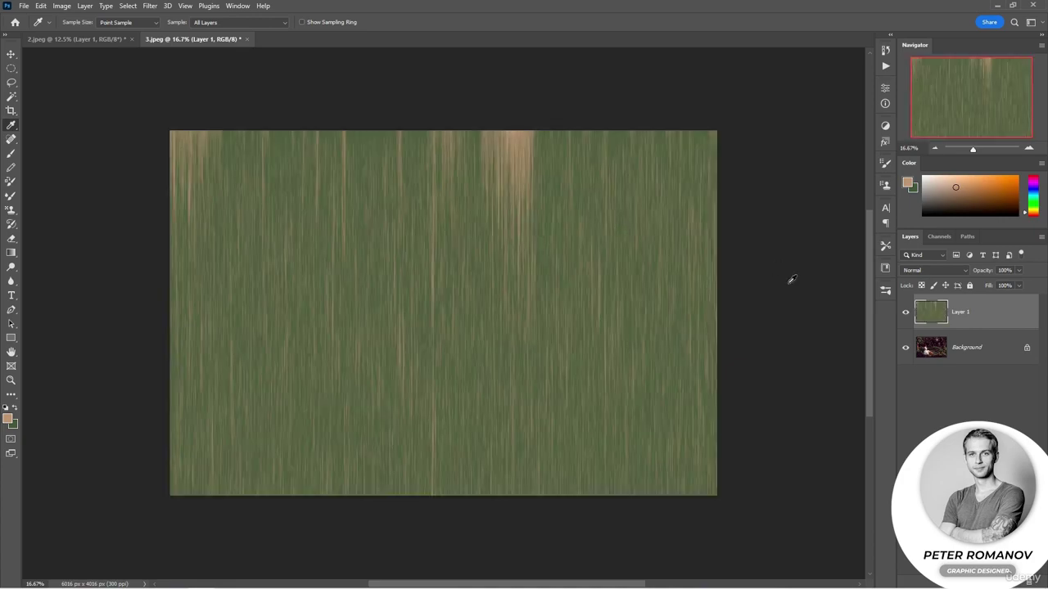
Step: Set the fibers layer over the woman's photo to Screen blending at 45% opacity
left_click(935, 270)
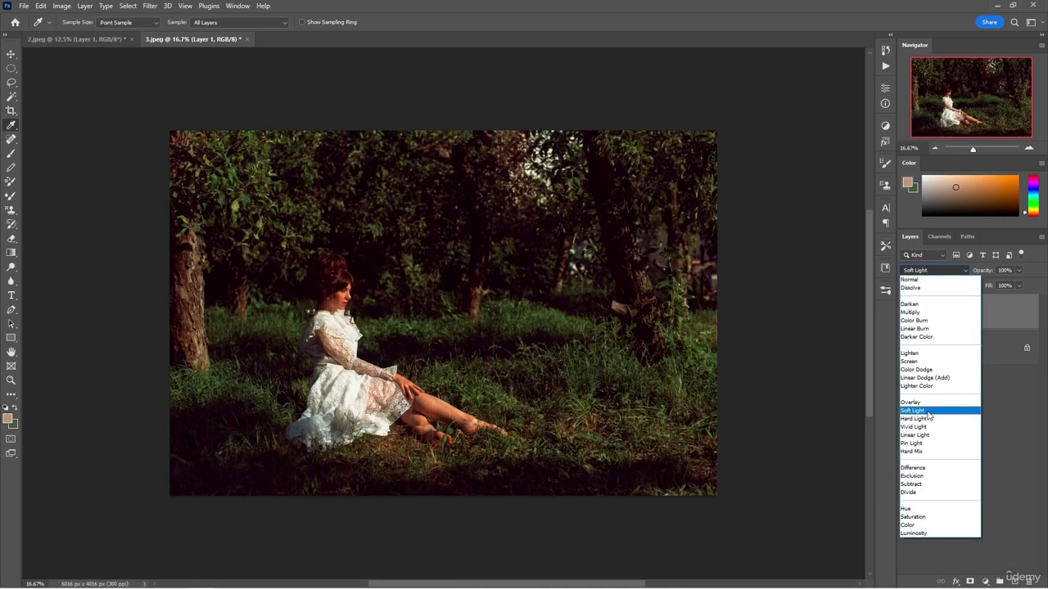
left_click(922, 363)
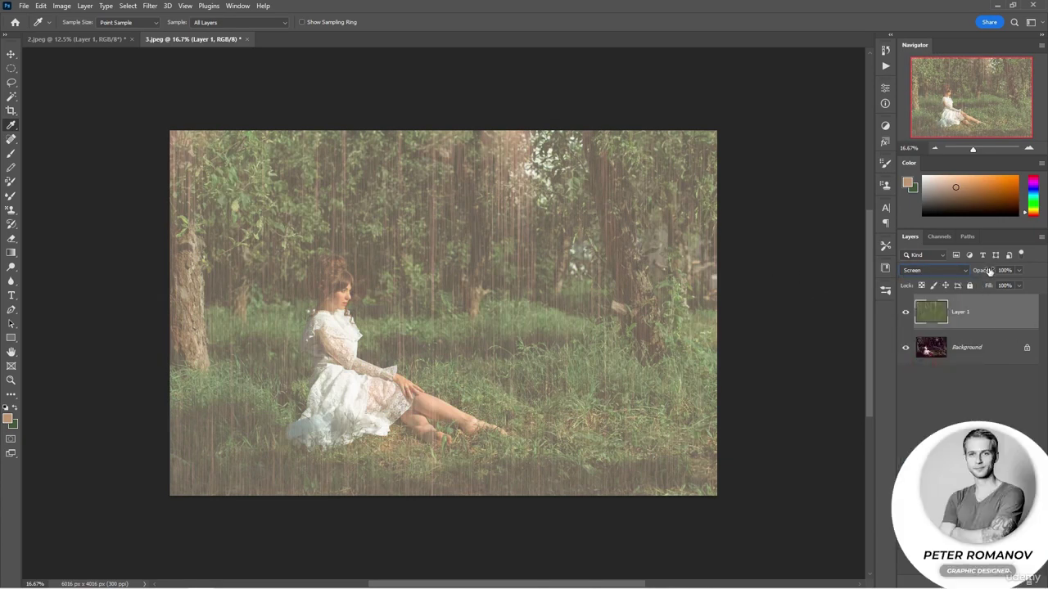
mouse_move(989, 271)
left_mouse_down()
mouse_move(971, 273)
mouse_move(982, 273)
left_mouse_up()
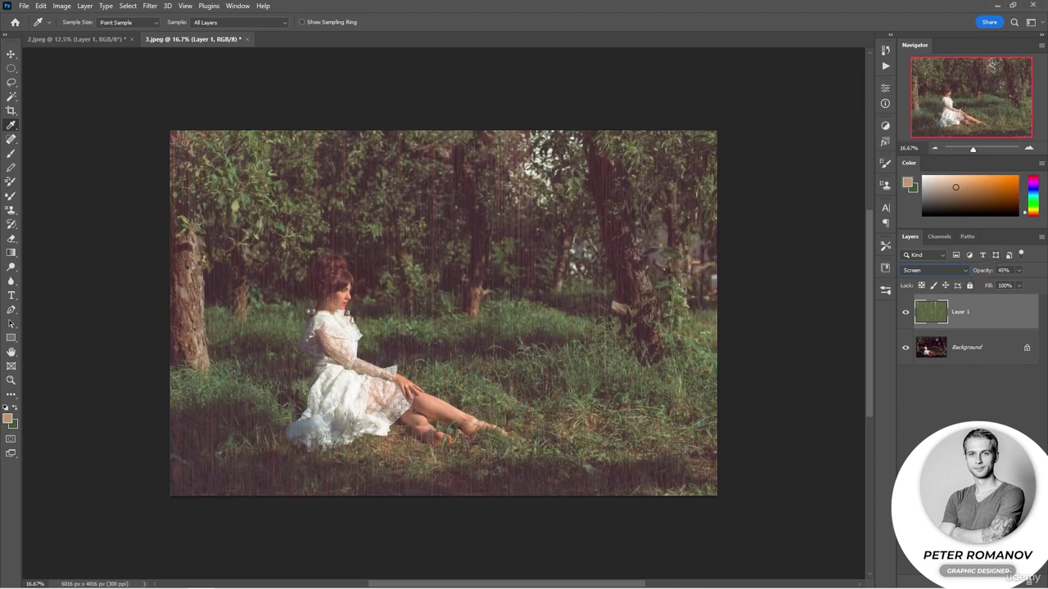
Step: Mask the fibers layer and paint black over the woman and centre with a 2165 px soft round brush at 55% opacity
left_click(950, 575)
key("b")
right_click(348, 271)
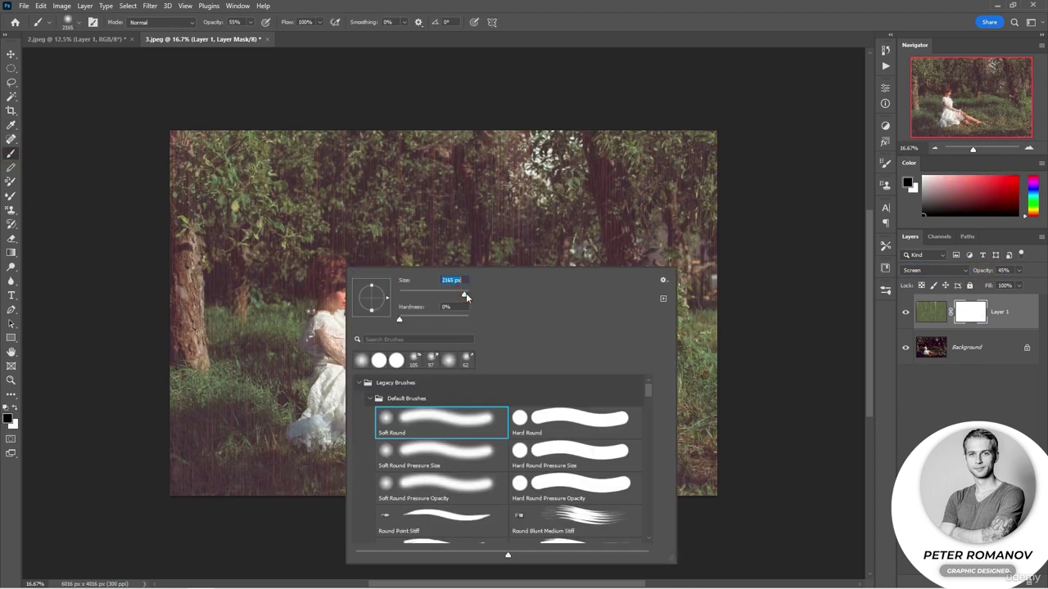
key("Escape")
left_click_drag(354, 327, 328, 346)
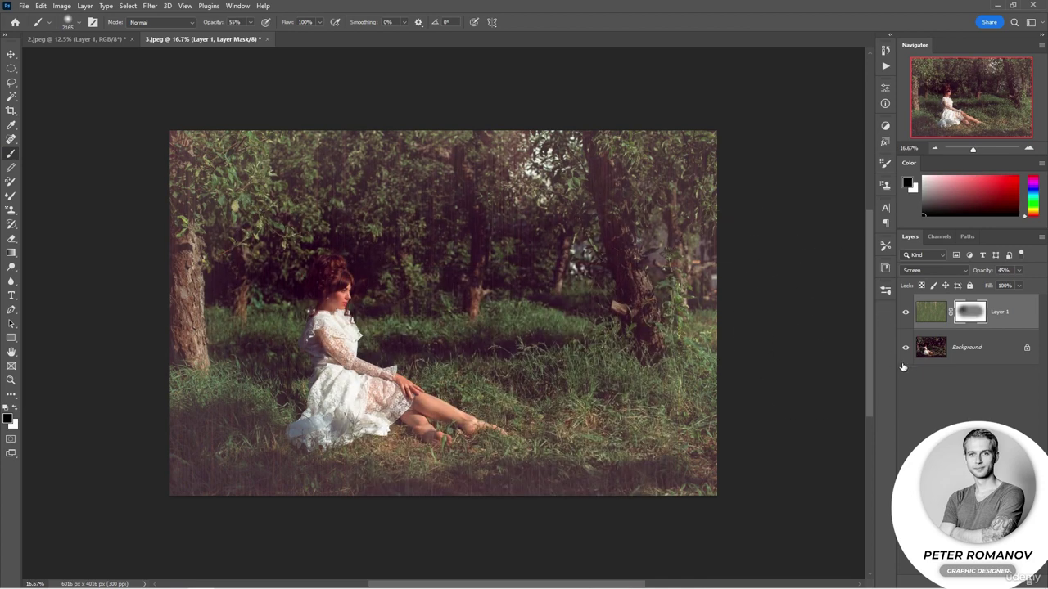
Step: Stamp all visible layers into a new top layer and open the Oil Paint filter for it
key("ctrl+shift+alt+e")
left_click(150, 6)
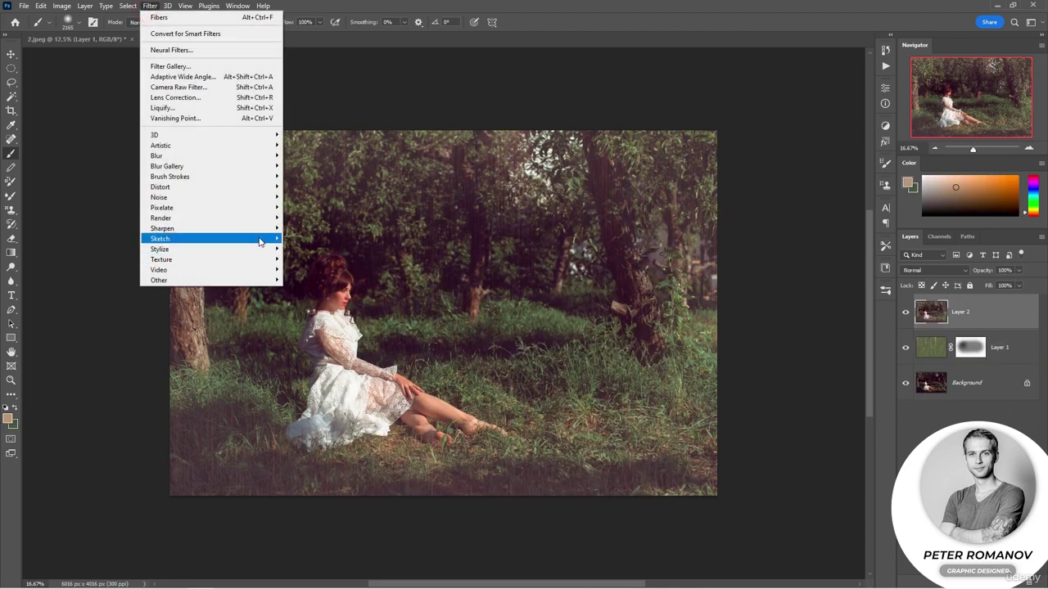
mouse_move(267, 262)
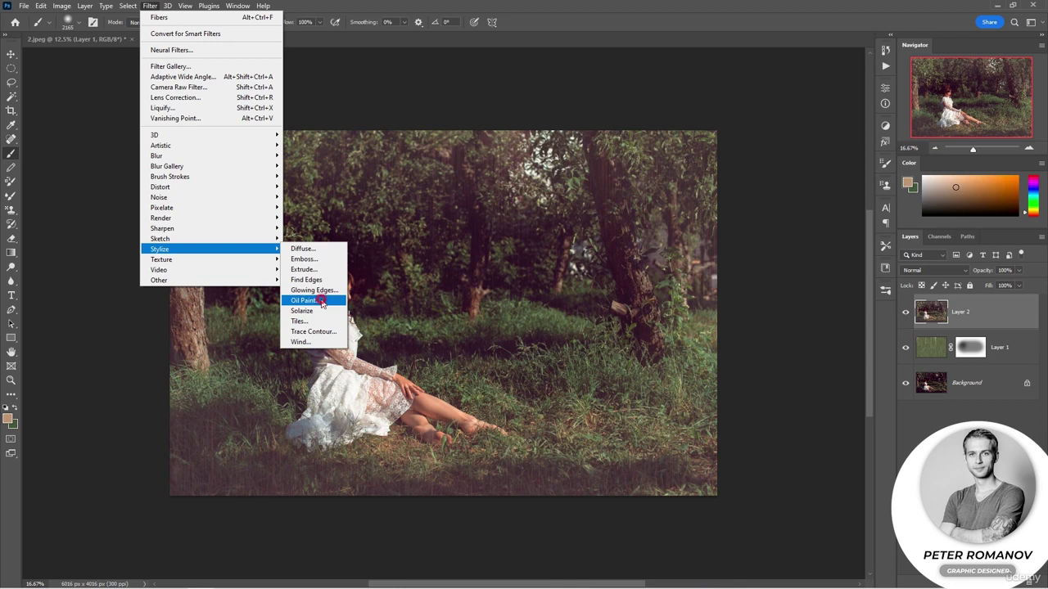
left_click(322, 302)
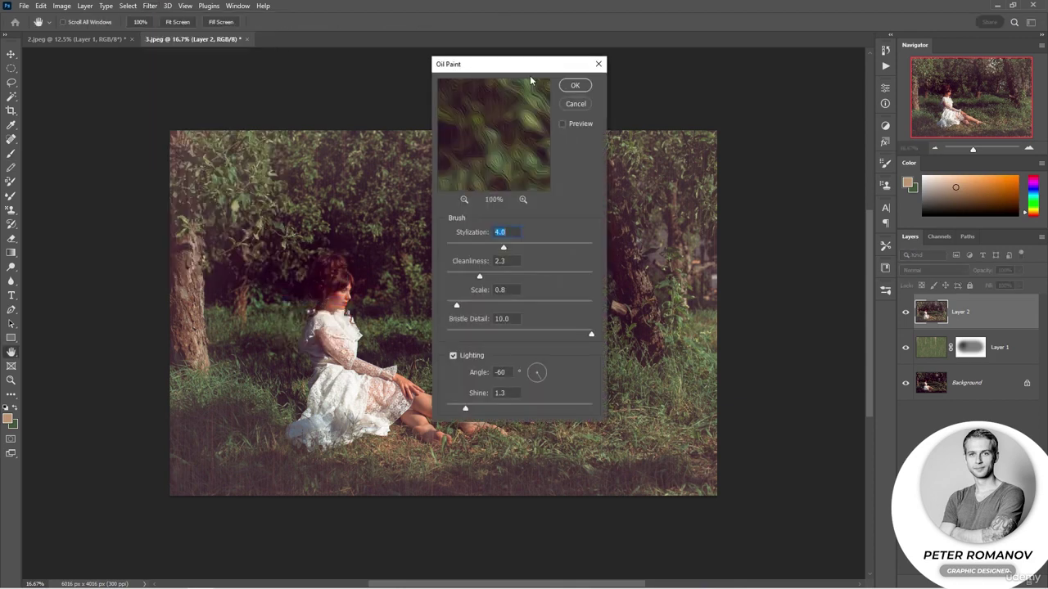
Step: Apply Oil Paint to the stamped layer with stylization 5.8, cleanliness 2.3, scale 0.8, bristle detail 10.0 and shine 1.3
mouse_move(517, 66)
left_mouse_down()
mouse_move(733, 137)
mouse_move(752, 175)
left_mouse_up()
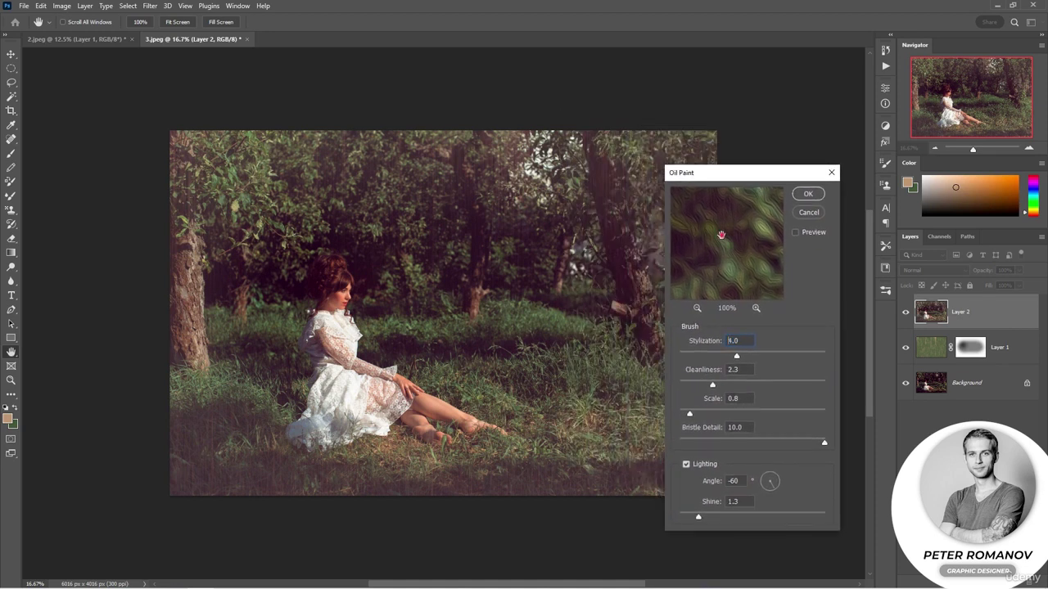
left_click_drag(721, 235, 738, 277)
left_click(697, 309)
left_click(697, 309)
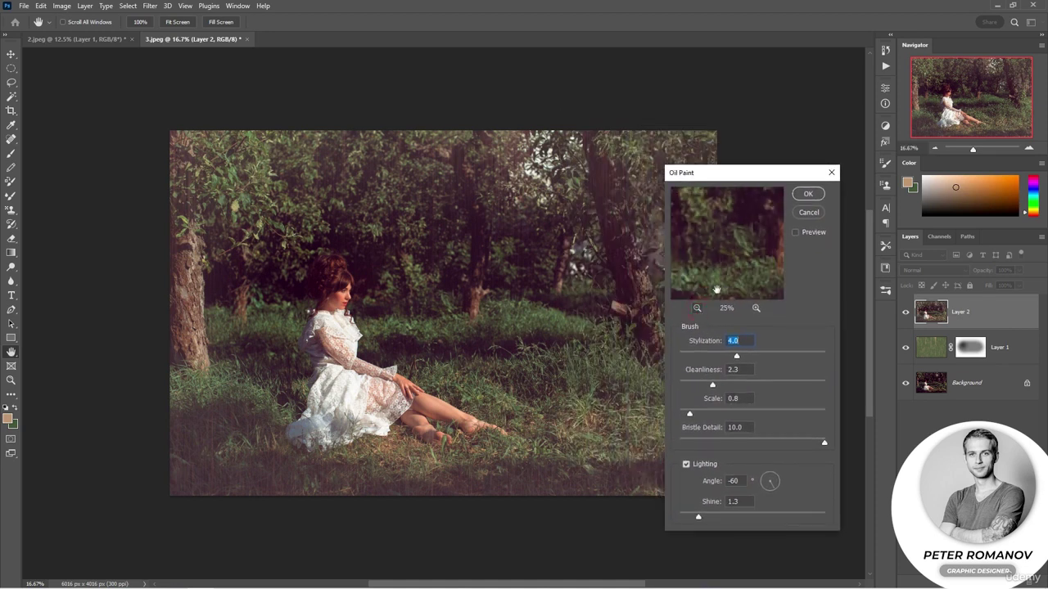
left_click(756, 308)
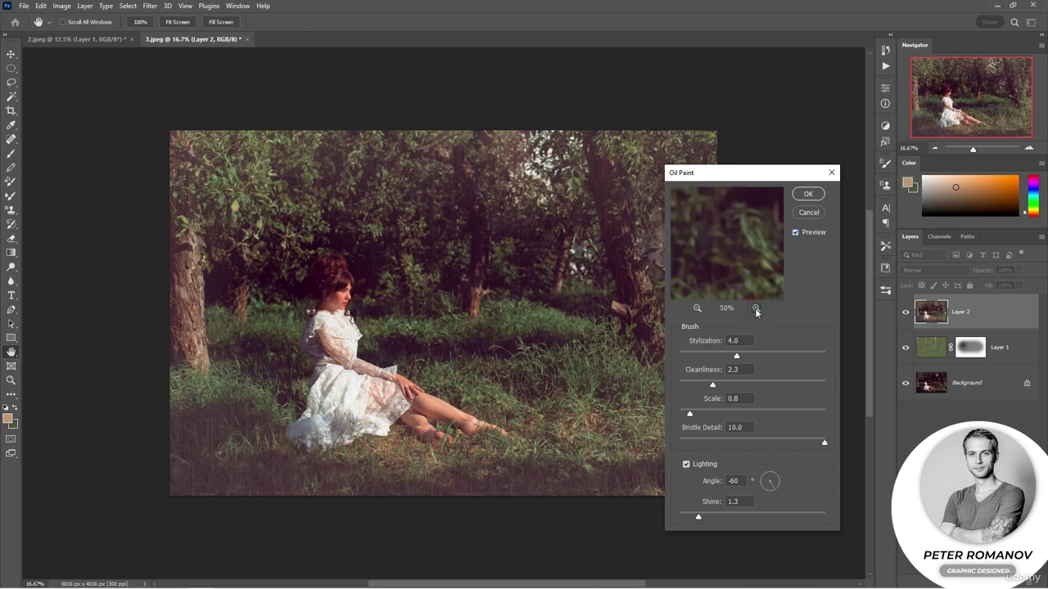
left_click(755, 307)
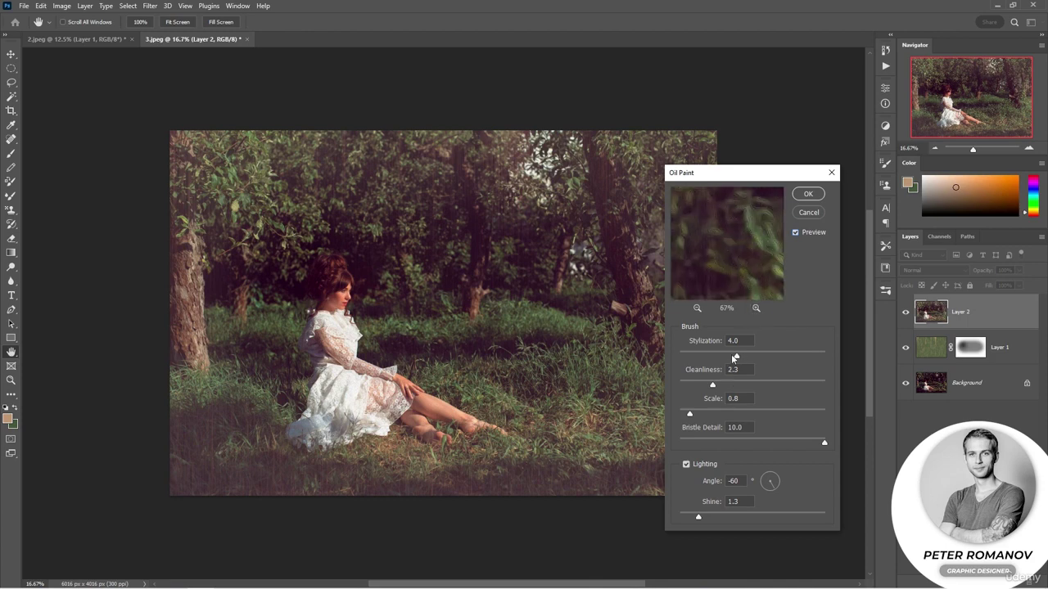
left_click(776, 357)
left_click_drag(747, 283, 720, 248)
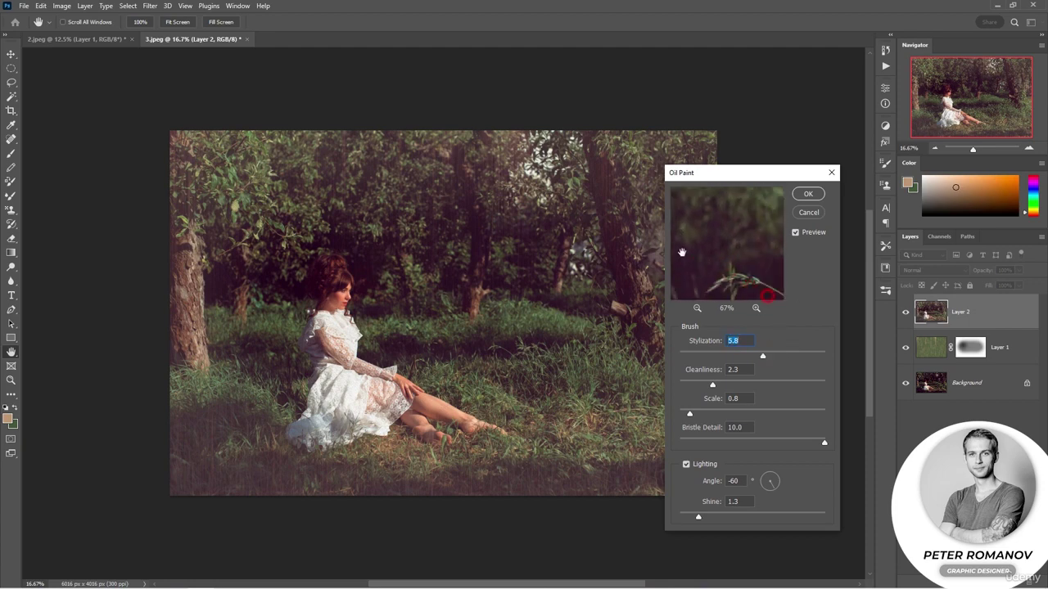
left_click(812, 195)
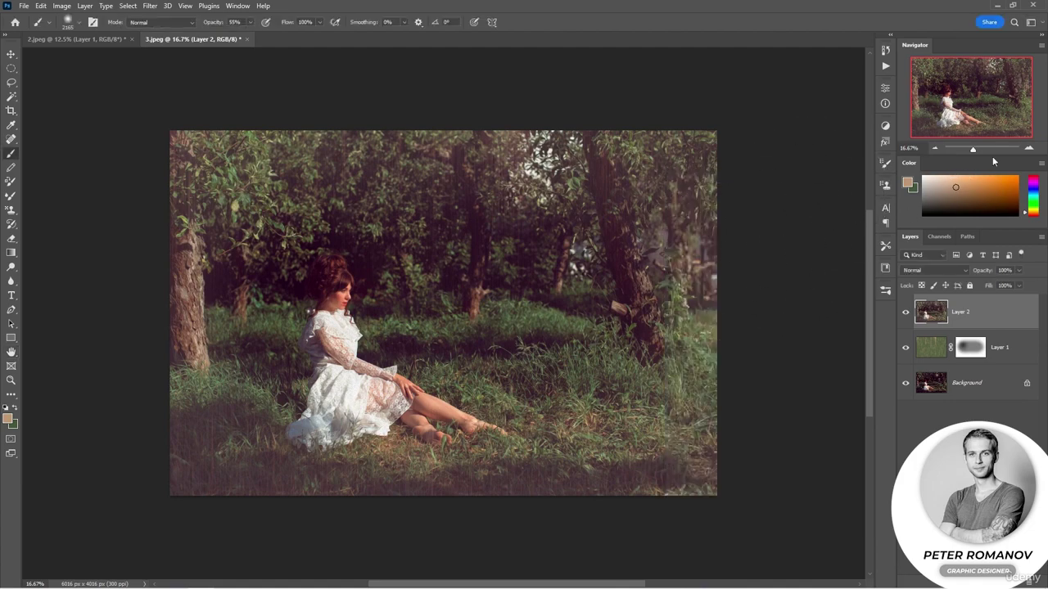
Step: Examine the oil paint effect on the woman's face and dress at 50% zoom
left_click(1029, 148)
left_click(1029, 149)
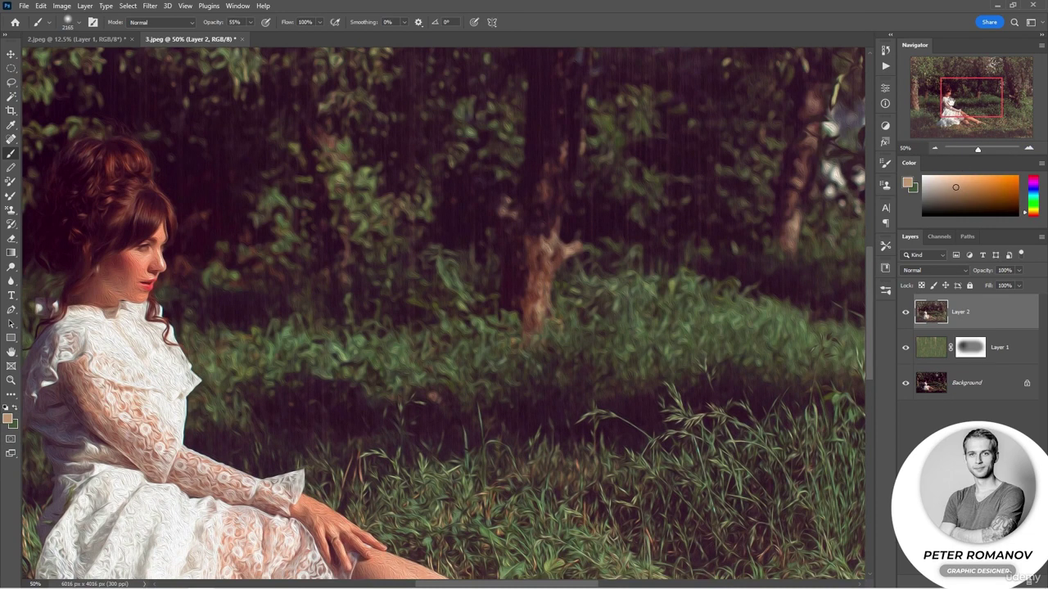
left_click_drag(951, 102, 941, 107)
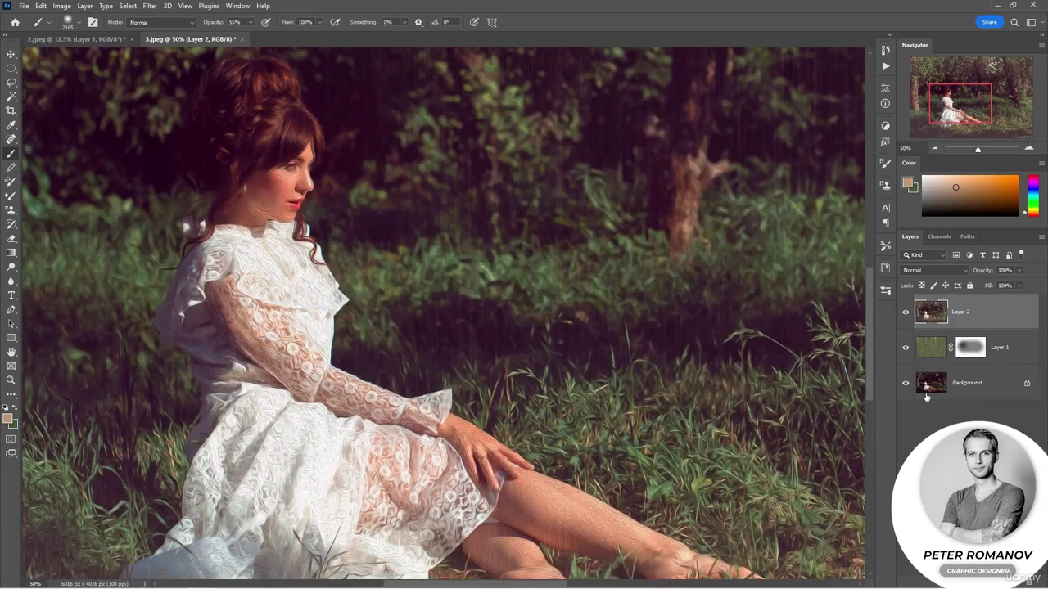
Step: Duplicate the Background layer to the top of the layer stack and apply the Find Edges filter to the copy
left_click(968, 385)
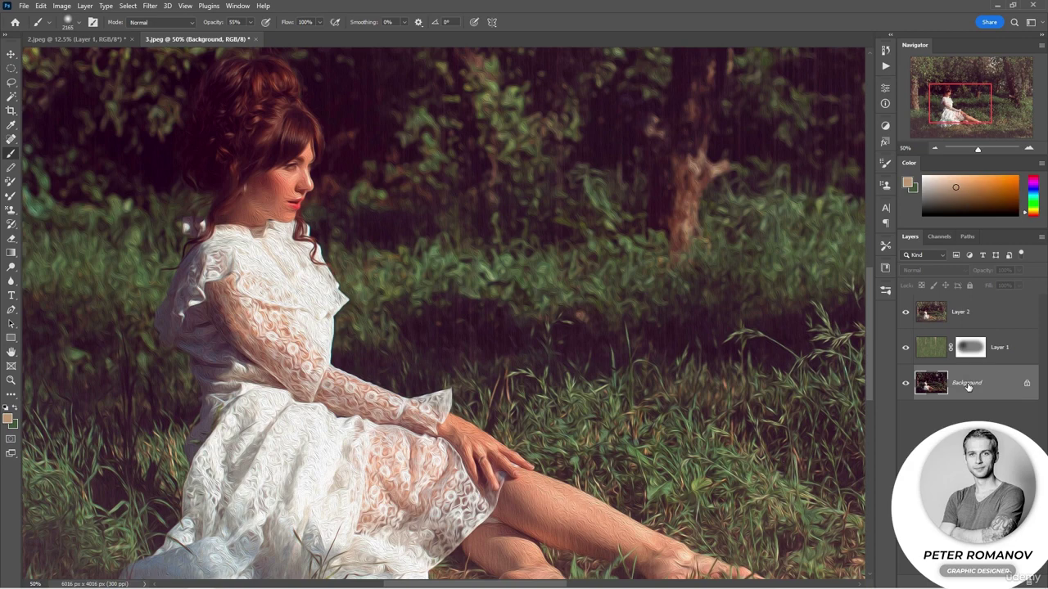
left_click_drag(968, 387, 950, 307)
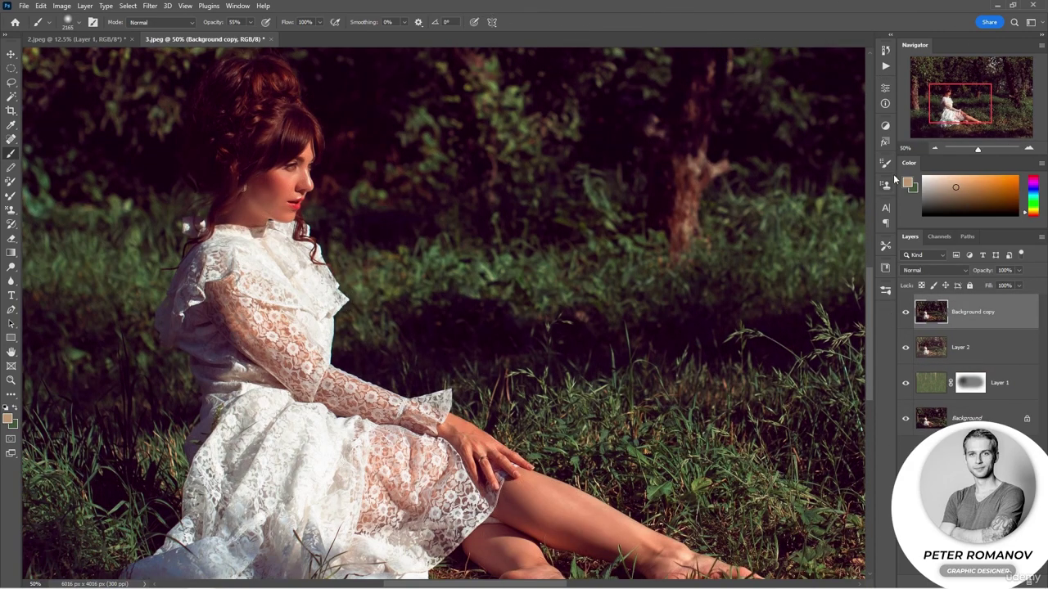
left_click(933, 149)
left_click(933, 149)
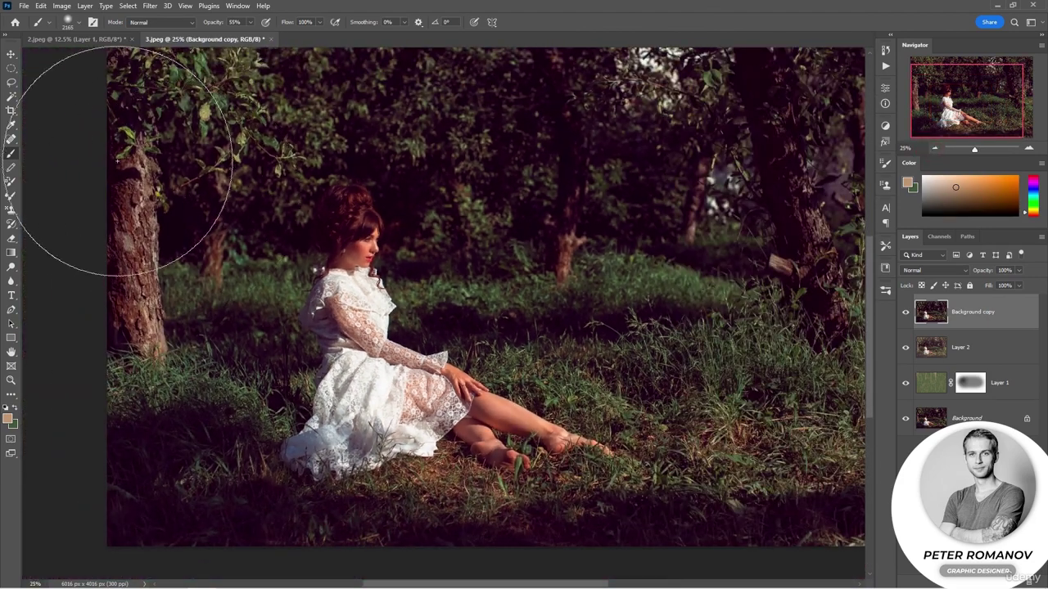
left_click(10, 53)
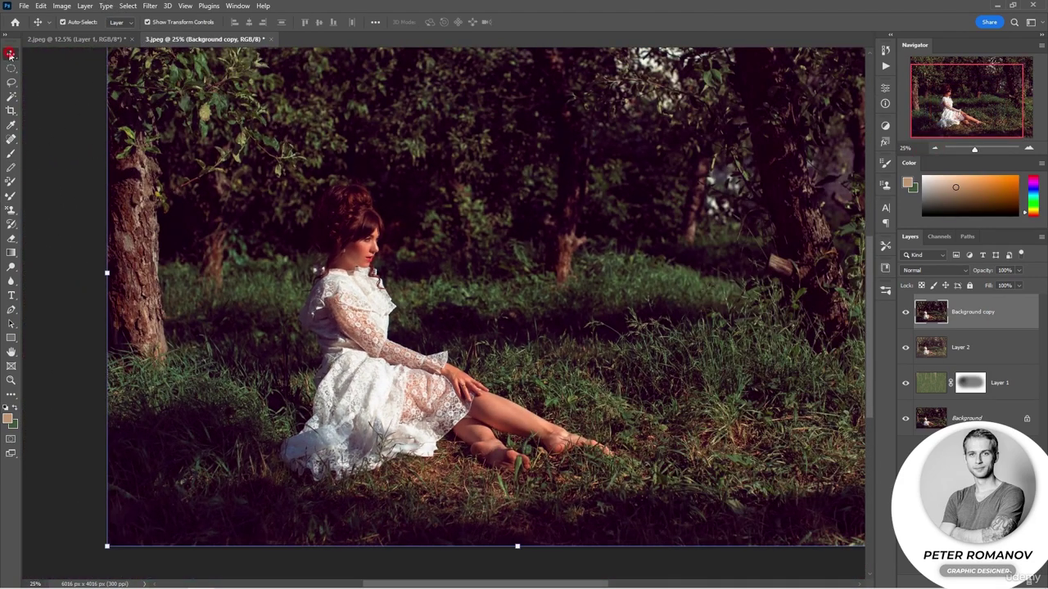
left_click(150, 6)
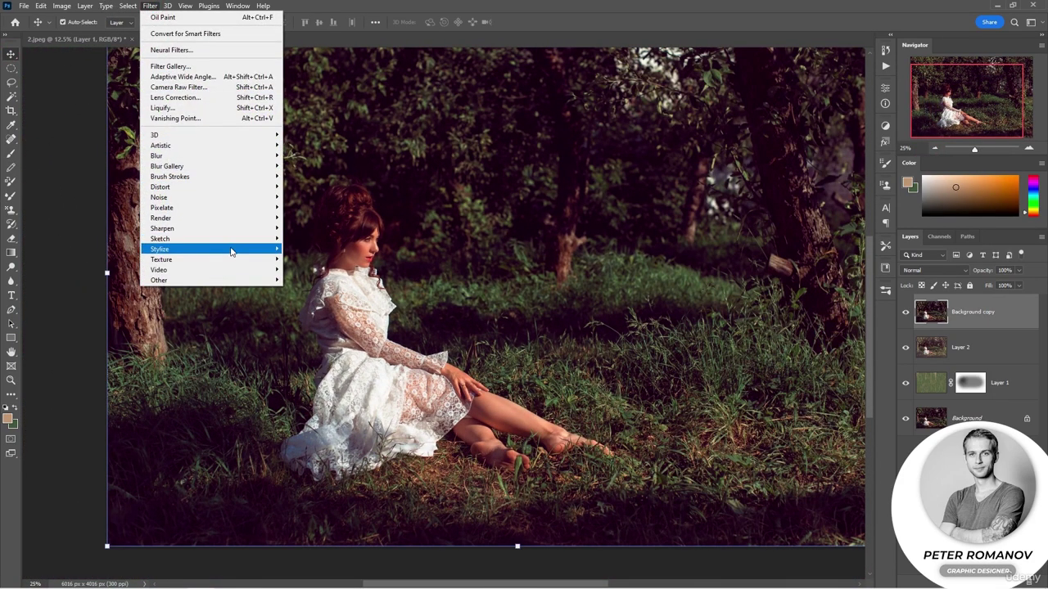
mouse_move(230, 251)
left_click(323, 282)
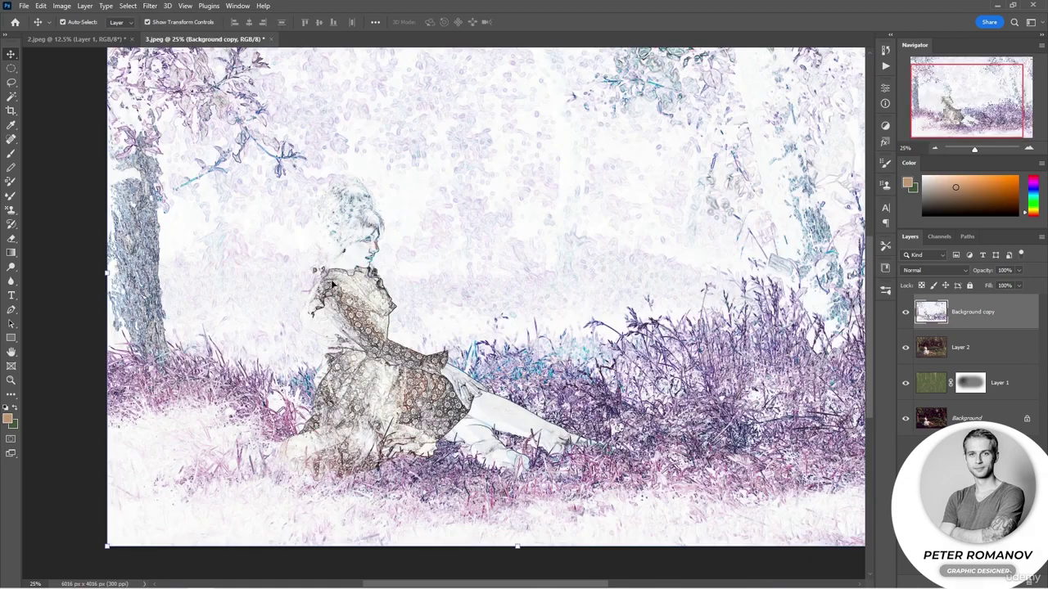
Step: Set the Find Edges layer to Multiply blending at 73% opacity
left_click(924, 272)
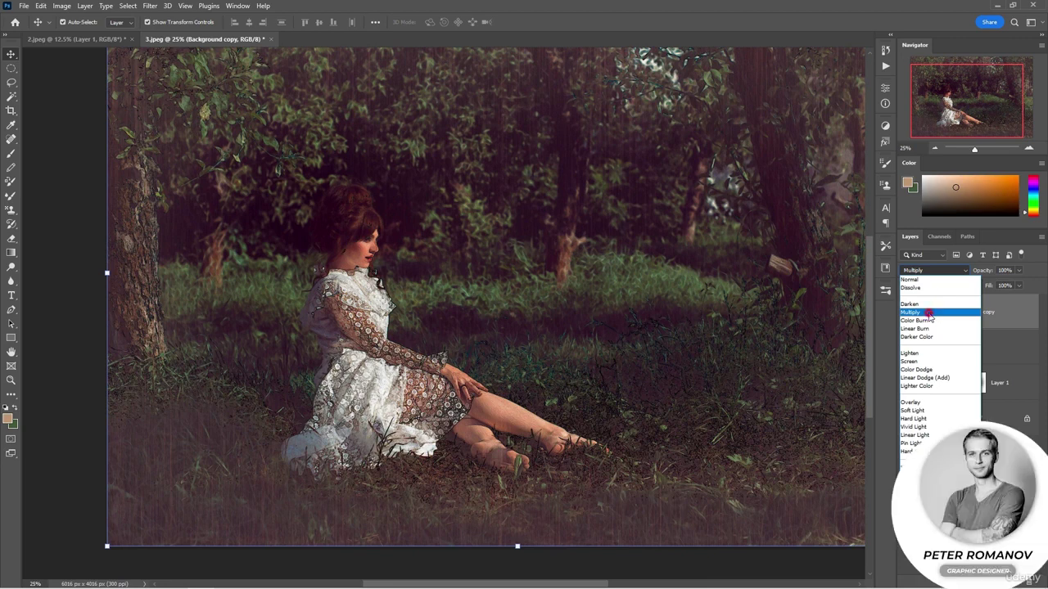
left_click(929, 317)
left_click_drag(989, 271, 978, 273)
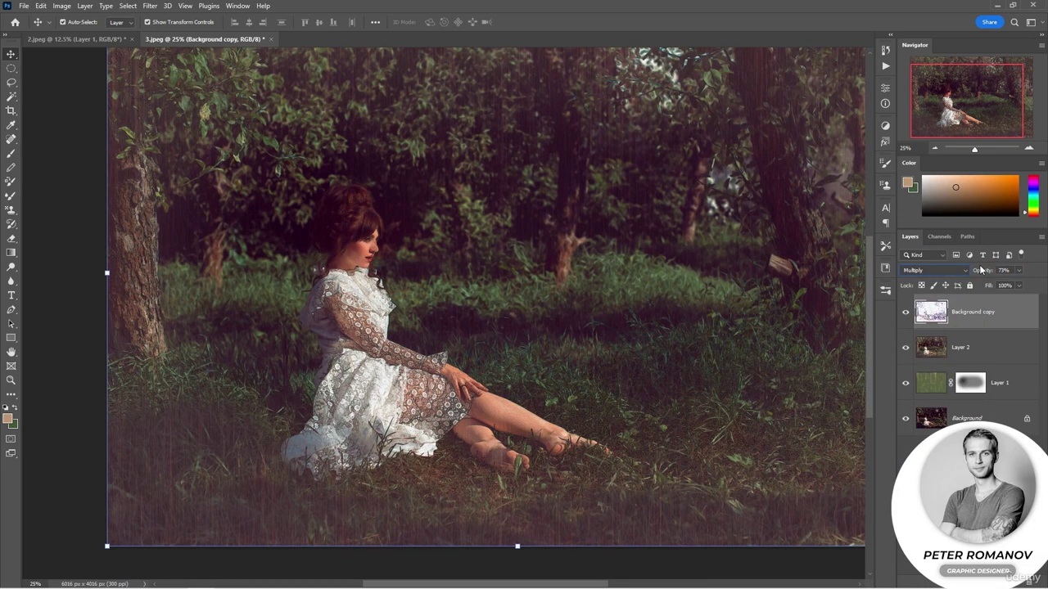
Step: Mask the Find Edges layer and paint black at 55% brush opacity around the woman and over the grass in both lower corners
left_click(931, 149)
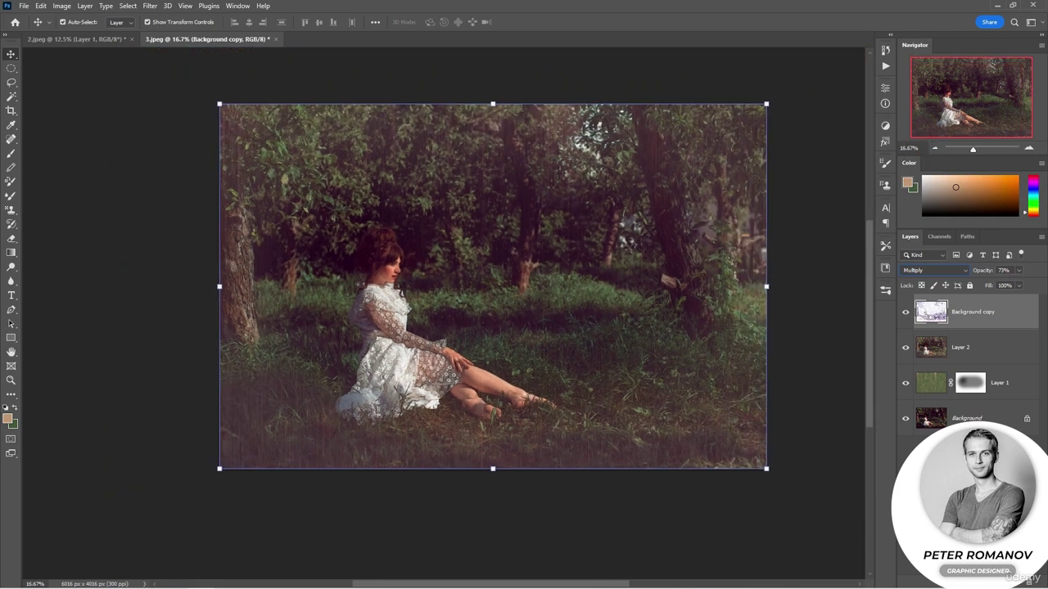
left_click(969, 573)
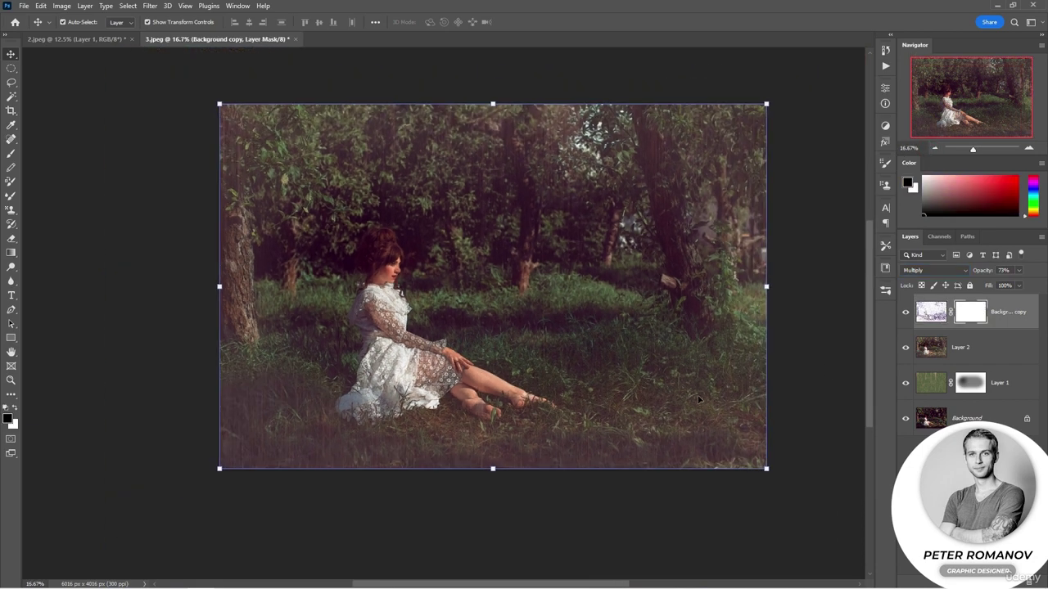
left_click(11, 154)
mouse_move(466, 277)
left_mouse_down()
mouse_move(445, 299)
mouse_move(437, 286)
mouse_move(485, 295)
mouse_move(452, 291)
mouse_move(458, 305)
mouse_move(410, 292)
left_mouse_up()
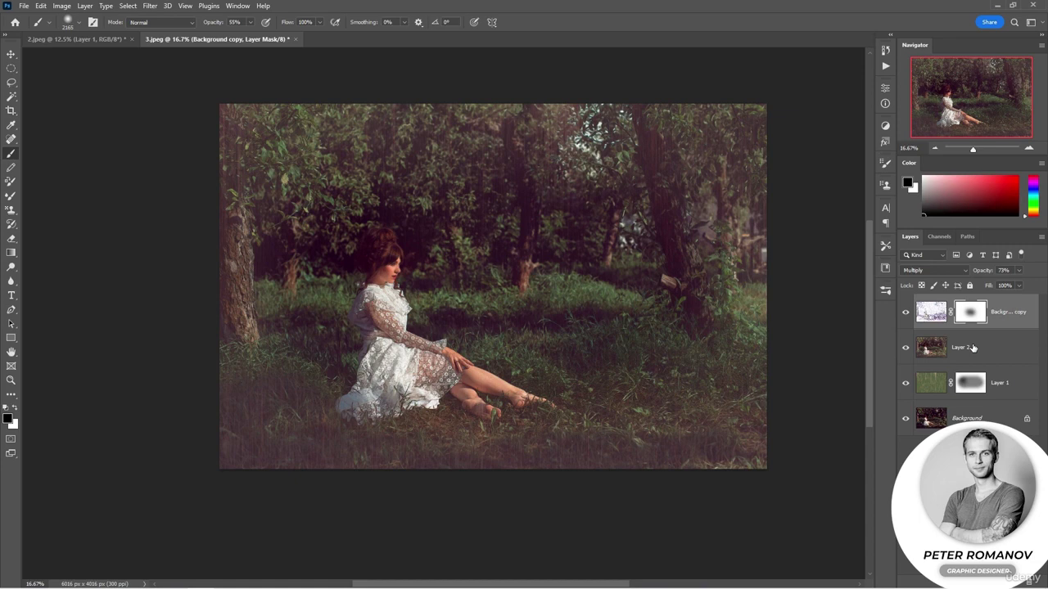
left_click(905, 313)
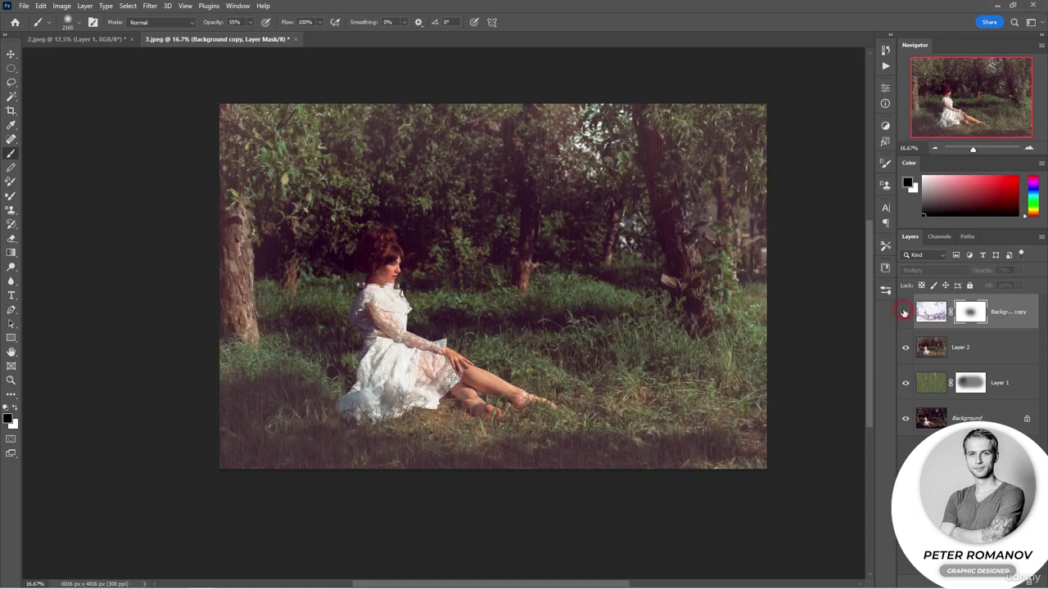
left_click(905, 313)
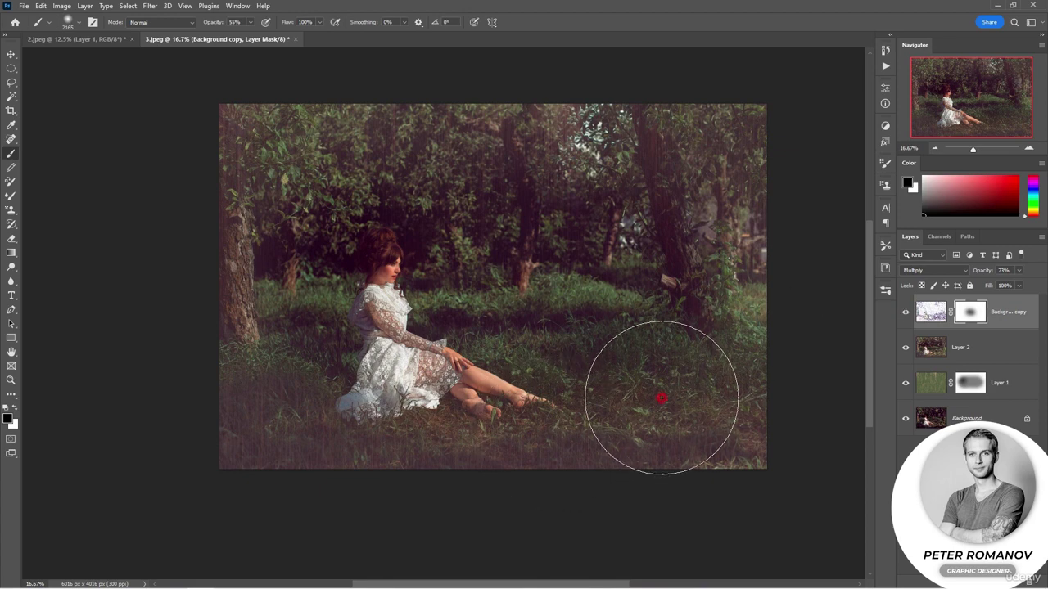
mouse_move(660, 397)
left_mouse_down()
mouse_move(720, 347)
mouse_move(663, 364)
mouse_move(561, 363)
mouse_move(561, 374)
left_mouse_up()
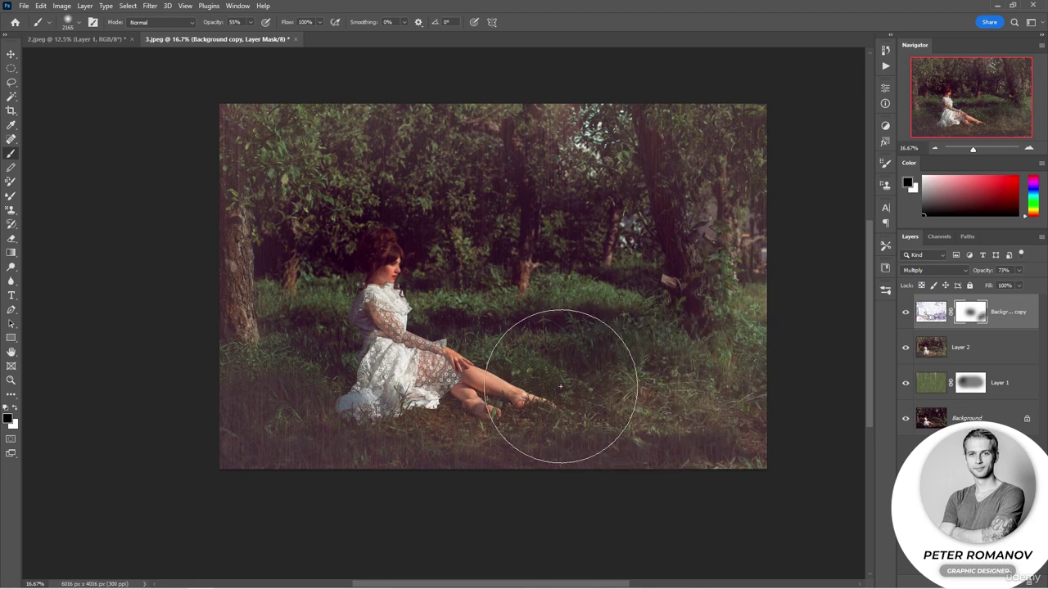
left_click_drag(255, 355, 292, 433)
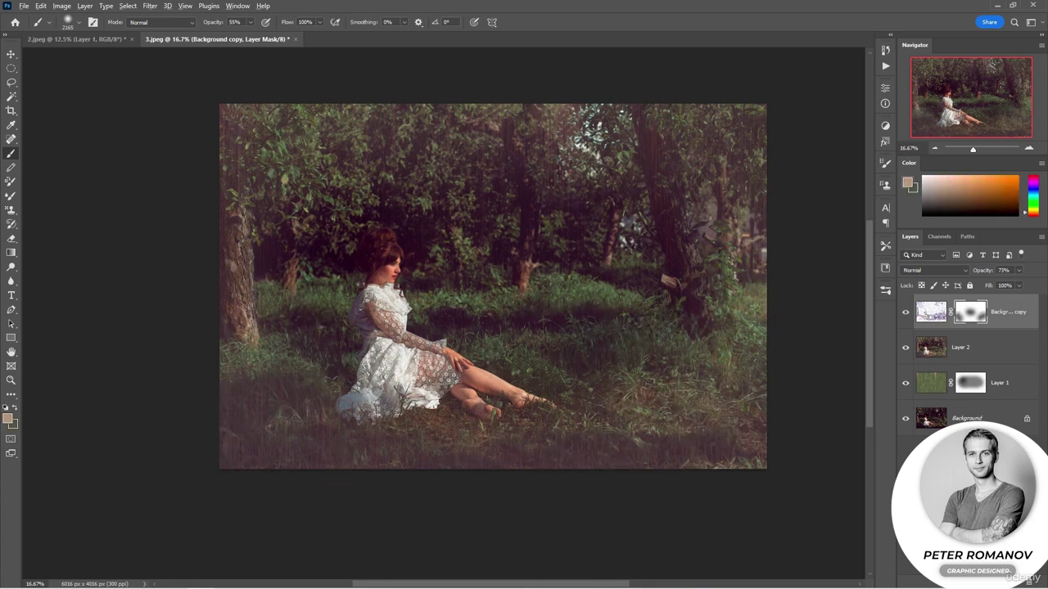
Step: Stamp all visible layers into a new top layer and open the Lighting Effects filter for it
key("ctrl+shift+alt+e")
left_click(150, 5)
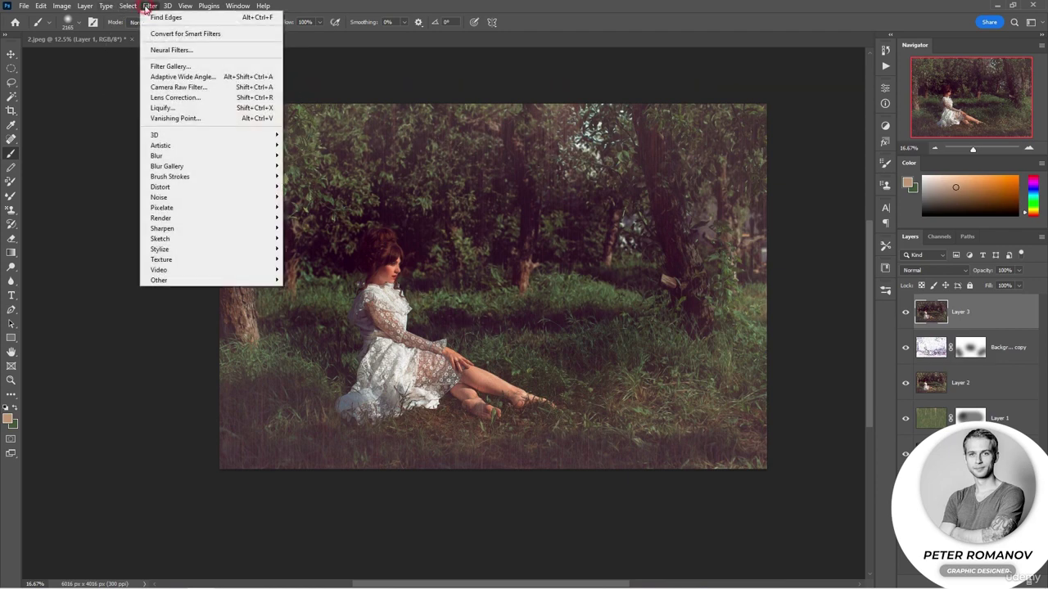
mouse_move(232, 219)
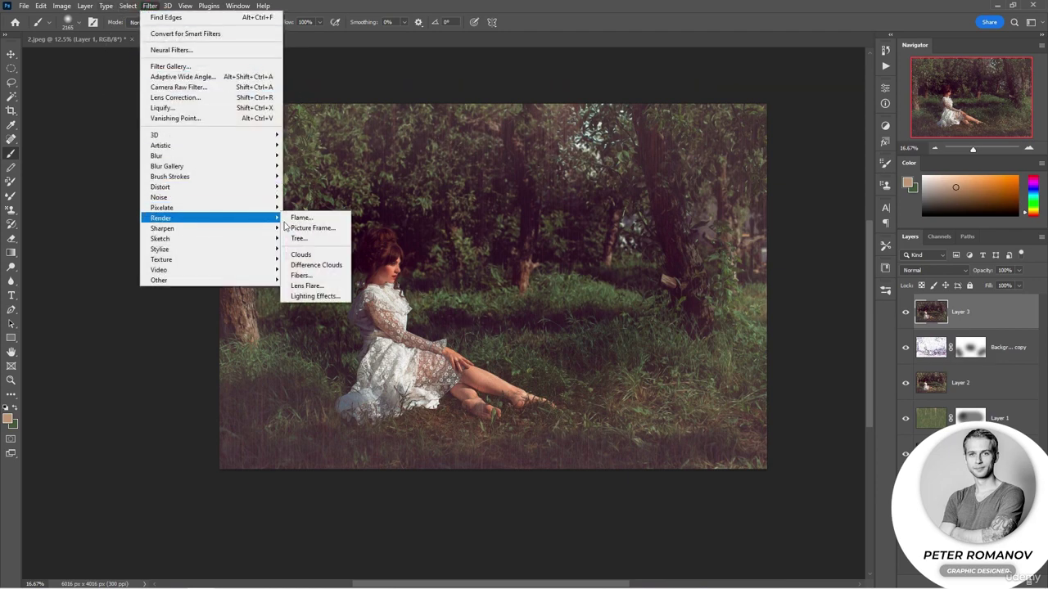
left_click(342, 298)
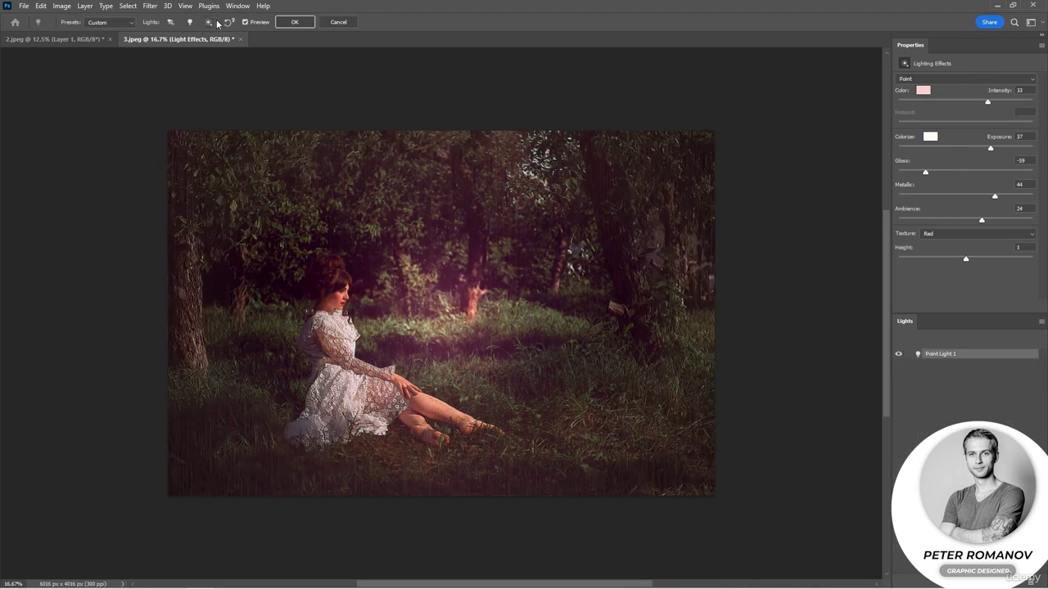
Step: Add a spot light with intensity 37, hotspot 40, exposure 74, gloss 16, metallic -54 and ambience 36, applying the lighting with the embedded profile
left_click(171, 23)
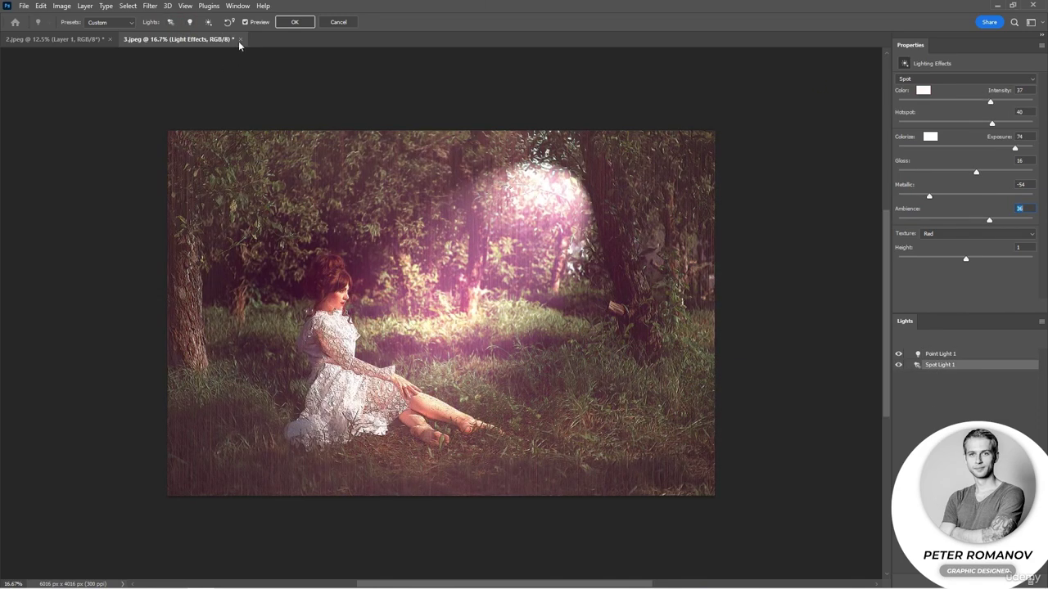
left_click(295, 23)
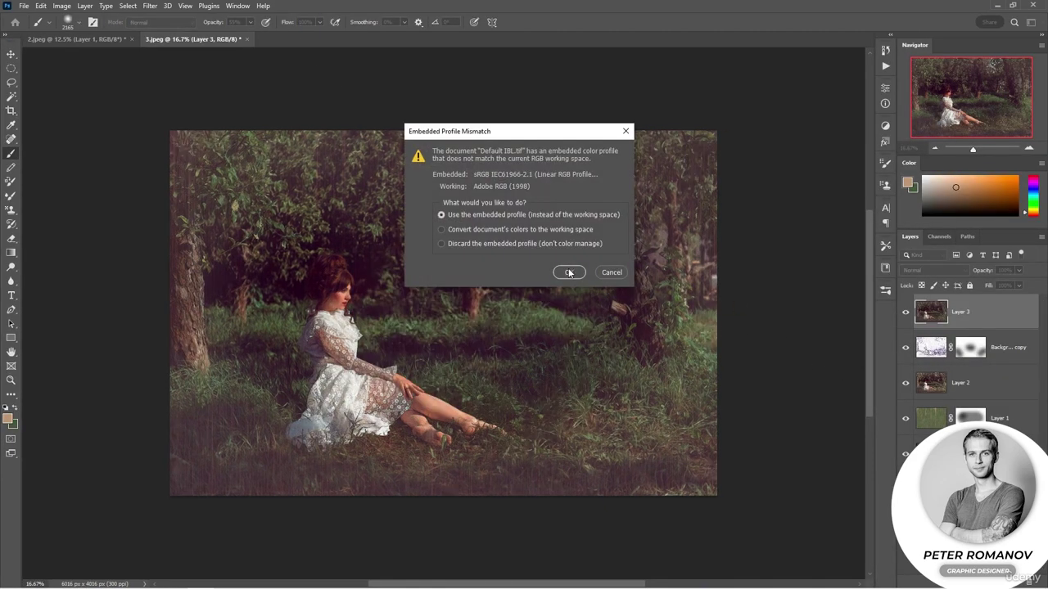
left_click(569, 273)
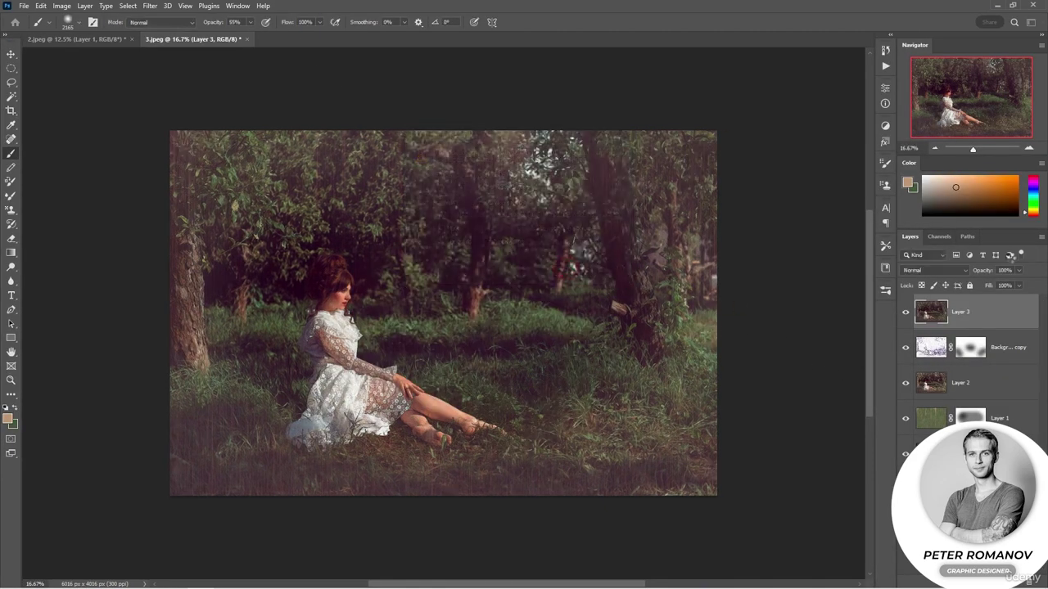
Step: Set the lighting layer's blend mode to Soft Light and add a new empty layer above it
left_click(921, 270)
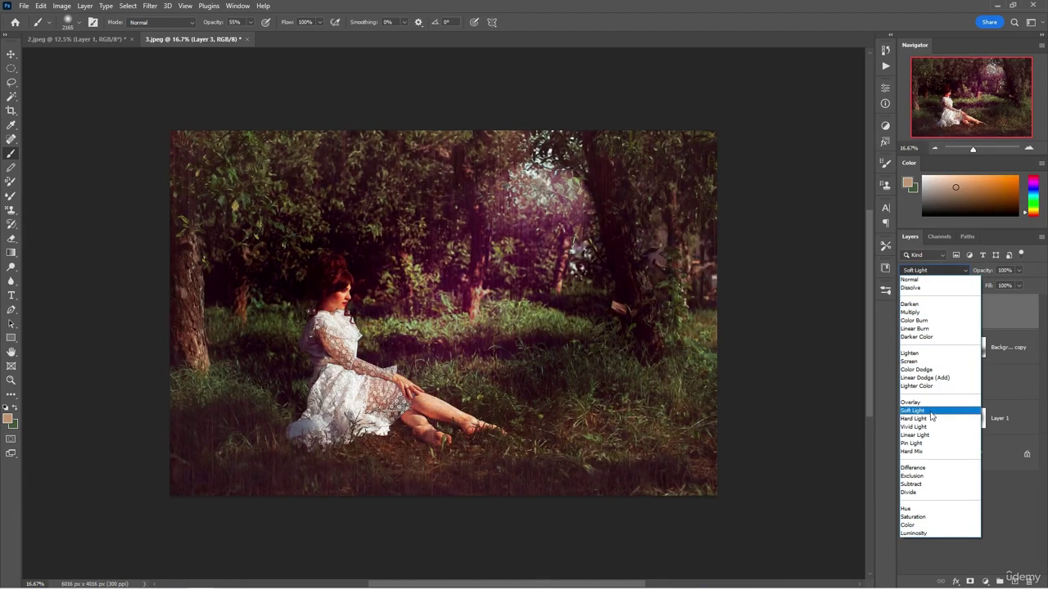
left_click(931, 411)
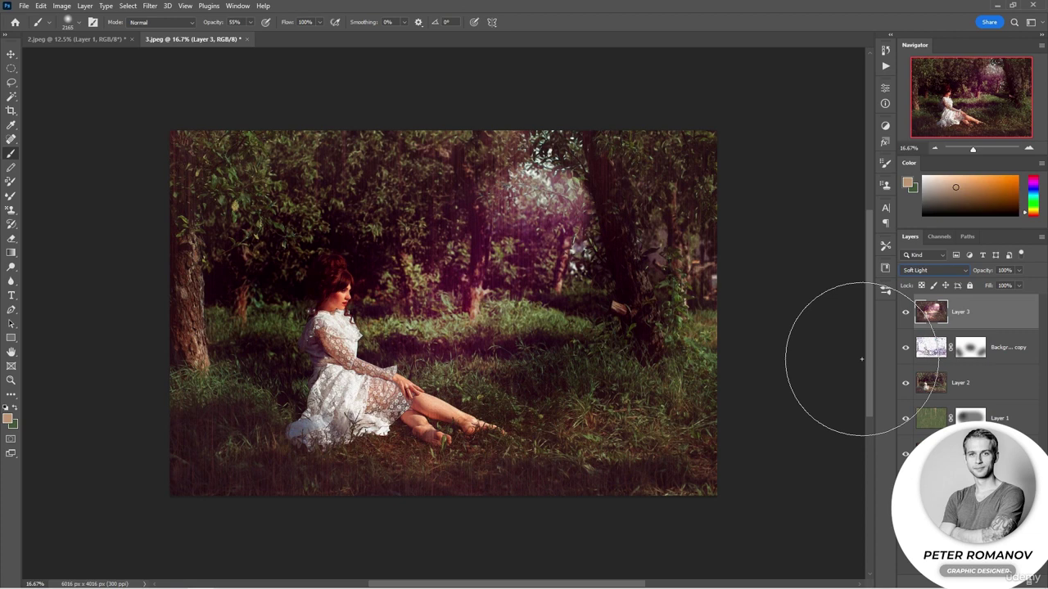
key("ctrl+shift+alt+n")
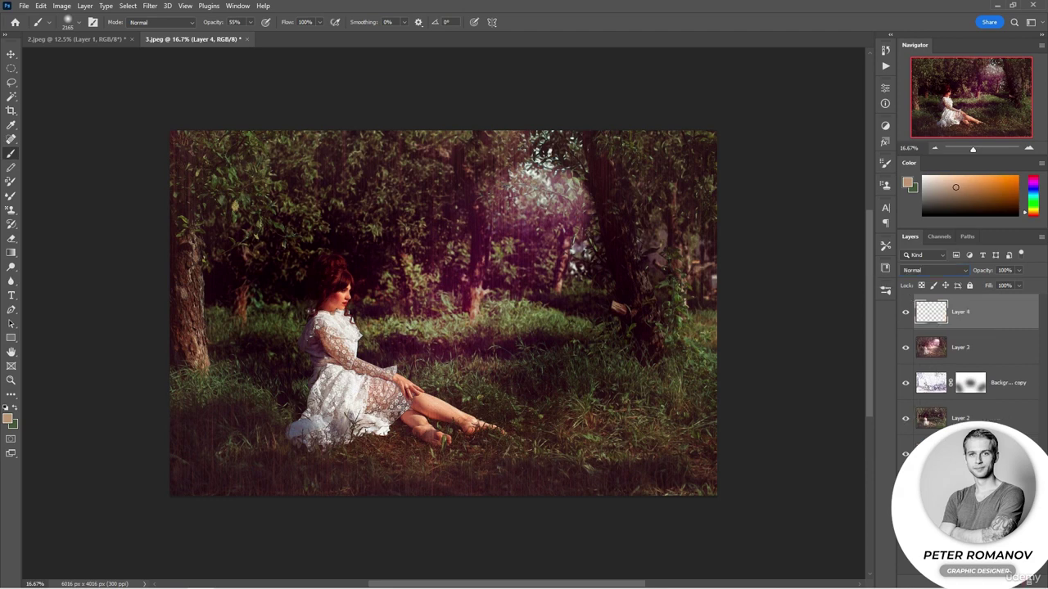
Step: Open the Picture Frame filter for the empty layer, compare the art frame types and choose 42: Art Frame
left_click(150, 6)
mouse_move(231, 239)
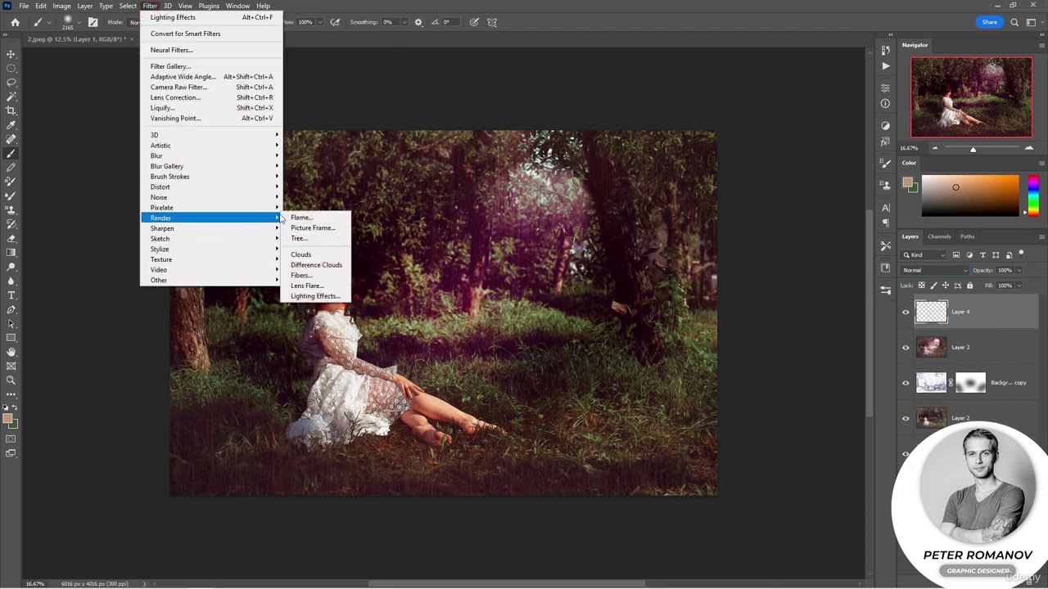
left_click(343, 229)
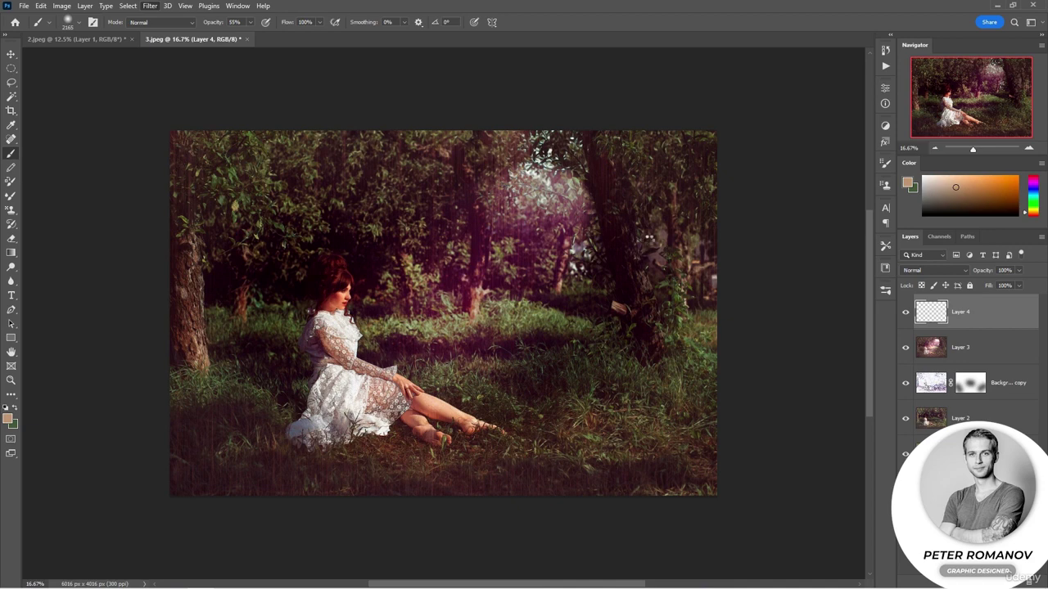
left_click(612, 183)
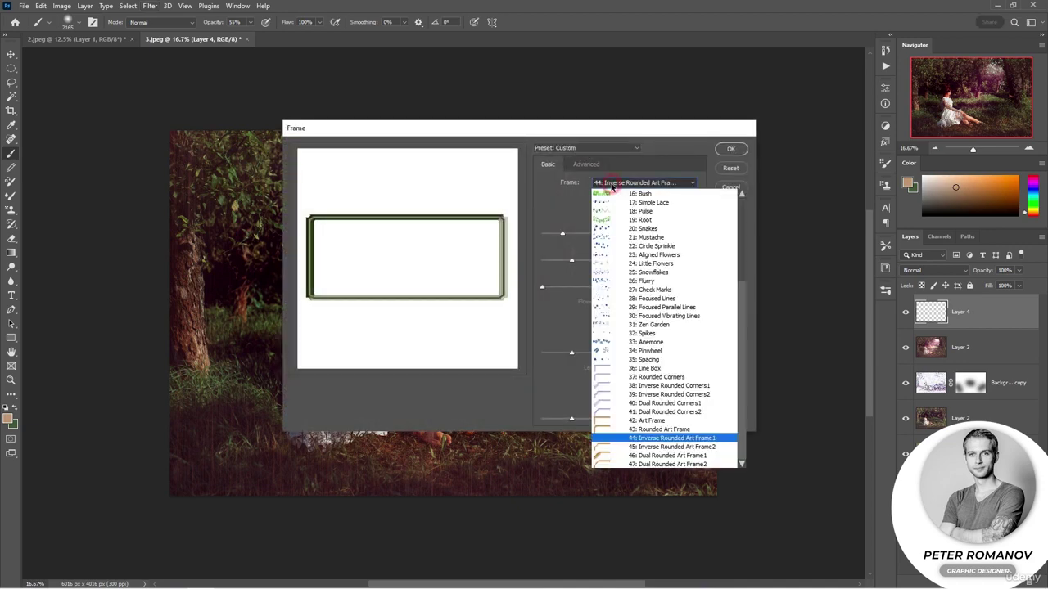
left_click(646, 420)
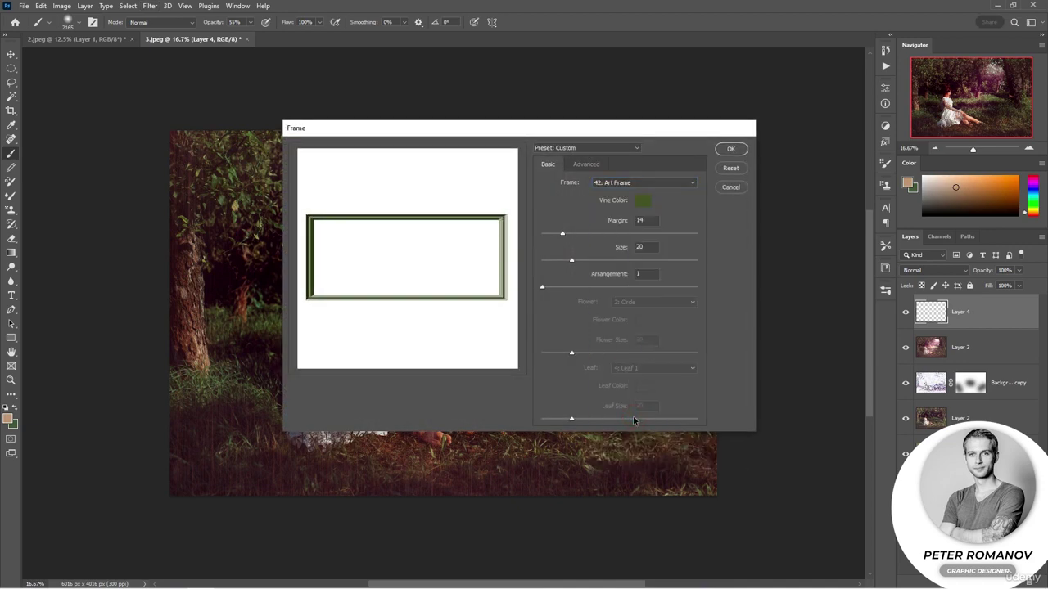
left_click(620, 184)
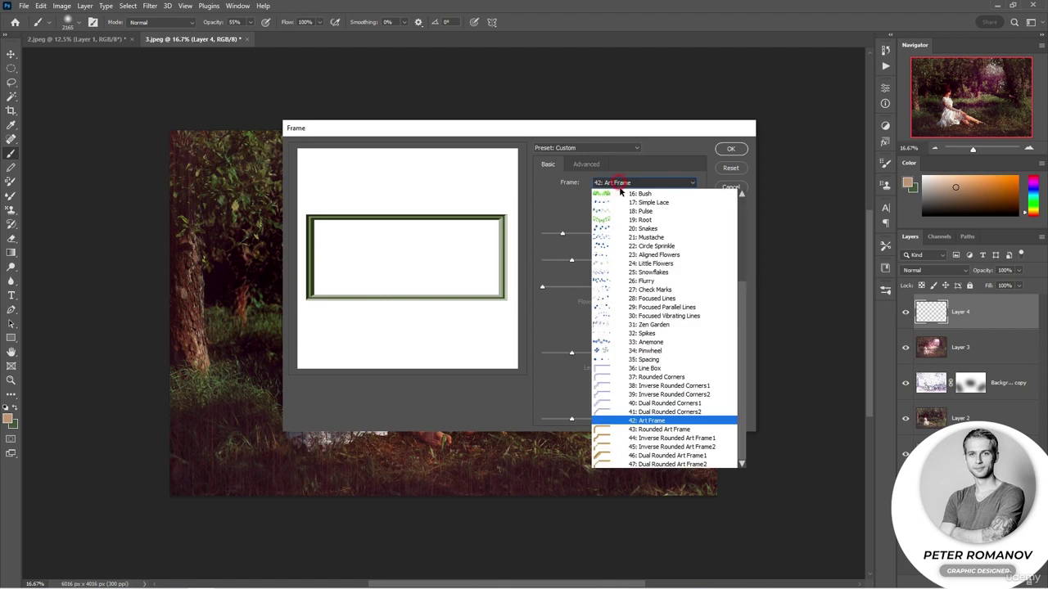
left_click(630, 430)
left_click(607, 185)
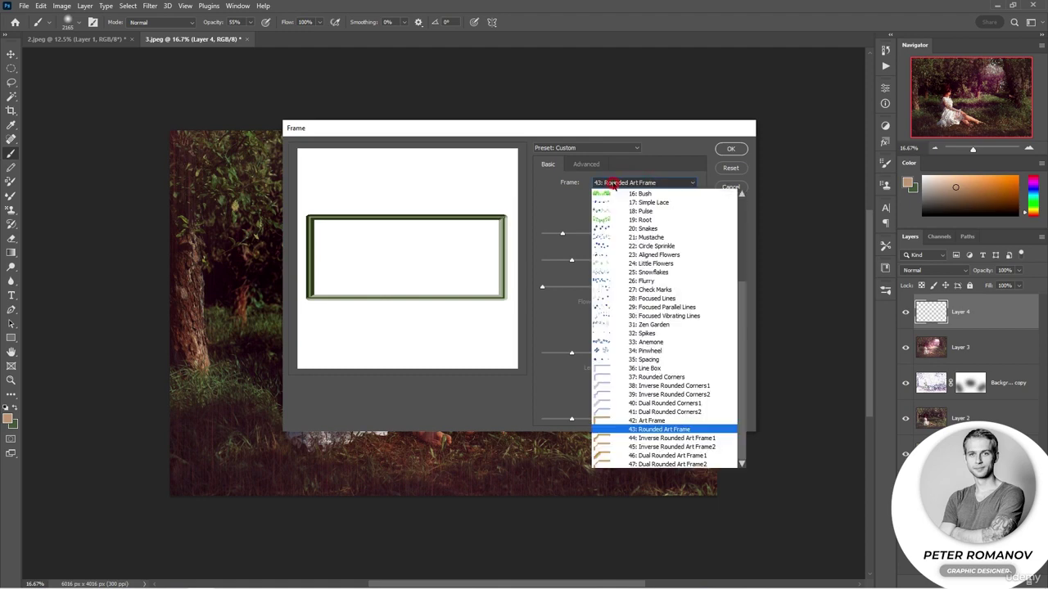
left_click(639, 421)
Step: Render the frame with a brown vine color (RGB 94, 51, 26), margin 15, size 29 and arrangement 53
left_click(642, 202)
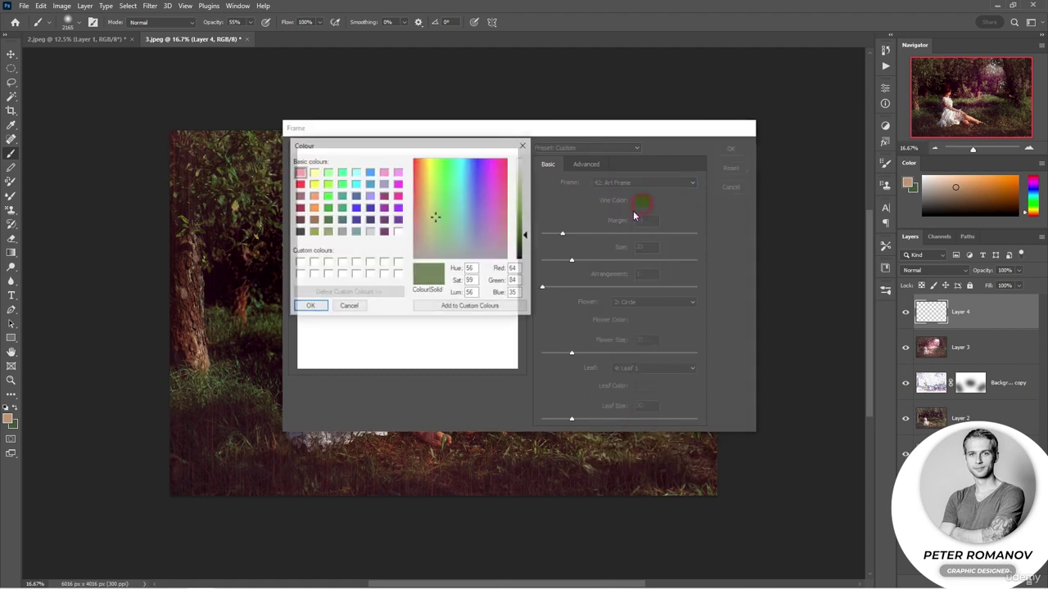
left_click(419, 212)
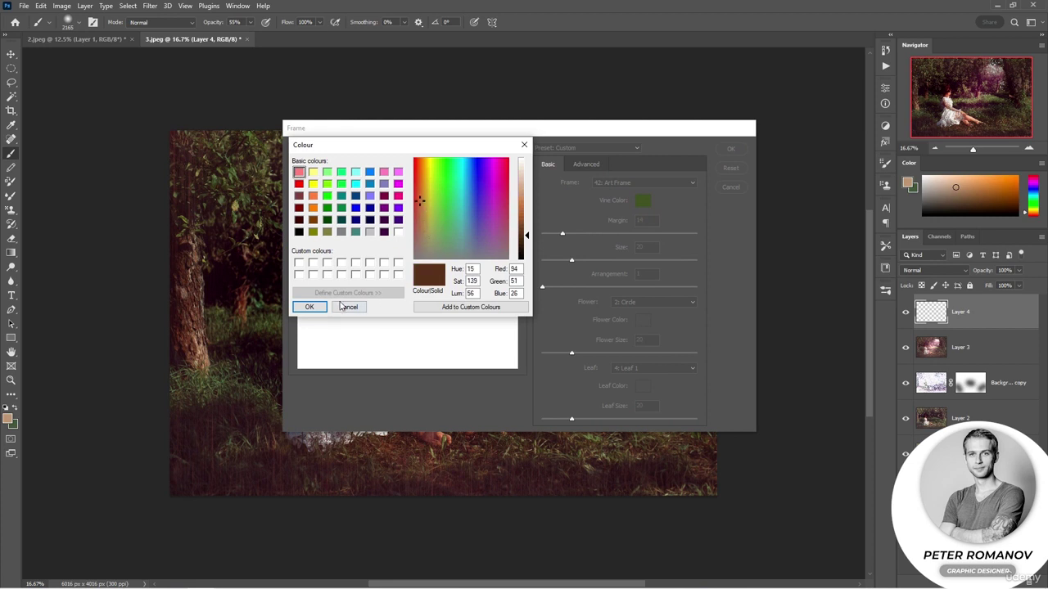
left_click(310, 307)
mouse_move(563, 237)
left_mouse_down()
mouse_move(597, 236)
mouse_move(564, 236)
left_mouse_up()
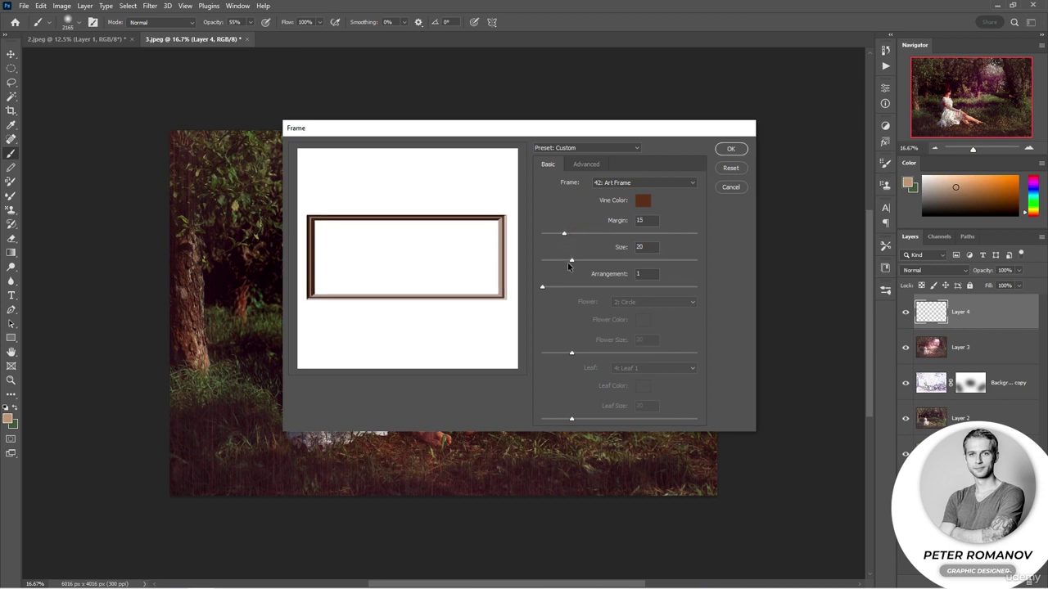
mouse_move(568, 263)
left_mouse_down()
mouse_move(595, 263)
mouse_move(585, 262)
mouse_move(580, 287)
mouse_move(608, 287)
mouse_move(583, 288)
left_mouse_up()
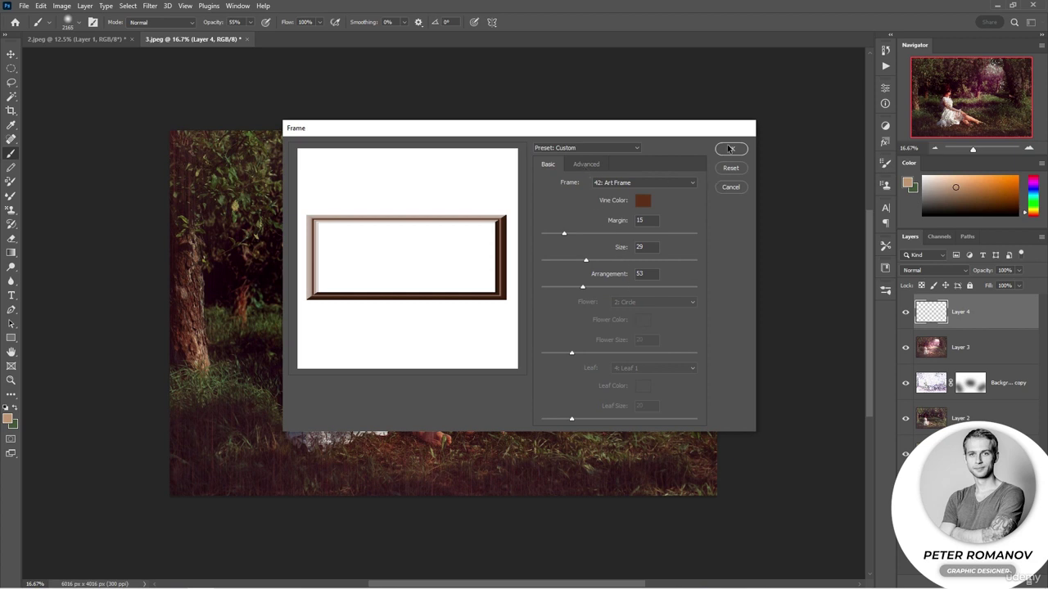
left_click(730, 148)
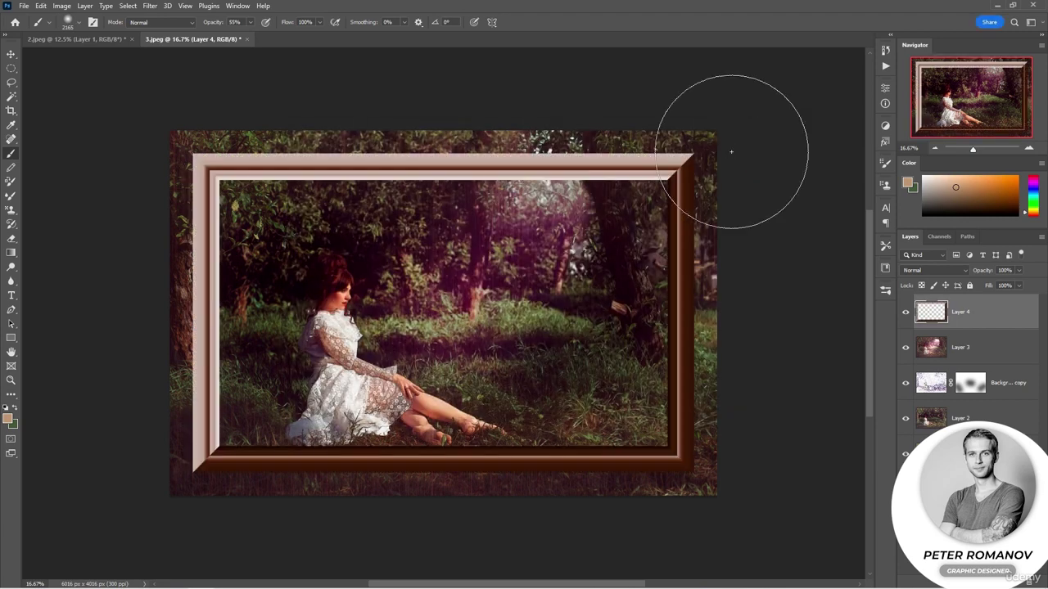
Step: Stretch the picture frame layer on all four sides so its outer edges meet the canvas edges
key("ctrl+t")
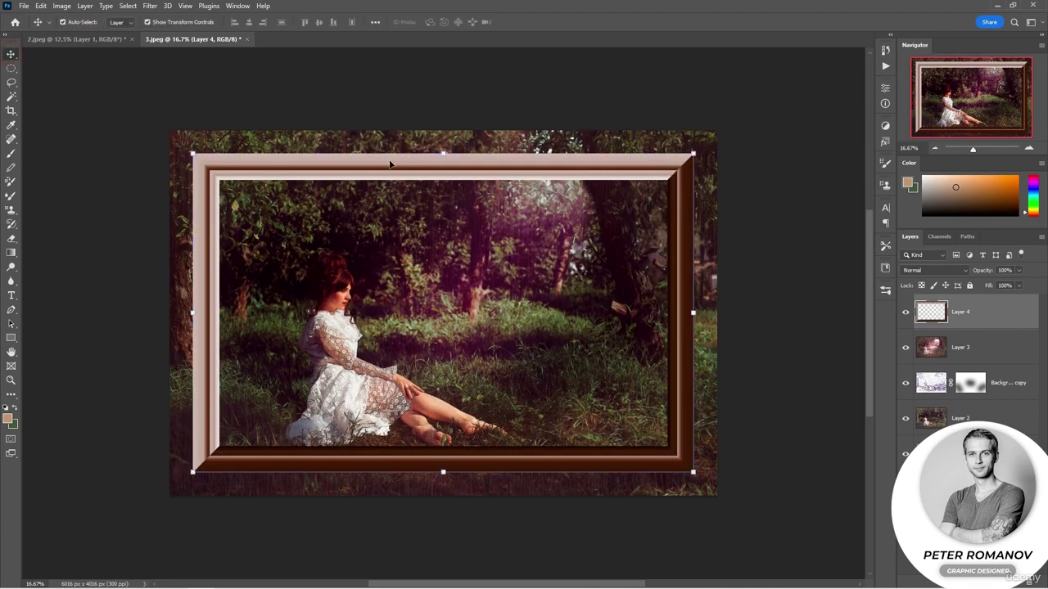
left_click_drag(443, 153, 443, 123)
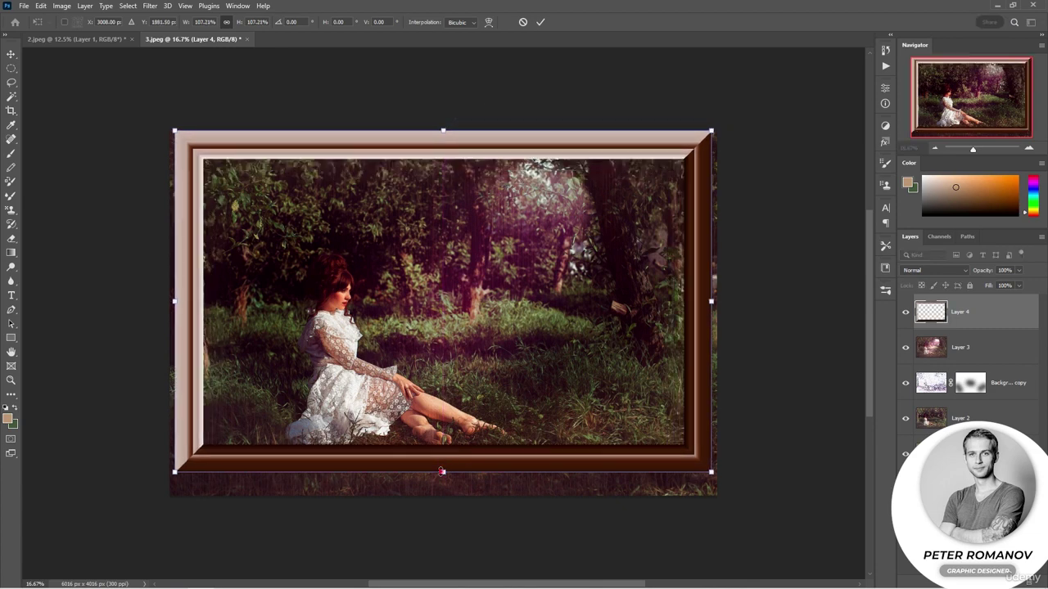
left_click_drag(441, 471, 442, 495)
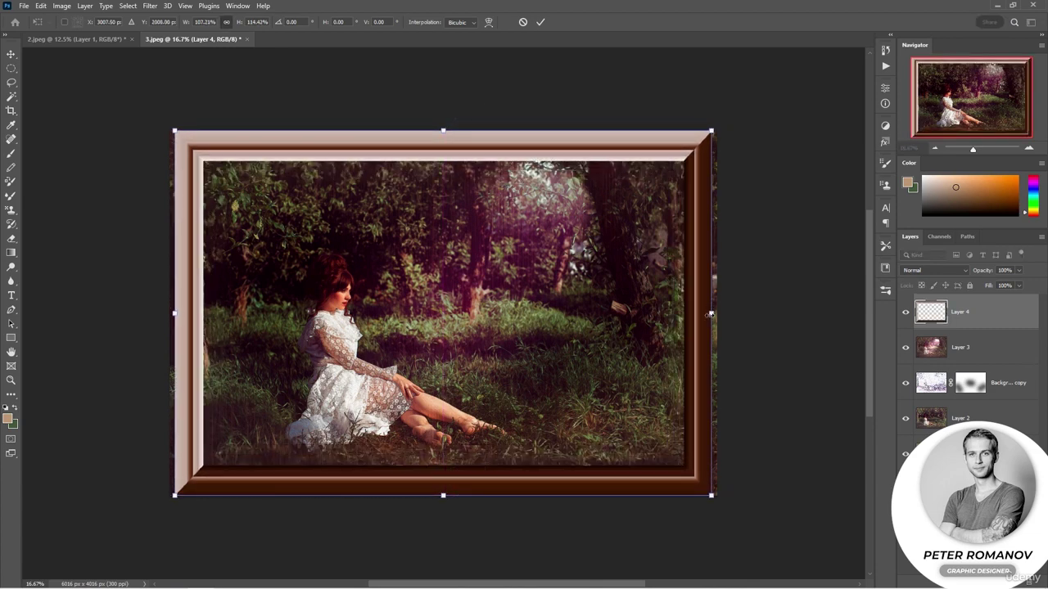
left_click_drag(710, 313, 716, 314)
left_click_drag(174, 316, 170, 313)
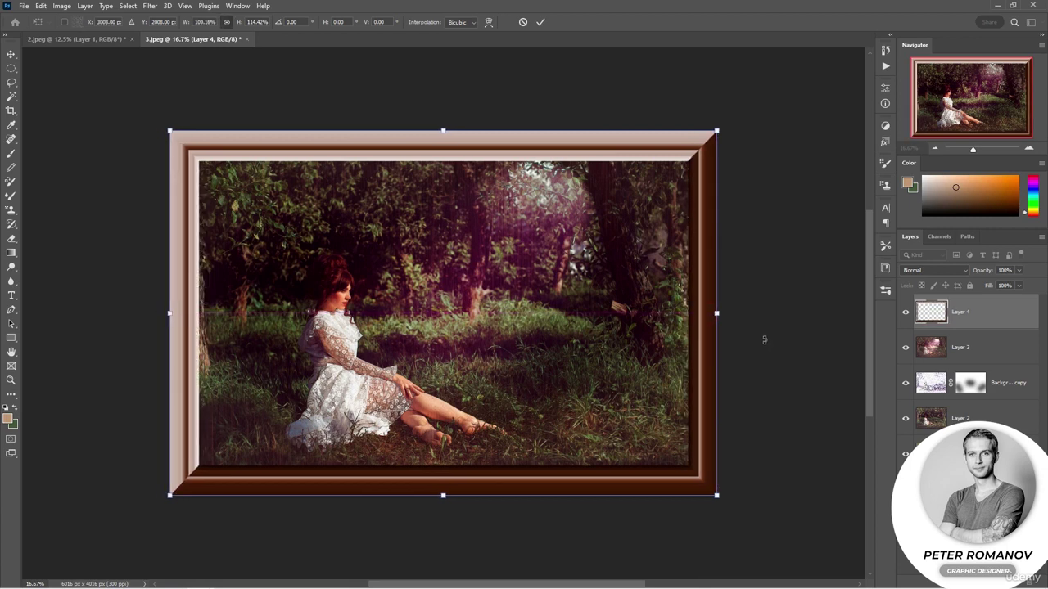
key("Return")
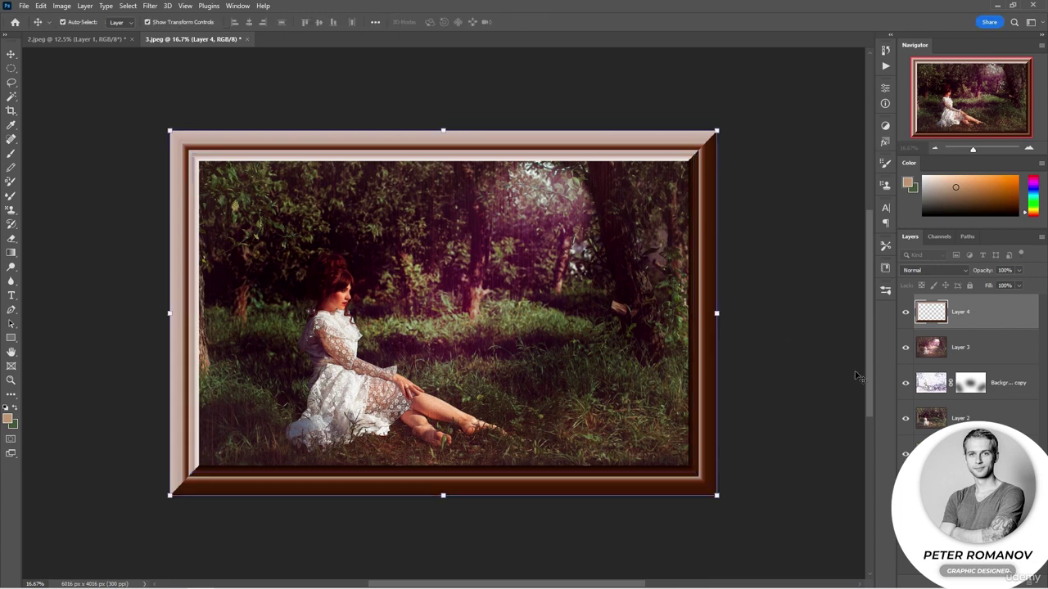
Step: Add a Hue/Saturation adjustment clipped to the frame layer, with saturation -24 and lightness -21
left_click(986, 581)
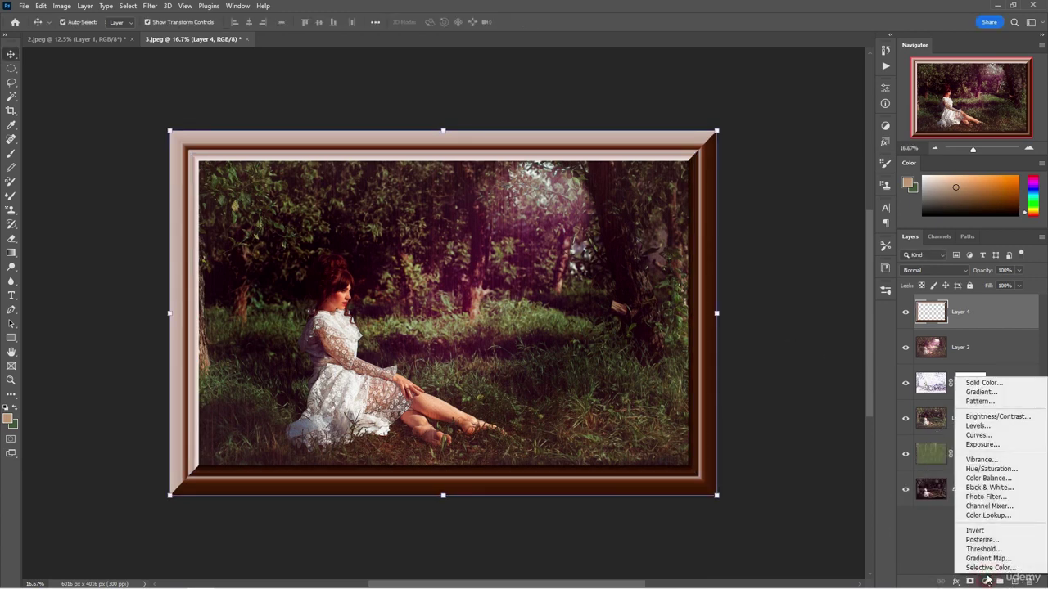
left_click(990, 469)
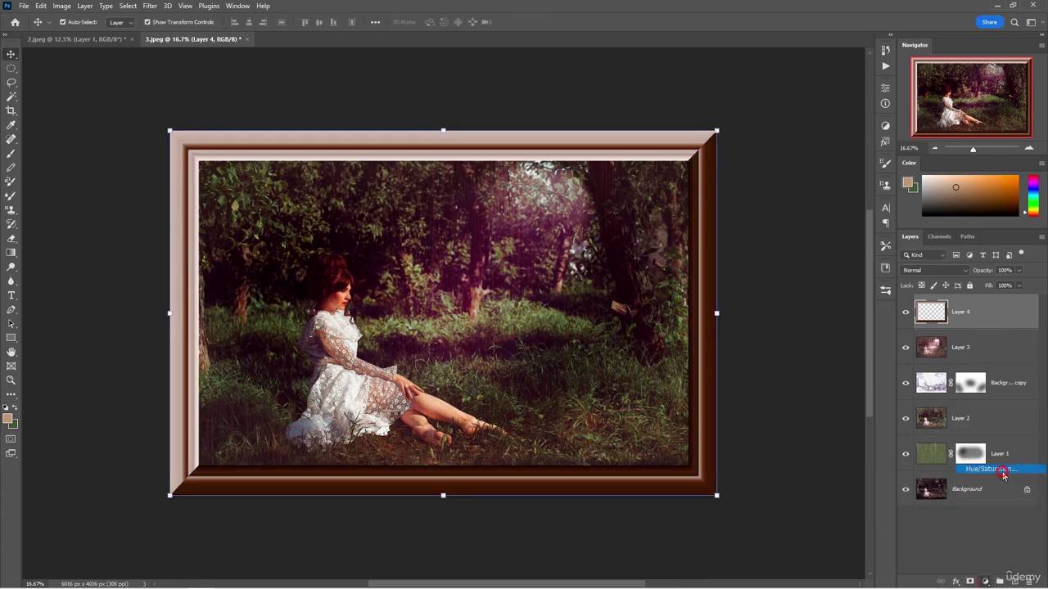
left_click(792, 354)
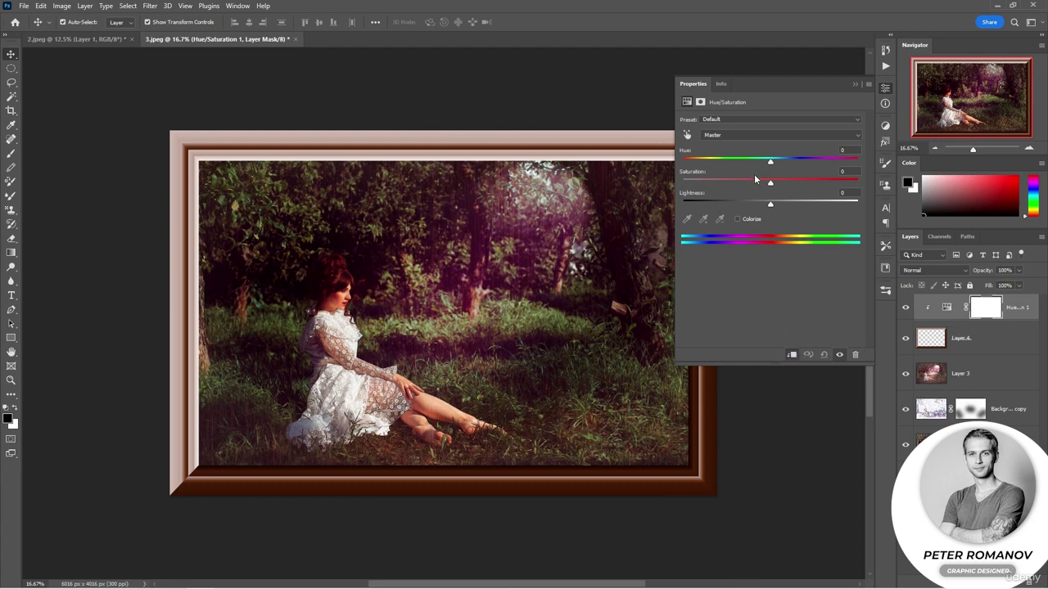
left_click_drag(771, 182, 749, 187)
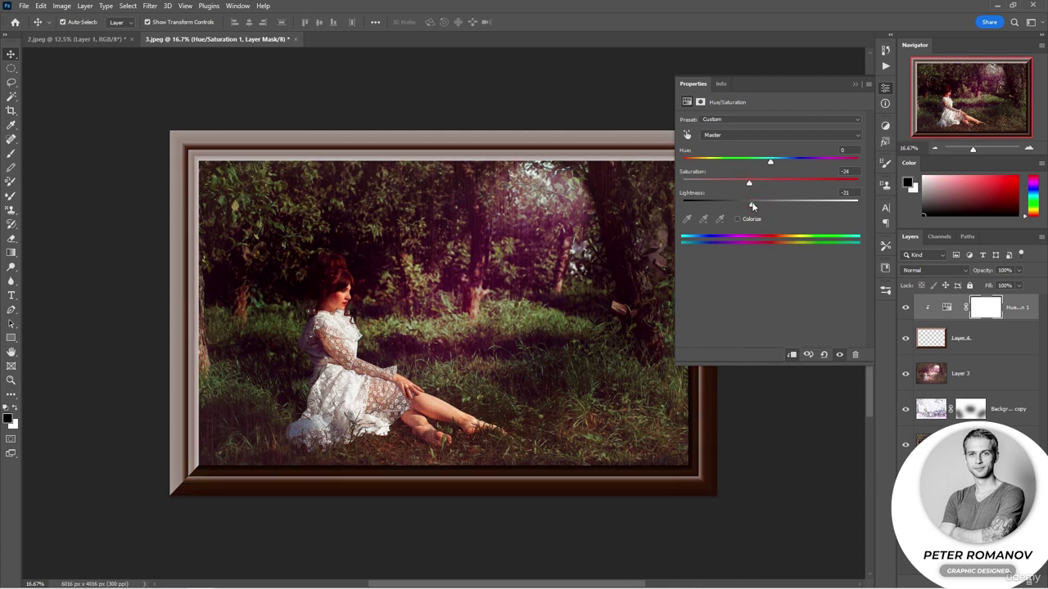
left_click(853, 87)
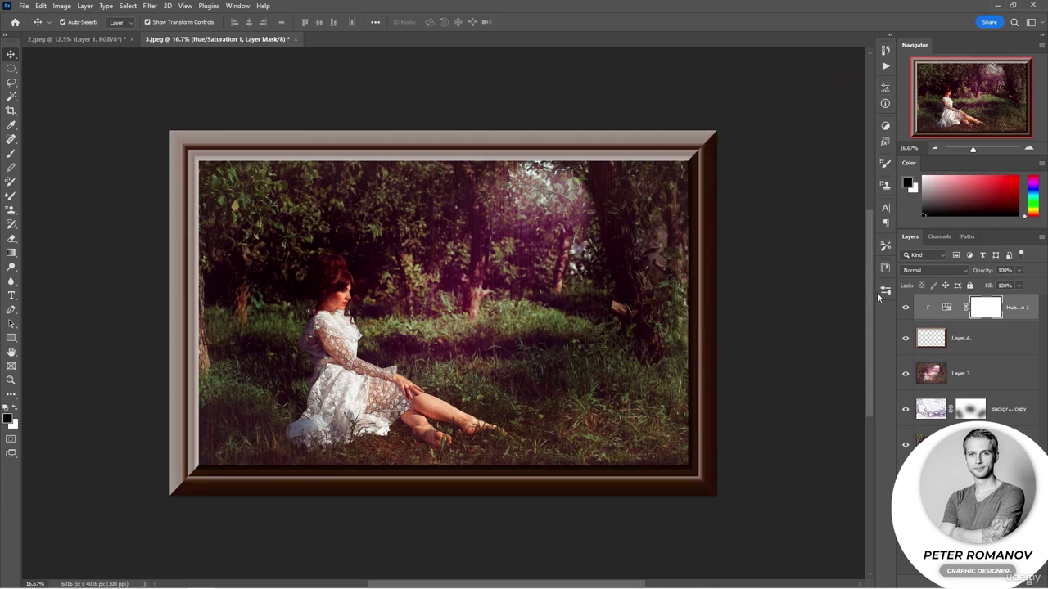
Step: Give the frame layer a Multiply drop shadow with opacity 83%, distance 28 px, spread 14% and size 103 px
double_click(994, 340)
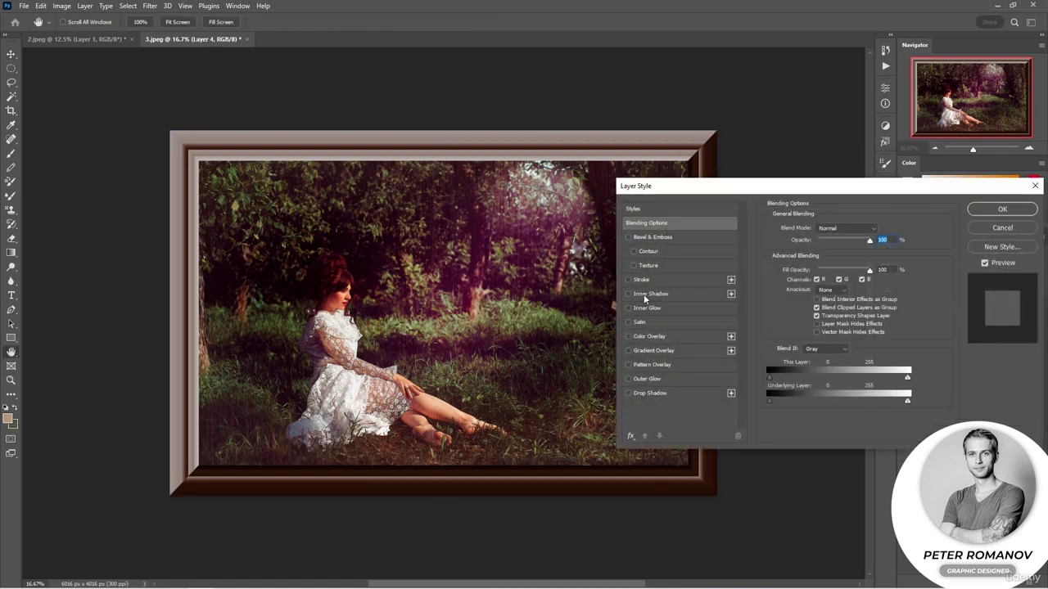
left_click(655, 394)
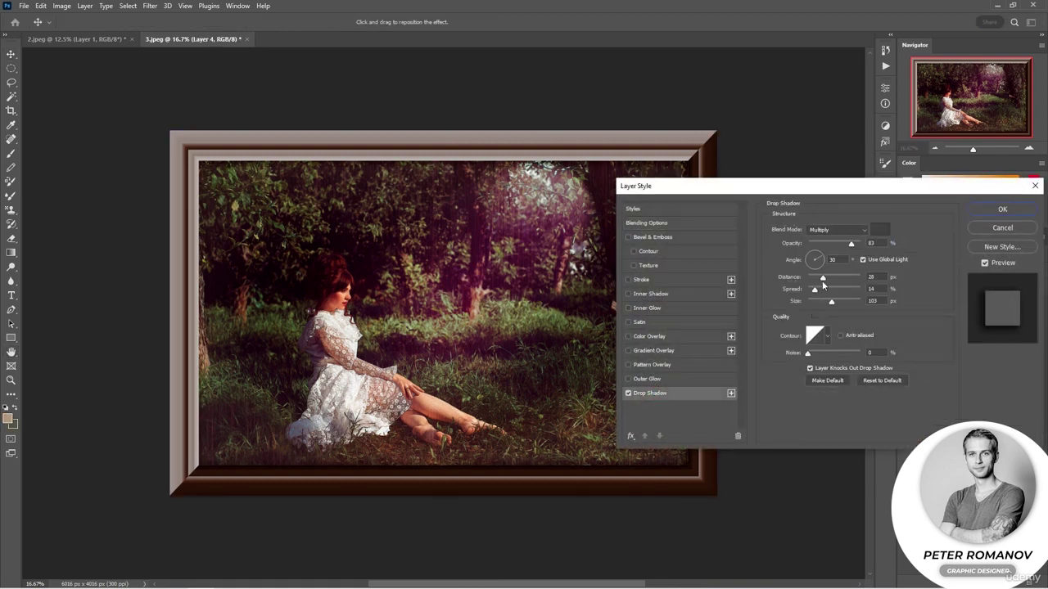
left_click(1002, 210)
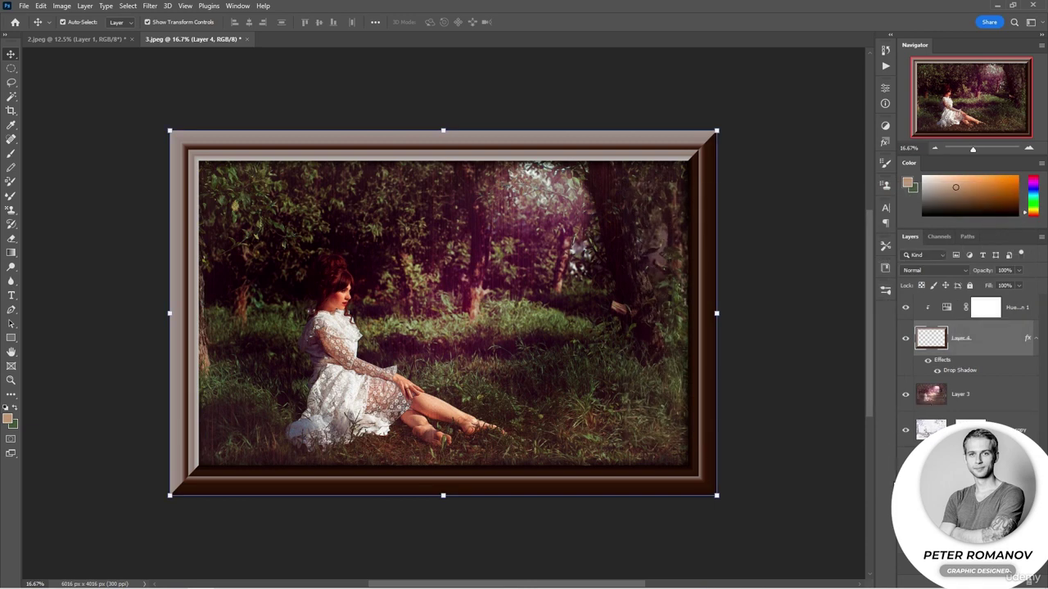
Step: Compare the image with and without the frame, and the original photo with the fully styled version
left_click(905, 339)
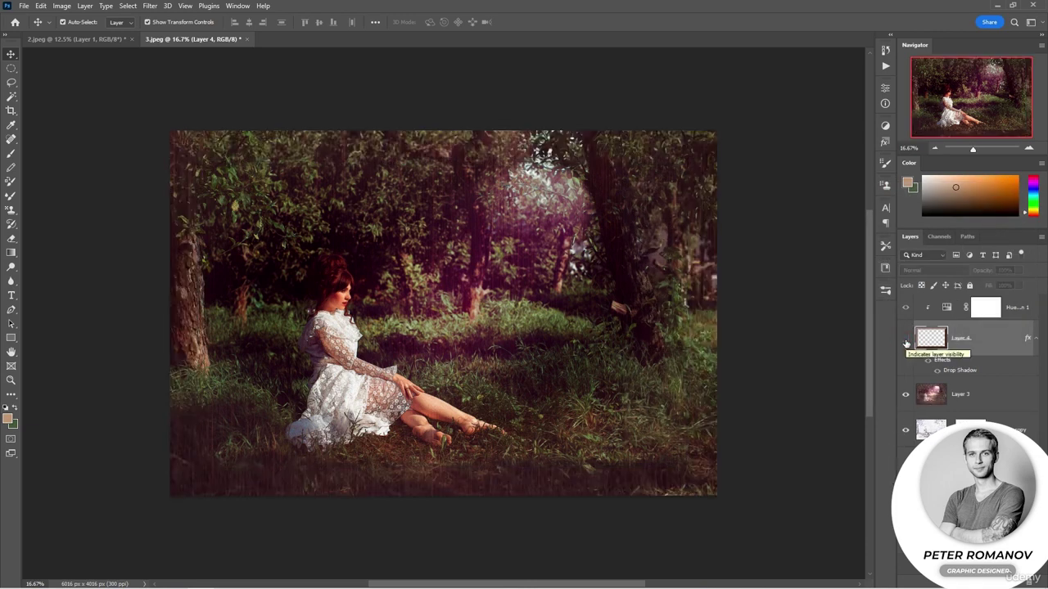
left_click(905, 339)
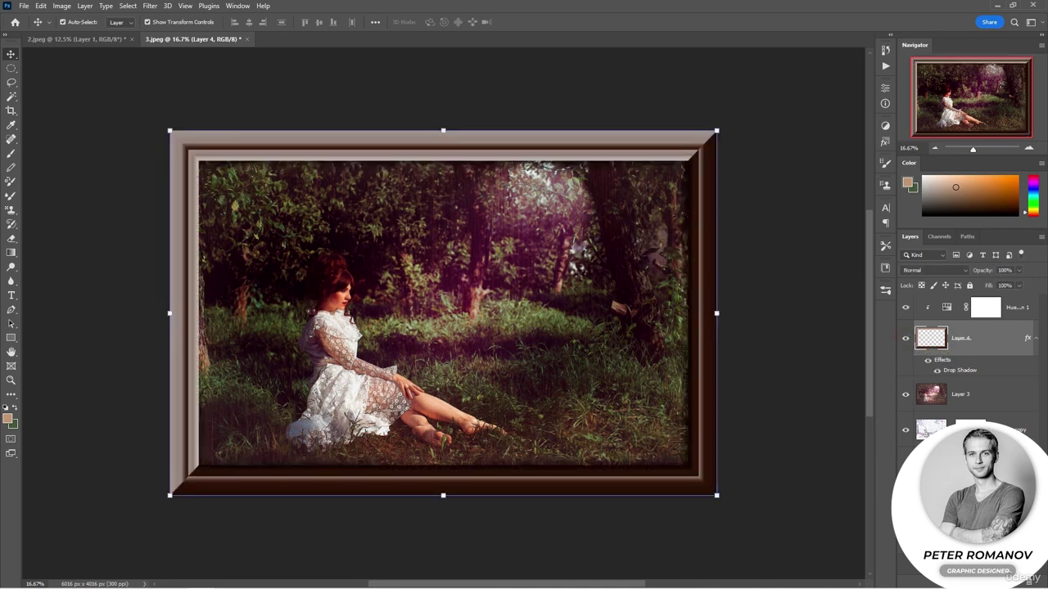
left_click(905, 309, "alt")
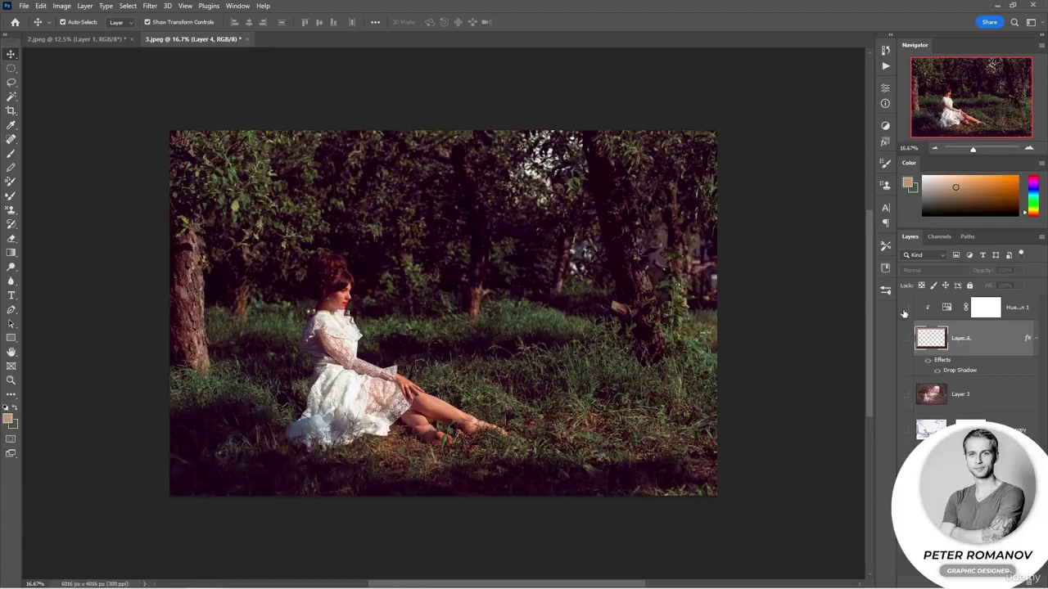
left_click(906, 434, "alt")
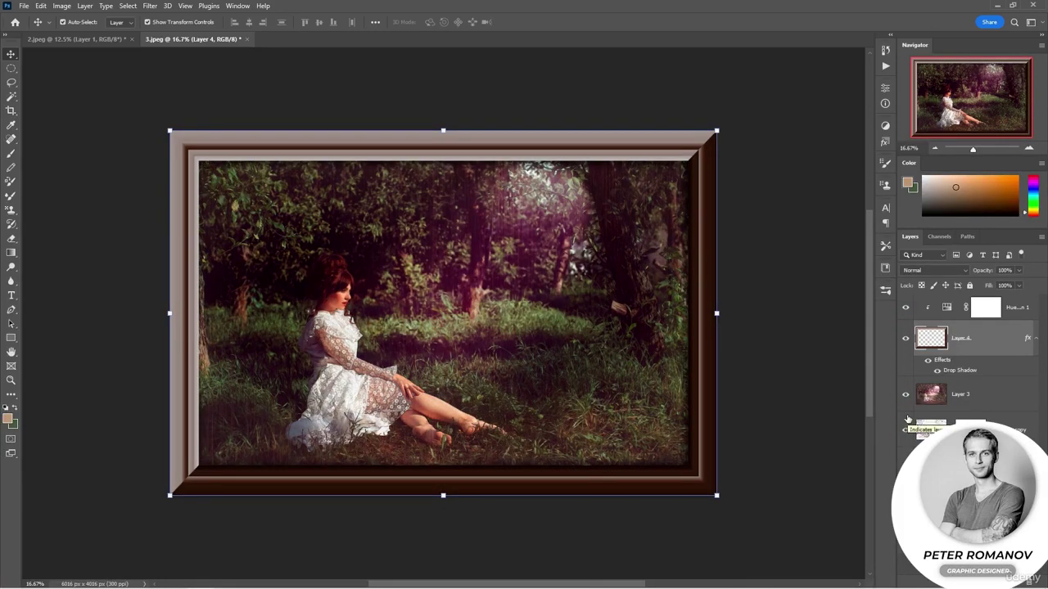
Step: Review the finished moon image in 2.jpeg with no layer selected, and return to the framed photo in 3.jpeg
left_click(90, 40)
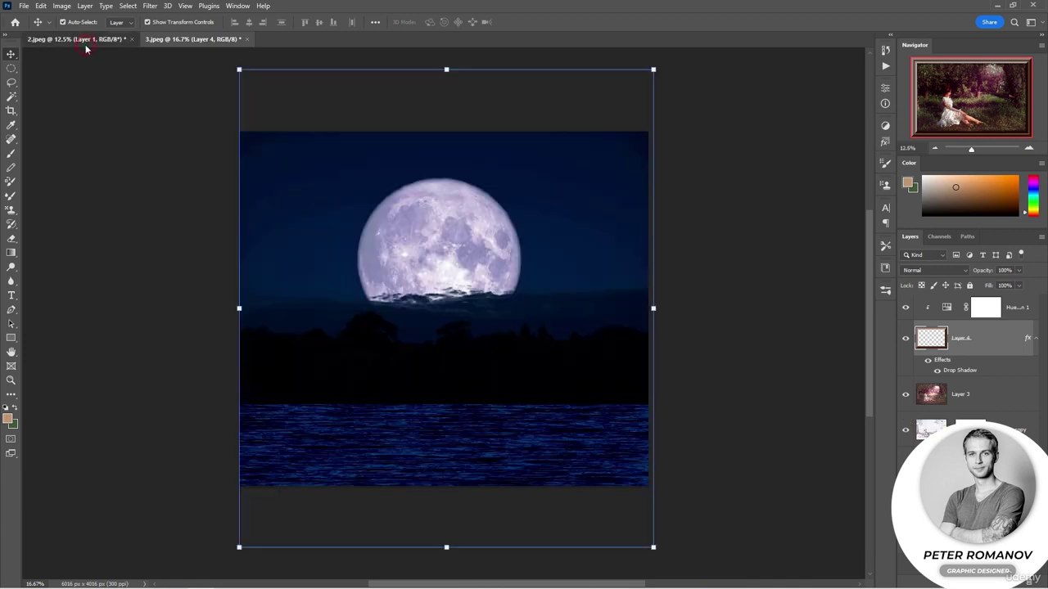
left_click(111, 268)
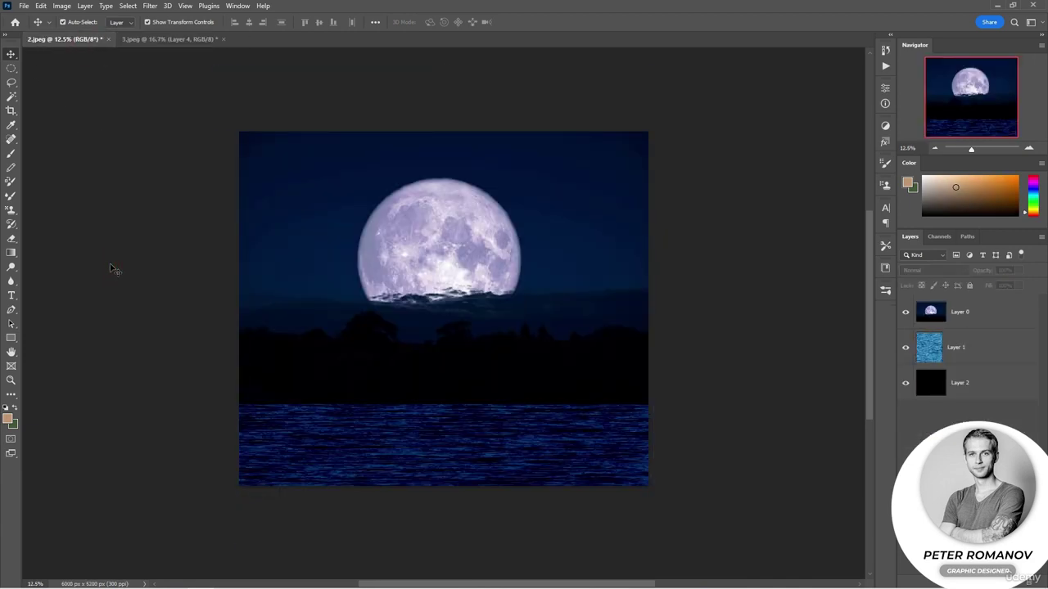
left_click(173, 42)
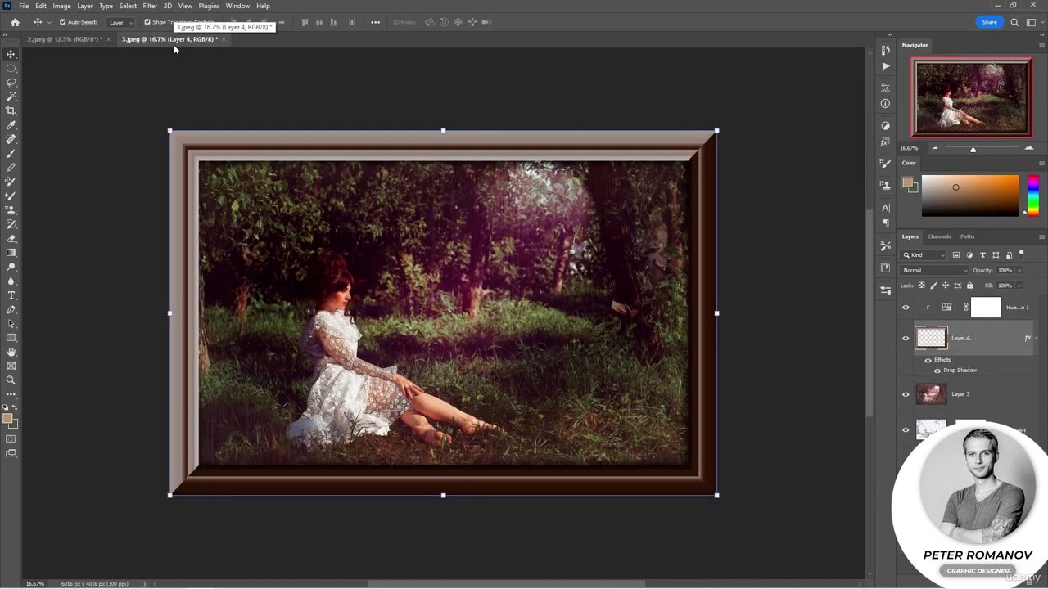